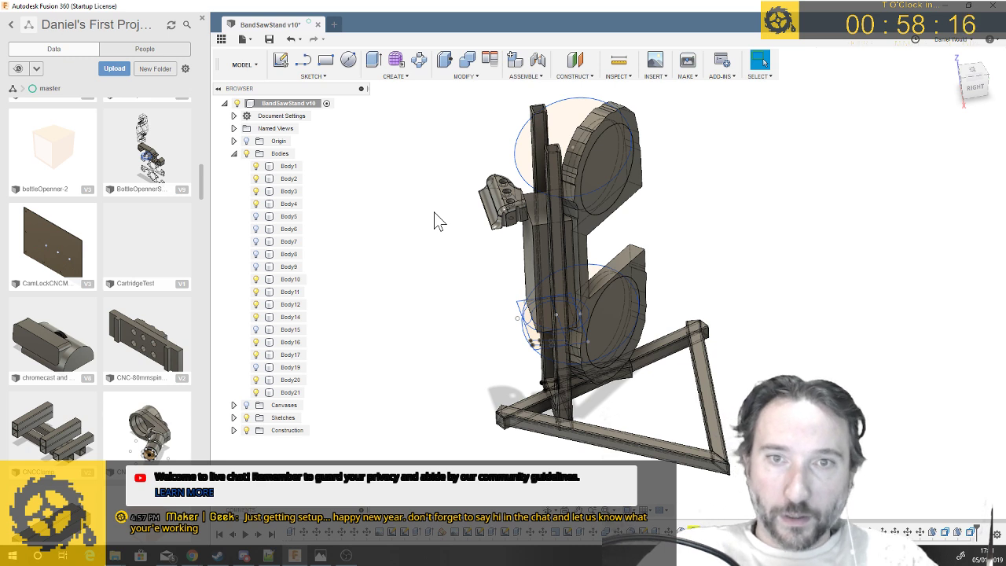
# Examine the curved three-hole handle bracket of the band saw stand from above and close up
pyautogui.click(520, 211)
pyautogui.moveTo(517, 200)
pyautogui.keyDown('shift'); pyautogui.mouseDown(button='middle')
pyautogui.moveTo(659, 261)
pyautogui.moveTo(566, 305)
pyautogui.mouseUp(button='middle'); pyautogui.keyUp('shift')
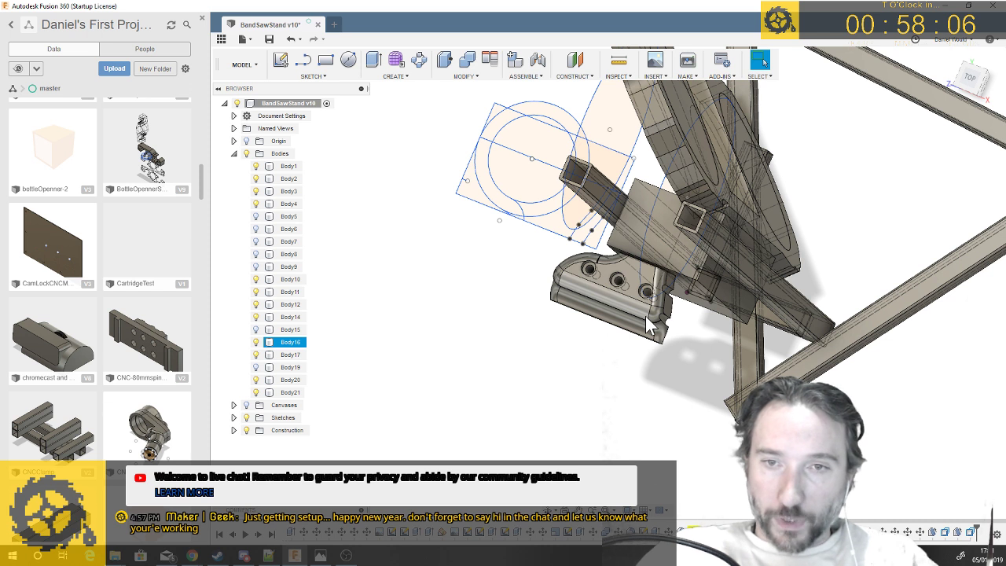
pyautogui.moveTo(646, 316)
pyautogui.keyDown('shift'); pyautogui.mouseDown(button='middle')
pyautogui.moveTo(670, 331)
pyautogui.moveTo(666, 319)
pyautogui.moveTo(707, 315)
pyautogui.moveTo(709, 293)
pyautogui.mouseUp(button='middle'); pyautogui.keyUp('shift')
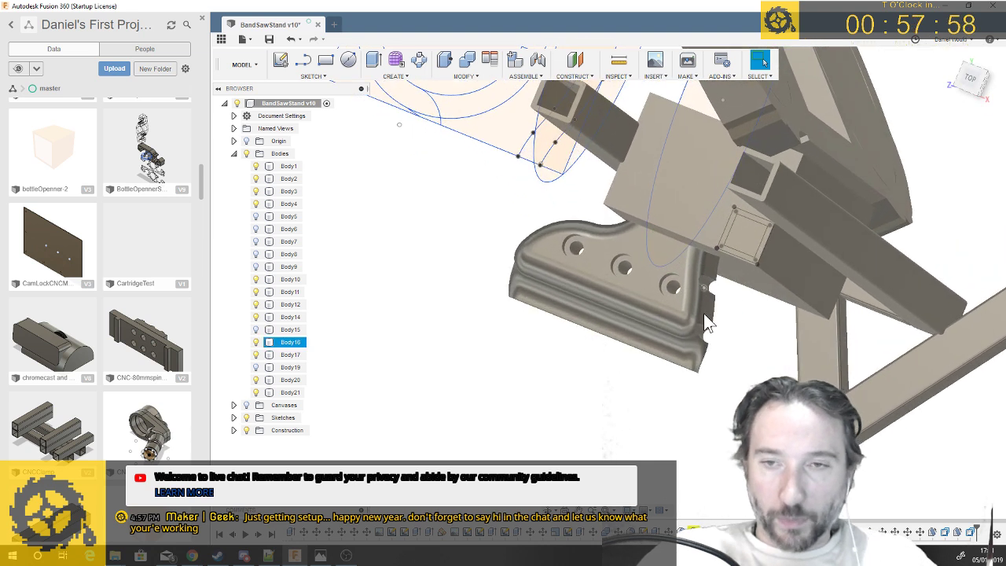
pyautogui.click(551, 256)
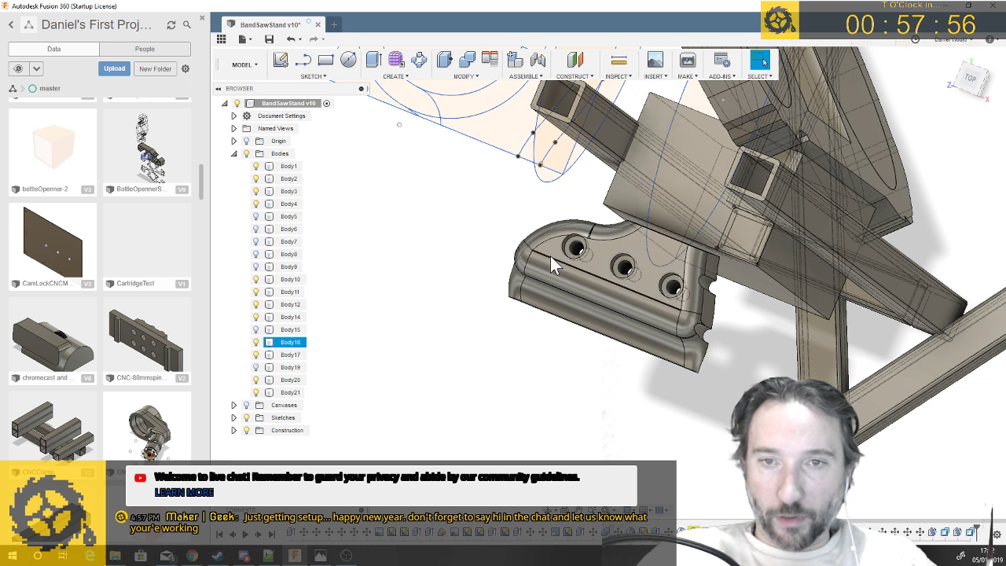
pyautogui.click(497, 225)
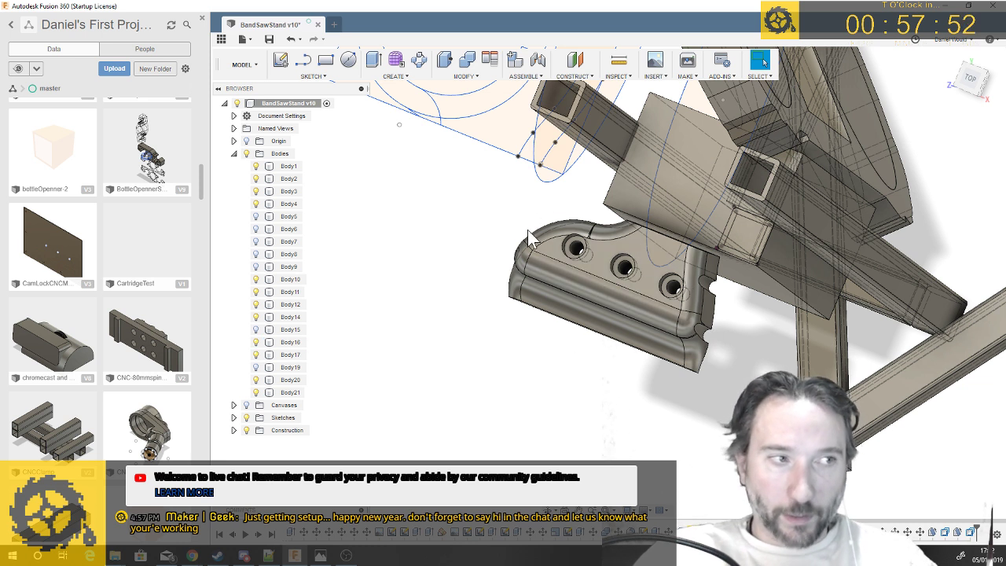
pyautogui.click(692, 243)
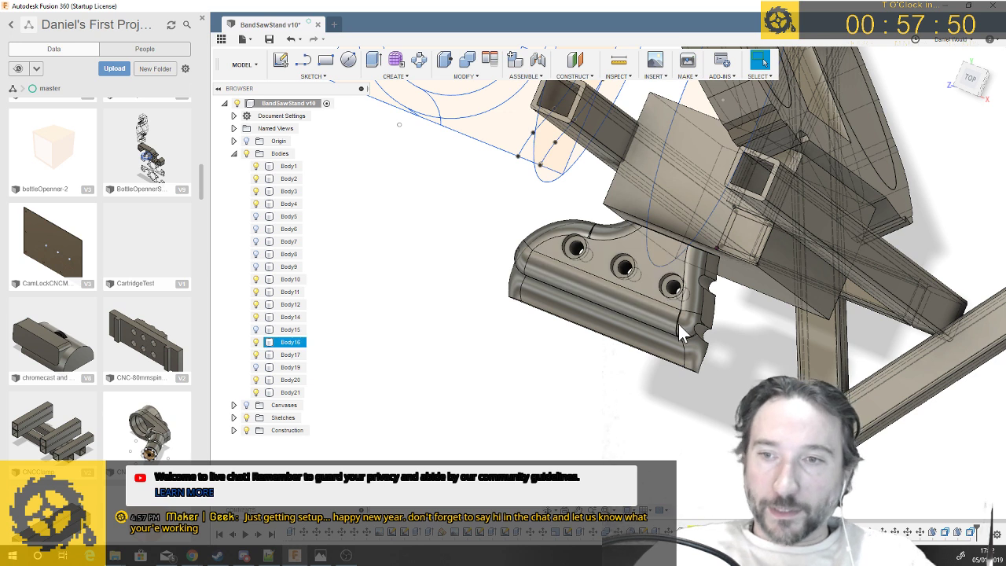
# Inspect the stand's triangular base frame and uprights from the front, back and above, checking the individual bodies
pyautogui.keyDown('shift'); pyautogui.moveTo(682, 334); pyautogui.dragTo(592, 453, button='middle'); pyautogui.keyUp('shift')
pyautogui.click(592, 454)
pyautogui.keyDown('shift'); pyautogui.moveTo(915, 312); pyautogui.dragTo(889, 314, button='middle'); pyautogui.keyUp('shift')
pyautogui.click(588, 438)
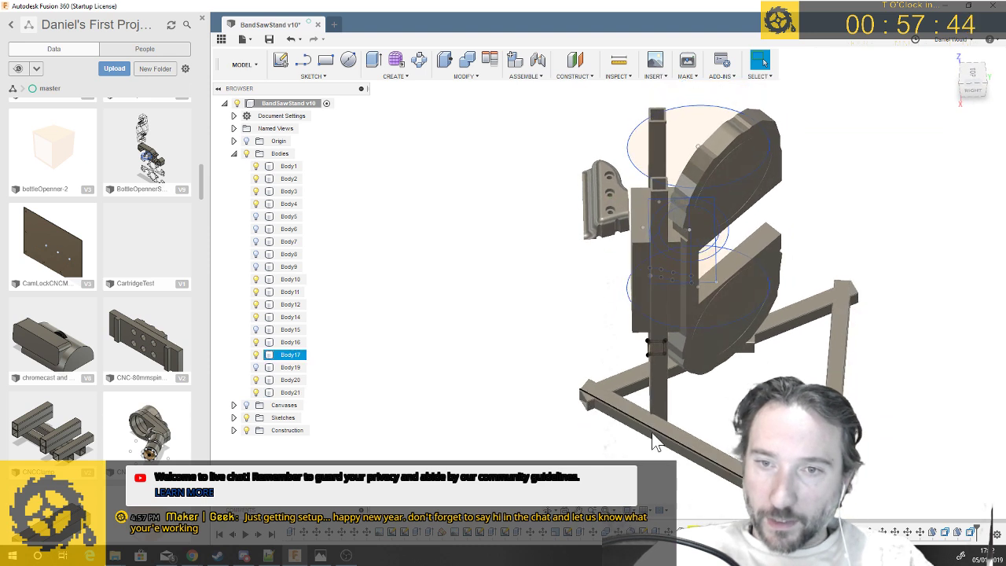
pyautogui.keyDown('shift'); pyautogui.moveTo(888, 315); pyautogui.dragTo(778, 317, button='middle'); pyautogui.keyUp('shift')
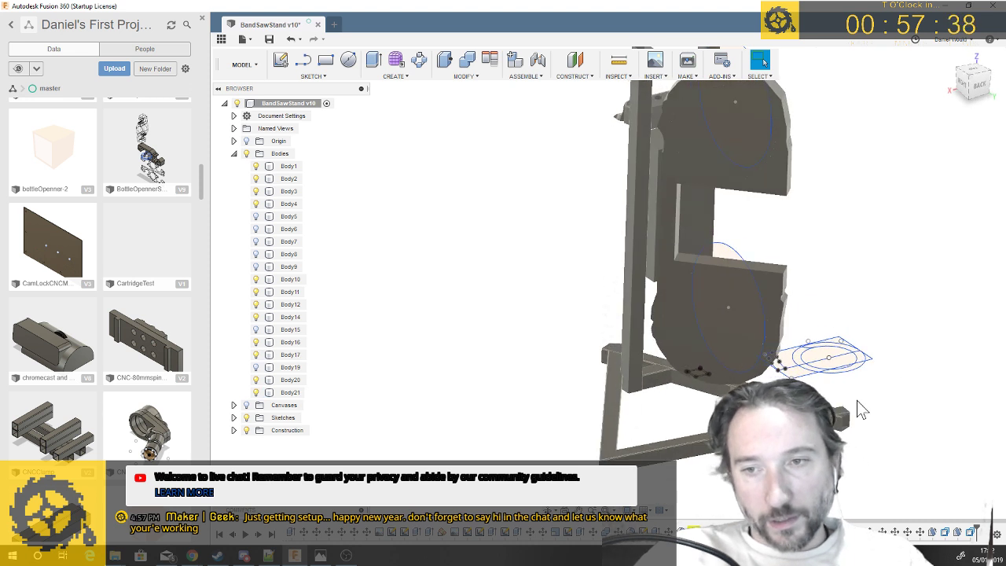
pyautogui.keyDown('shift'); pyautogui.moveTo(616, 430); pyautogui.dragTo(658, 377, button='middle'); pyautogui.keyUp('shift')
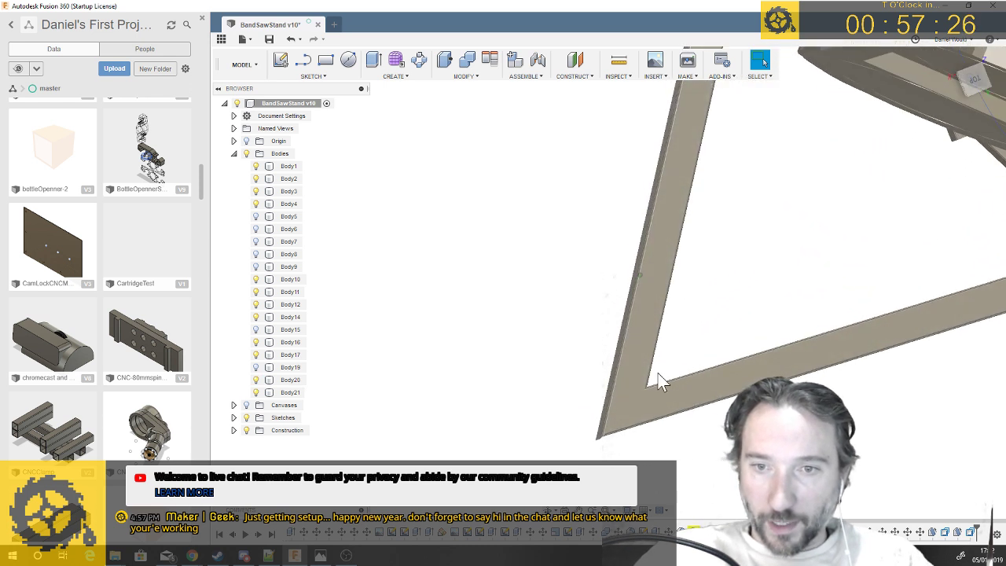
pyautogui.moveTo(611, 440)
pyautogui.keyDown('shift'); pyautogui.mouseDown(button='middle')
pyautogui.moveTo(695, 359)
pyautogui.moveTo(658, 378)
pyautogui.moveTo(638, 375)
pyautogui.moveTo(772, 361)
pyautogui.moveTo(862, 483)
pyautogui.mouseUp(button='middle'); pyautogui.keyUp('shift')
pyautogui.click(857, 475)
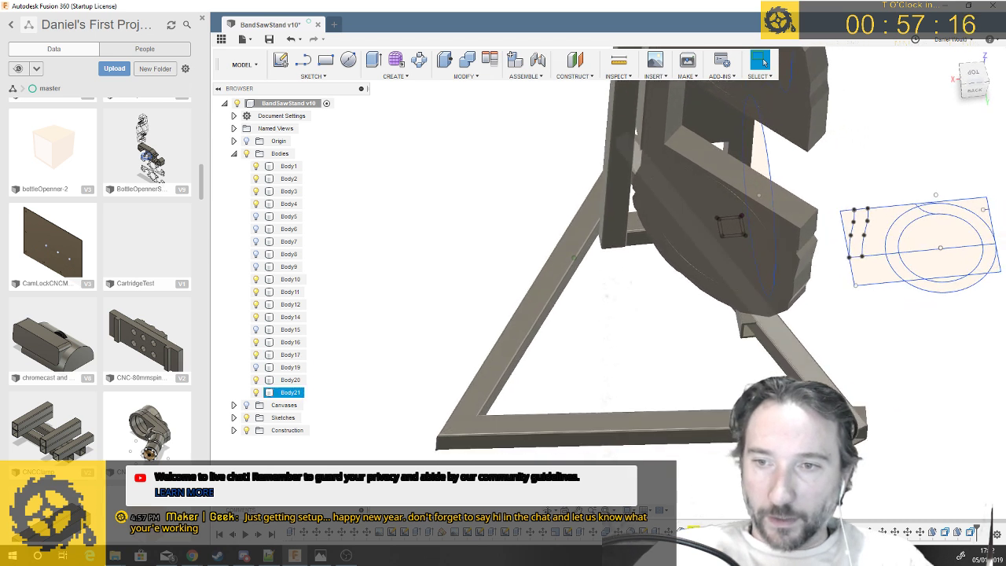
pyautogui.click(861, 484)
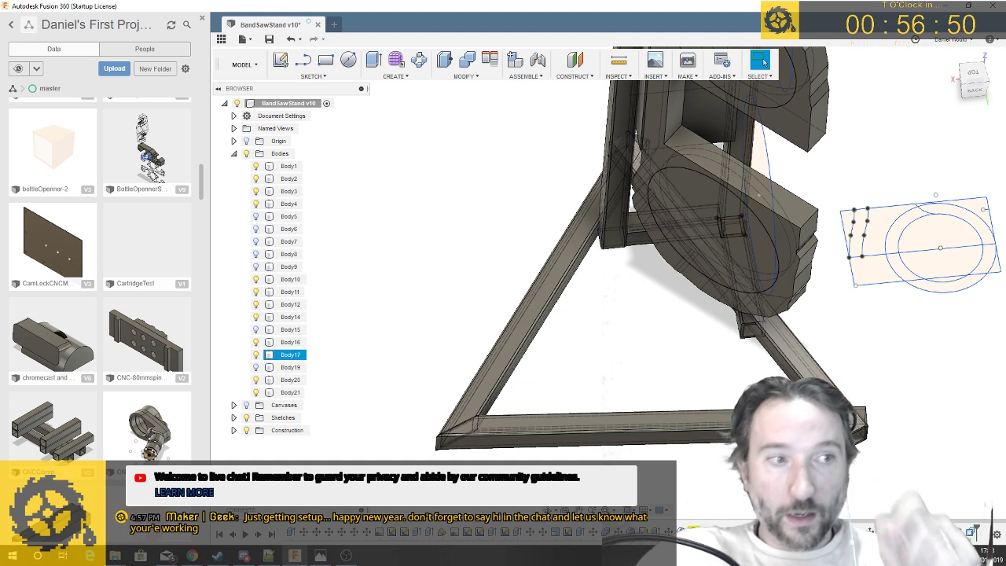
pyautogui.keyDown('shift'); pyautogui.moveTo(747, 354); pyautogui.dragTo(732, 310, button='middle'); pyautogui.keyUp('shift')
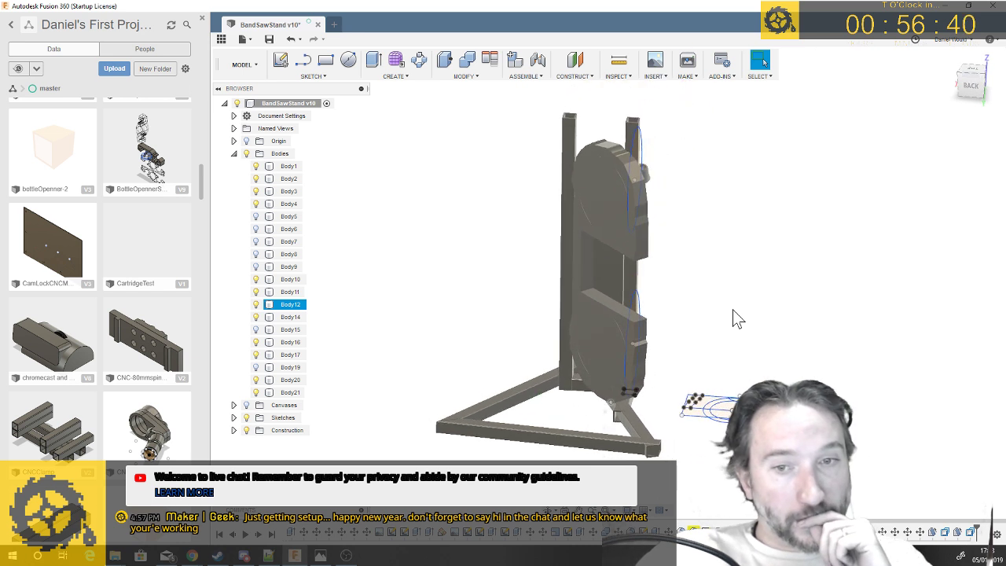
pyautogui.click(692, 353)
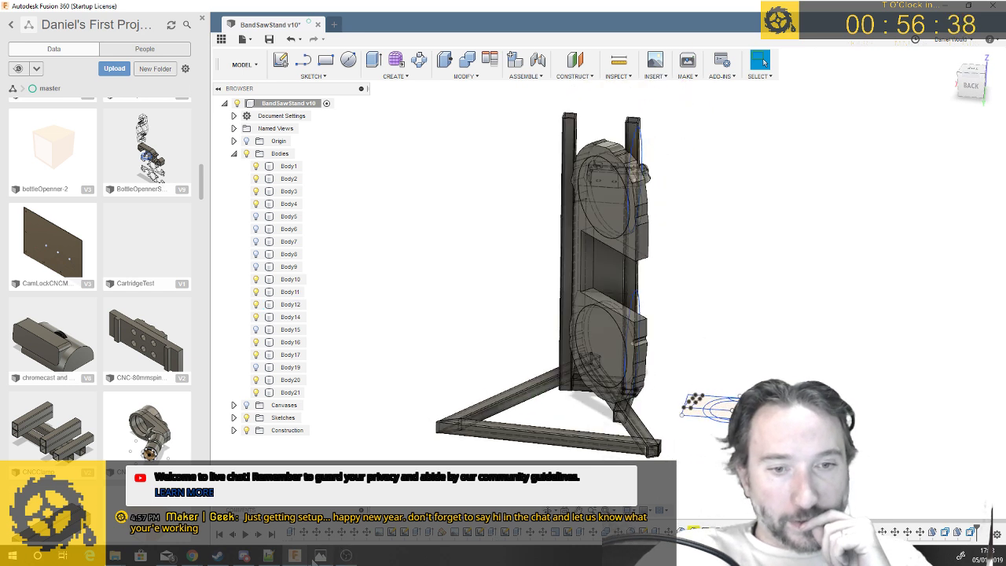
# Switch to Photos to view IMG_4036.JPG in a larger window, and compare it with the stand model in Fusion 360
pyautogui.click(320, 556)
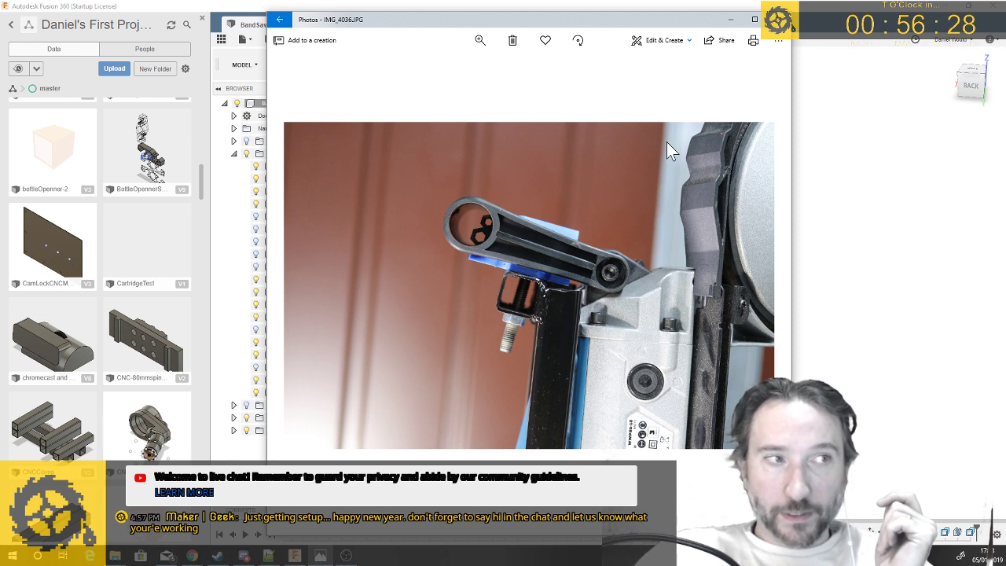
pyautogui.moveTo(684, 26); pyautogui.dragTo(633, 16)
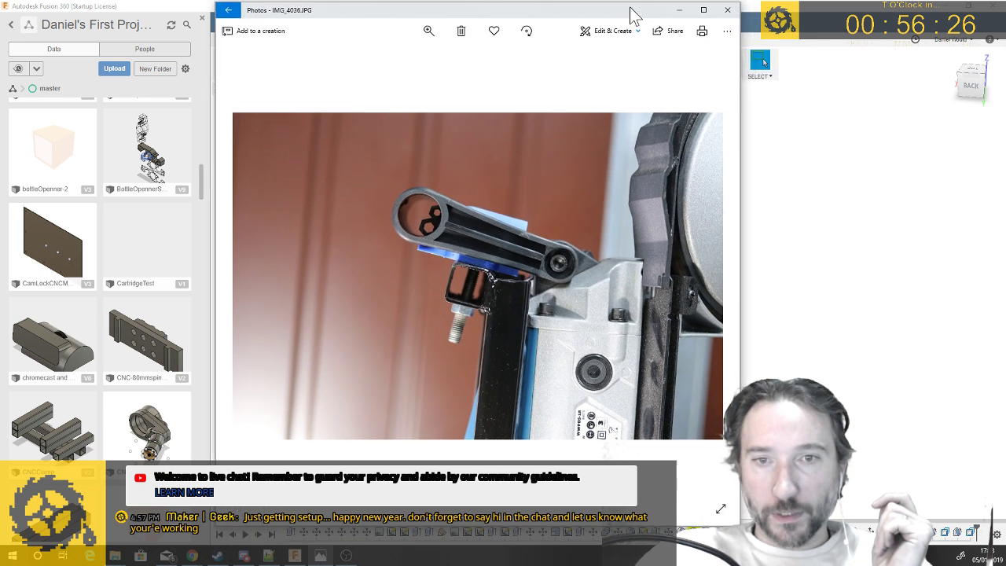
pyautogui.moveTo(740, 524); pyautogui.dragTo(860, 524)
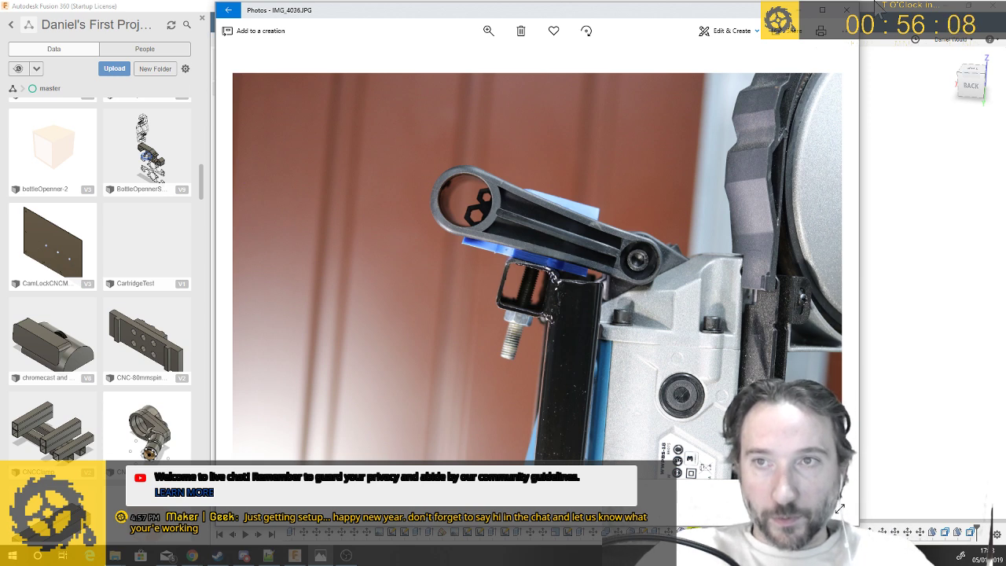
pyautogui.click(846, 9)
pyautogui.keyDown('shift'); pyautogui.moveTo(604, 267); pyautogui.dragTo(659, 302, button='middle'); pyautogui.keyUp('shift')
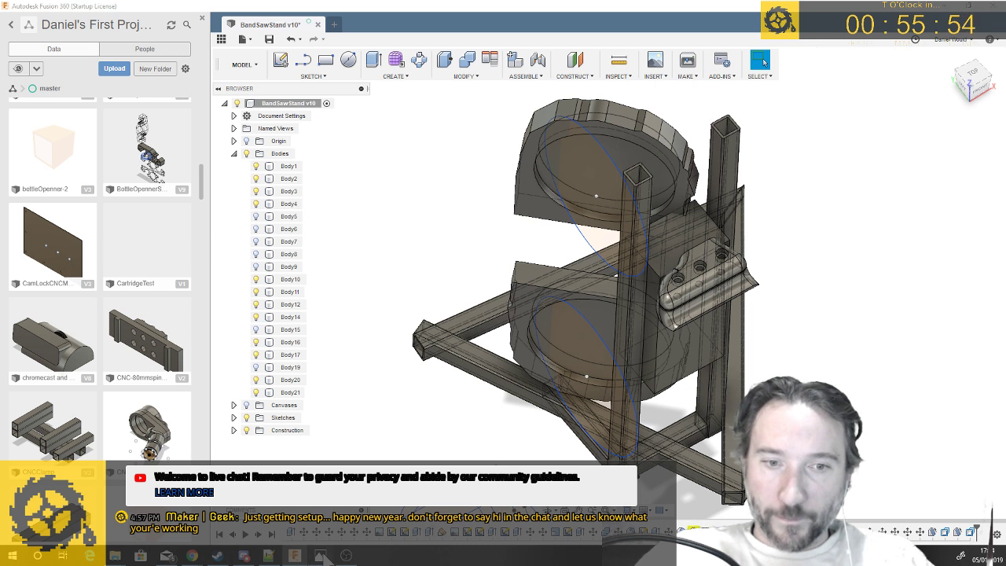
# Switch to Photos, view the handle close-ups IMG_4035.JPG and IMG_4034.JPG, and return to the photo collection
pyautogui.click(320, 556)
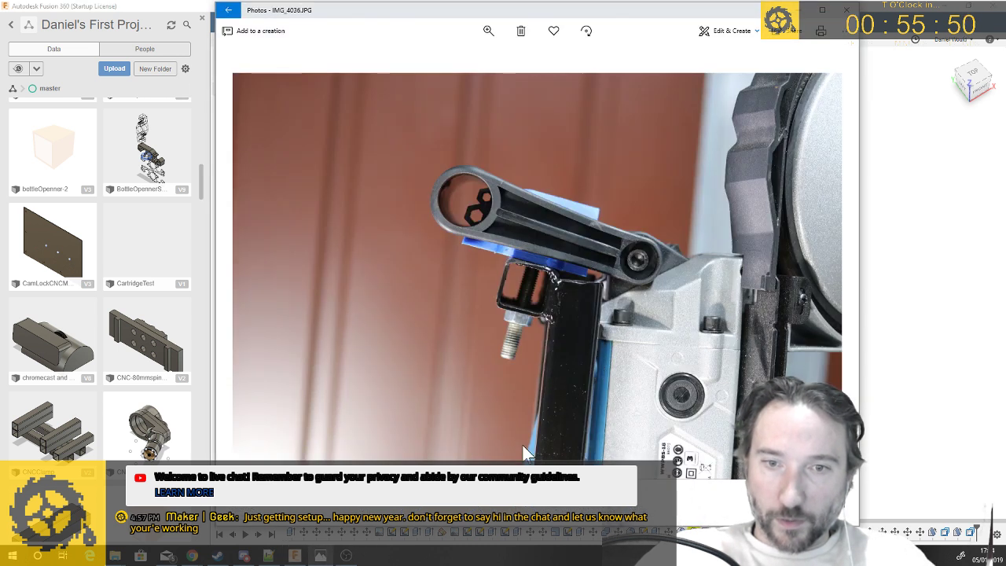
pyautogui.scroll(-1, 531, 447)
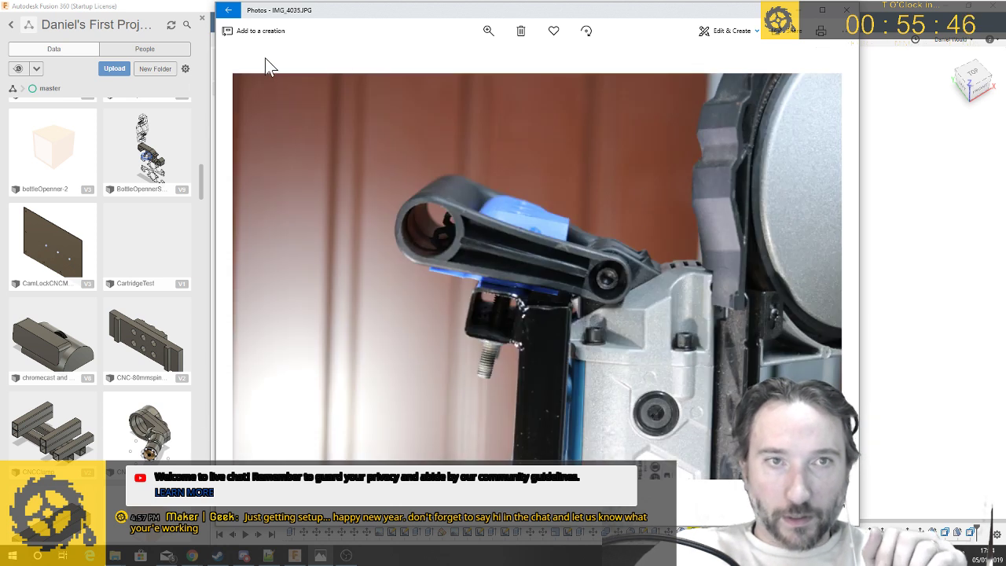
pyautogui.scroll(-1, 683, 122)
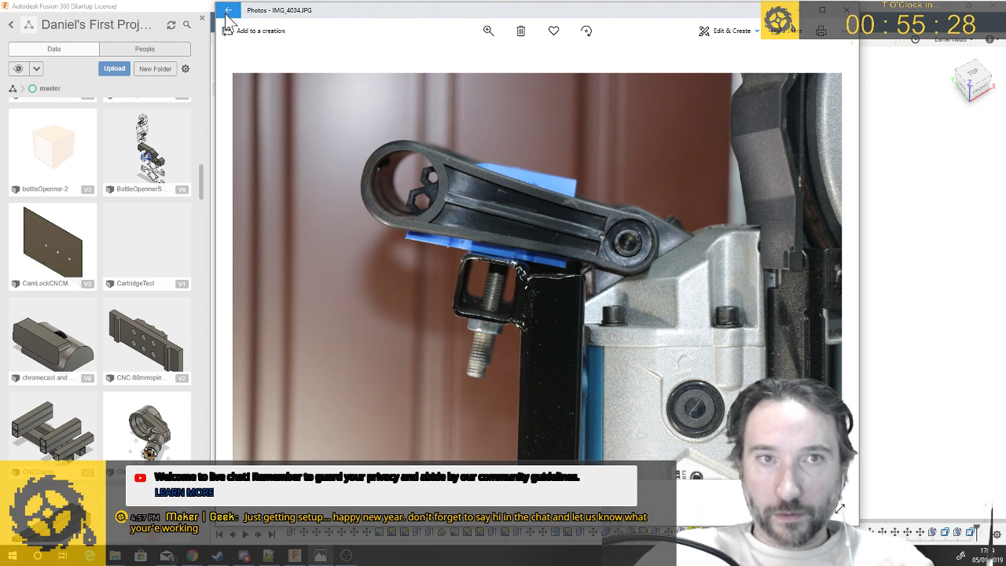
pyautogui.press('Escape')
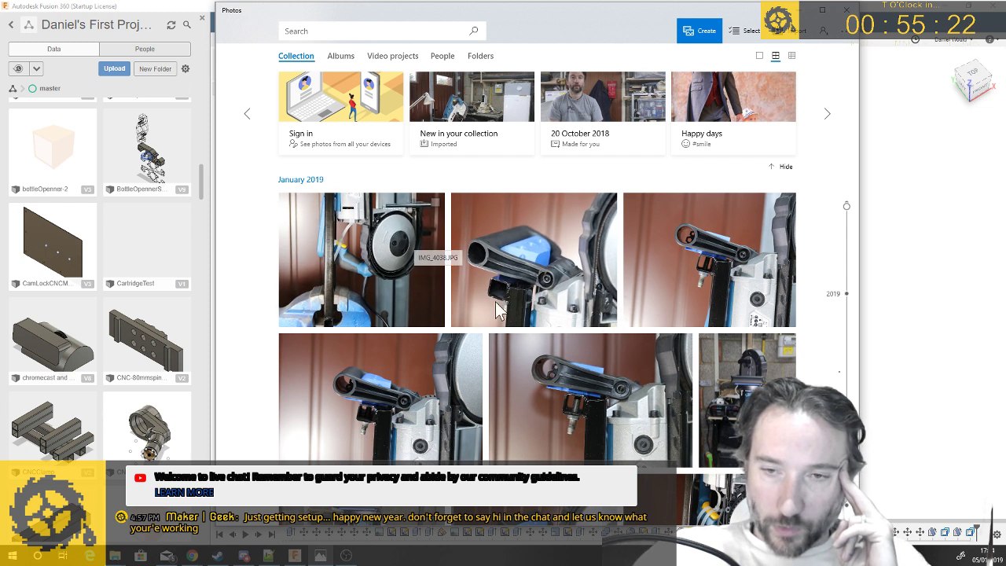
# View the saw grip photo IMG_4038.JPG and the end-on stand photo IMG_4033.JPG from the January 2019 collection
pyautogui.click(334, 305)
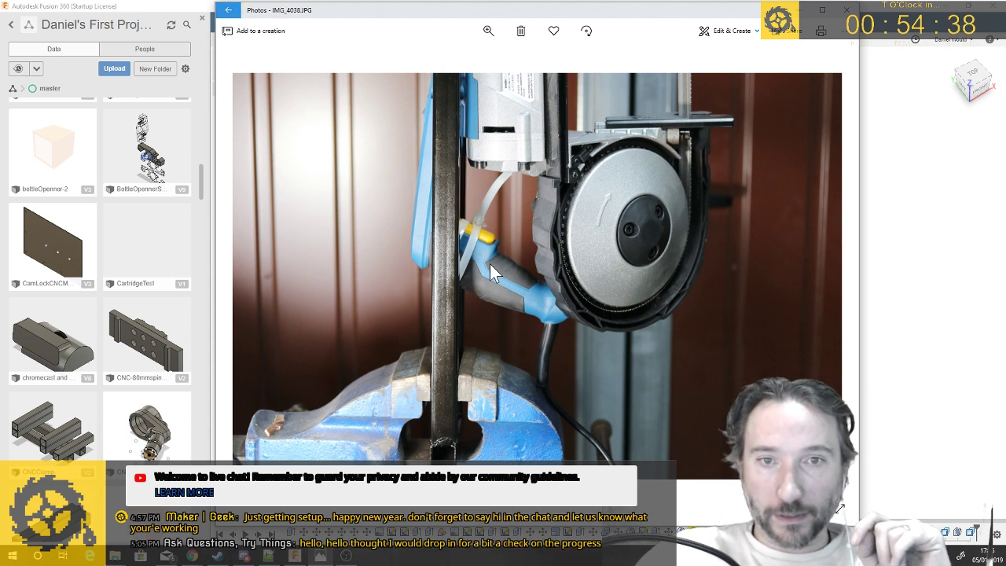
pyautogui.press('Escape')
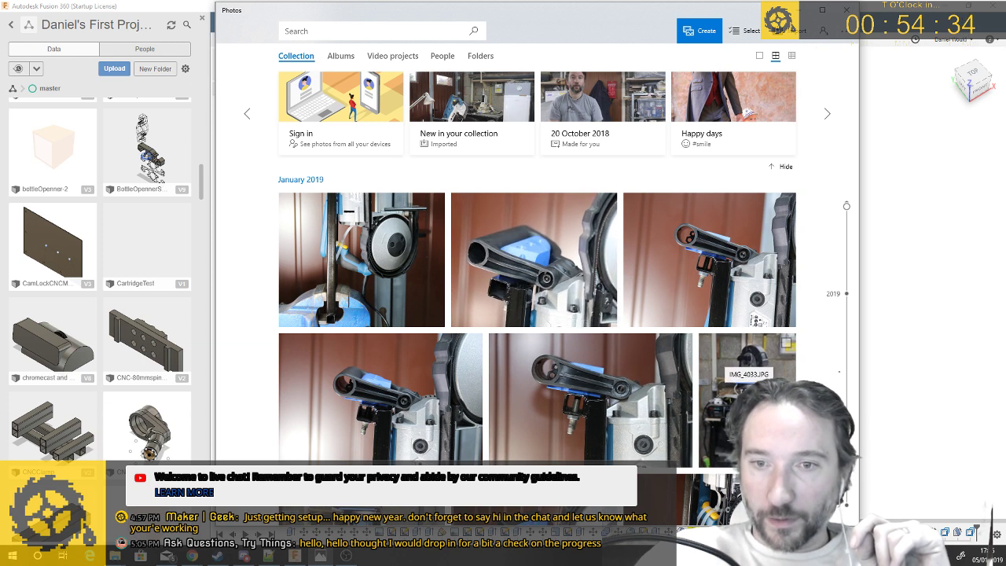
pyautogui.click(729, 426)
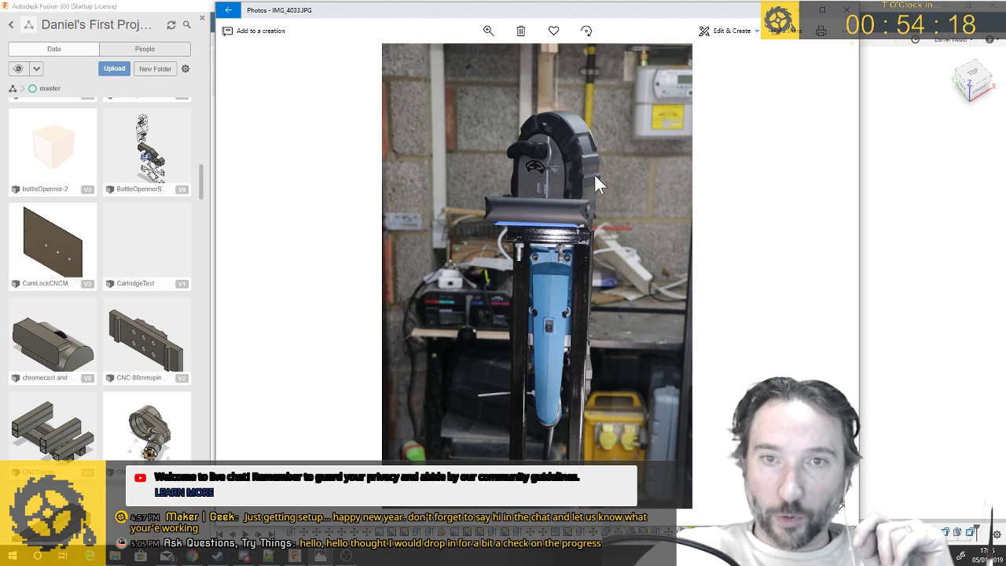
pyautogui.click(231, 13)
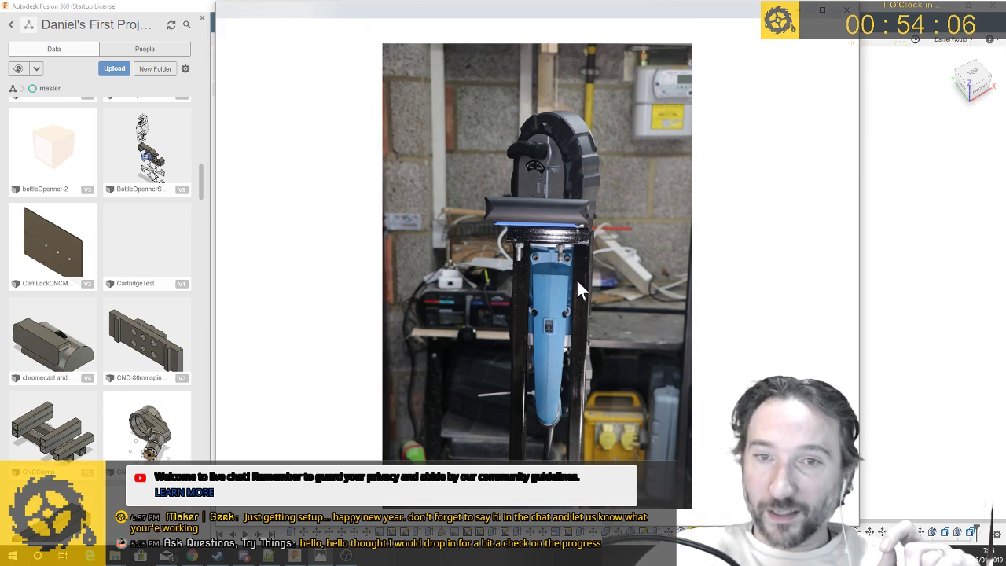
# View IMG_4028.JPG showing the whole band saw clamped in the vice, and return to the collection
pyautogui.scroll(-10, 717, 354)
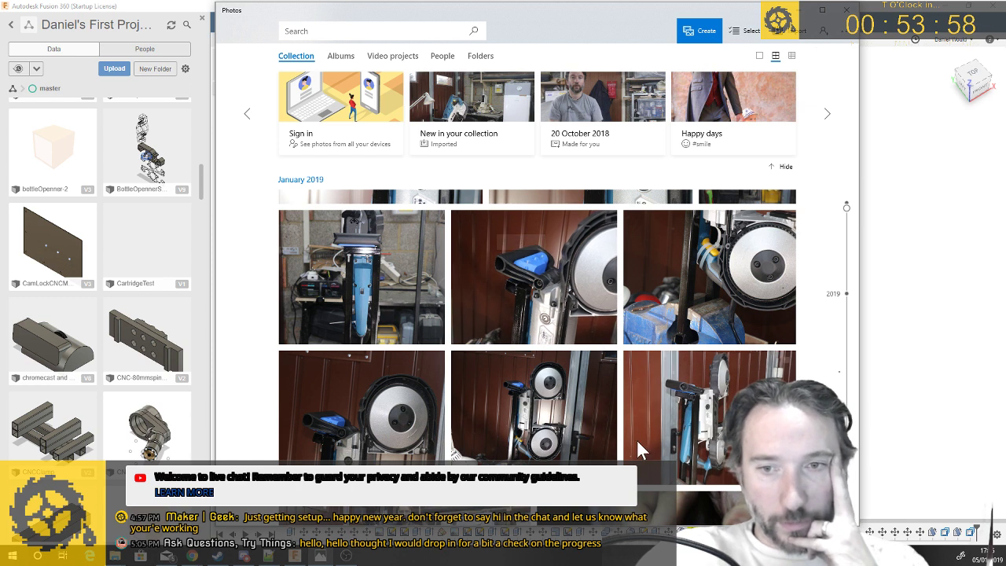
pyautogui.click(527, 427)
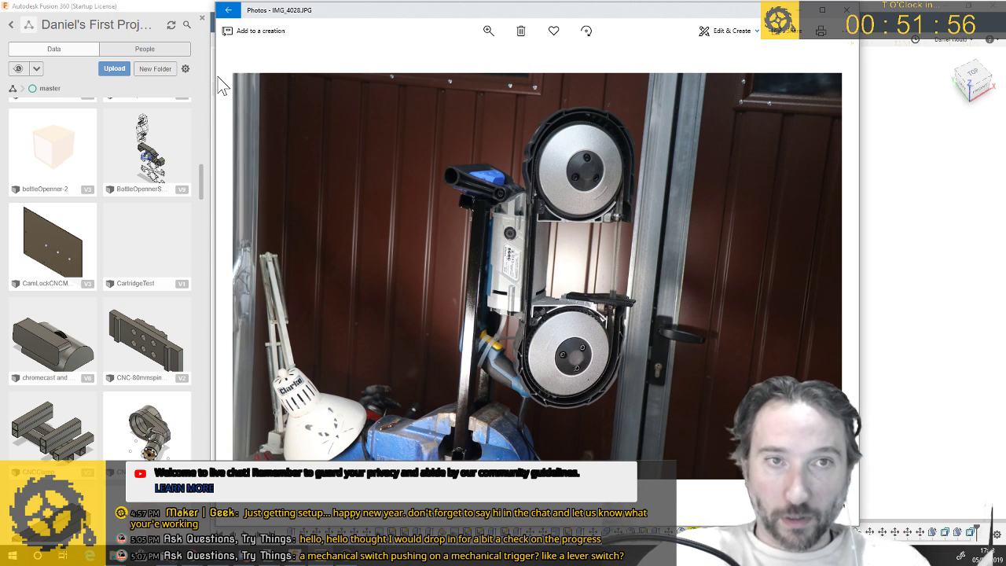
pyautogui.press('Escape')
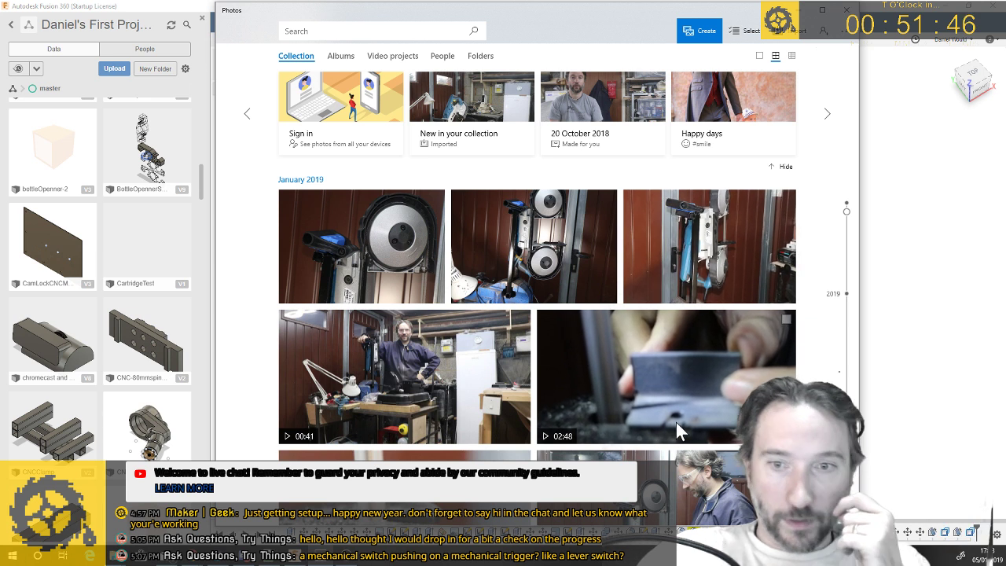
# View the close-up of the saw blade and its metal table, and return to Fusion 360
pyautogui.scroll(-2, 652, 404)
pyautogui.click(393, 415)
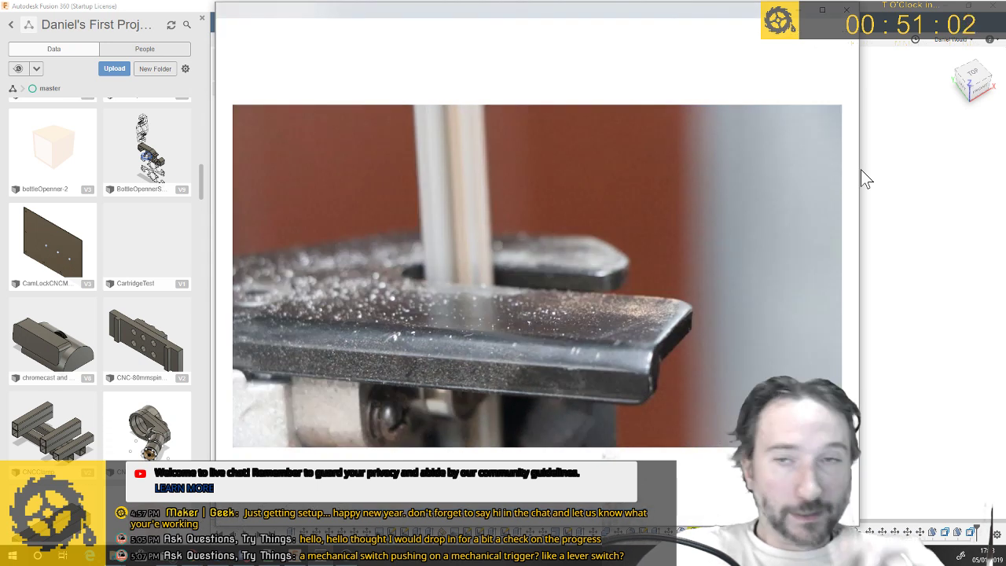
pyautogui.click(228, 9)
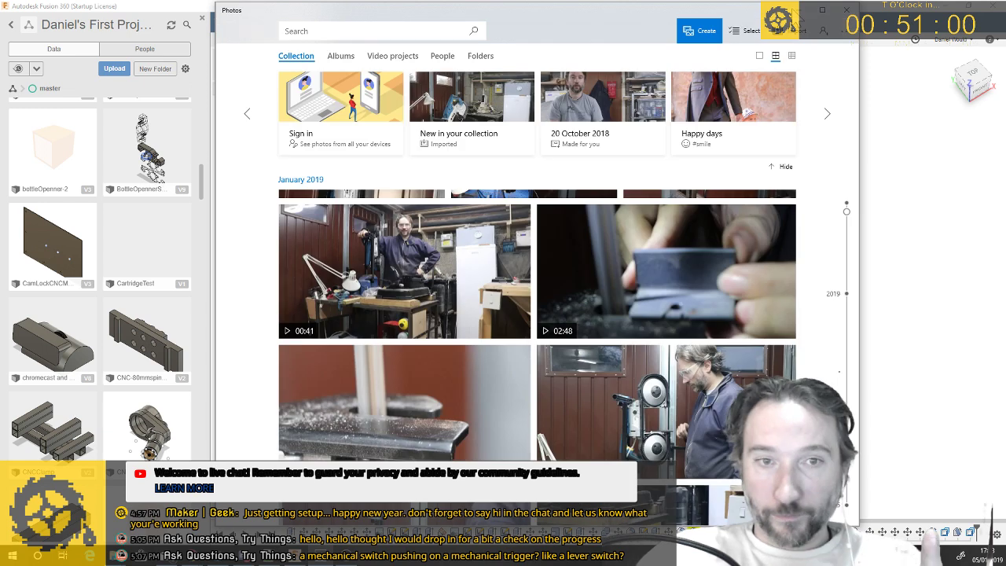
pyautogui.click(847, 10)
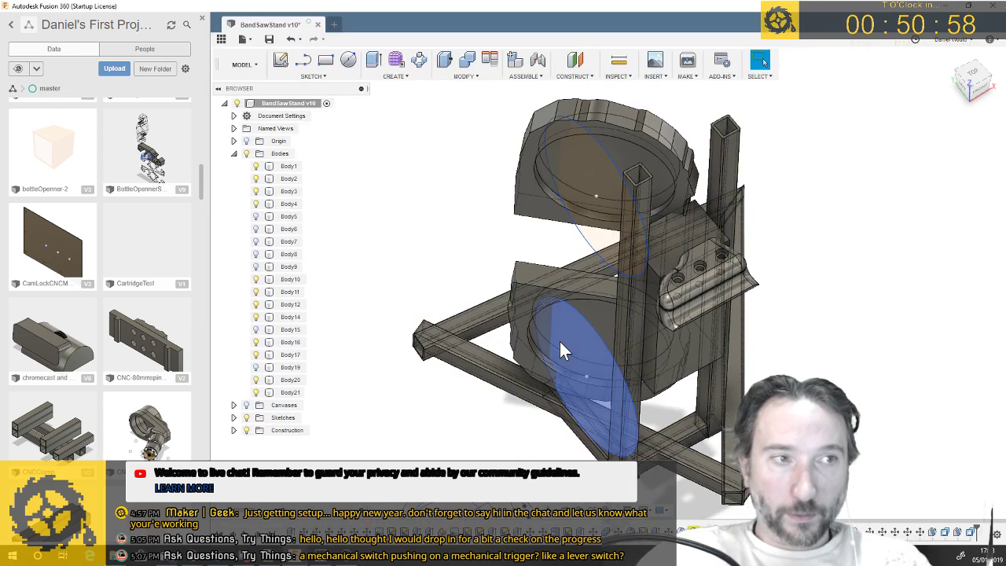
# Examine the handle bracket and saw body between the two uprights from the right side of the model
pyautogui.keyDown('shift'); pyautogui.moveTo(560, 341); pyautogui.dragTo(590, 271, button='middle'); pyautogui.keyUp('shift')
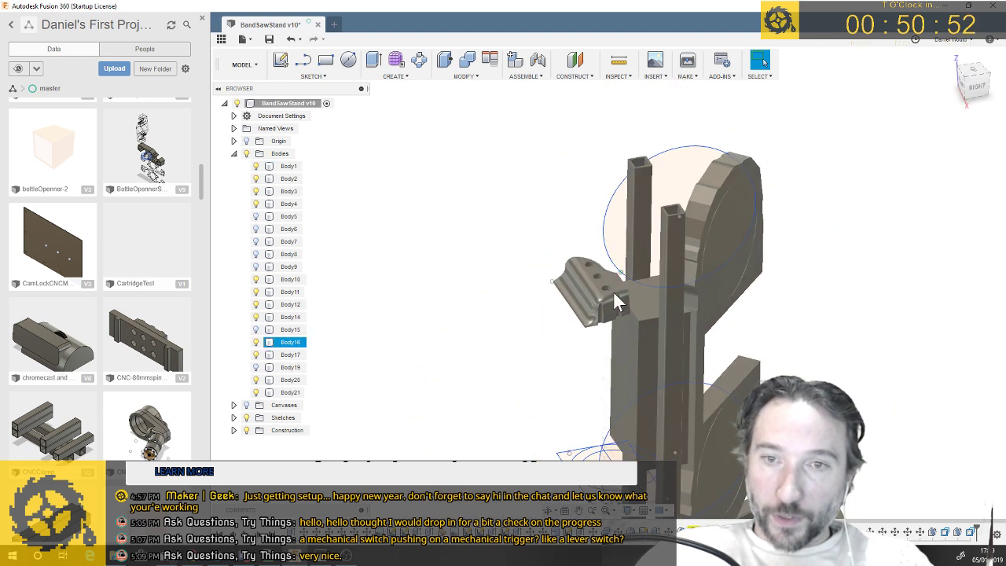
pyautogui.keyDown('shift'); pyautogui.moveTo(578, 343); pyautogui.dragTo(574, 407, button='middle'); pyautogui.keyUp('shift')
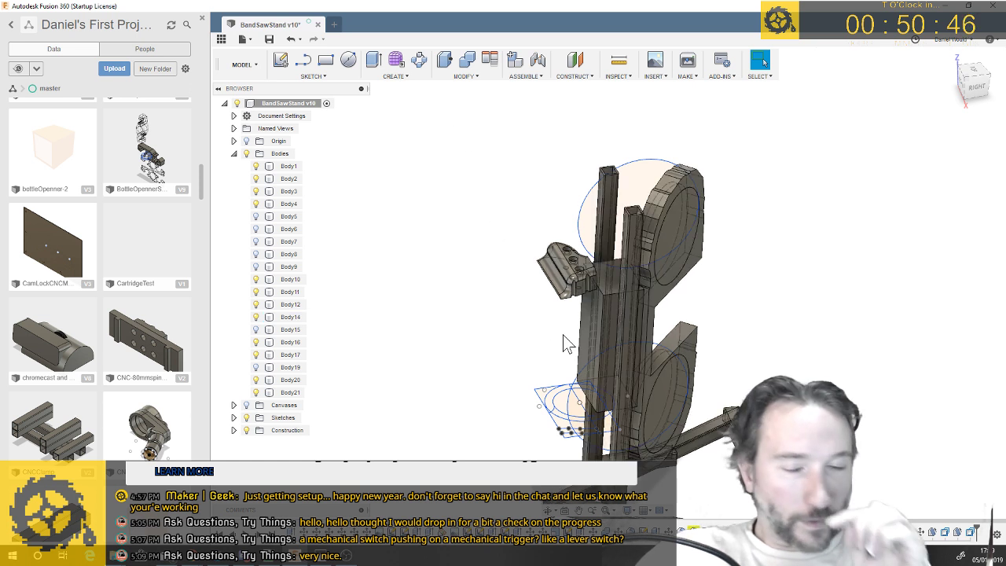
pyautogui.click(624, 282)
pyautogui.click(366, 204)
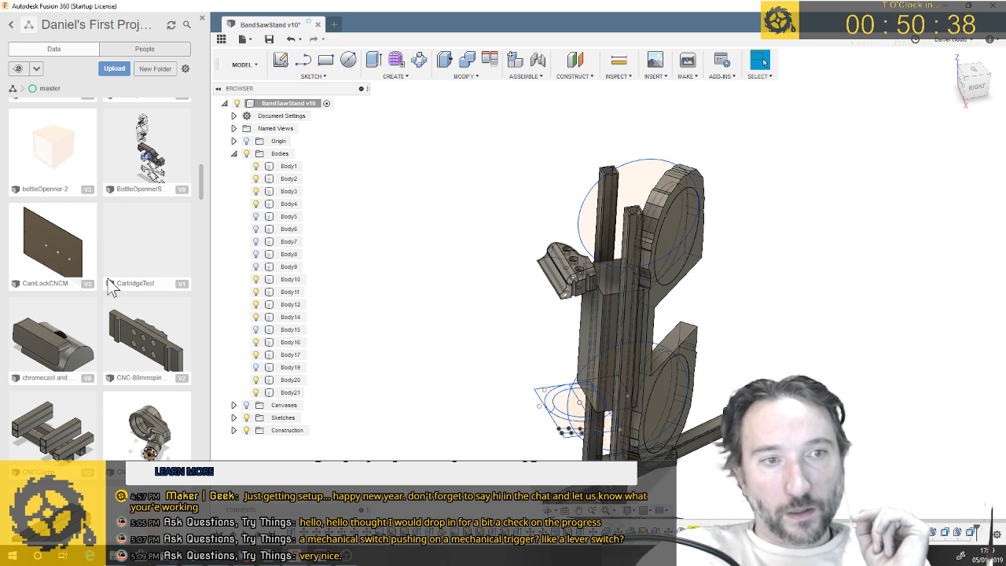
# Open the CoffeeCarrier2.0 design from the project and examine its handle and legs from the back
pyautogui.scroll(-3, 108, 280)
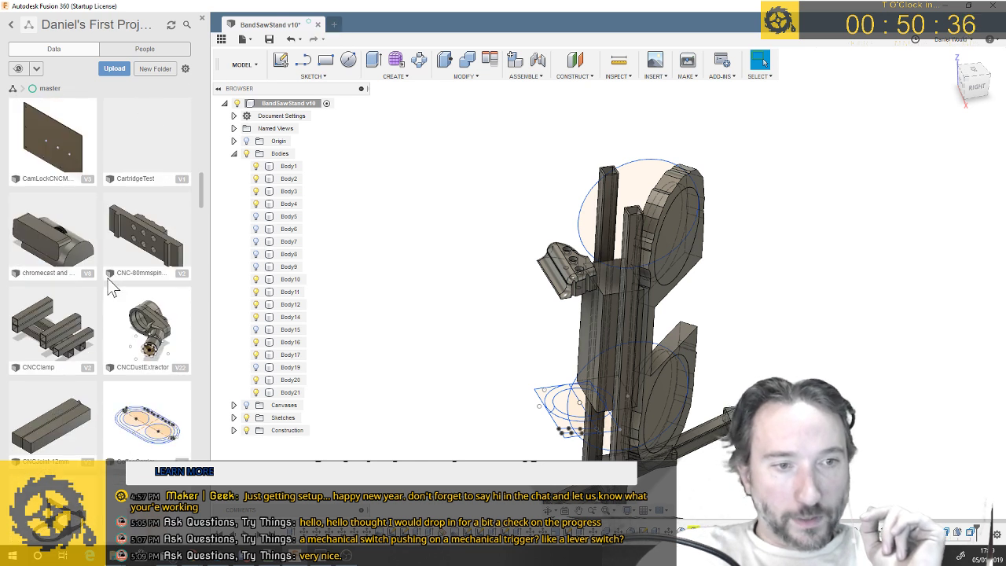
pyautogui.scroll(-5, 108, 280)
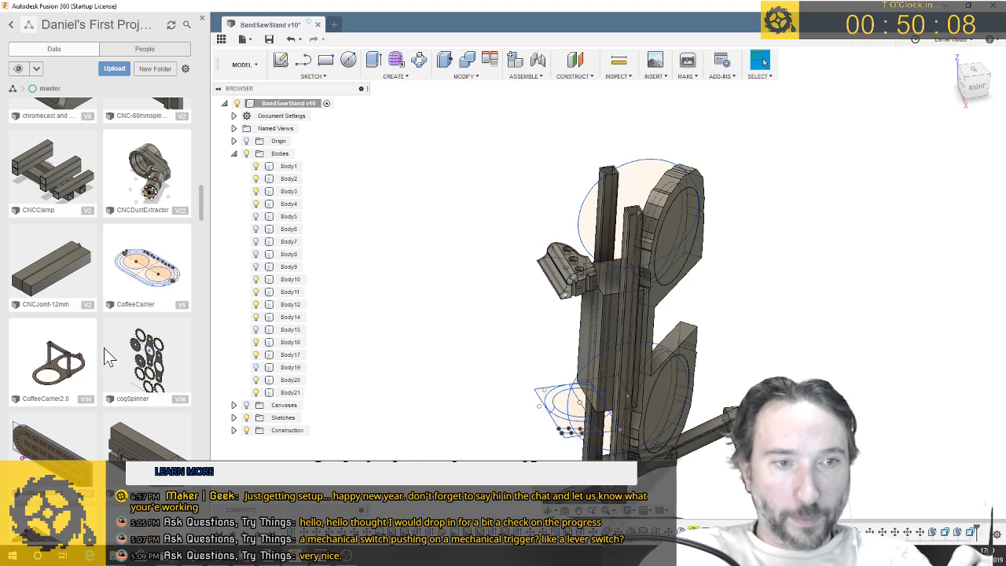
pyautogui.doubleClick(68, 375)
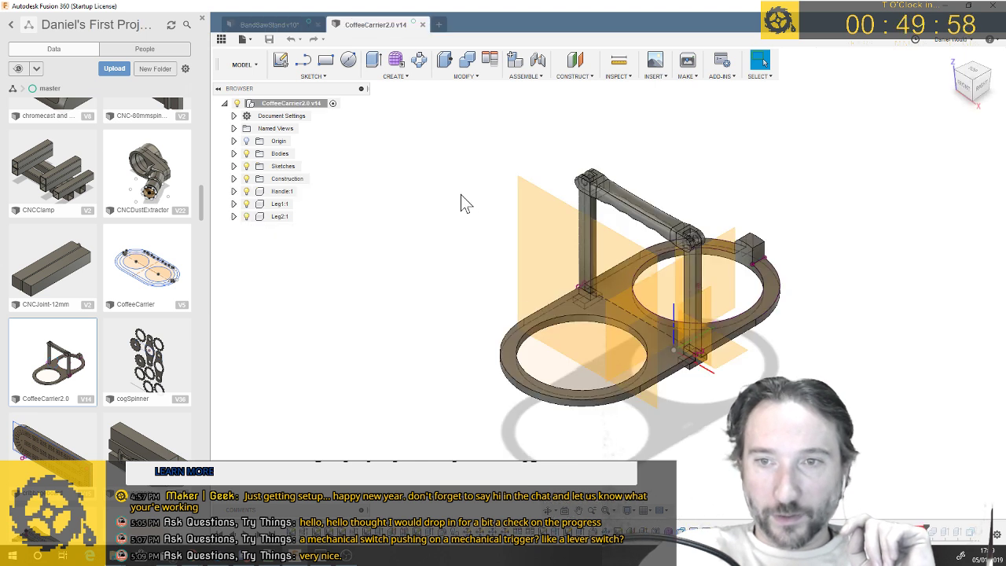
pyautogui.keyDown('shift'); pyautogui.moveTo(607, 283); pyautogui.dragTo(428, 269, button='middle'); pyautogui.keyUp('shift')
pyautogui.scroll(3, 611, 268)
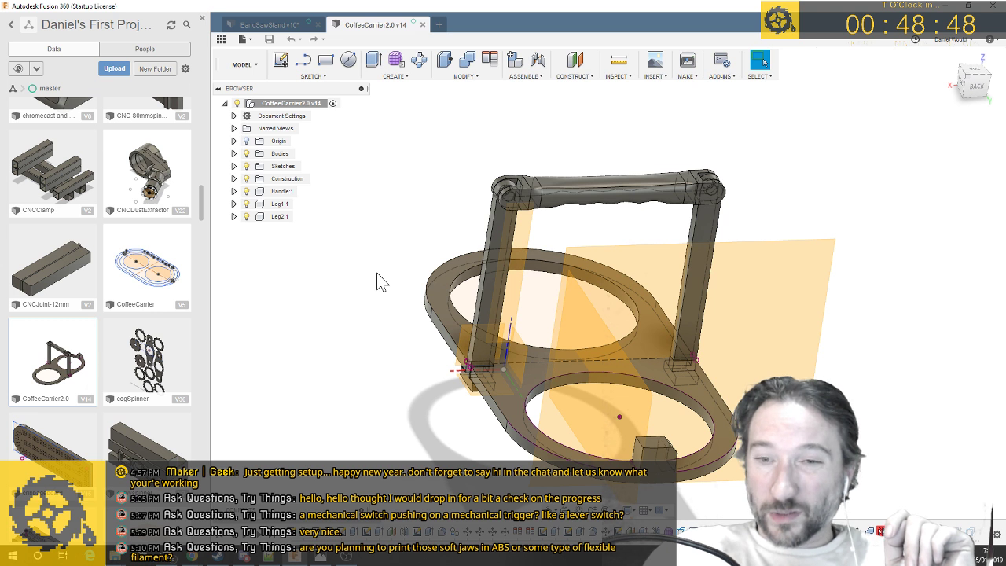
# Create a new empty design and turn on the layout grid
pyautogui.click(438, 24)
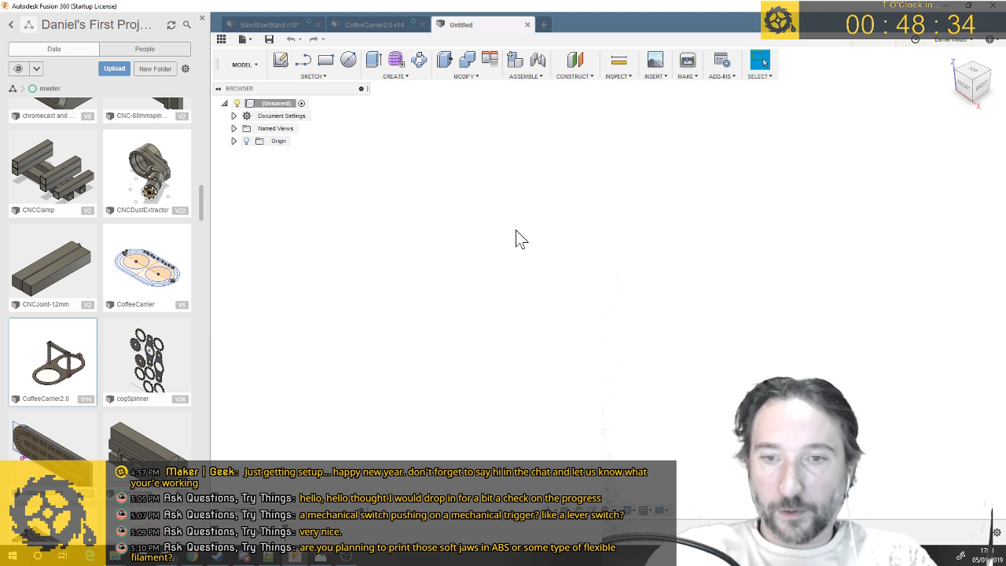
pyautogui.click(645, 511)
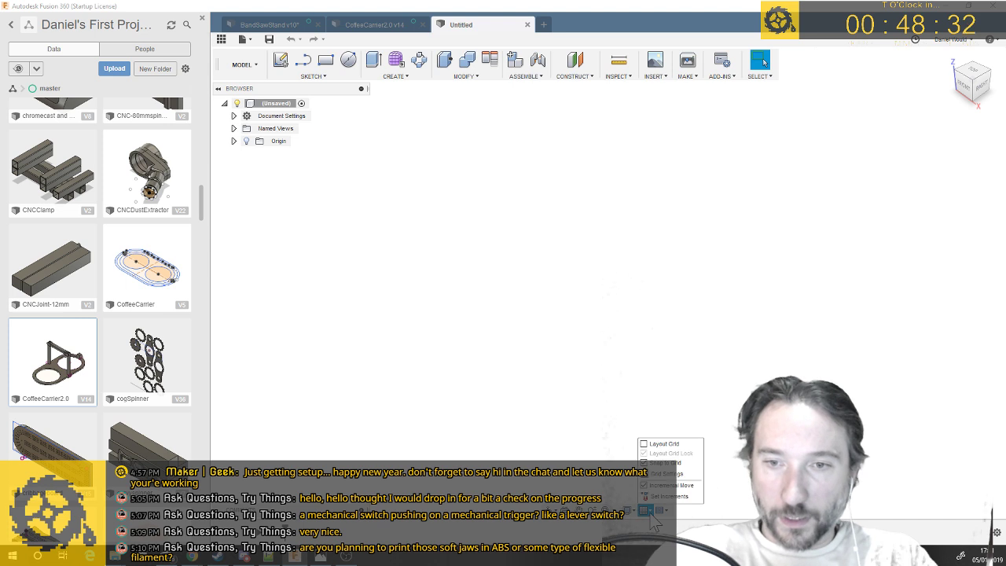
pyautogui.click(645, 445)
pyautogui.scroll(2, 651, 292)
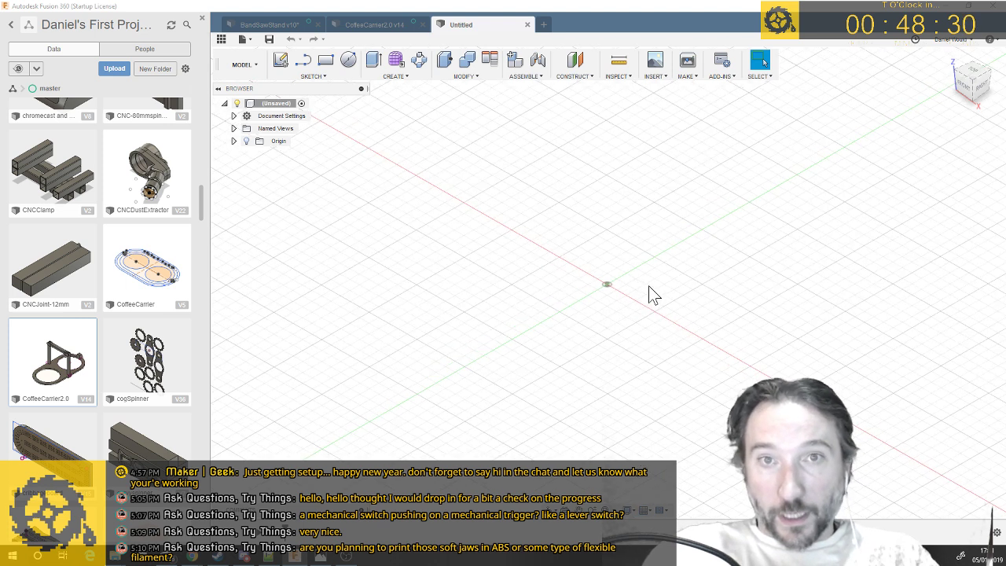
pyautogui.scroll(2, 651, 293)
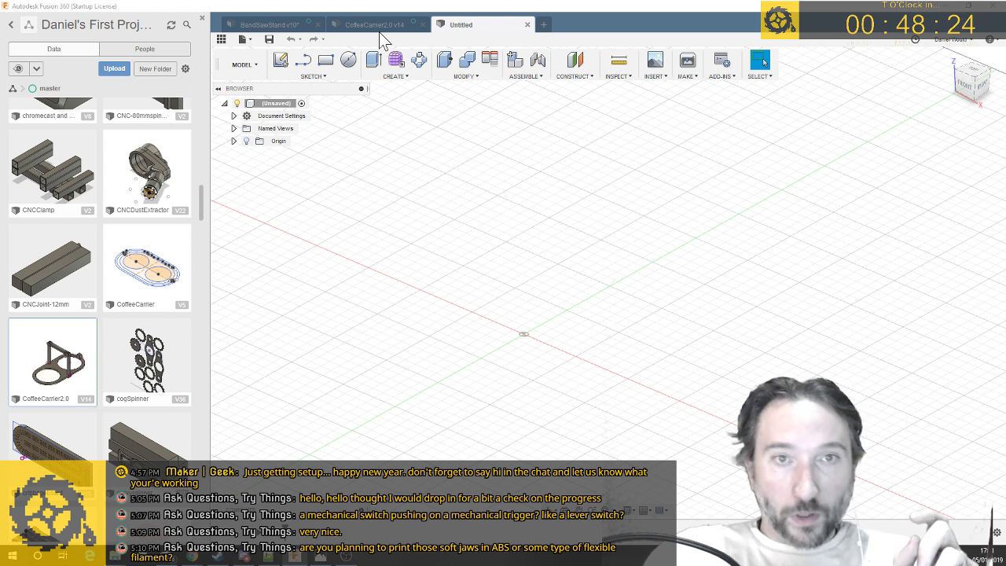
# Sketch a rectangle 13 mm wide and 25 mm high from the origin on the vertical plane facing right
pyautogui.click(325, 60)
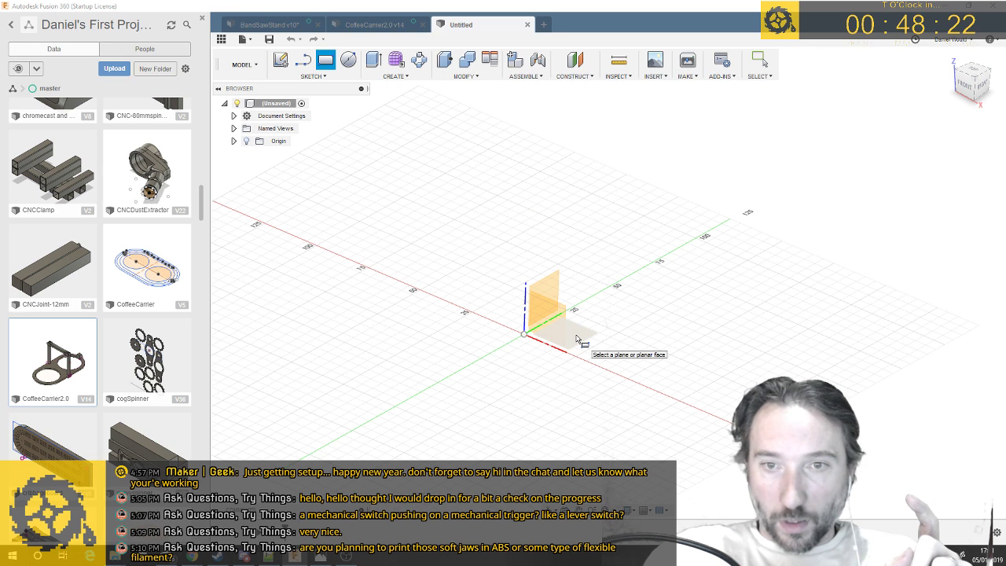
pyautogui.click(552, 294)
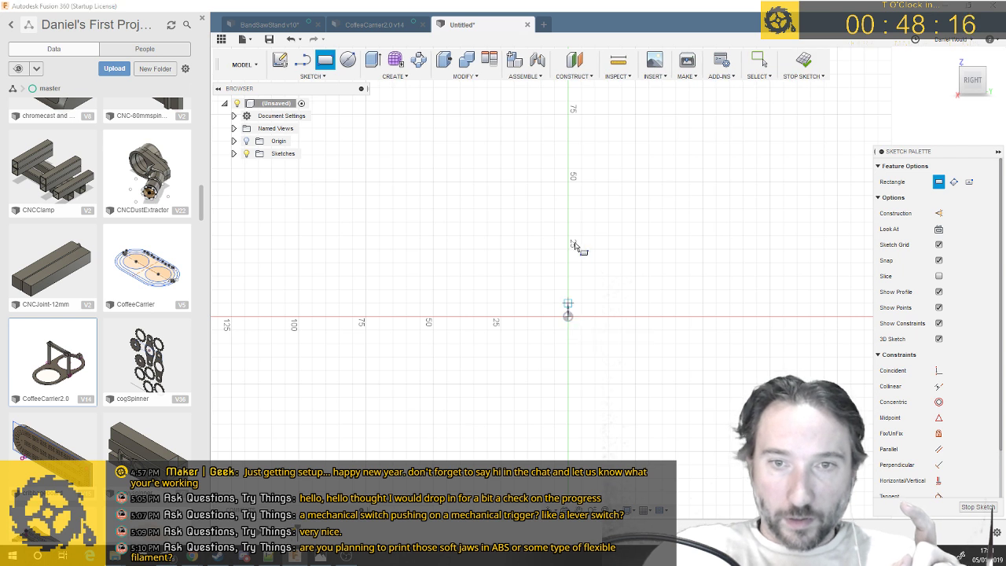
pyautogui.click(568, 316)
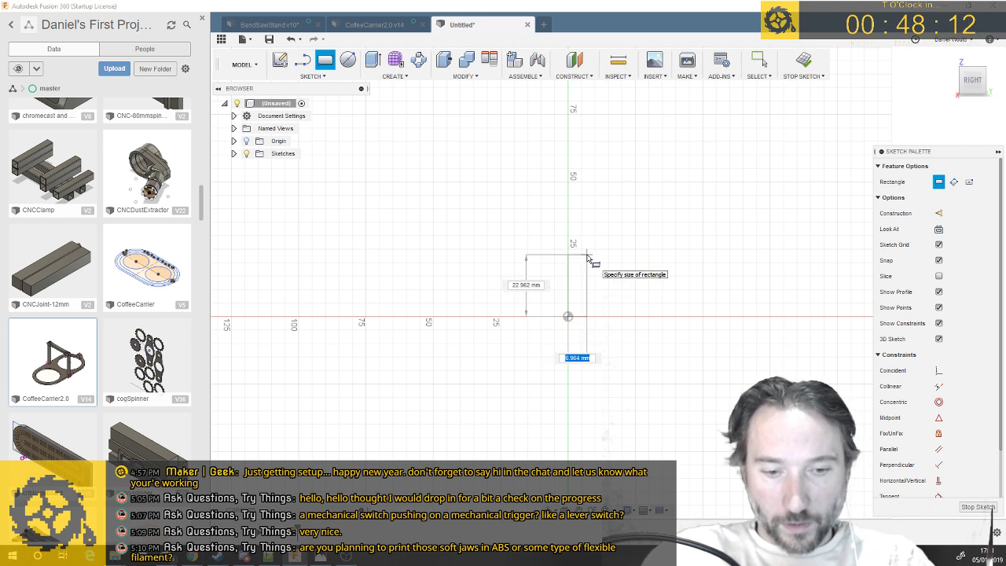
pyautogui.write('13')
pyautogui.press('Tab')
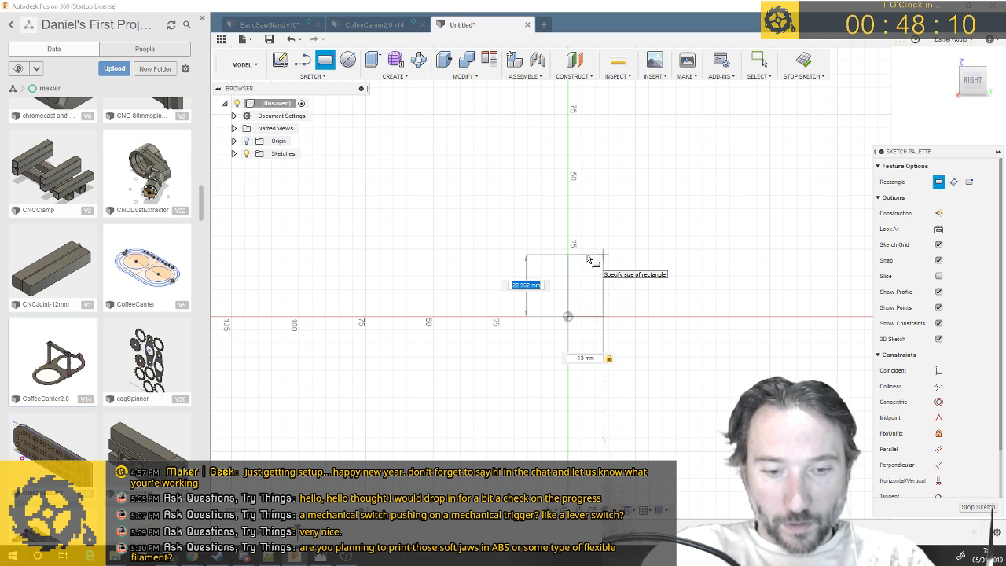
pyautogui.write('25')
pyautogui.press('Return')
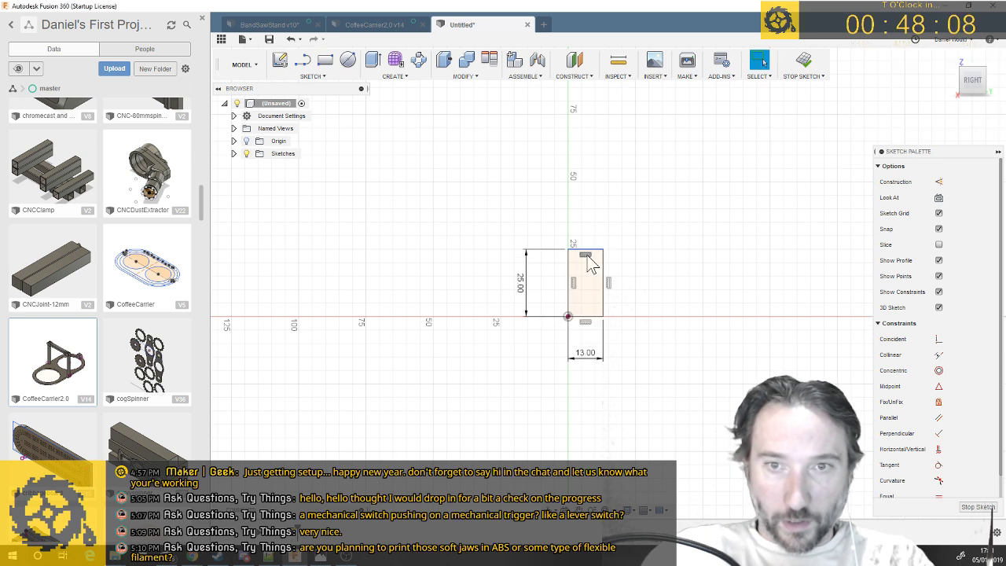
# Extrude the rectangular profile 107 mm as a new body
pyautogui.keyDown('shift'); pyautogui.moveTo(590, 263); pyautogui.dragTo(551, 309, button='middle'); pyautogui.keyUp('shift')
pyautogui.press('q')
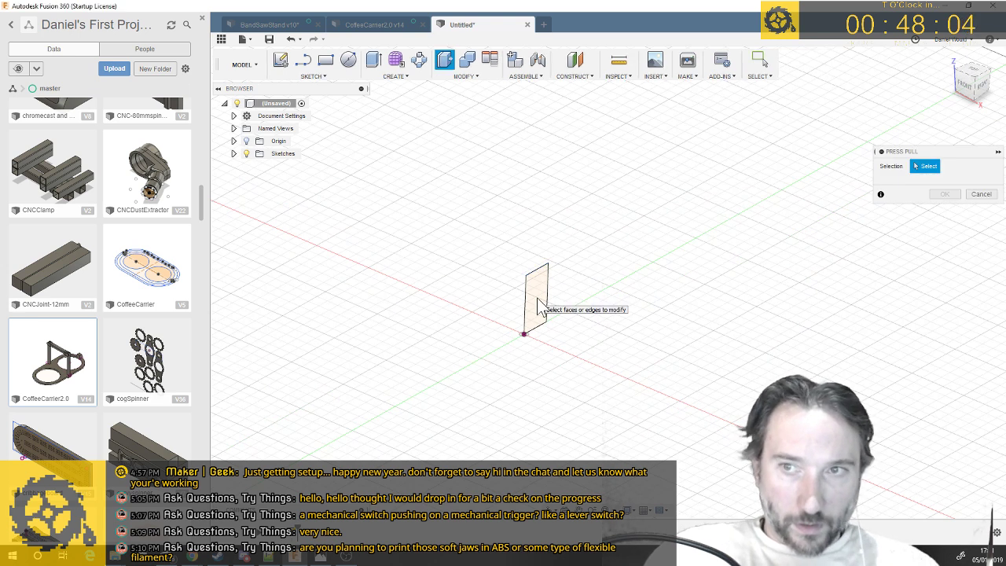
pyautogui.click(539, 302)
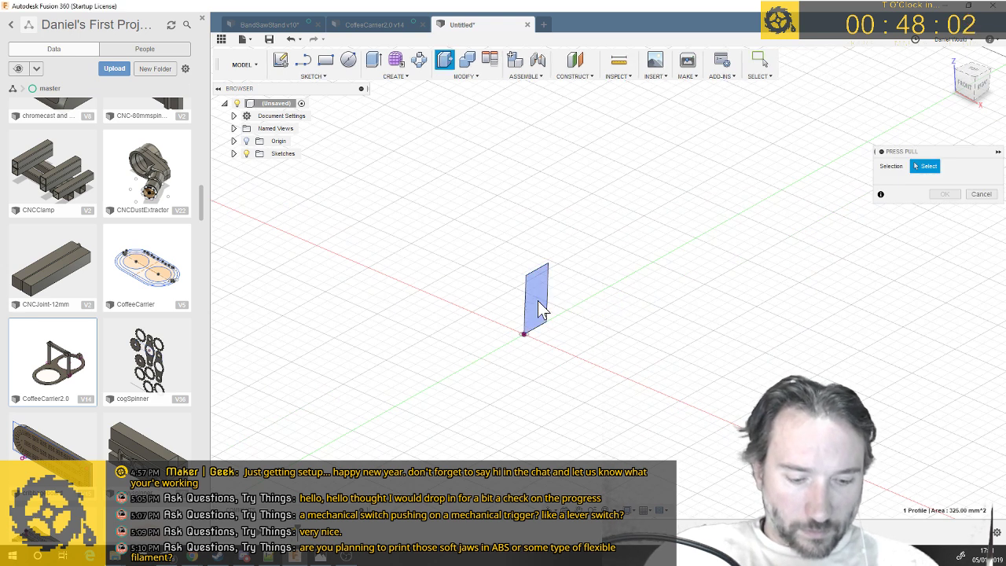
pyautogui.write('e')
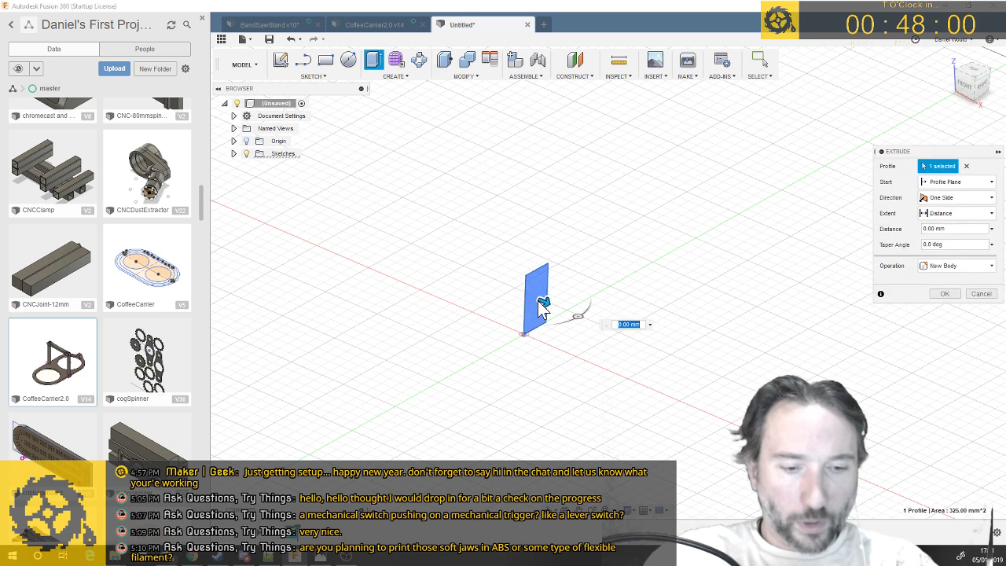
pyautogui.write('10')
pyautogui.press('Return')
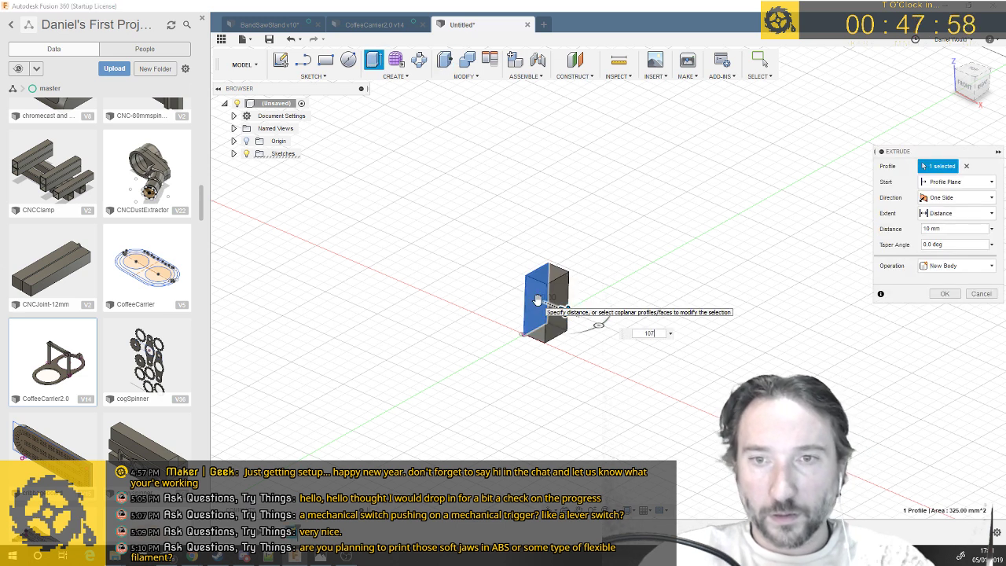
pyautogui.write('7')
pyautogui.press('Return')
pyautogui.press('Return')
pyautogui.moveTo(549, 338)
pyautogui.keyDown('shift'); pyautogui.mouseDown(button='middle')
pyautogui.moveTo(620, 286)
pyautogui.moveTo(584, 271)
pyautogui.moveTo(612, 310)
pyautogui.mouseUp(button='middle'); pyautogui.keyUp('shift')
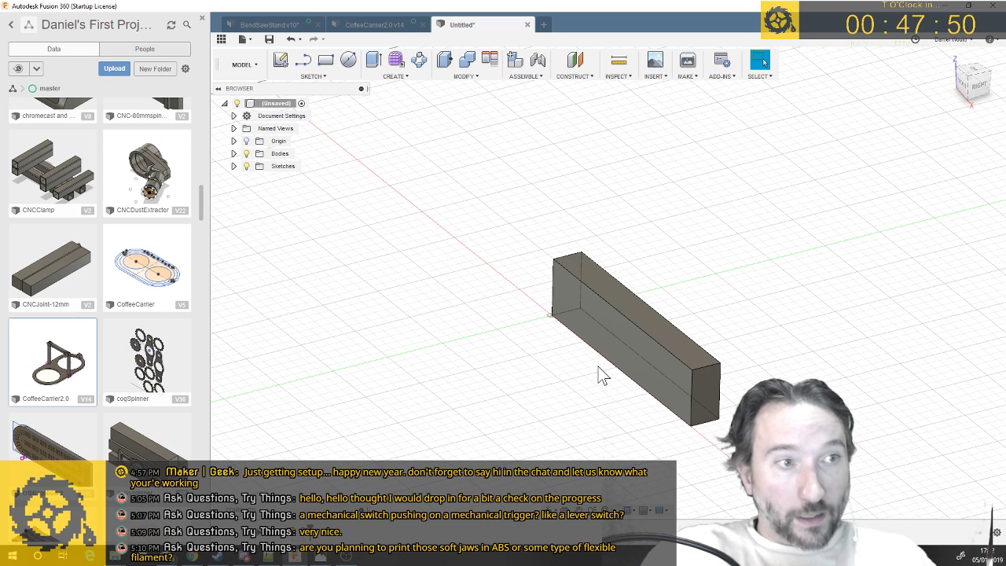
# Sketch a rectangle 111 mm long and about 27 mm high on the block's long front face, overlapping both ends and the upper edge
pyautogui.keyDown('shift'); pyautogui.moveTo(598, 367); pyautogui.dragTo(626, 414, button='middle'); pyautogui.keyUp('shift')
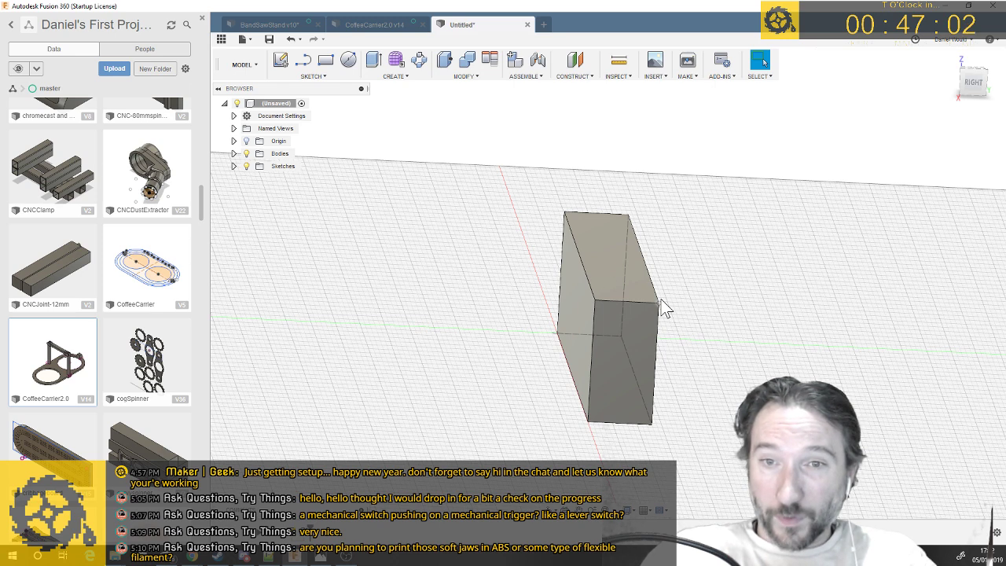
pyautogui.click(325, 69)
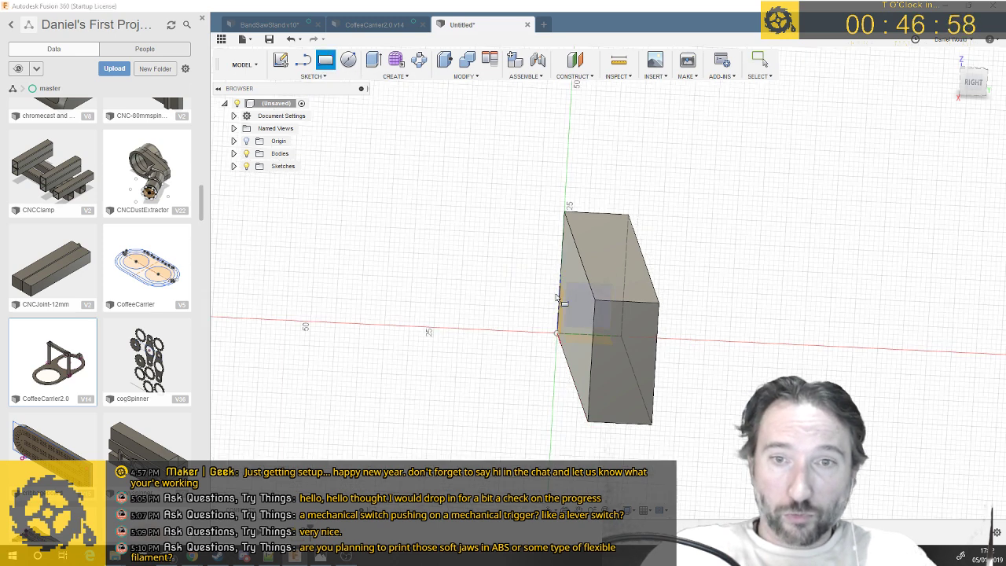
pyautogui.click(588, 328)
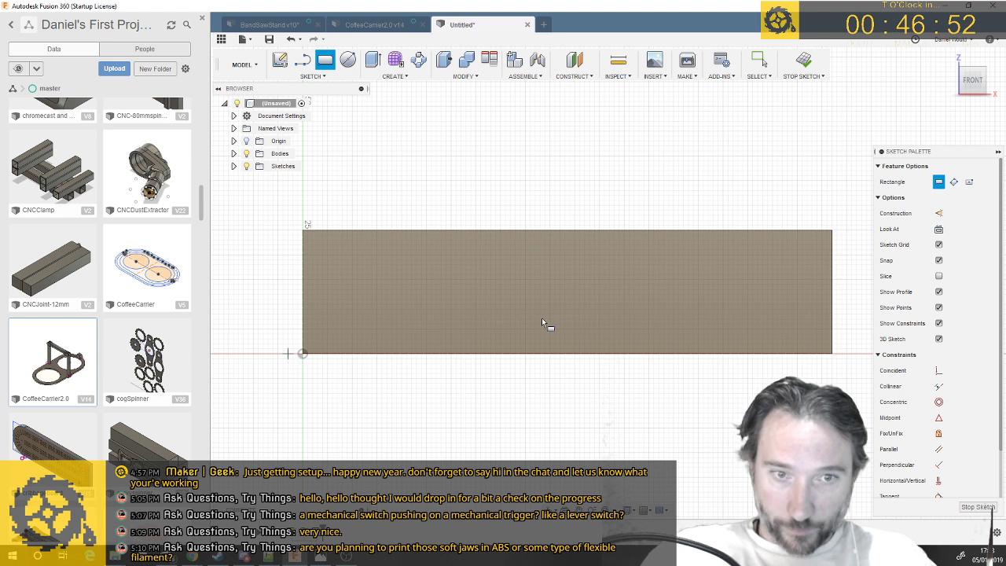
pyautogui.press('Tab')
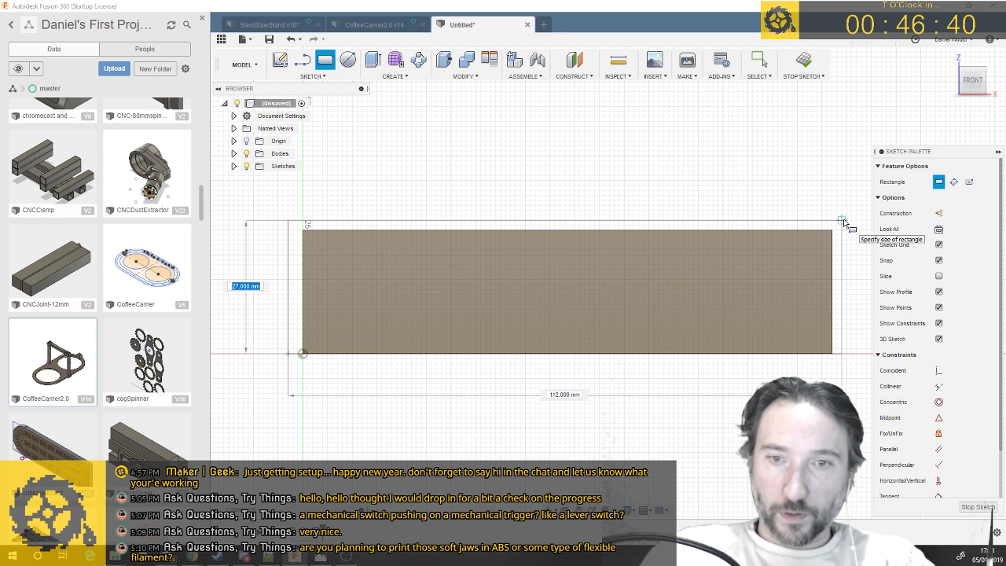
pyautogui.press('Tab')
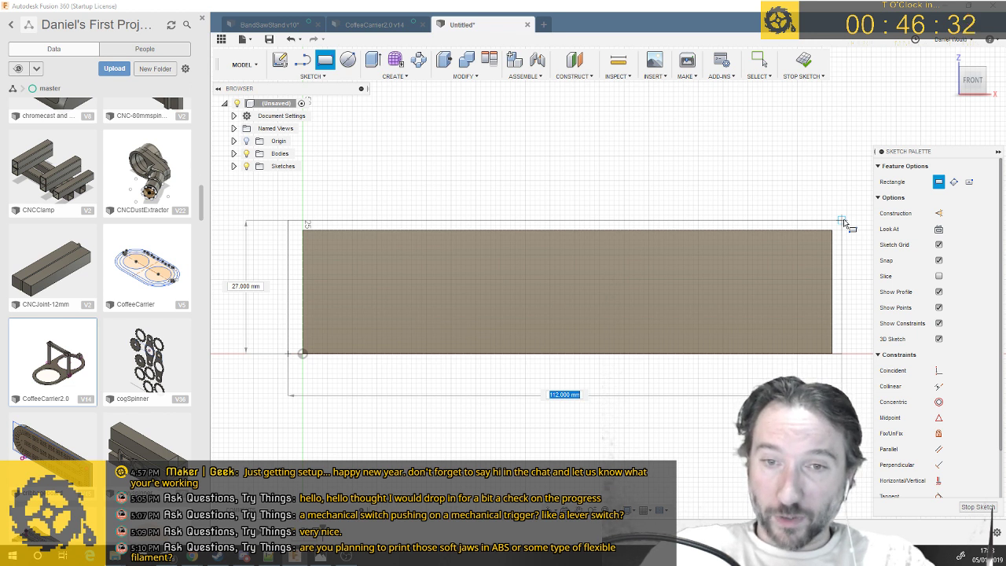
pyautogui.press('Return')
pyautogui.write('11')
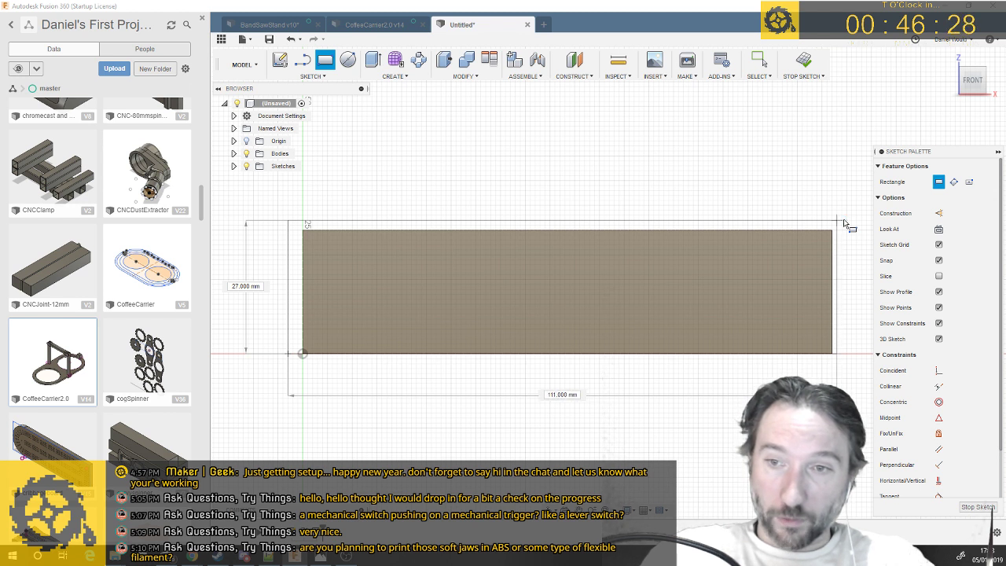
pyautogui.press('Return')
pyautogui.press('Escape')
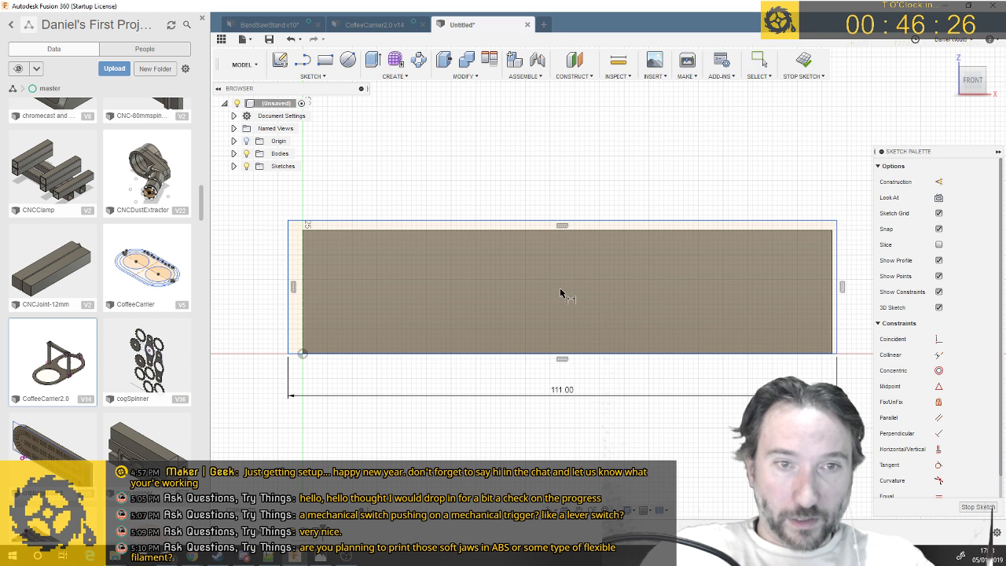
# Dimension the rectangle's short edge 2 mm beyond the block's end edge at the origin
pyautogui.click(287, 311)
pyautogui.click(303, 308)
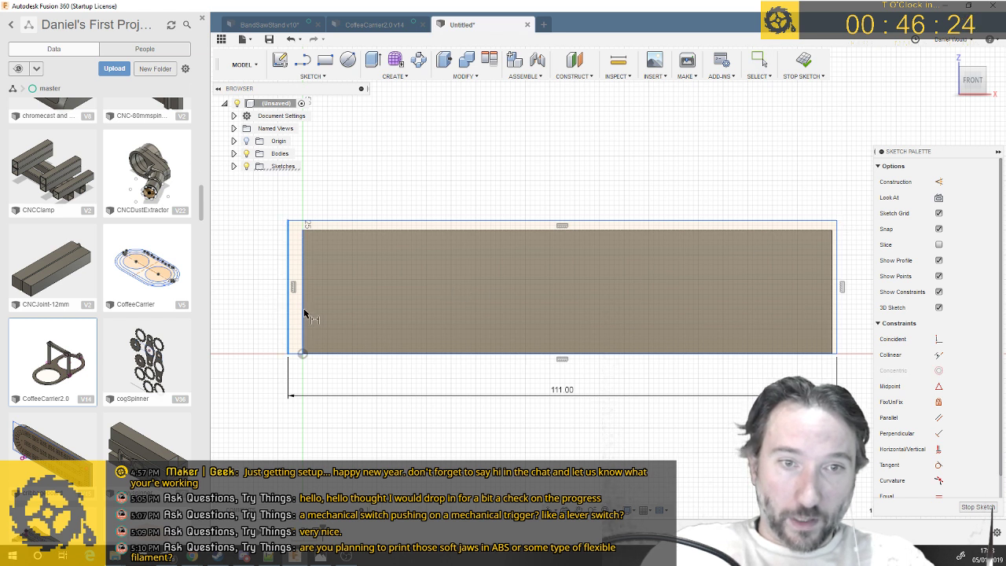
pyautogui.click(301, 452)
pyautogui.write('2')
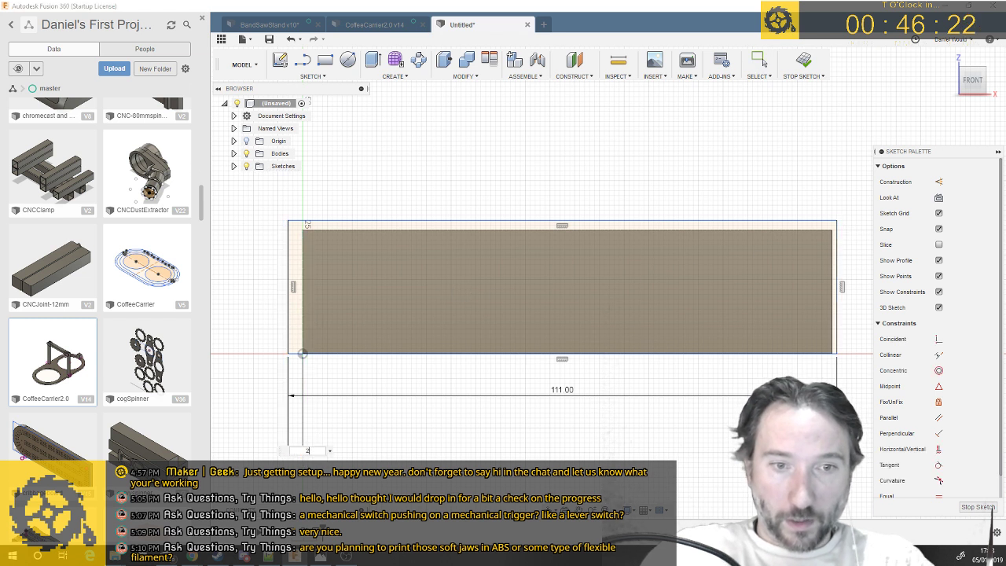
pyautogui.press('Return')
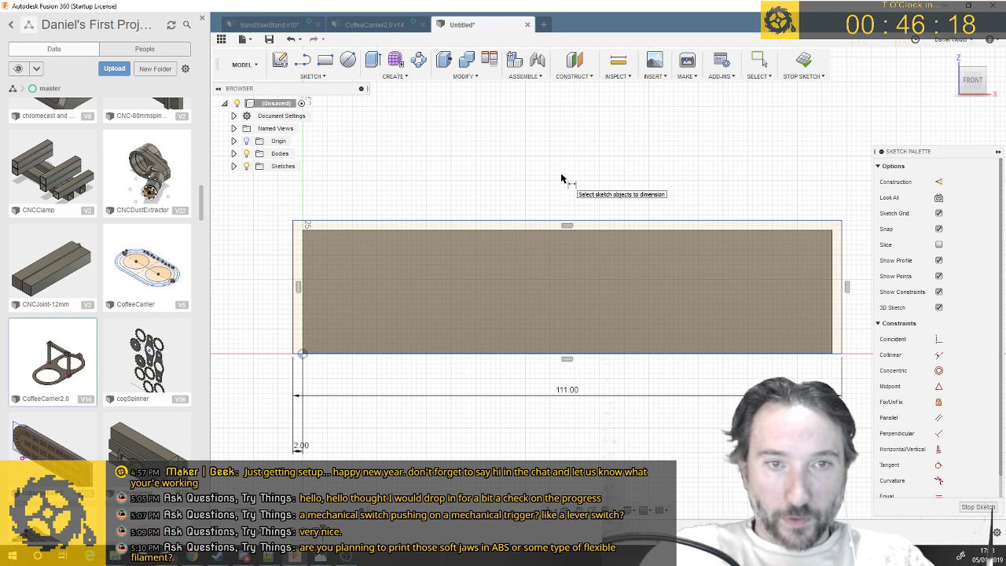
# Extrude both profiles of the front-face sketch 2 mm outward from the block as a new body
pyautogui.press('q')
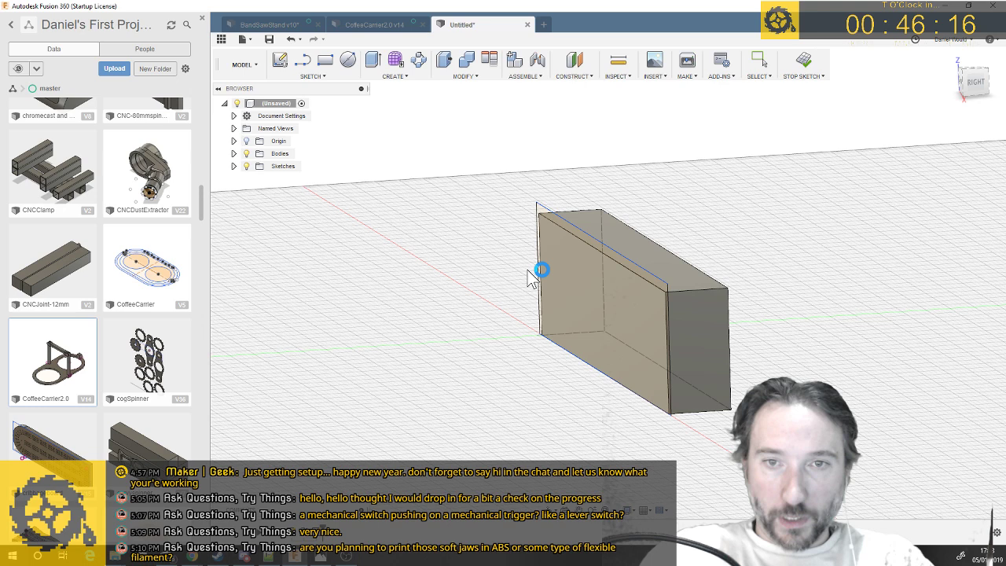
pyautogui.click(577, 294)
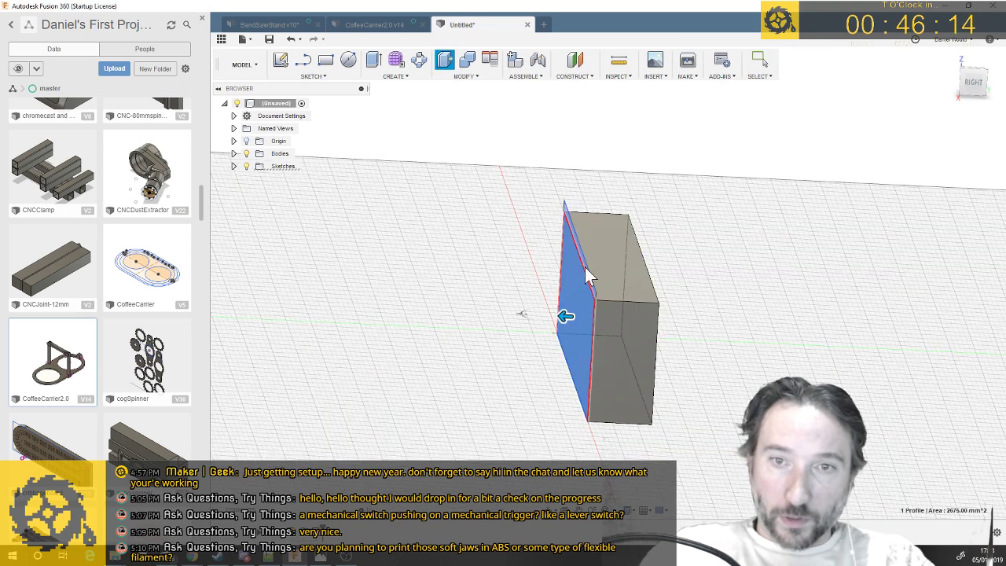
pyautogui.click(620, 269)
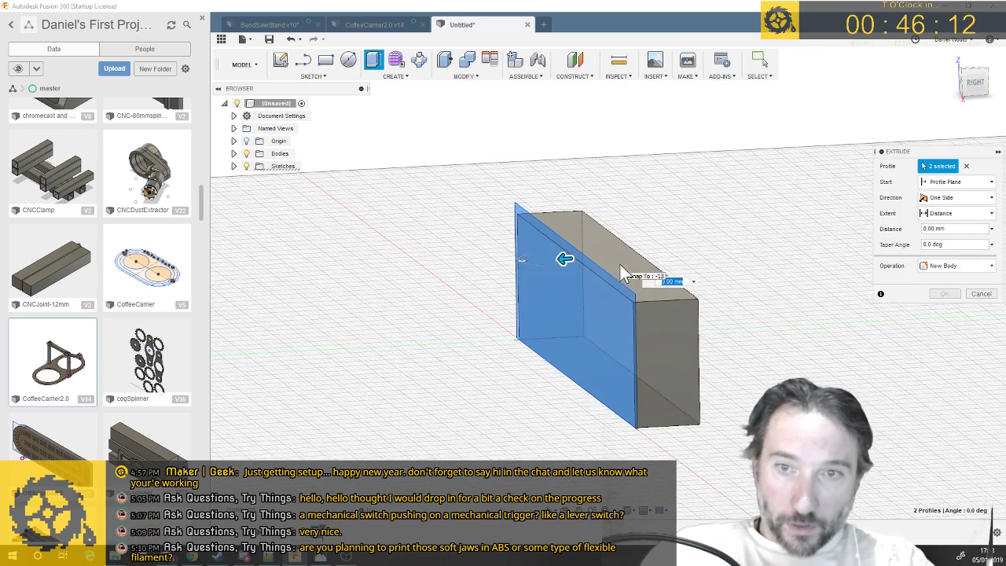
pyautogui.write('2')
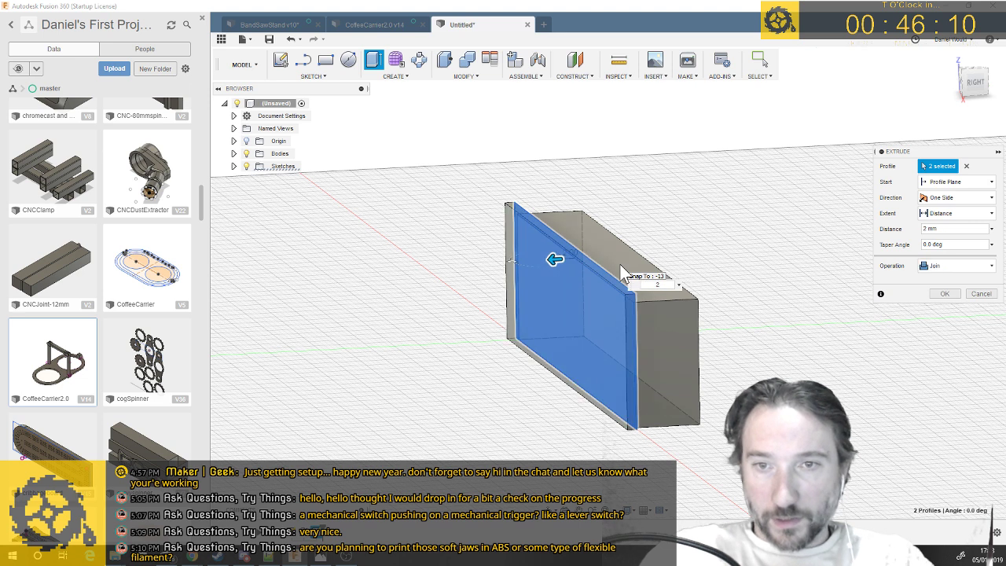
pyautogui.click(936, 267)
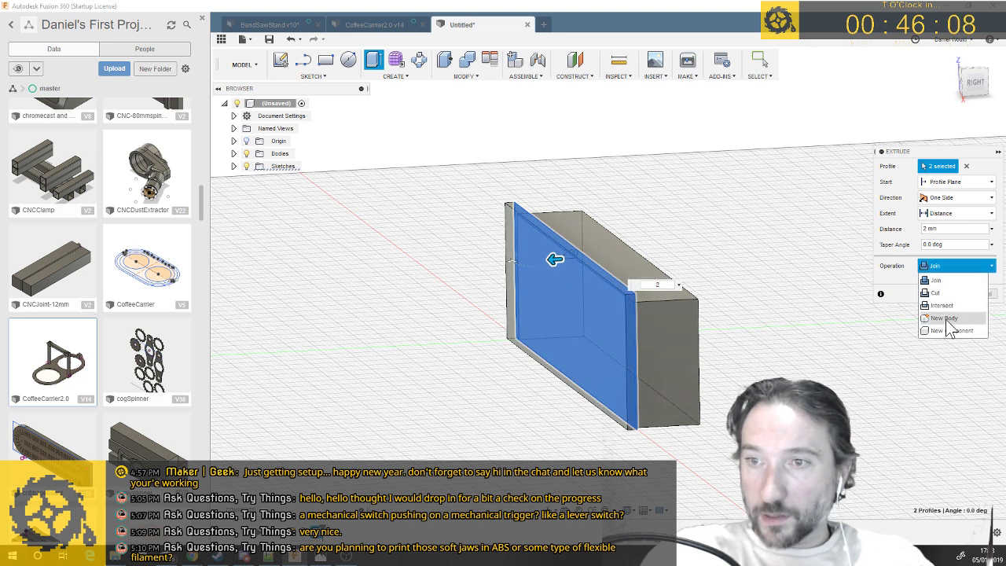
pyautogui.click(945, 315)
pyautogui.click(944, 294)
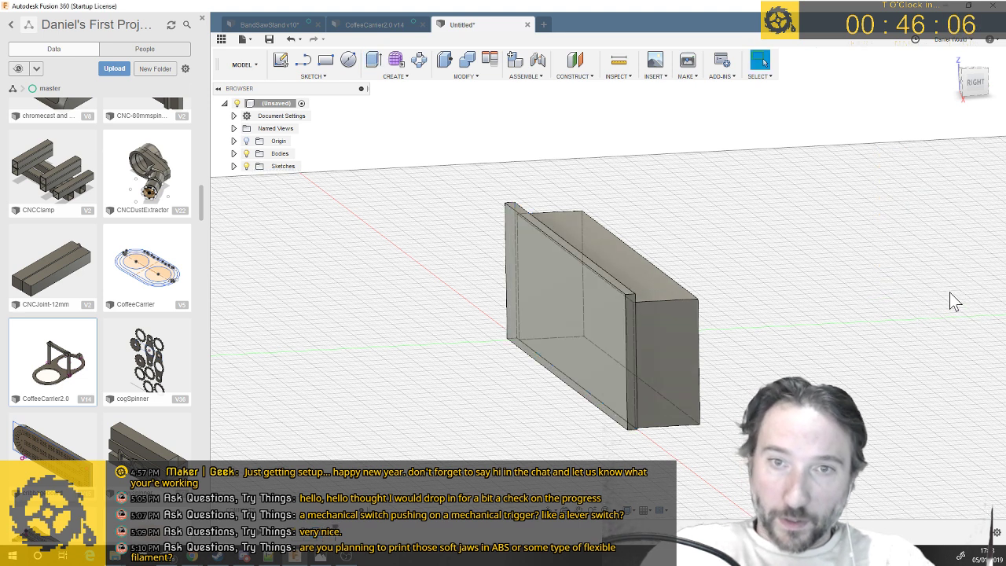
# Hide the plate body and show the front-face sketch
pyautogui.click(233, 154)
pyautogui.click(233, 191)
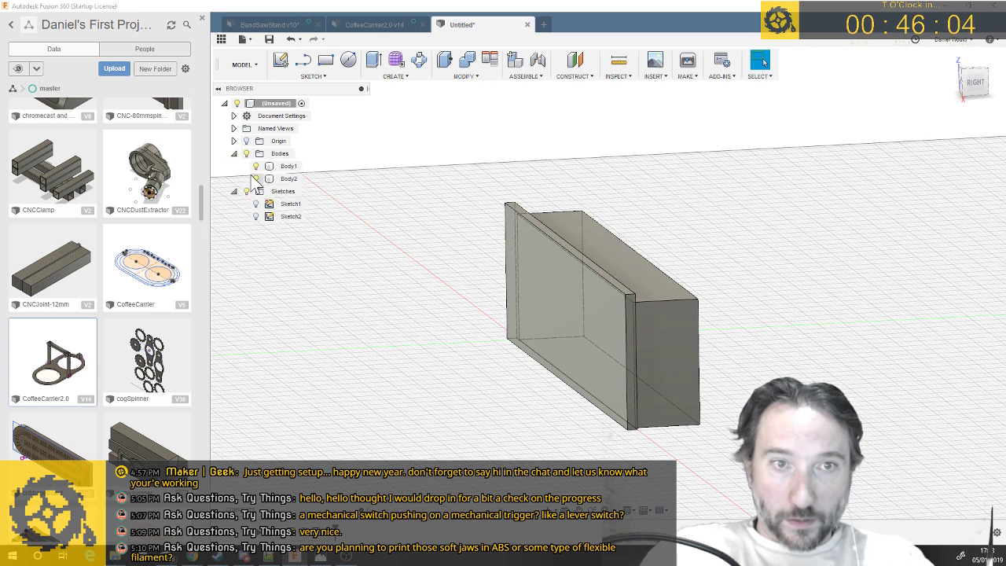
pyautogui.click(256, 179)
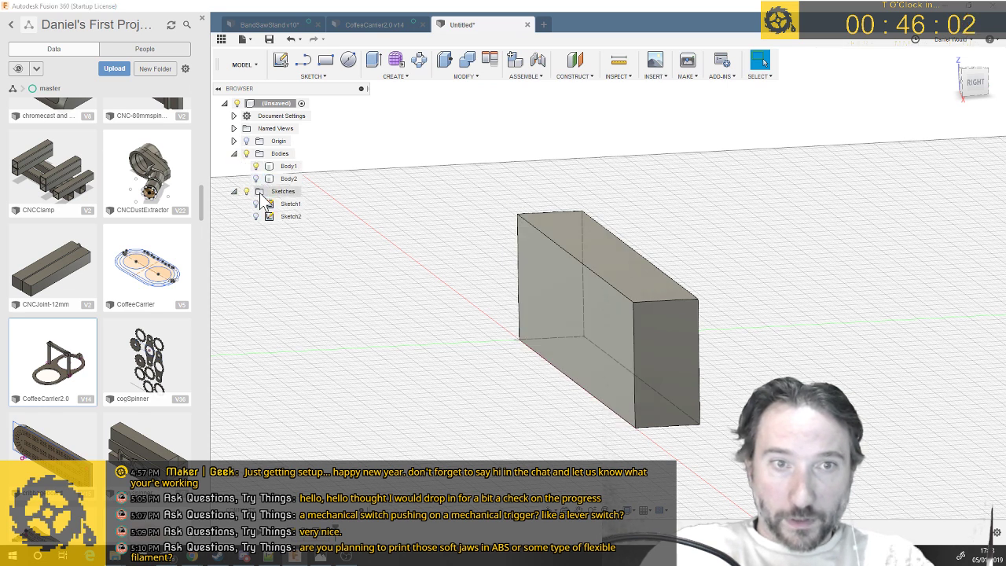
pyautogui.click(255, 216)
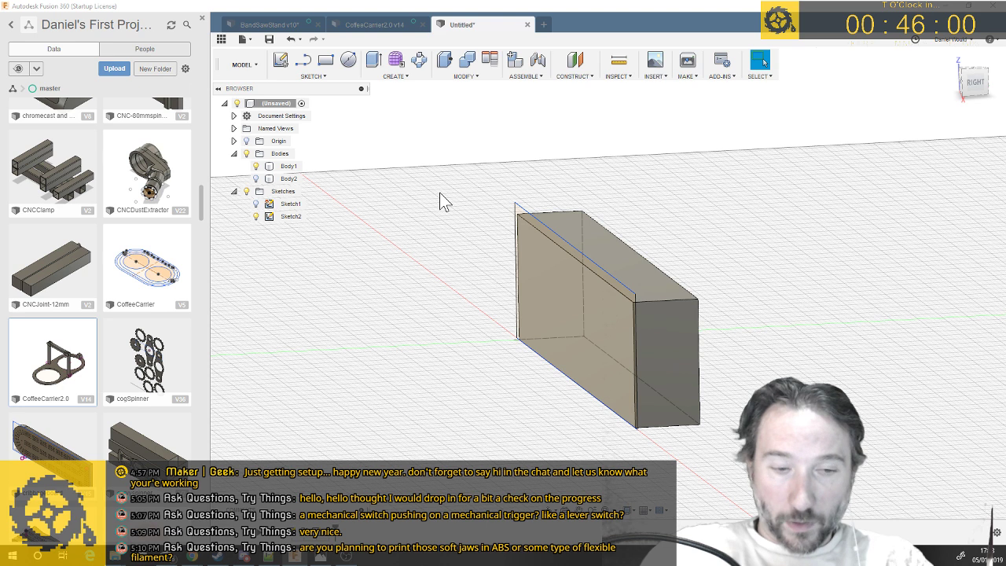
# Extrude the sketch's border profile 10 mm back over the block, joined to the plate body, with the block hidden and the plate shown
pyautogui.press('q')
pyautogui.click(526, 217)
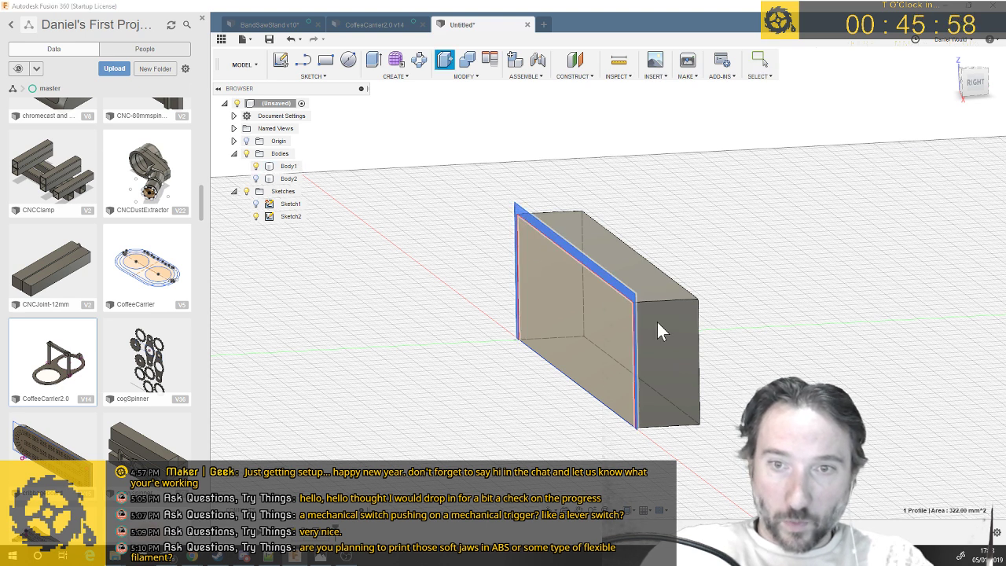
pyautogui.press('e')
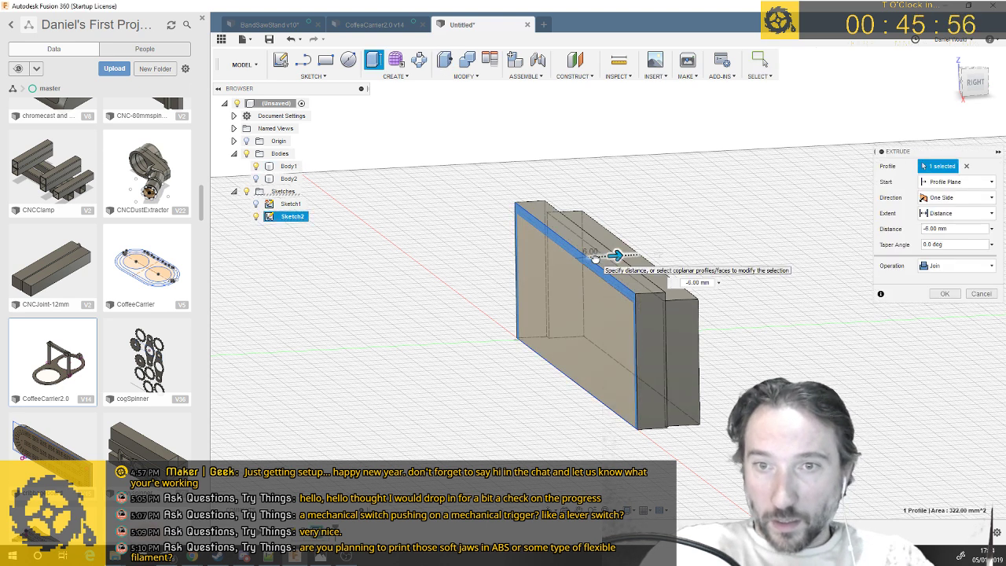
pyautogui.moveTo(595, 258); pyautogui.dragTo(635, 254)
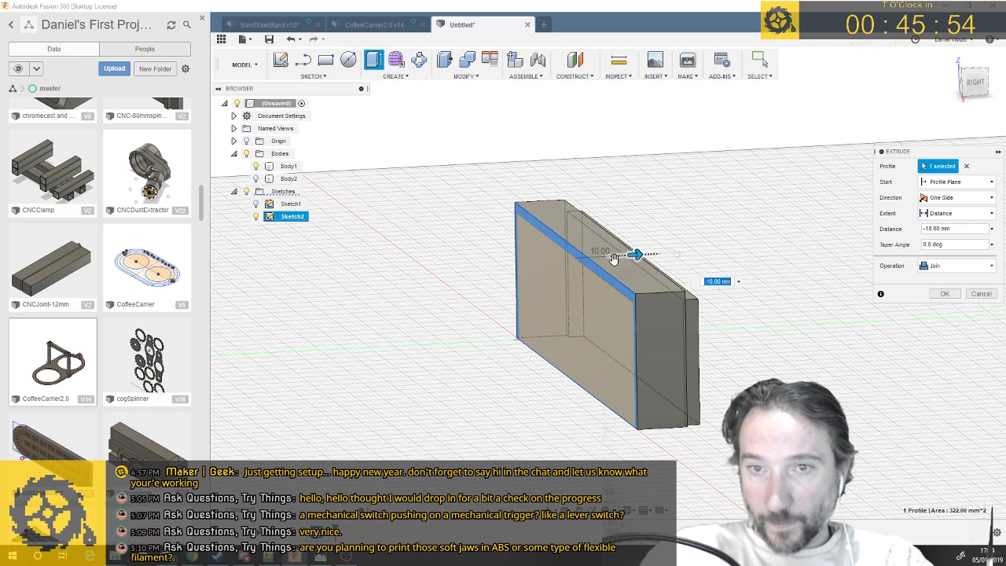
pyautogui.click(256, 167)
pyautogui.click(256, 179)
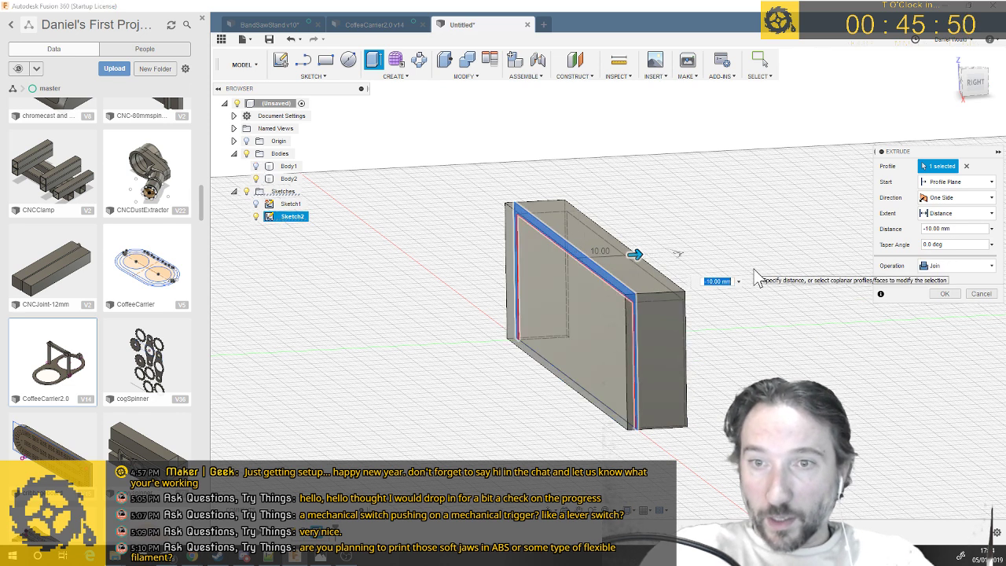
pyautogui.click(942, 294)
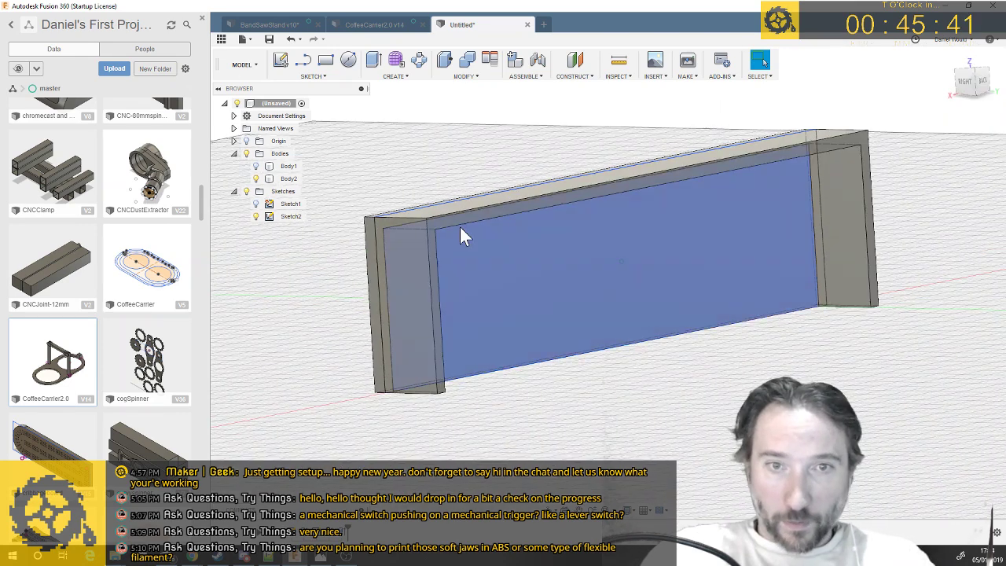
pyautogui.click(426, 233)
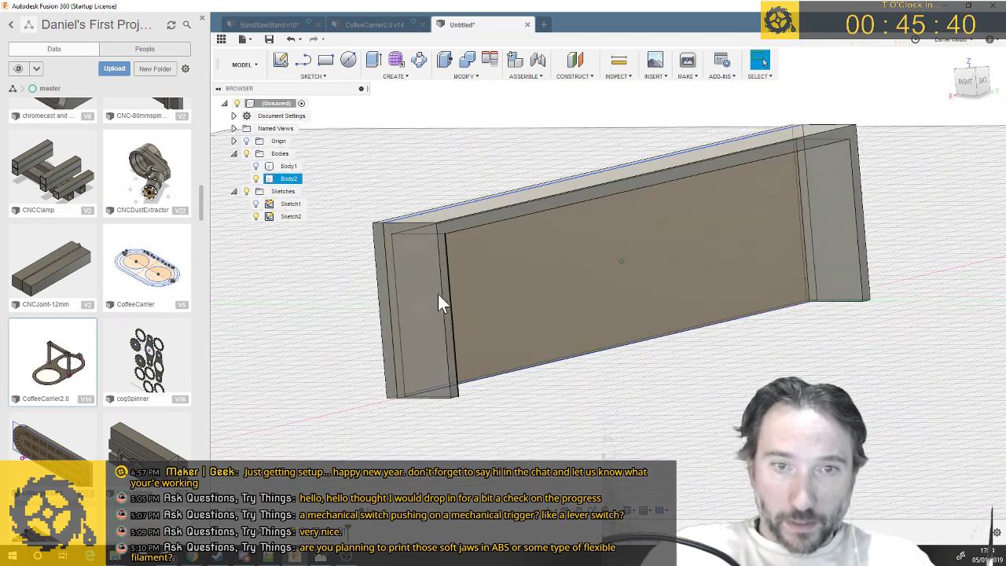
pyautogui.press('q')
pyautogui.click(496, 404)
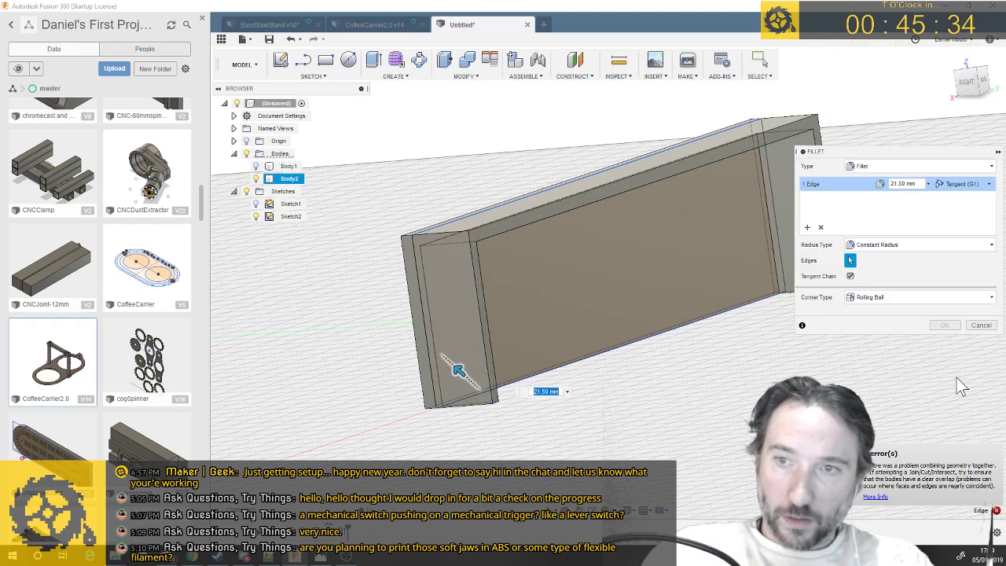
pyautogui.press('Escape')
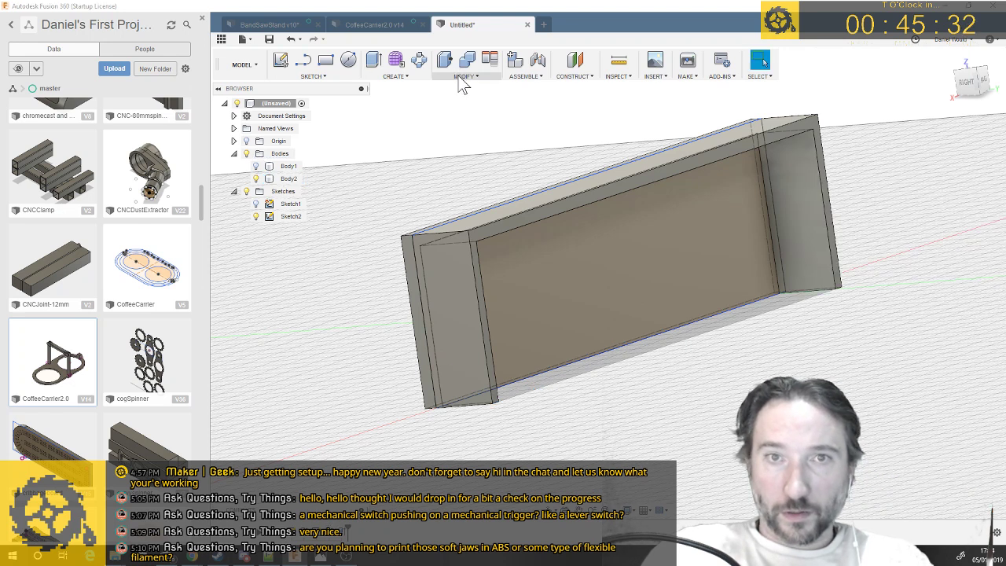
# Chamfer the lower free corners of the side walls with two distances, 25 mm along the wall height and 11 mm across its depth
pyautogui.click(465, 76)
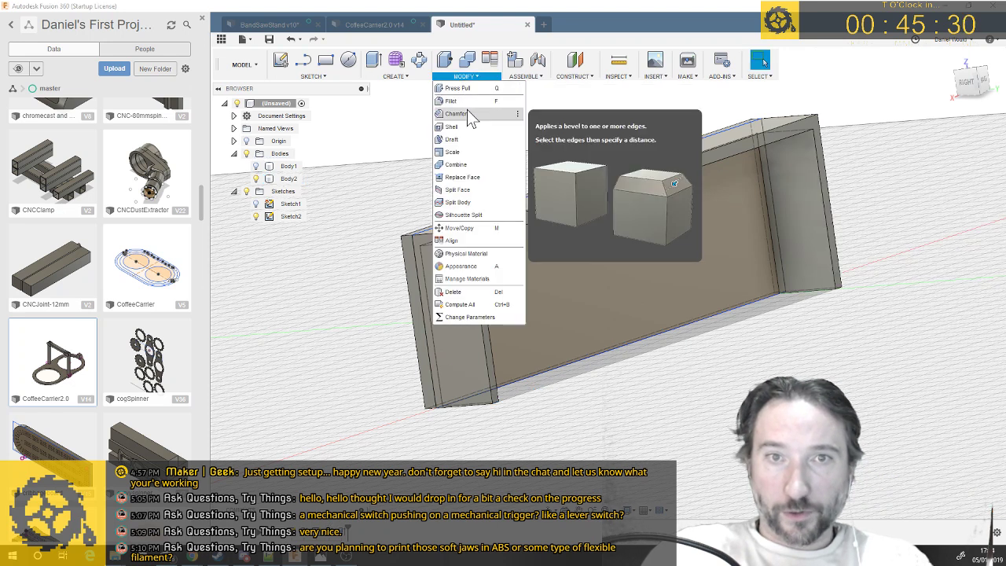
pyautogui.click(467, 113)
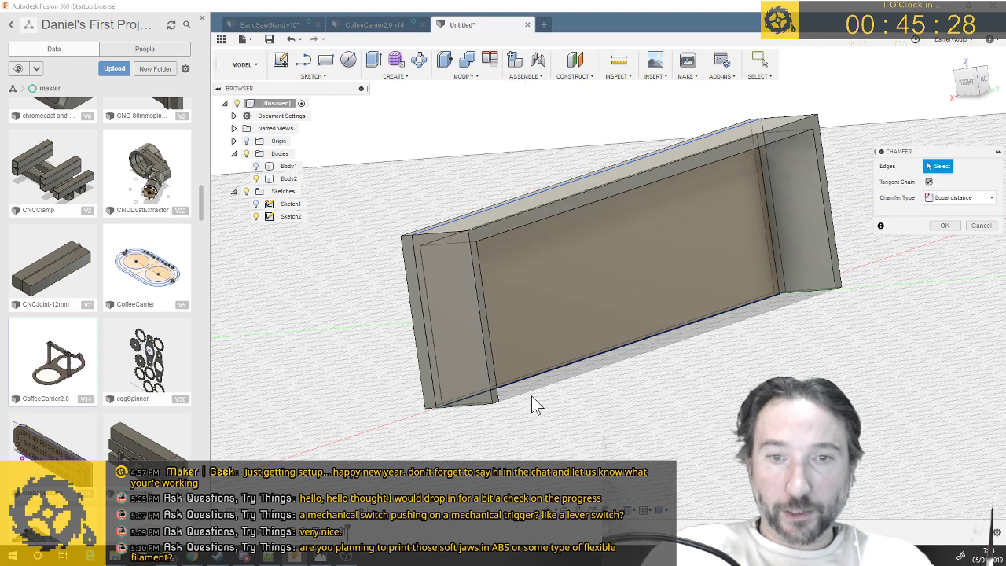
pyautogui.click(498, 401)
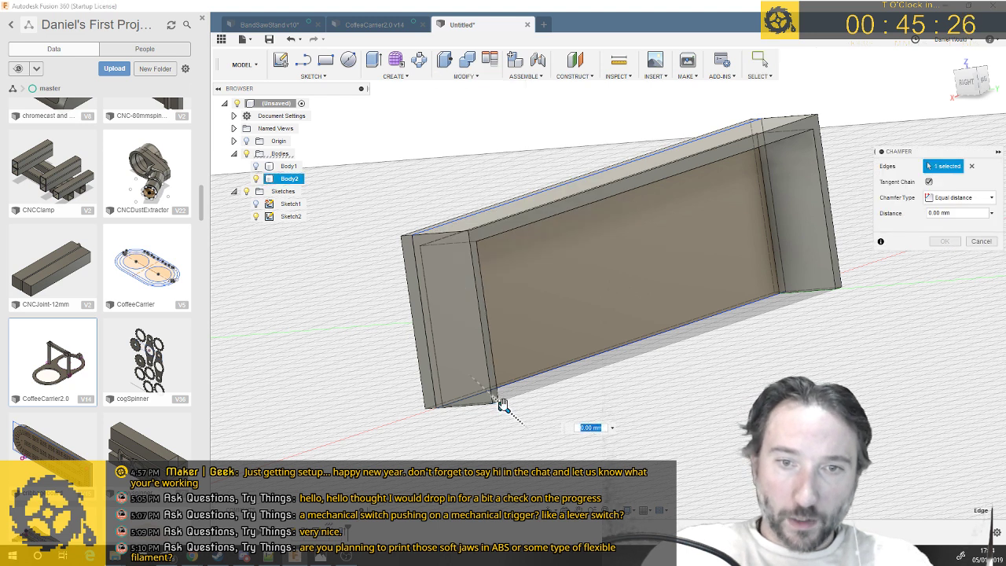
pyautogui.moveTo(493, 398); pyautogui.dragTo(468, 371)
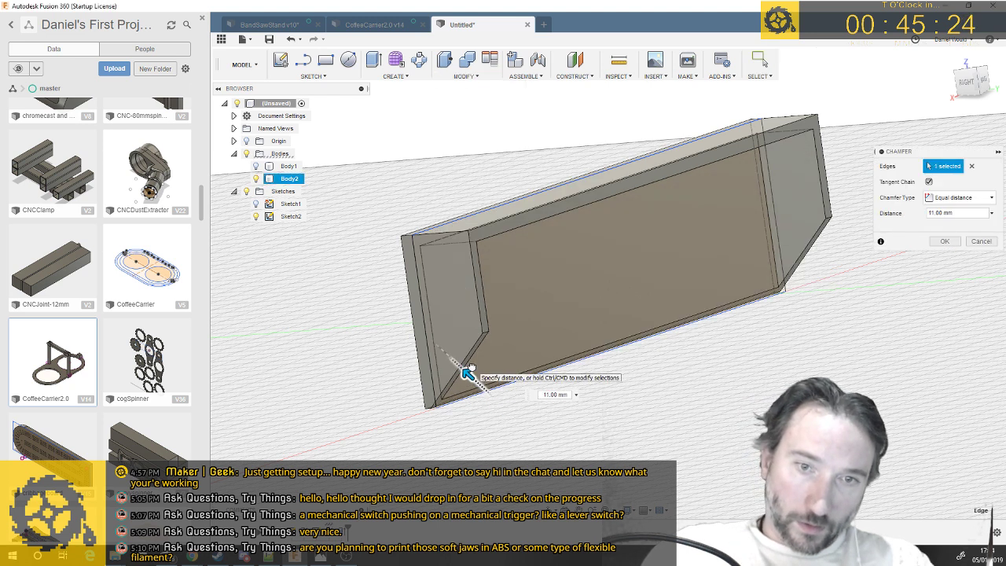
pyautogui.keyDown('shift'); pyautogui.moveTo(470, 368); pyautogui.dragTo(630, 369, button='middle'); pyautogui.keyUp('shift')
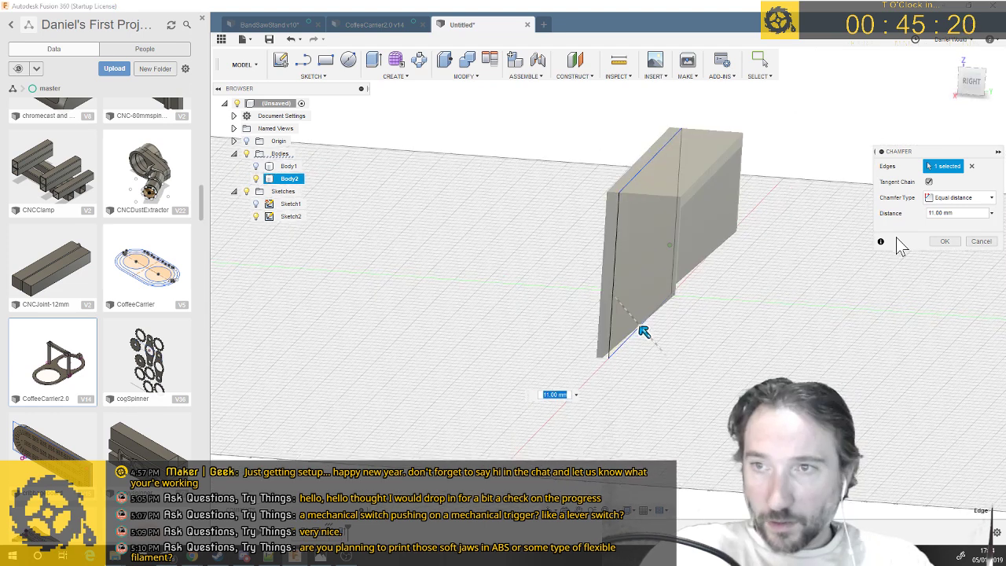
pyautogui.click(965, 199)
pyautogui.click(953, 218)
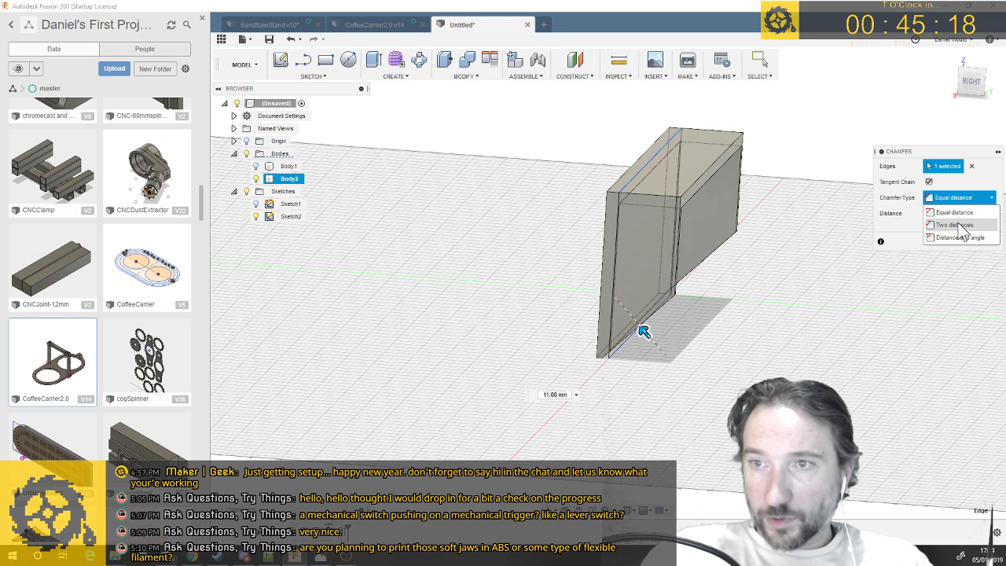
pyautogui.moveTo(676, 299); pyautogui.dragTo(680, 214)
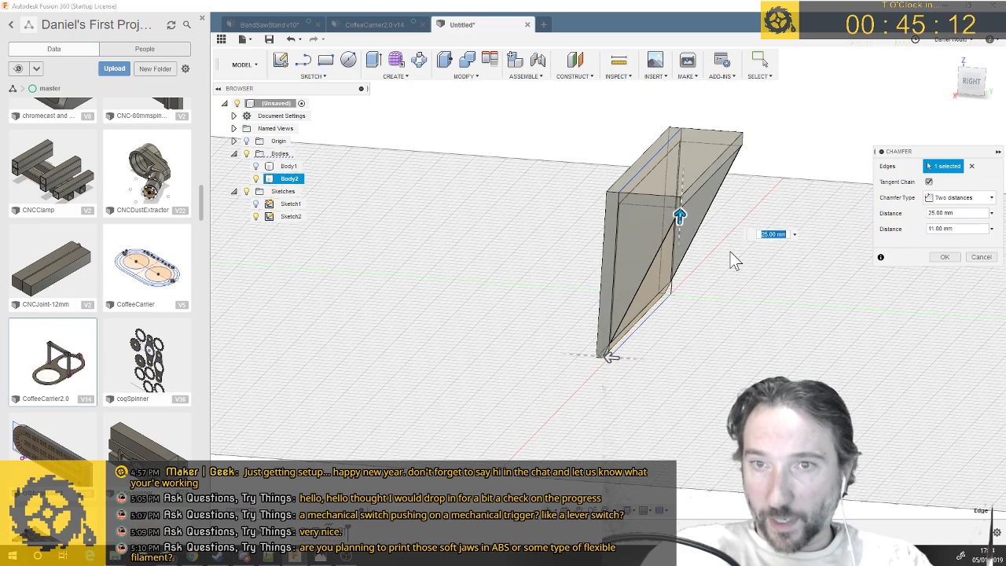
pyautogui.moveTo(731, 252)
pyautogui.keyDown('shift'); pyautogui.mouseDown(button='middle')
pyautogui.moveTo(732, 262)
pyautogui.moveTo(730, 252)
pyautogui.mouseUp(button='middle'); pyautogui.keyUp('shift')
pyautogui.press('Return')
# Sketch a 5 mm diameter circle on the underside of the top wall, near the end at the origin
pyautogui.keyDown('shift'); pyautogui.moveTo(691, 180); pyautogui.dragTo(592, 164, button='middle'); pyautogui.keyUp('shift')
pyautogui.scroll(-5, 692, 186)
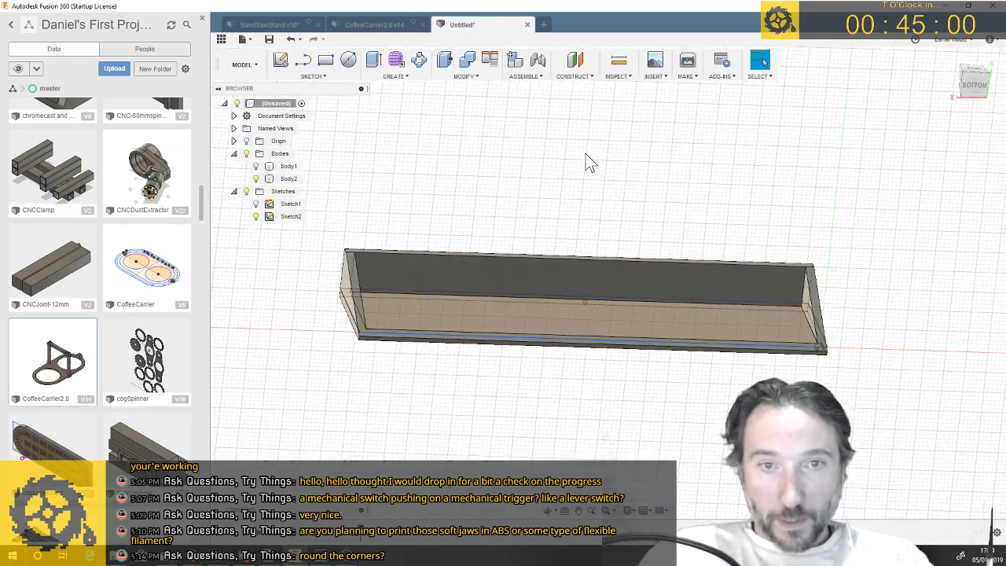
pyautogui.click(348, 60)
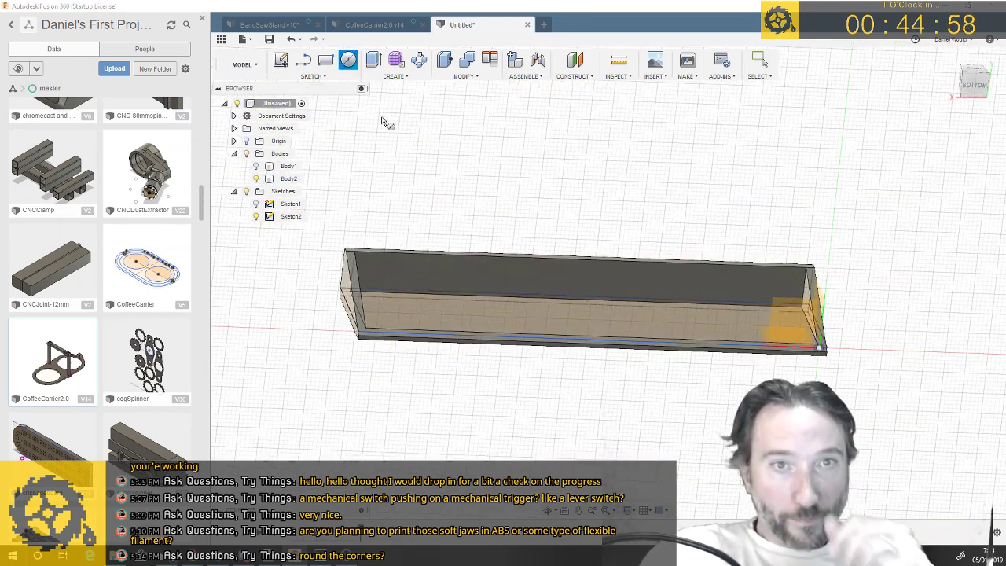
pyautogui.click(477, 278)
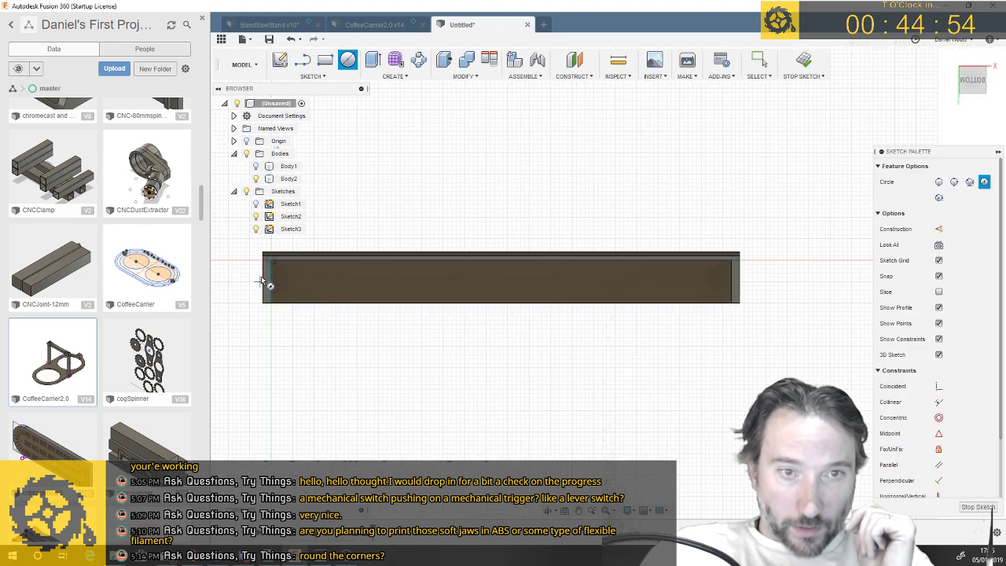
pyautogui.click(324, 283)
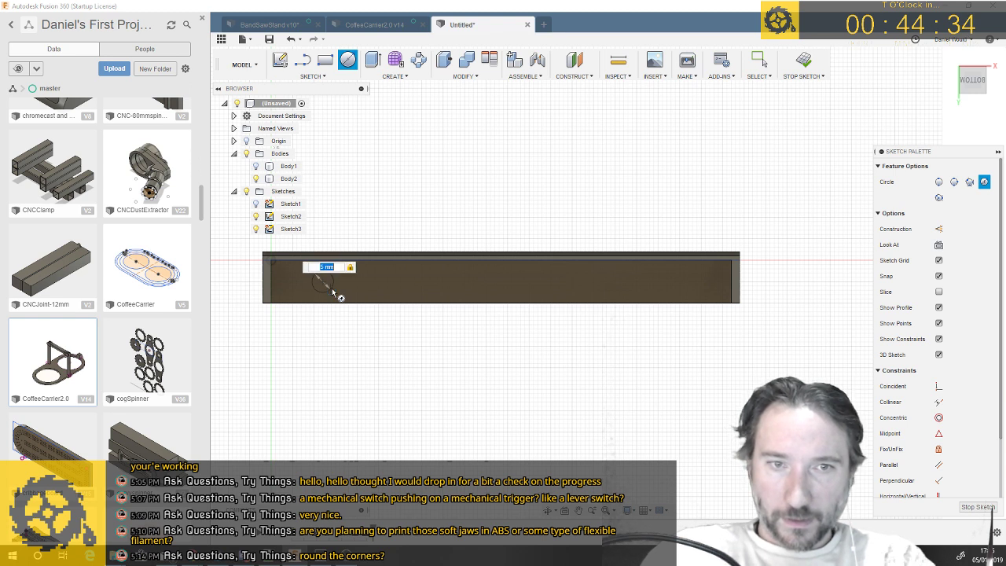
pyautogui.press('Return')
pyautogui.press('Escape')
pyautogui.scroll(2, 332, 293)
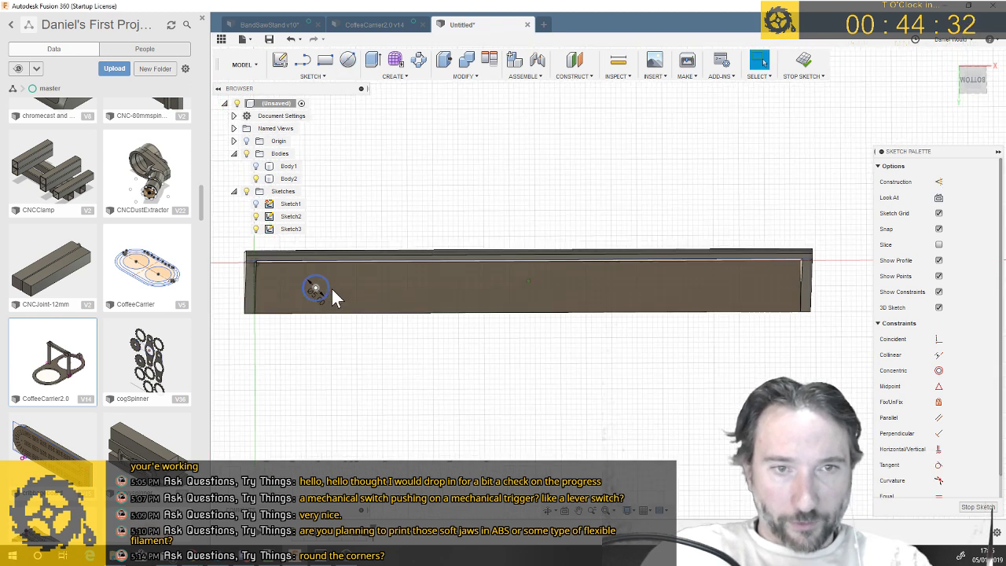
# Dimension the circle's centre 15 mm from the inner end edge at the origin
pyautogui.press('d')
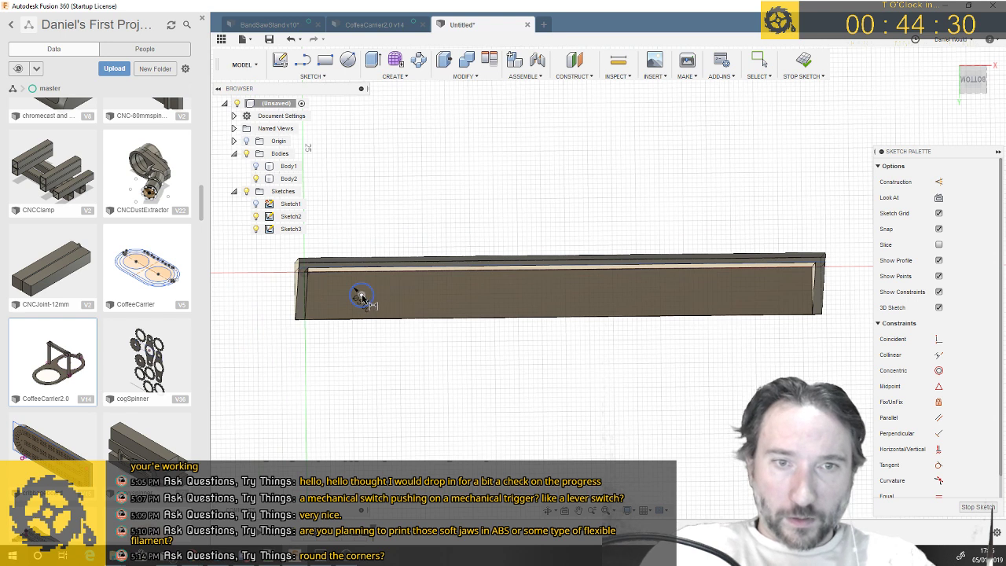
pyautogui.keyDown('shift'); pyautogui.moveTo(299, 293); pyautogui.dragTo(319, 308, button='middle'); pyautogui.keyUp('shift')
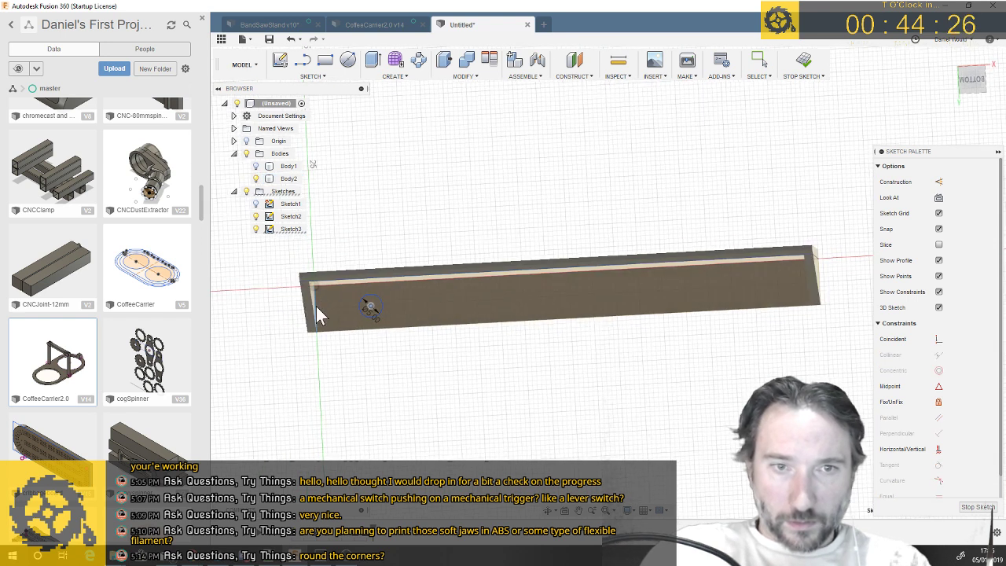
pyautogui.click(360, 384)
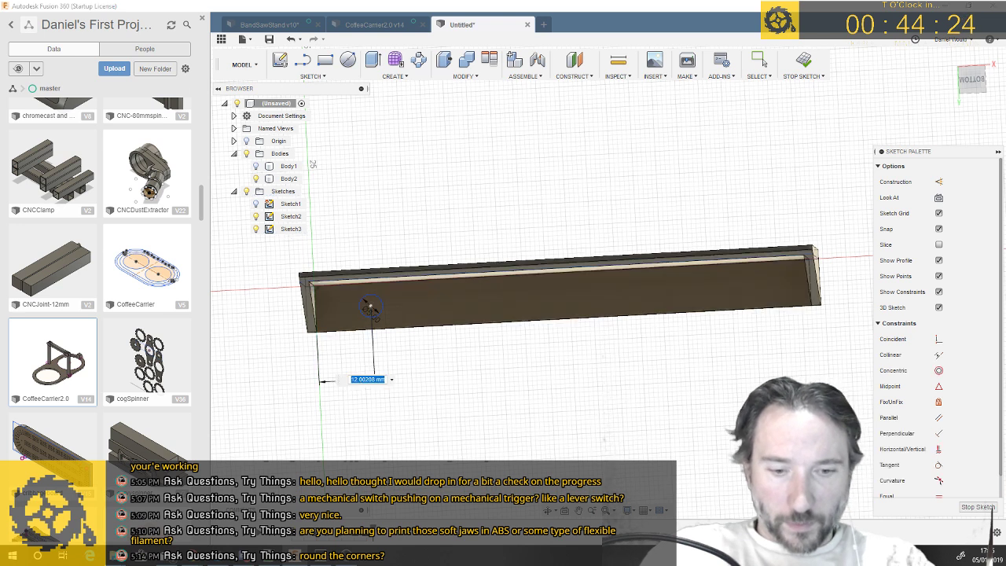
pyautogui.press('Return')
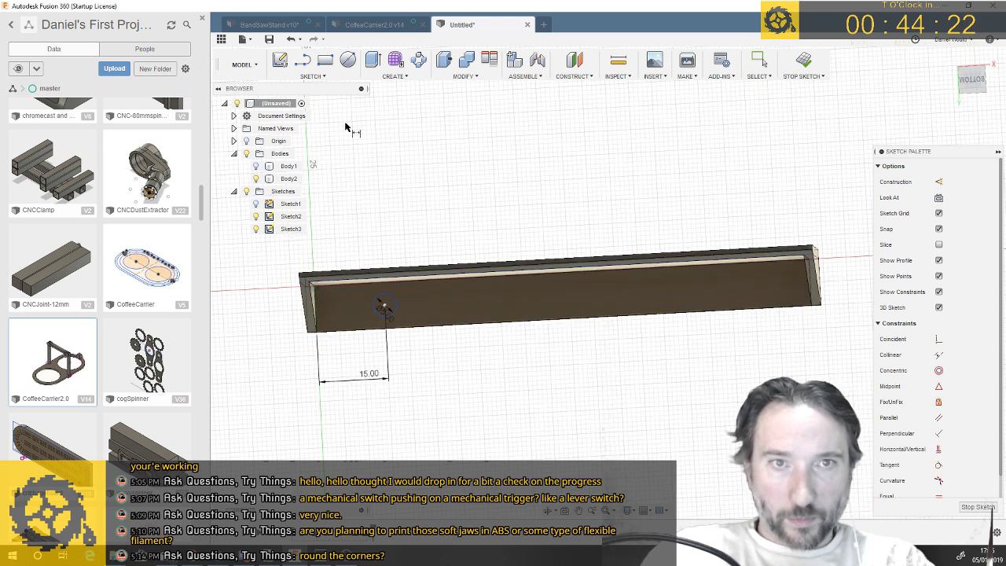
# Create a rectangular pattern of three circles along the wall's length, spread over an extent of 75 mm
pyautogui.click(322, 76)
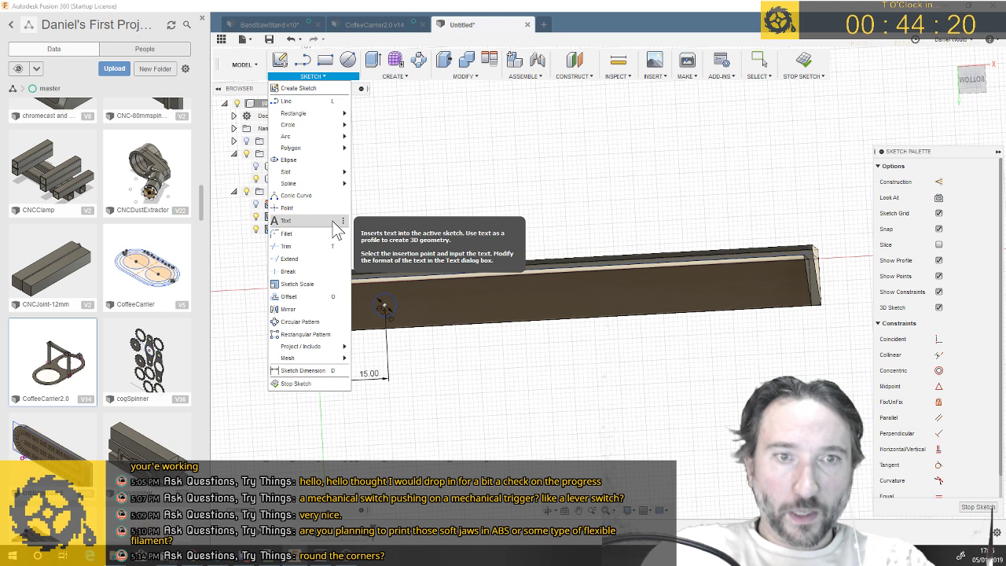
pyautogui.click(327, 334)
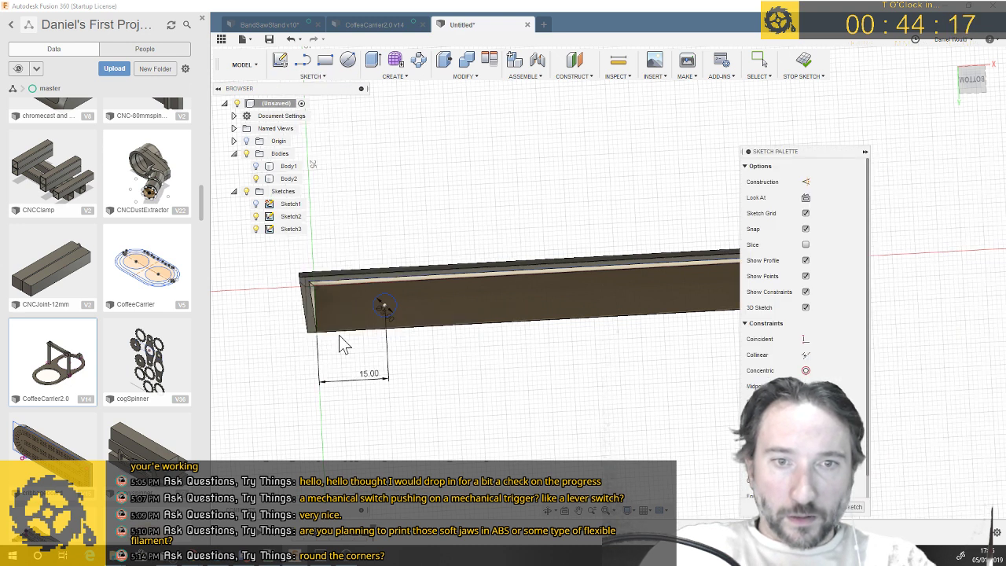
pyautogui.click(394, 306)
pyautogui.moveTo(394, 304); pyautogui.dragTo(651, 294)
pyautogui.moveTo(669, 286); pyautogui.dragTo(648, 287, button='middle')
pyautogui.scroll(-1, 617, 299)
pyautogui.moveTo(592, 291); pyautogui.dragTo(645, 294)
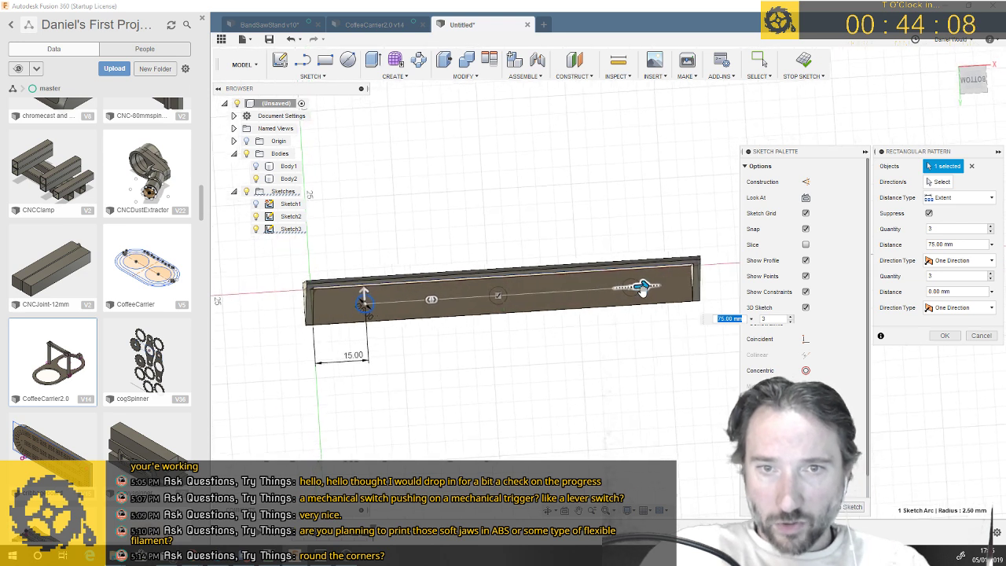
pyautogui.press('Return')
# Cut the three patterned circles 1 mm deep into the underside of the top wall
pyautogui.press('q')
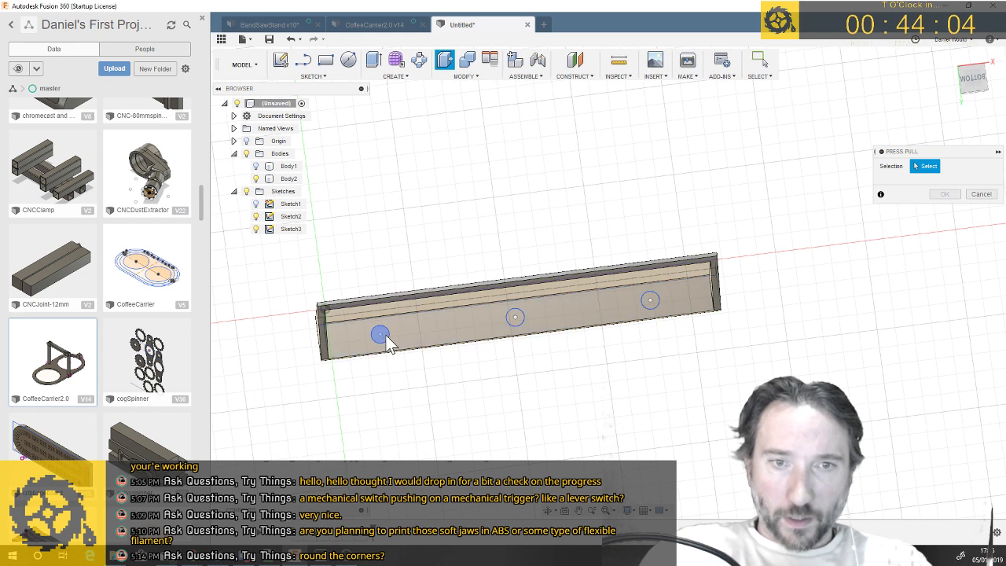
pyautogui.click(384, 335)
pyautogui.click(515, 318)
pyautogui.click(650, 300)
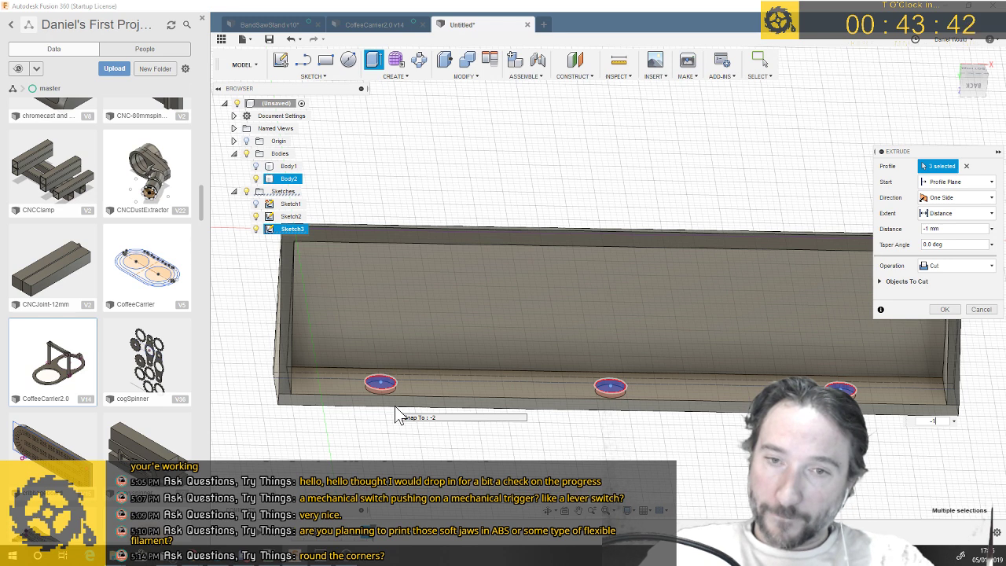
pyautogui.press('Return')
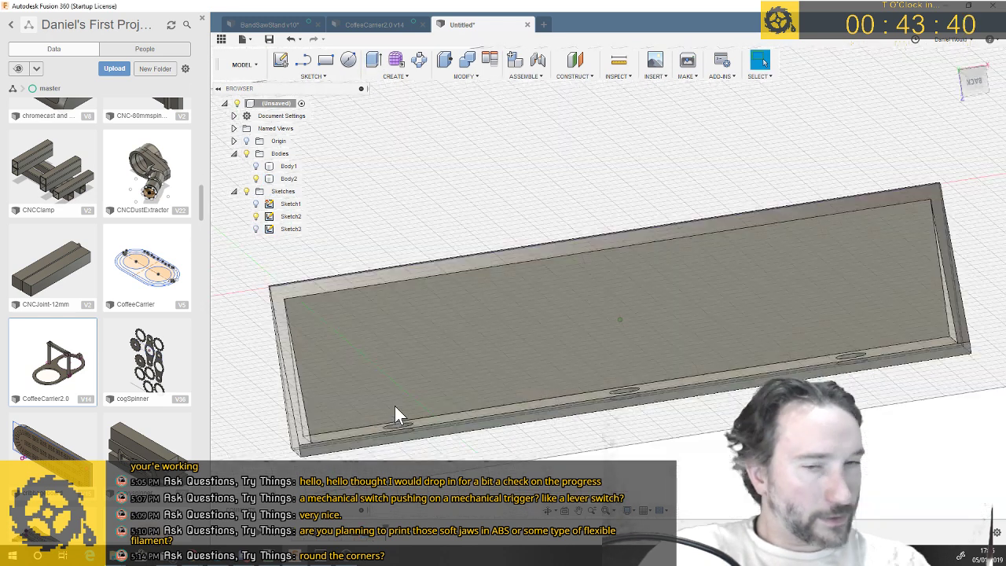
# Offset the outer face of the top wall outward by 1 mm to thicken the wall
pyautogui.click(443, 414)
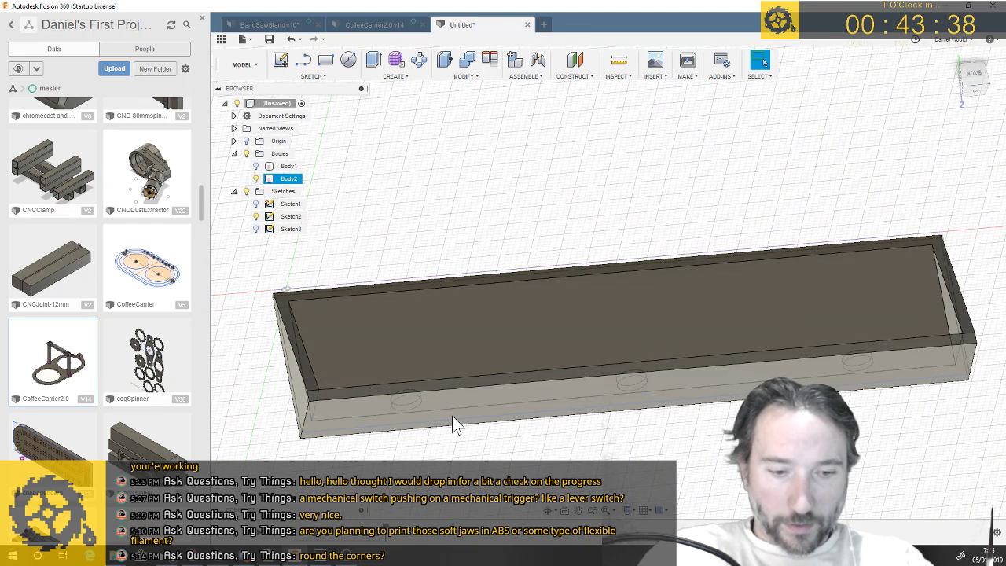
pyautogui.press('q')
pyautogui.click(452, 415)
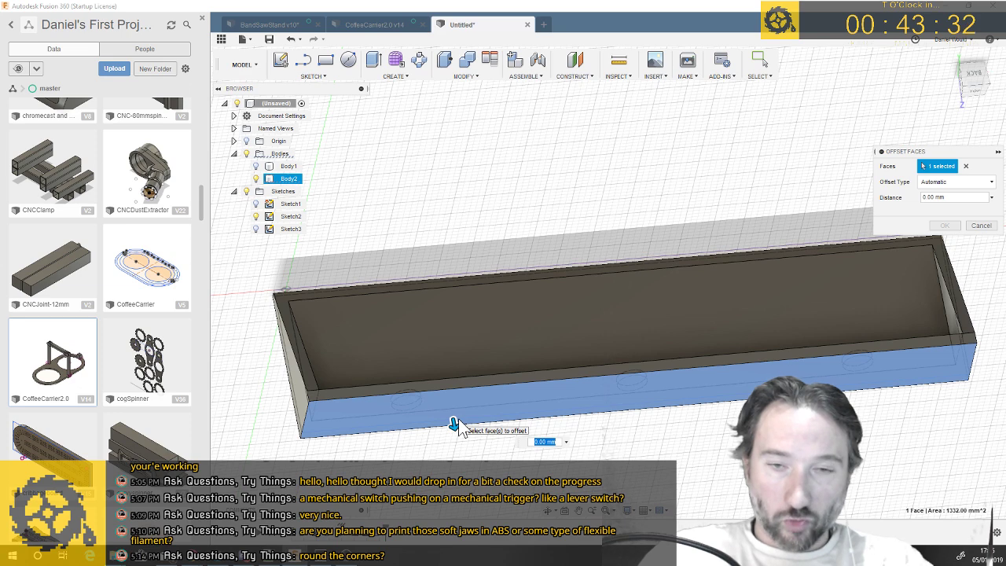
pyautogui.write('1')
pyautogui.press('Return')
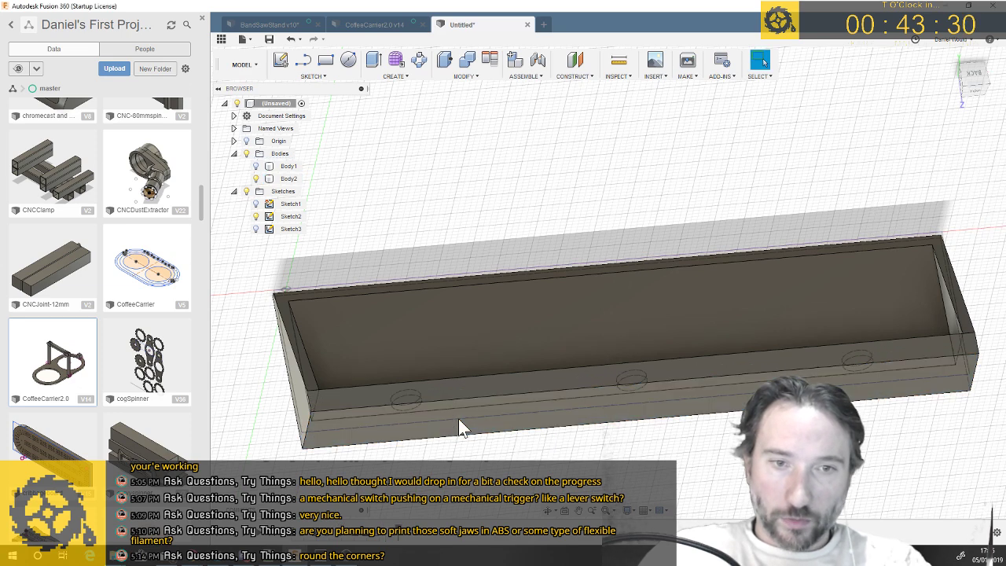
# Edit the cut of the three circular recesses in the top wall to make them deeper
pyautogui.click(563, 377)
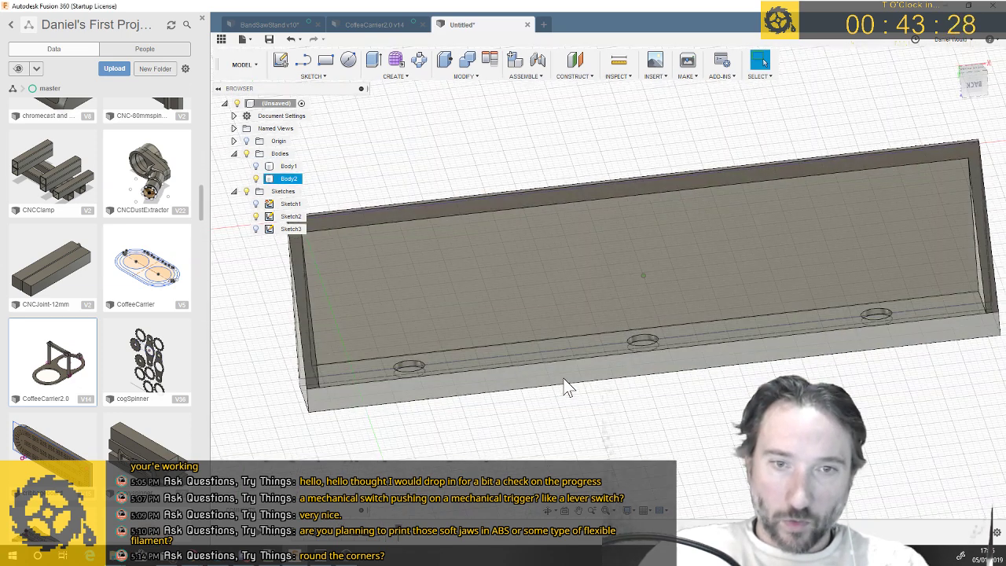
pyautogui.scroll(2, 563, 385)
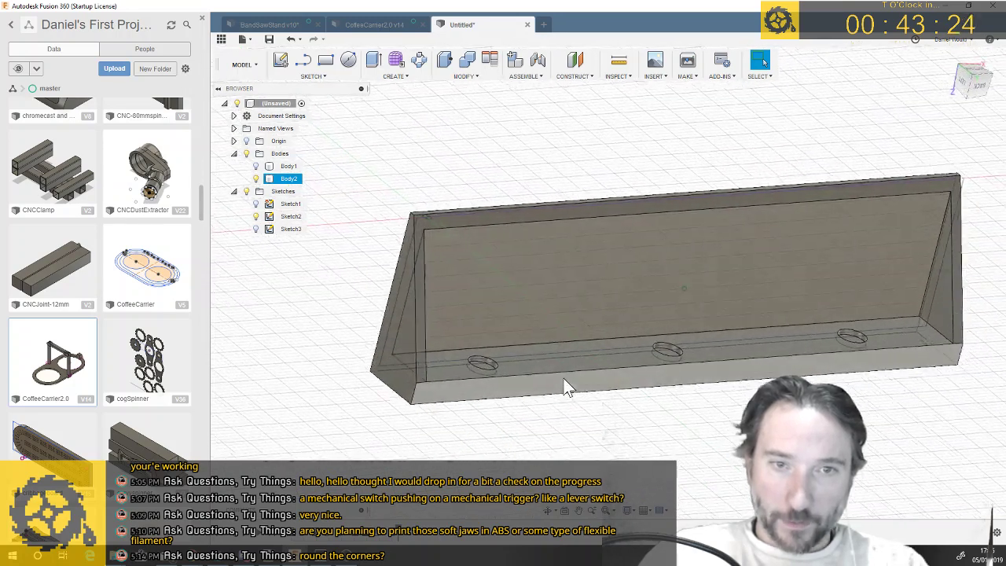
pyautogui.press('q')
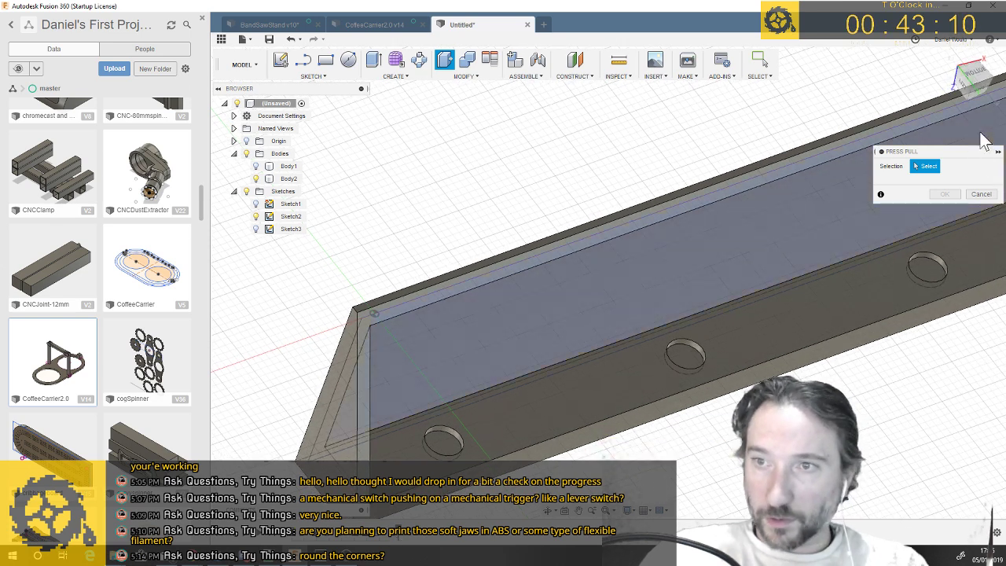
pyautogui.click(981, 195)
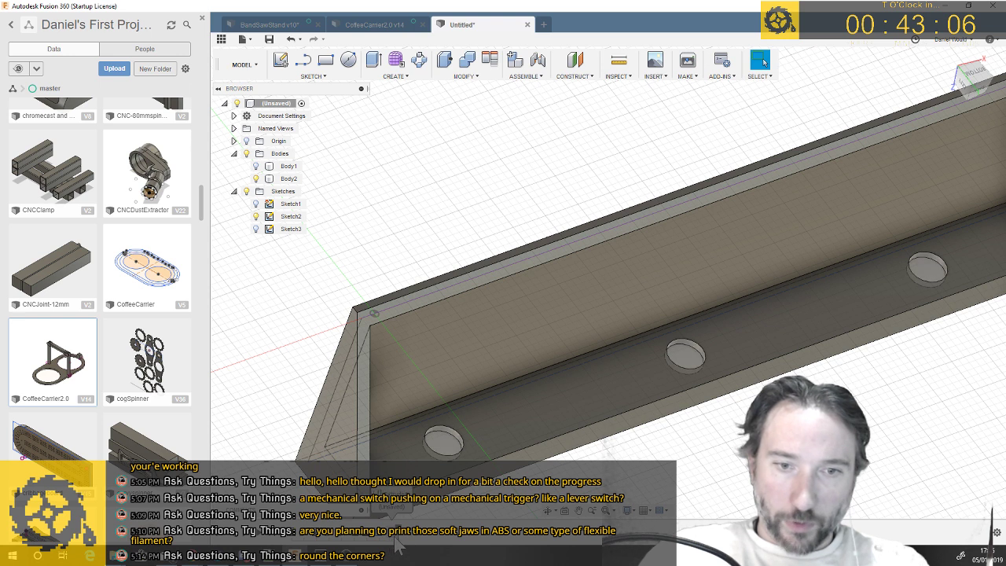
pyautogui.rightClick(394, 536)
pyautogui.click(431, 432)
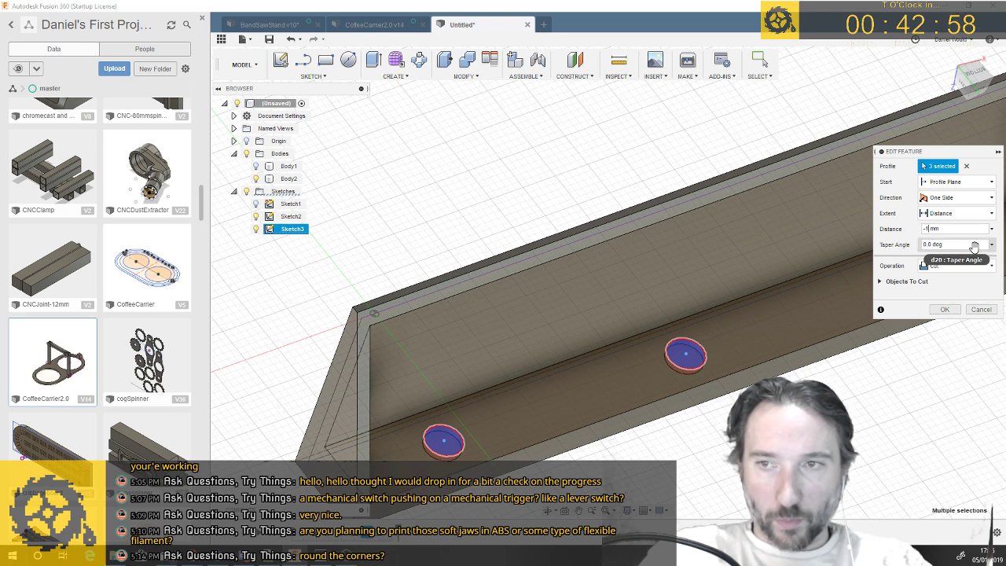
pyautogui.press('Return')
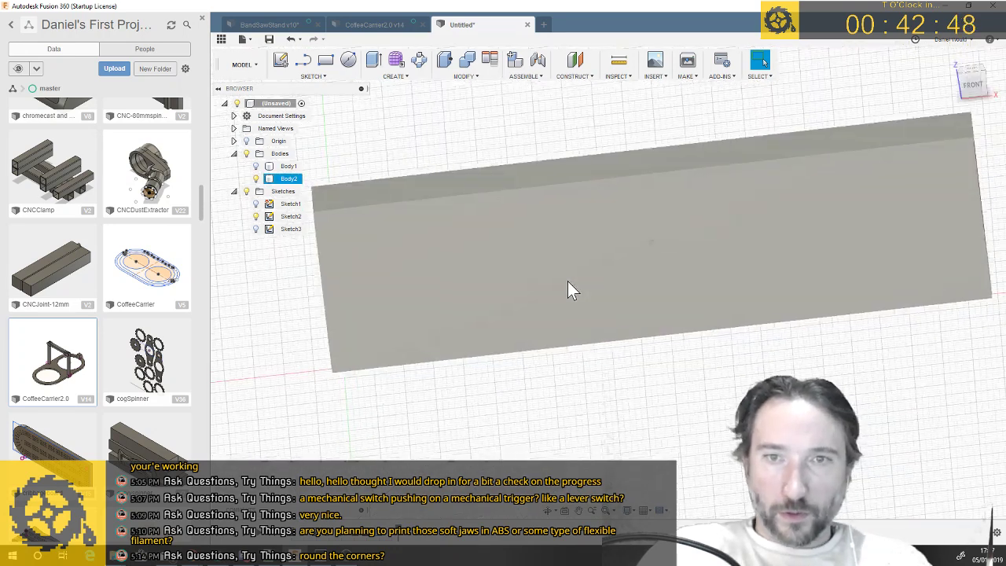
pyautogui.press('q')
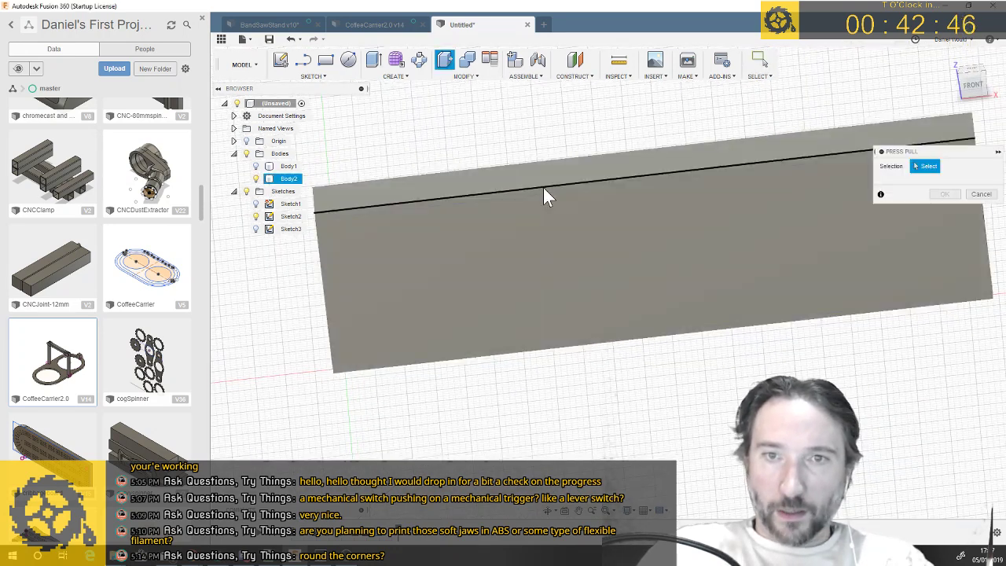
pyautogui.click(543, 186)
pyautogui.press('Escape')
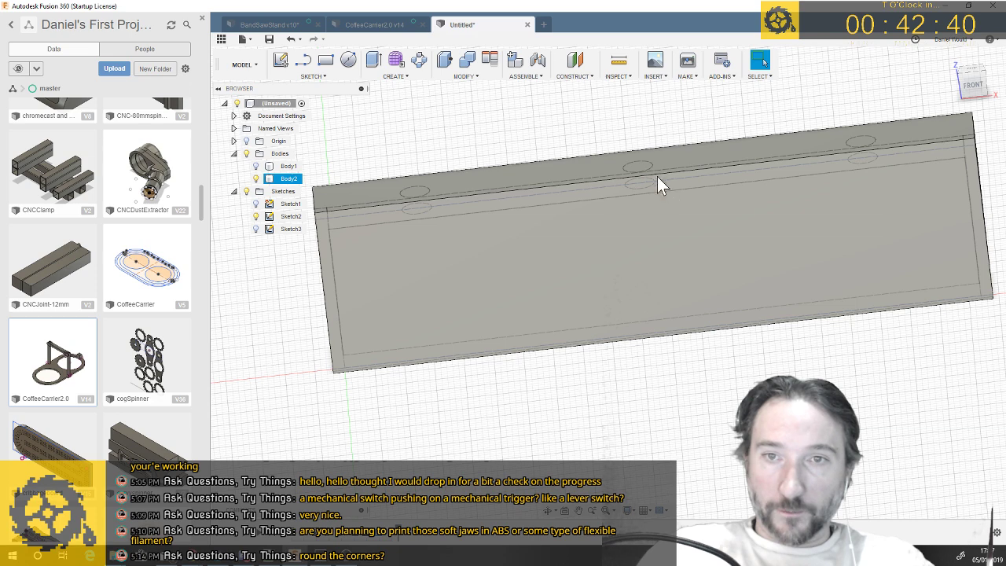
# Offset the outer face of the front plate outward by 4 mm
pyautogui.keyDown('shift'); pyautogui.moveTo(639, 182); pyautogui.dragTo(639, 306, button='middle'); pyautogui.keyUp('shift')
pyautogui.scroll(2, 591, 182)
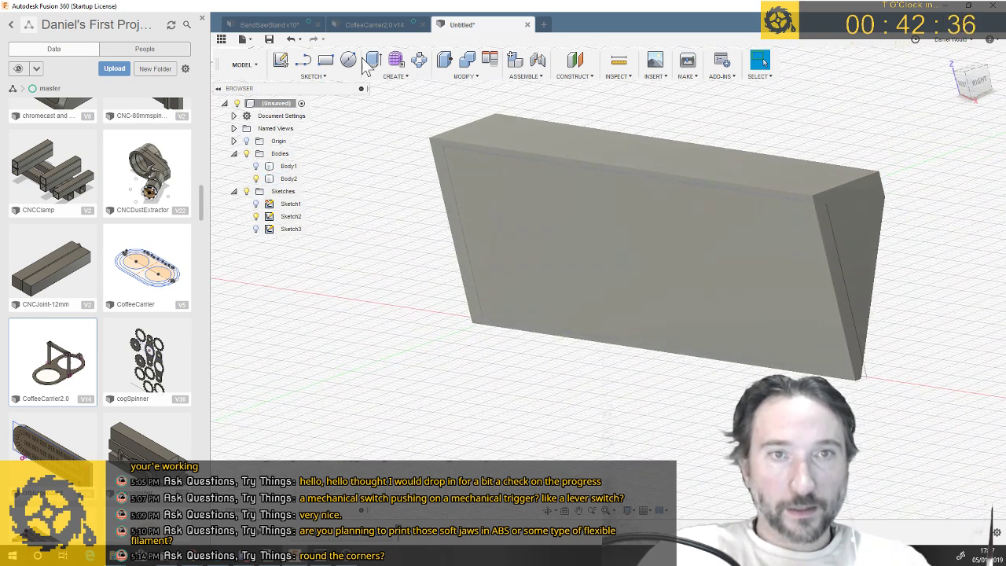
pyautogui.click(710, 224)
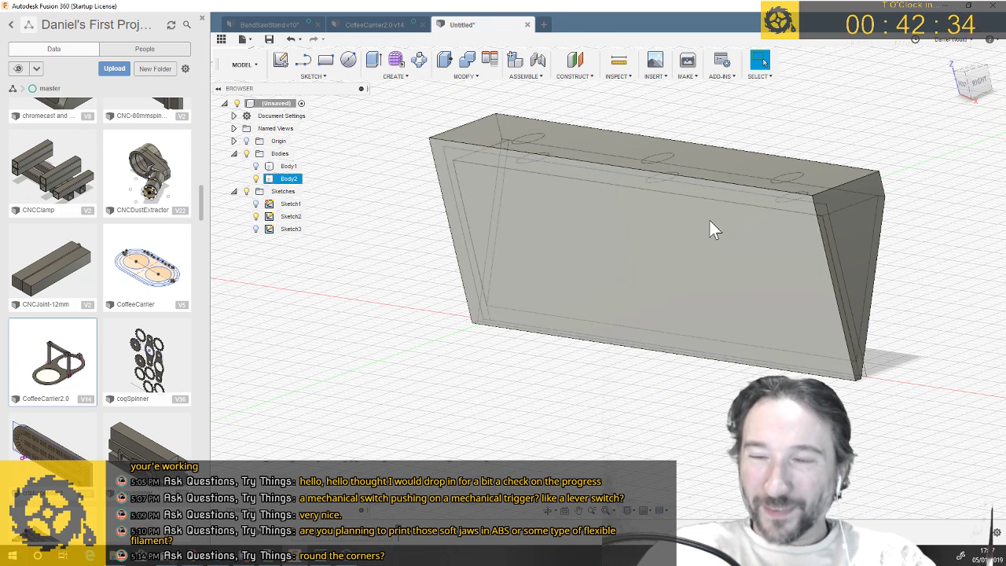
pyautogui.press('q')
pyautogui.click(709, 239)
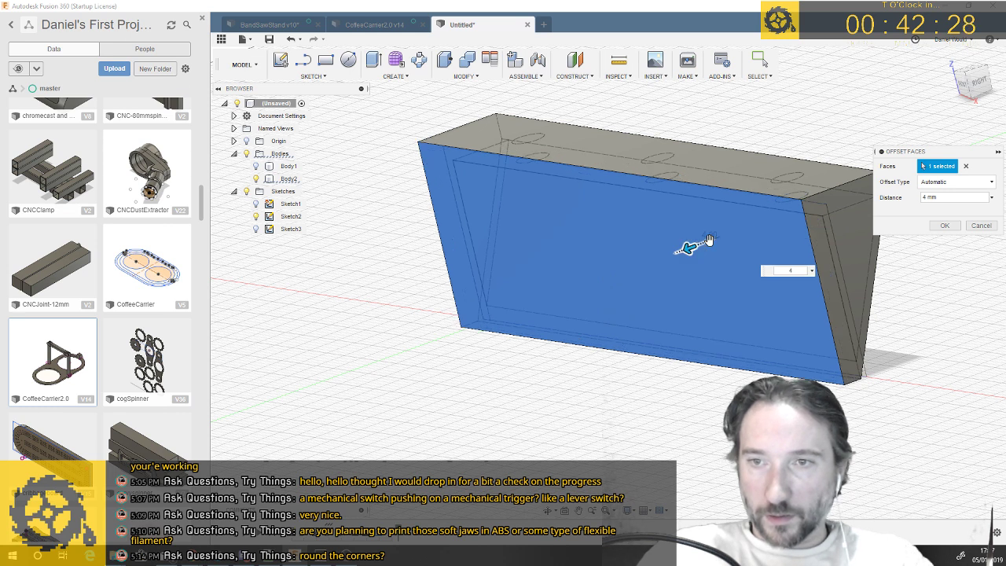
pyautogui.press('Return')
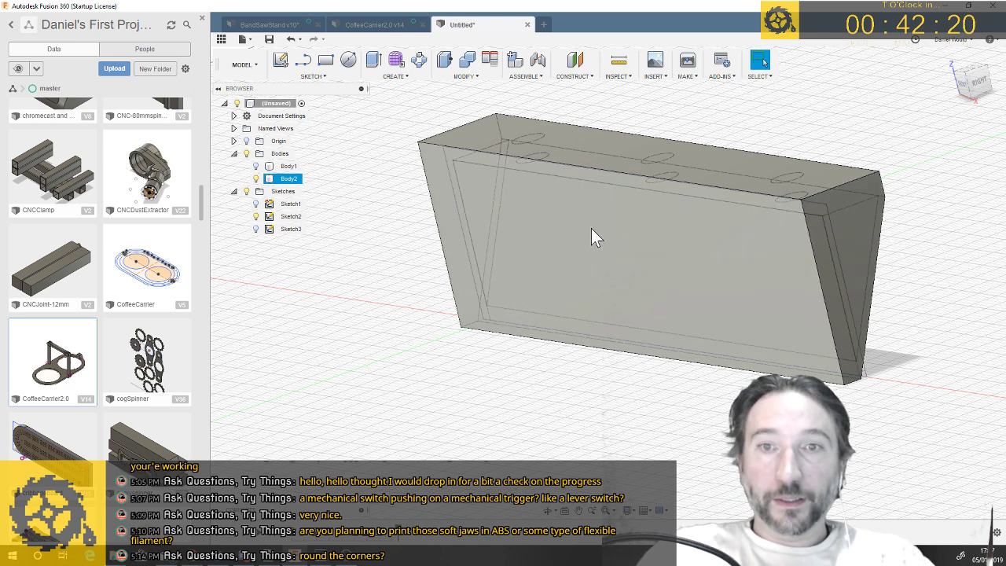
# Sketch a 29 mm vertical construction line on the front face, joining the midpoints of its upper and lower edges, and finish the sketch
pyautogui.click(312, 66)
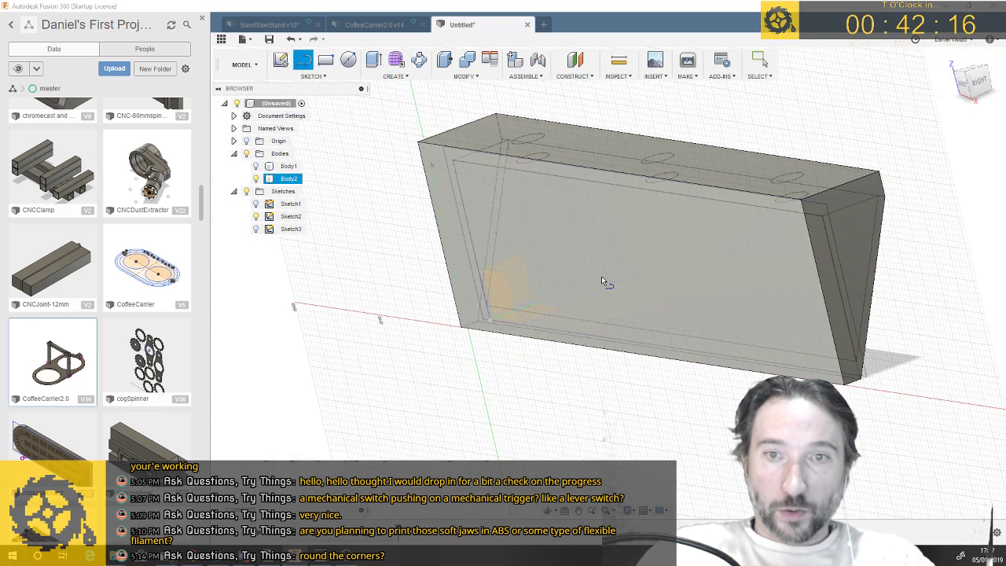
pyautogui.click(601, 276)
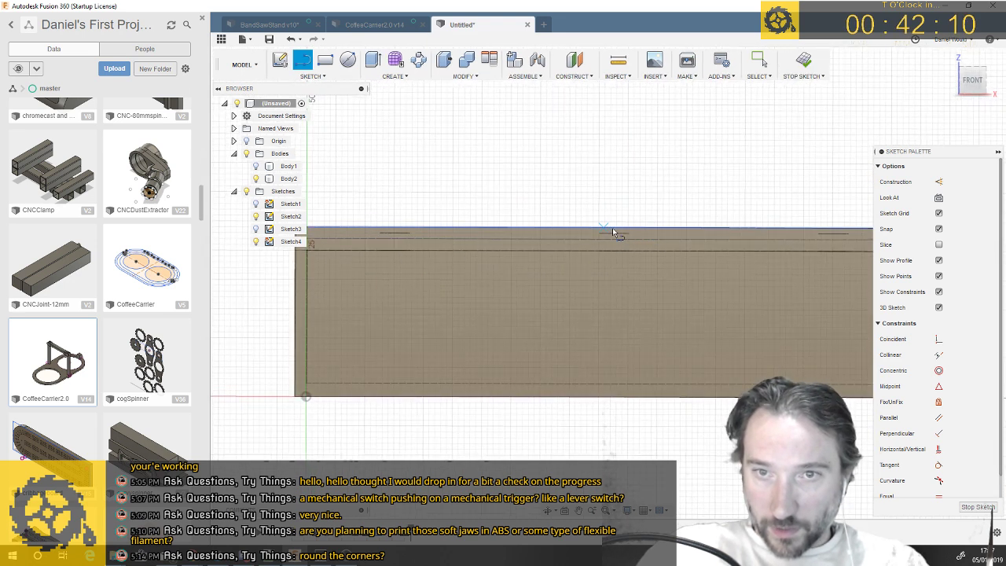
pyautogui.click(618, 228)
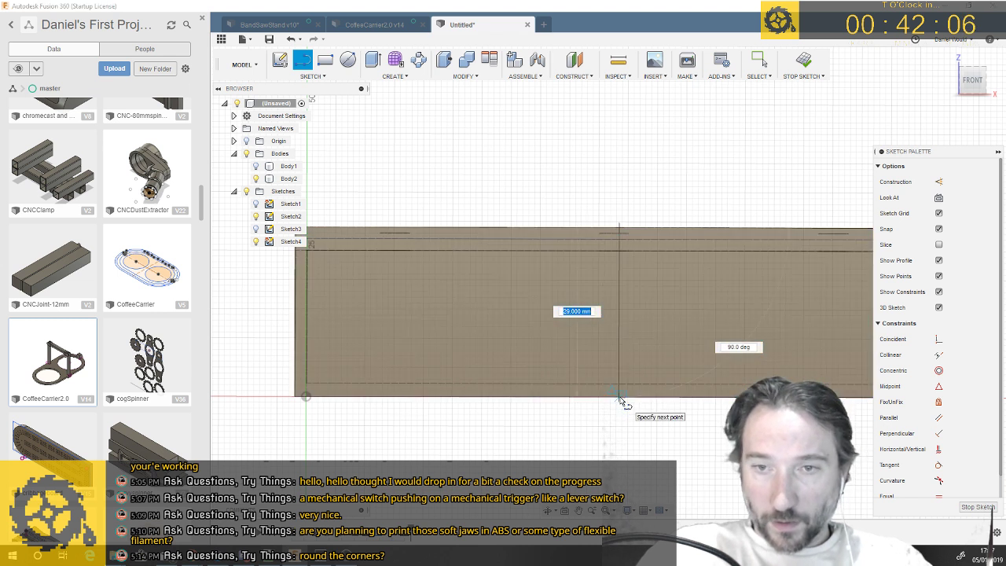
pyautogui.click(621, 401)
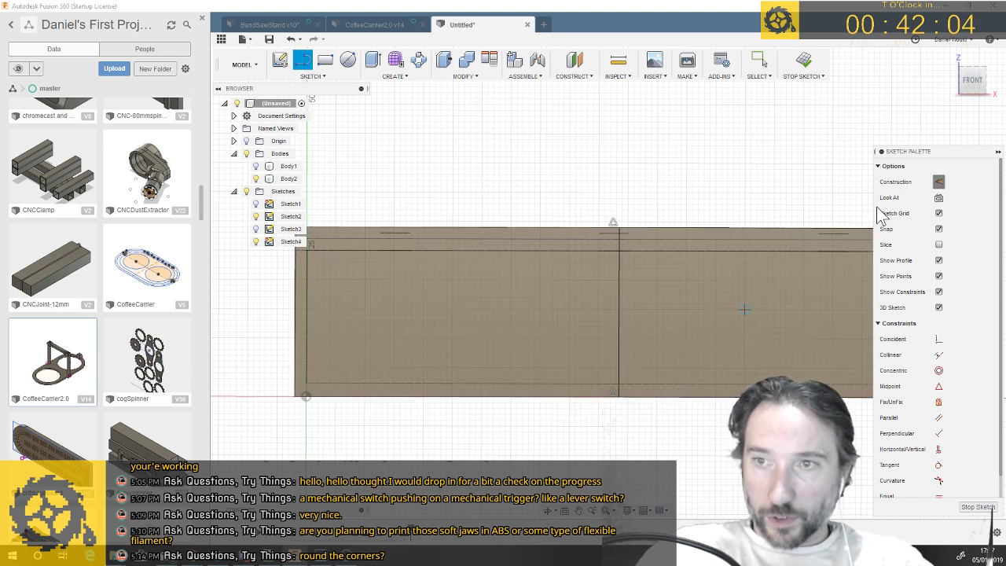
pyautogui.press('Escape')
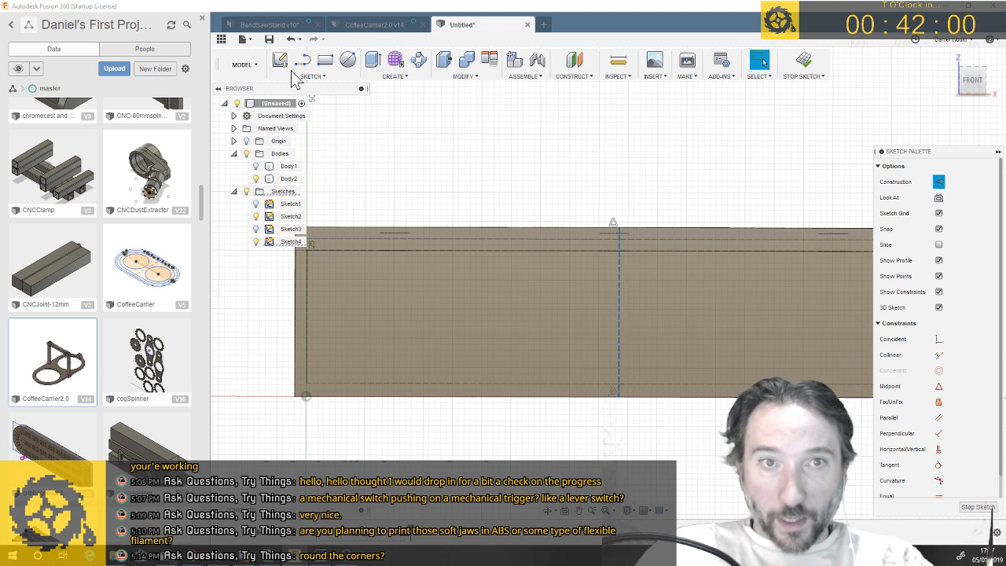
pyautogui.click(321, 77)
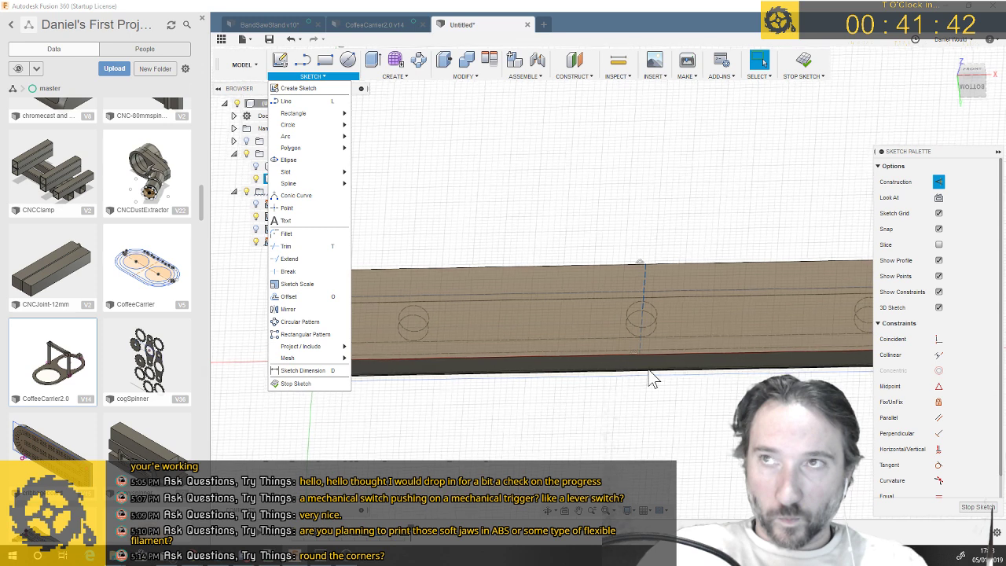
pyautogui.keyDown('shift'); pyautogui.moveTo(652, 378); pyautogui.dragTo(656, 275, button='middle'); pyautogui.keyUp('shift')
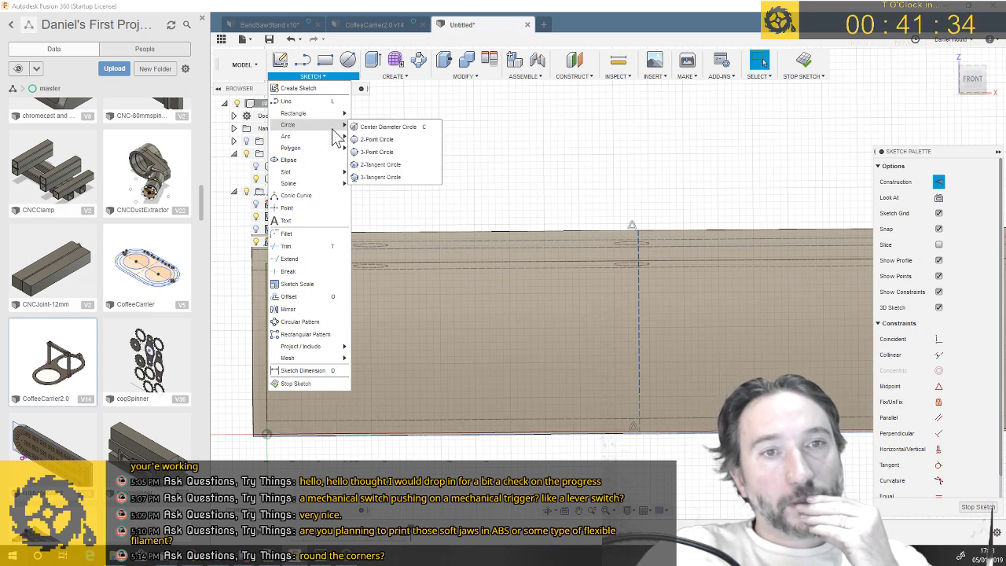
pyautogui.moveTo(340, 138)
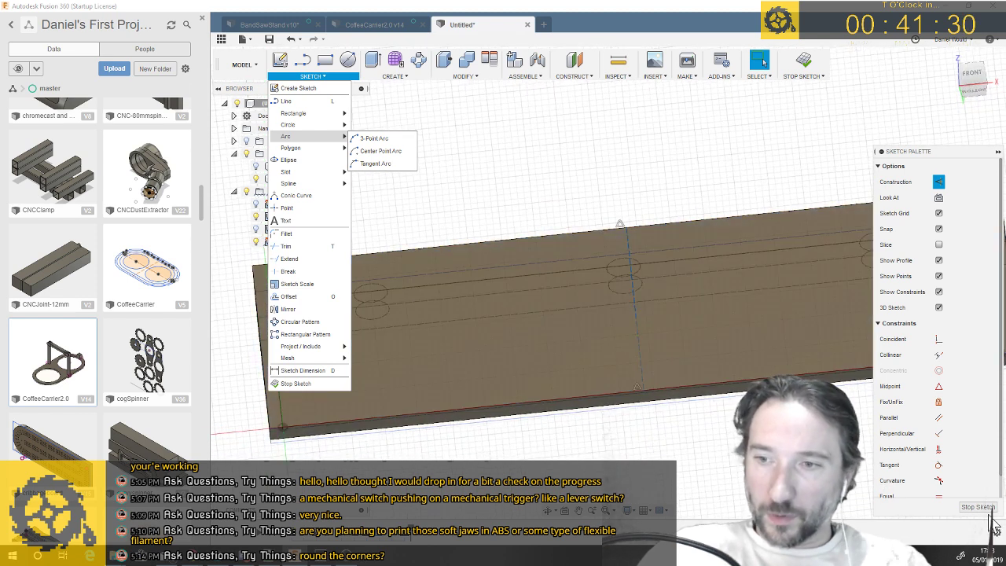
pyautogui.click(980, 508)
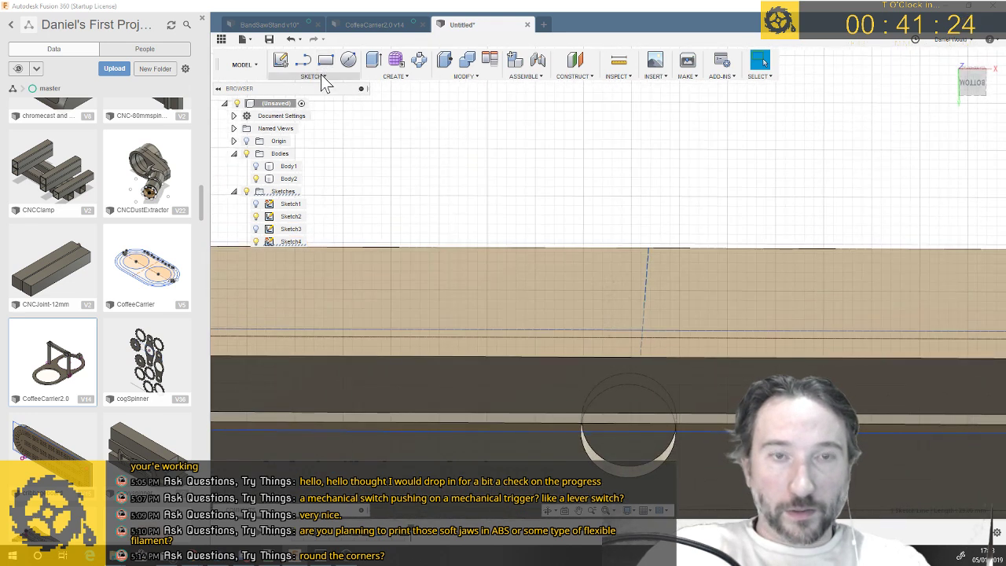
pyautogui.click(312, 66)
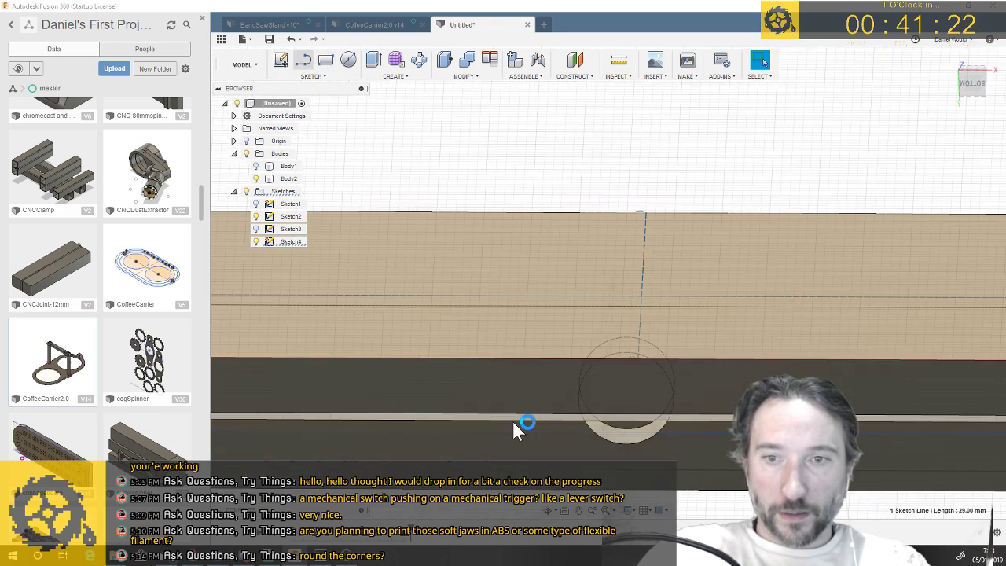
pyautogui.click(515, 422)
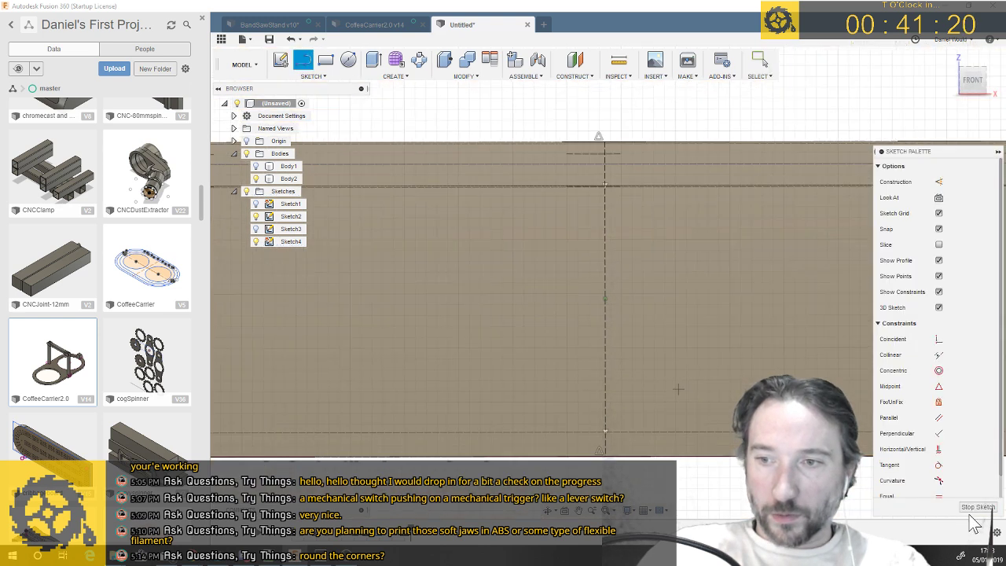
pyautogui.click(979, 507)
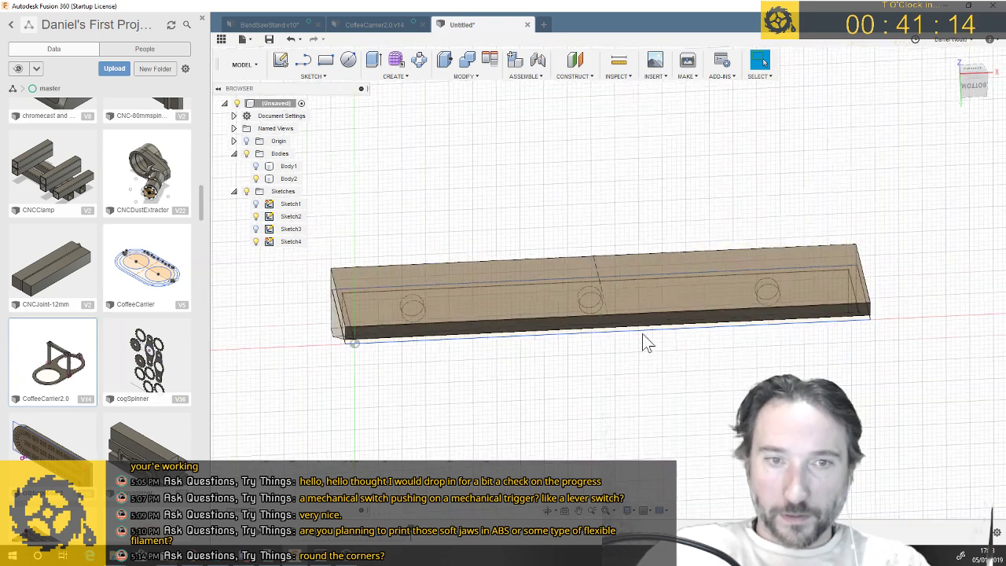
# On the front plate's bottom face, sketch a 2 mm line perpendicular to the front edge, starting inward from that edge's midpoint
pyautogui.click(305, 63)
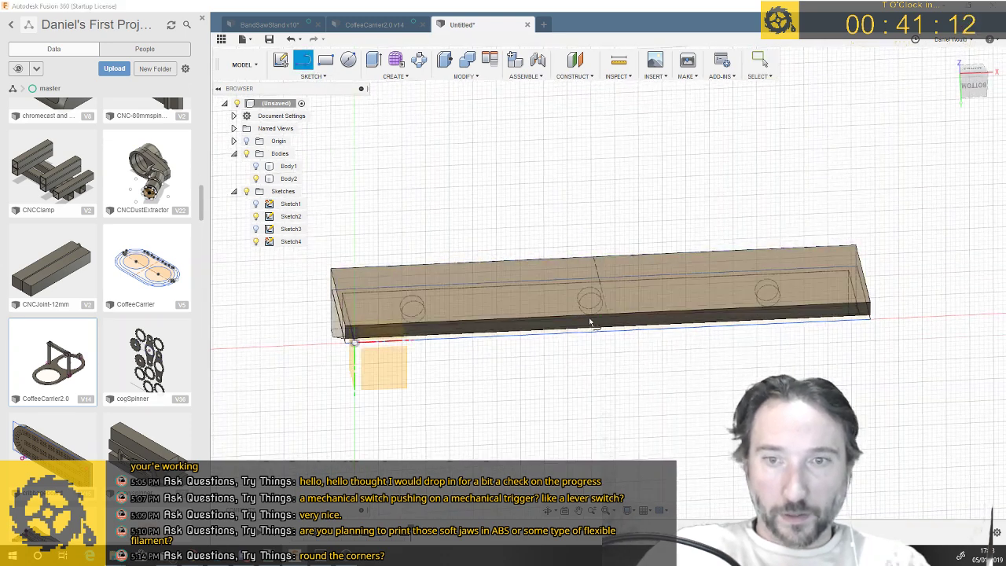
pyautogui.click(637, 321)
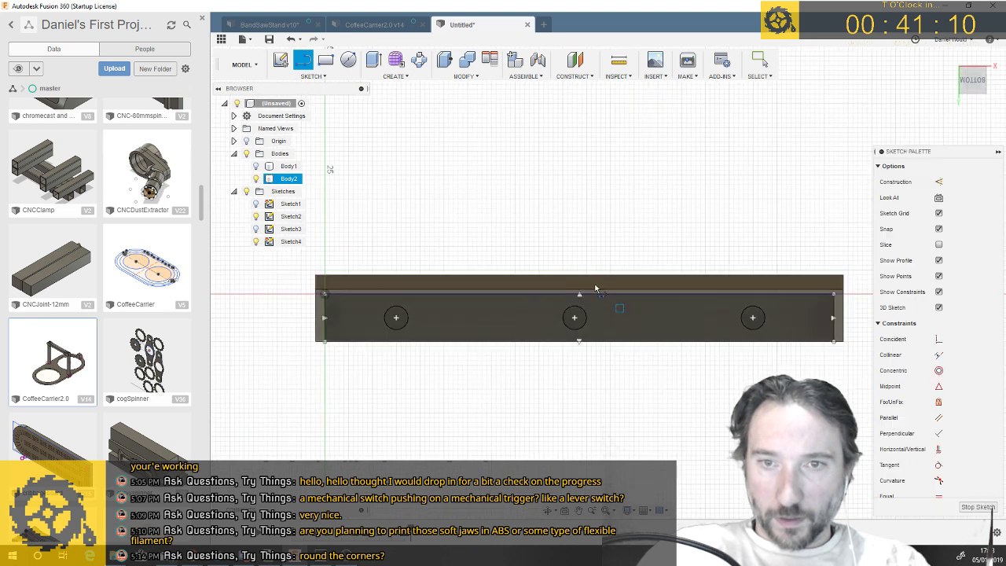
pyautogui.scroll(5, 581, 273)
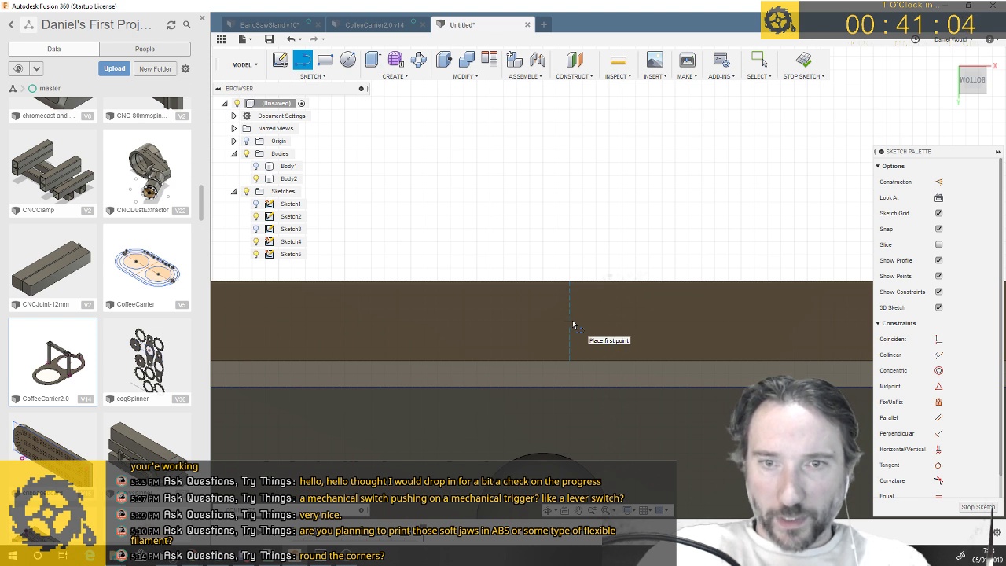
pyautogui.click(567, 280)
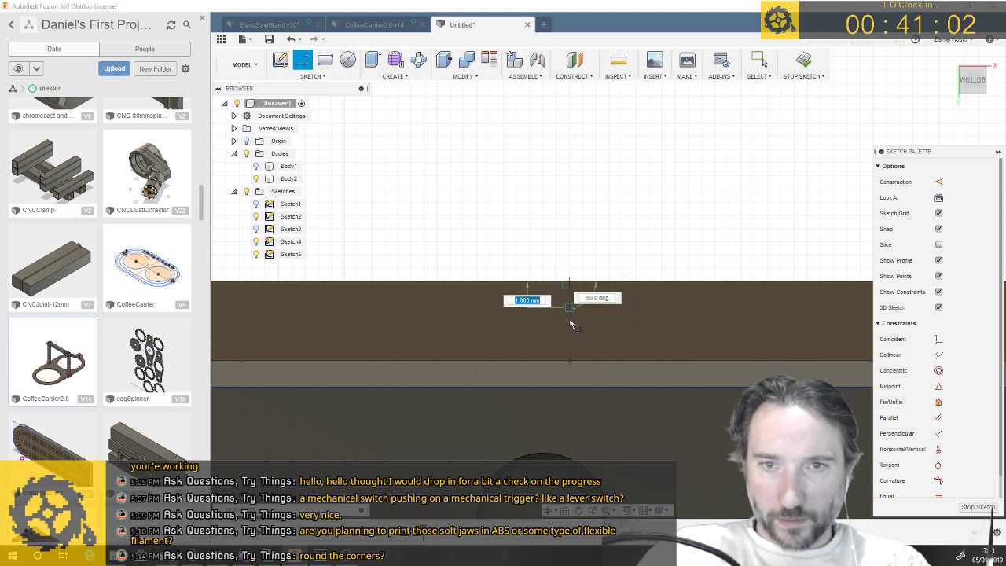
pyautogui.write('2')
pyautogui.press('Return')
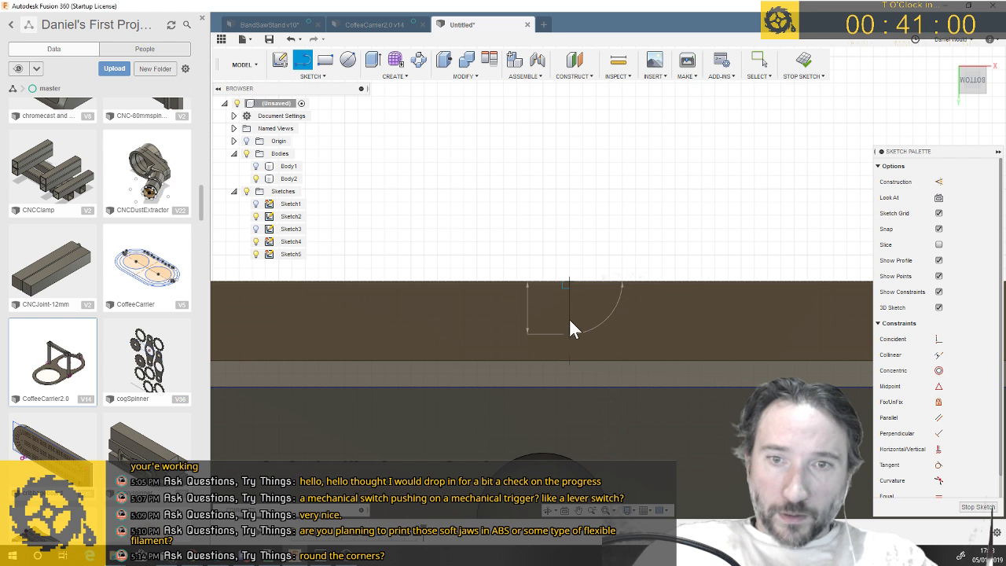
pyautogui.press('Escape')
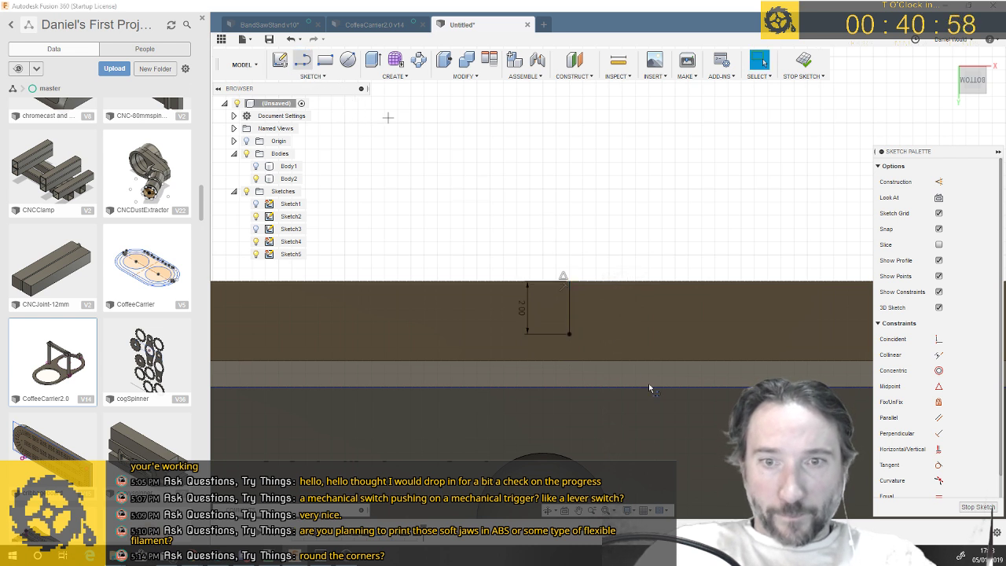
# Sketch a diagonal line about 2.83 mm long from the inner end of the 2 mm line to the plate's front edge
pyautogui.press('l')
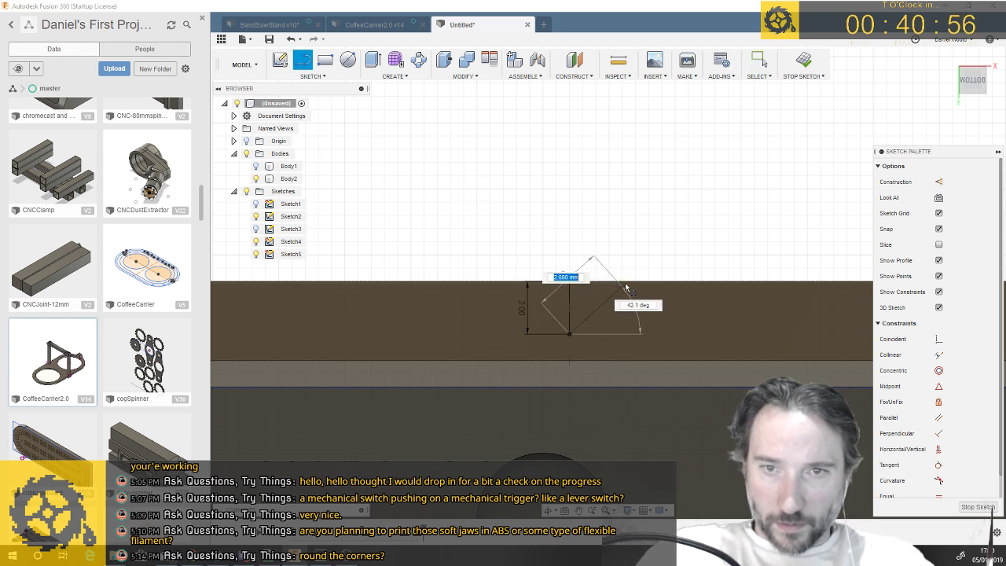
pyautogui.press('Escape')
pyautogui.click(323, 76)
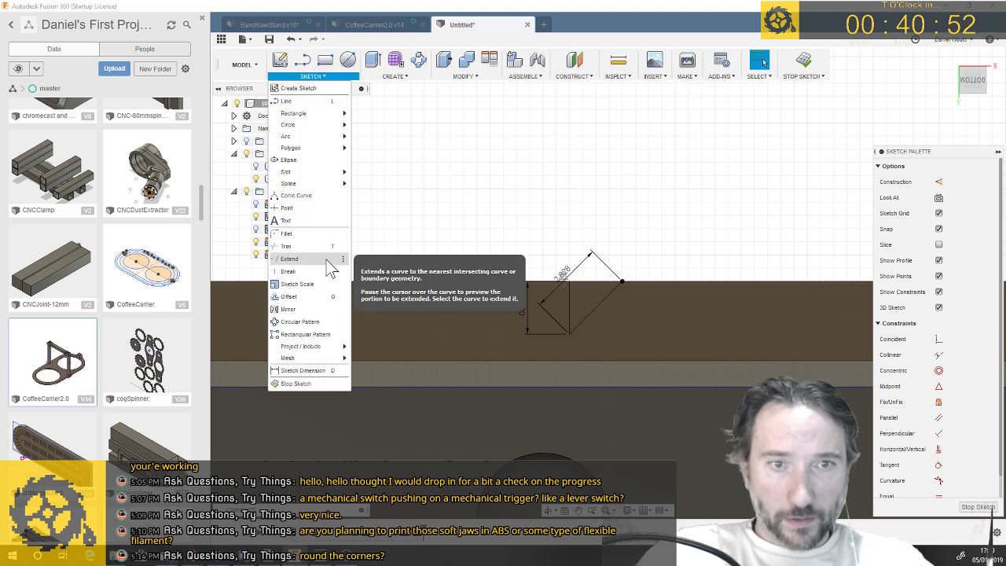
pyautogui.press('Escape')
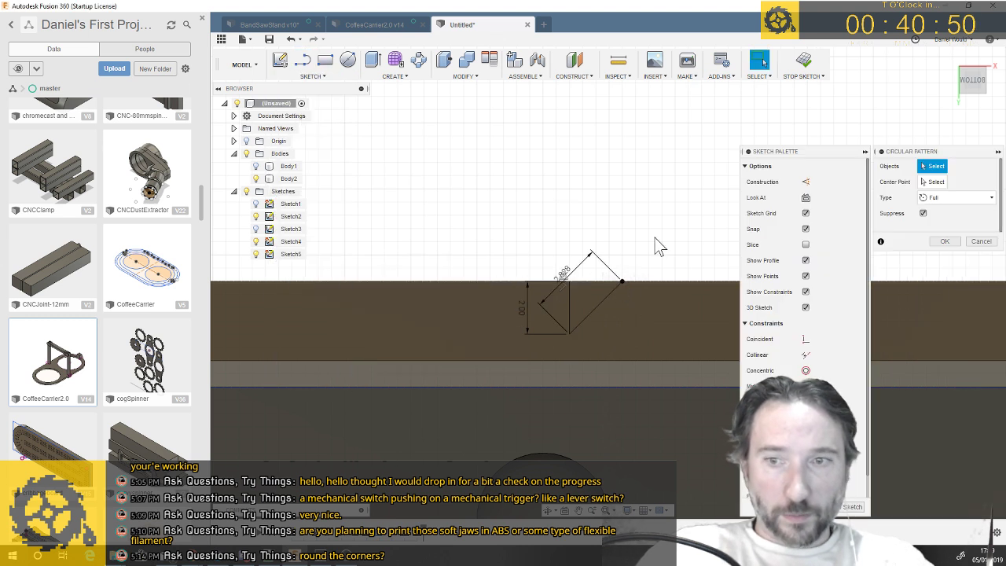
pyautogui.click(983, 241)
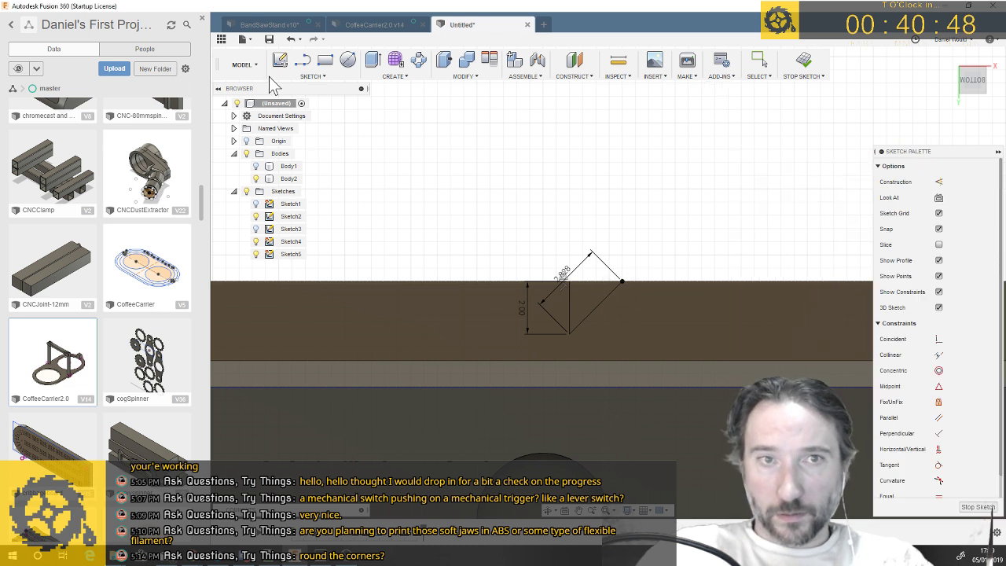
# Mirror the diagonal line about the 2 mm centre line to complete the triangular profile
pyautogui.click(324, 76)
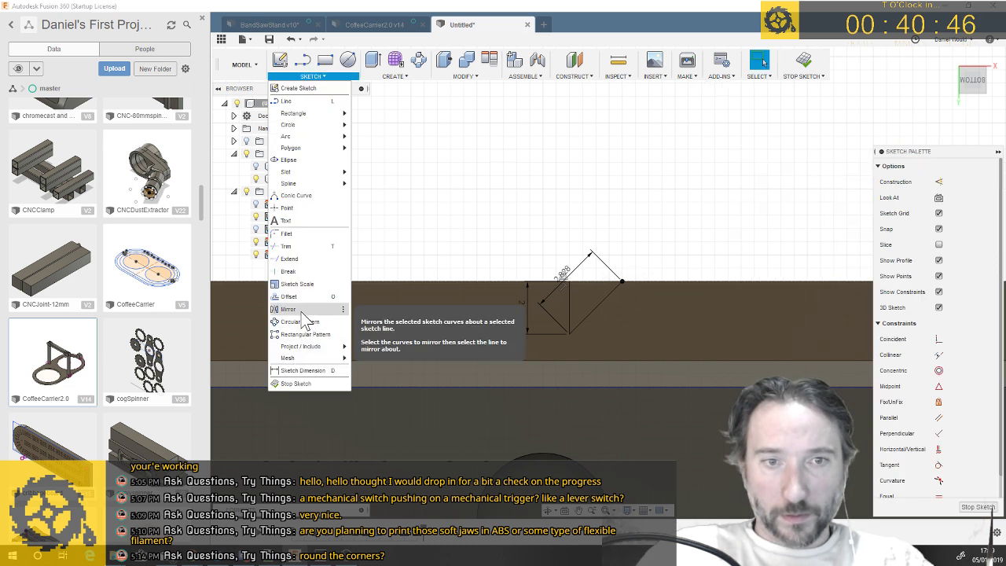
pyautogui.click(299, 319)
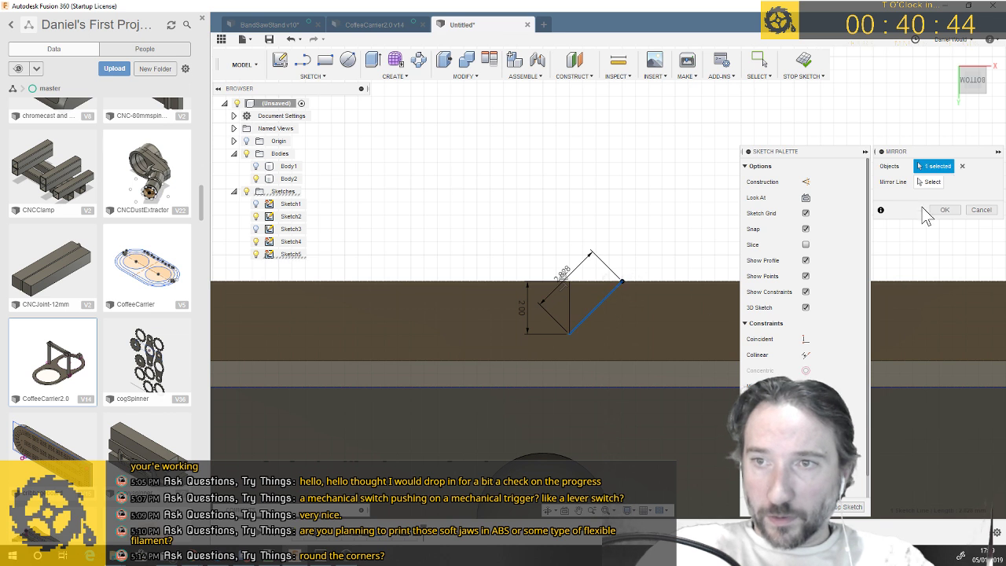
pyautogui.click(931, 184)
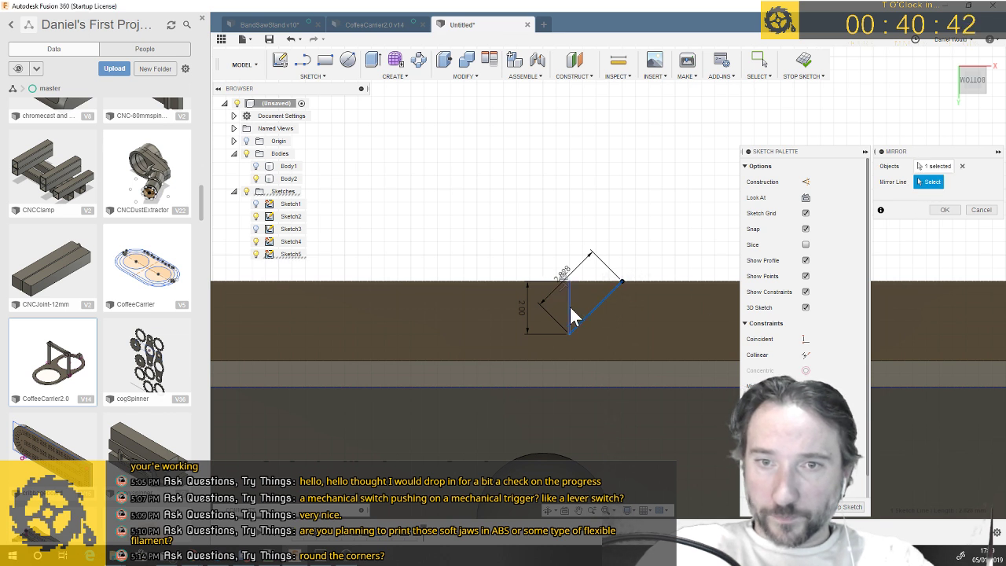
pyautogui.click(948, 211)
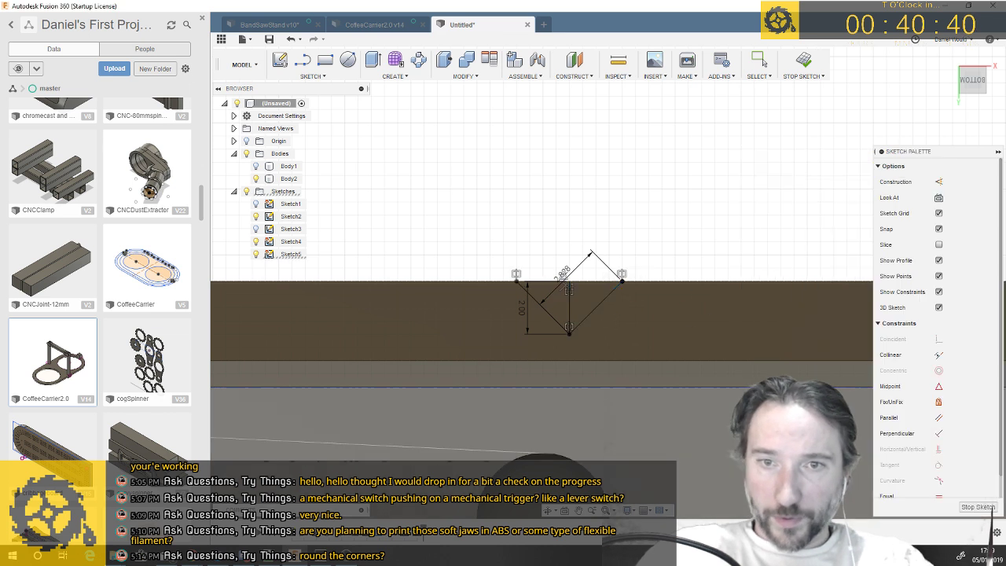
# Extrude both triangular profiles upward by about 30 mm as a cut, making a vertical V groove along the front plate's full height
pyautogui.press('q')
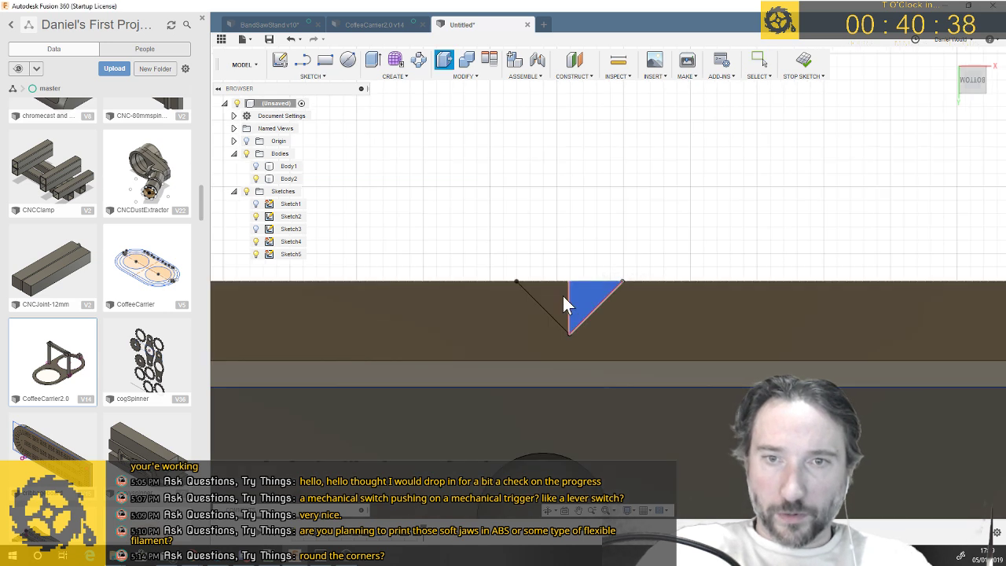
pyautogui.click(562, 295)
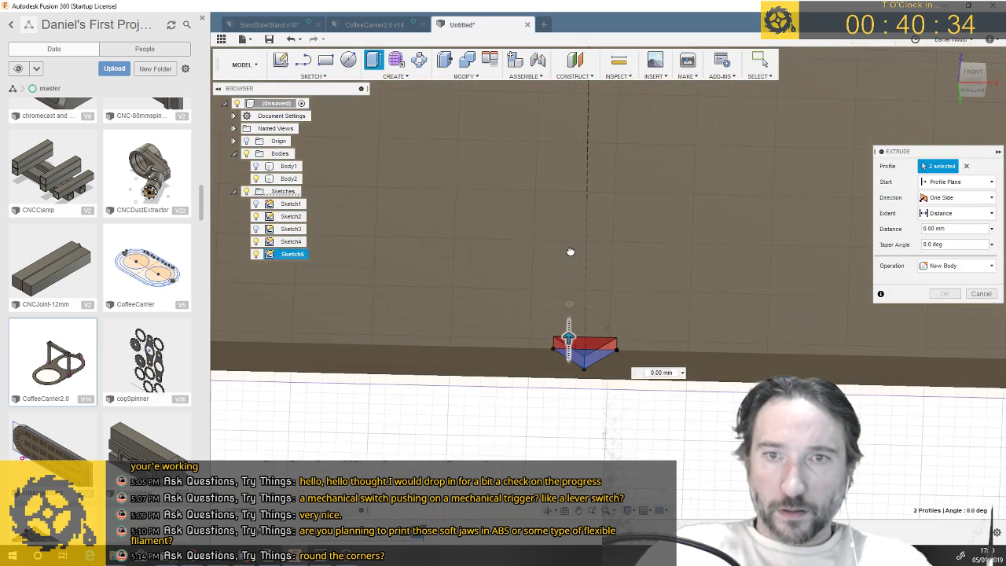
pyautogui.moveTo(581, 137); pyautogui.dragTo(577, 171)
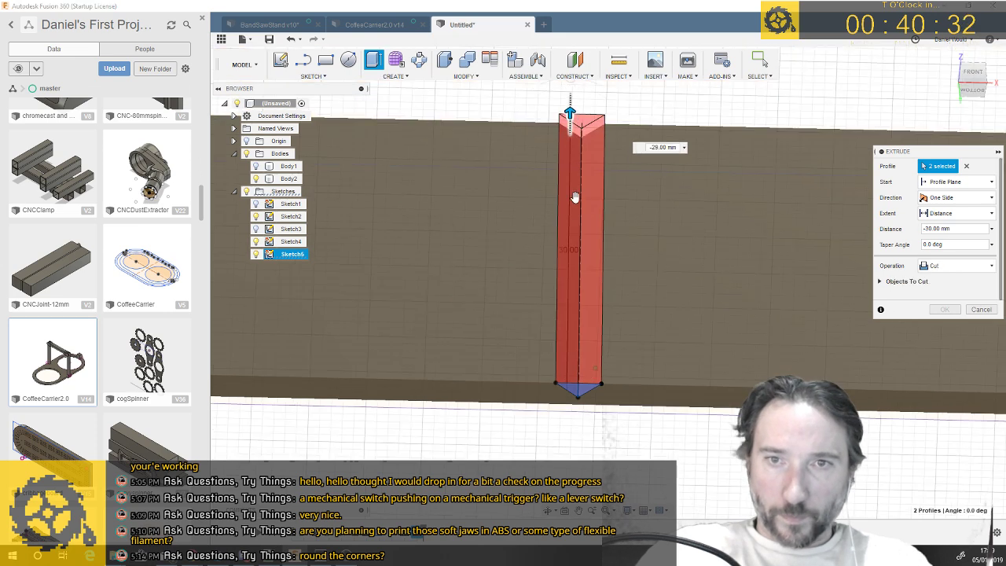
pyautogui.press('Return')
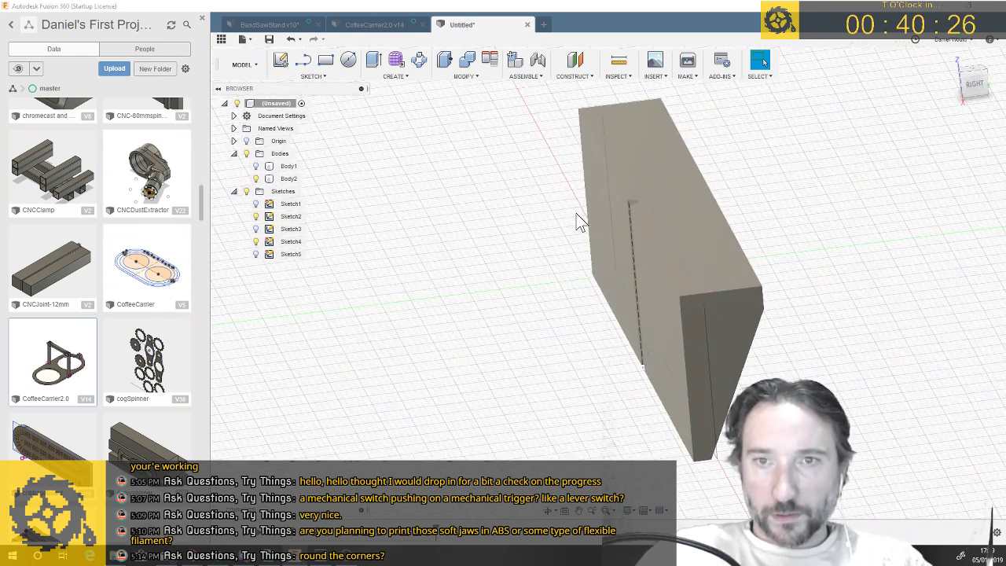
# Save the design as ViceSoftJaws in the project's master location
pyautogui.hotkey('ctrl', 's')
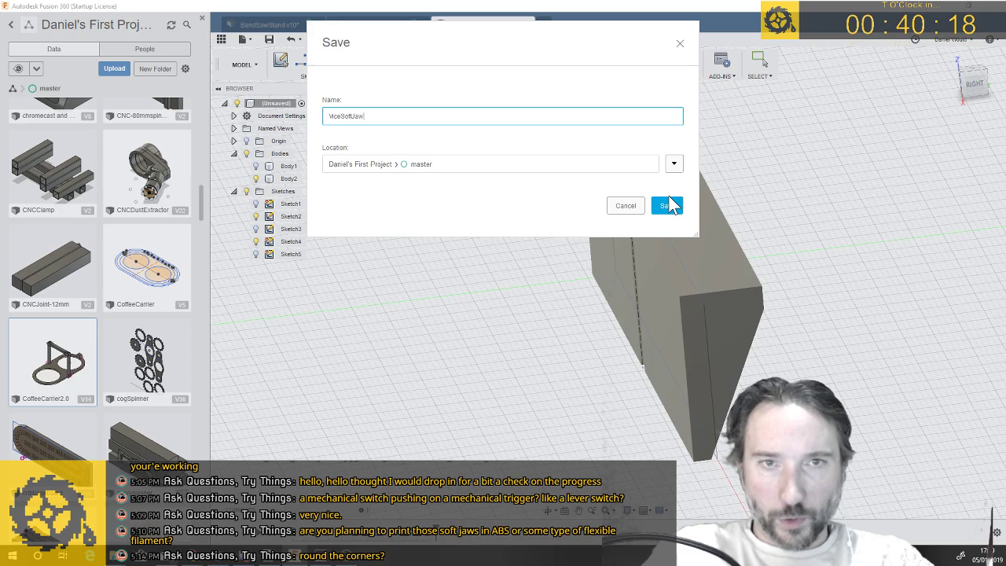
pyautogui.click(669, 202)
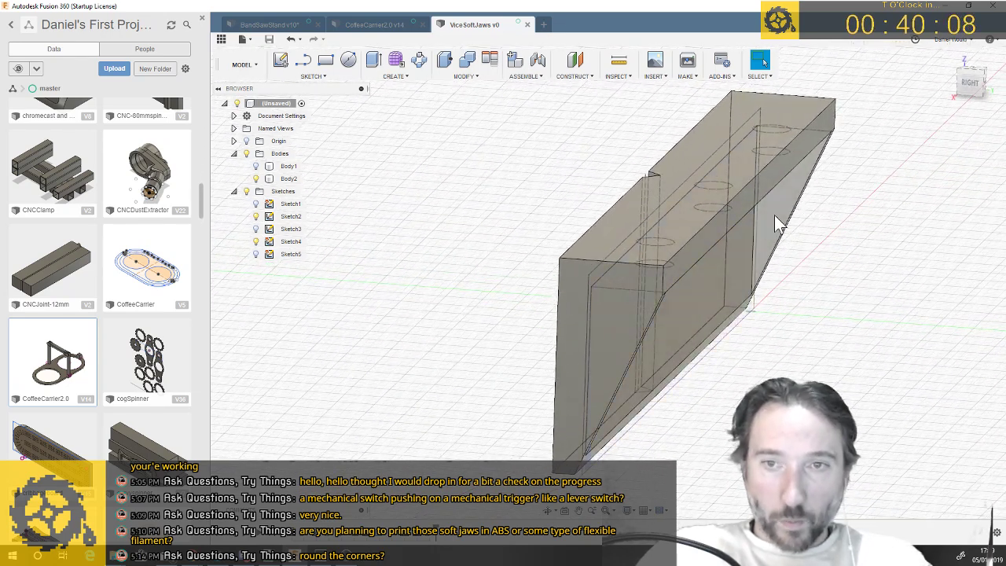
pyautogui.click(708, 223)
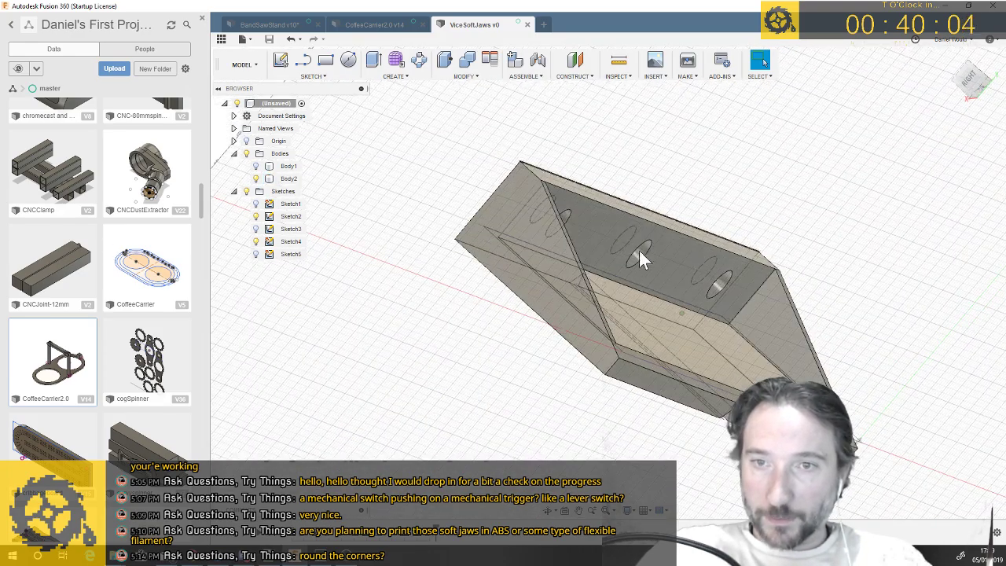
pyautogui.click(629, 250)
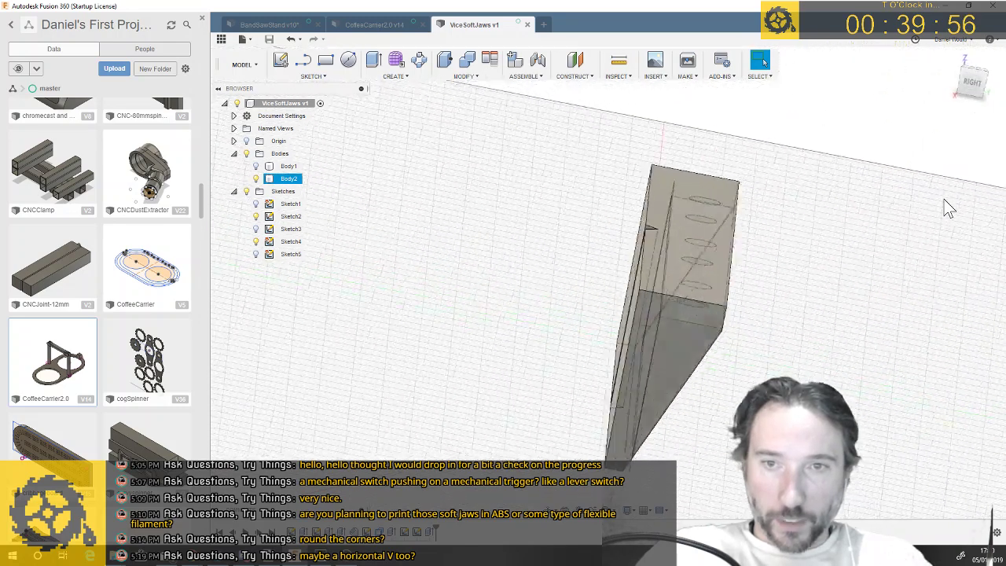
# Fillet all outer edges of the grooved front face with a 1 mm radius
pyautogui.press('q')
pyautogui.click(670, 275)
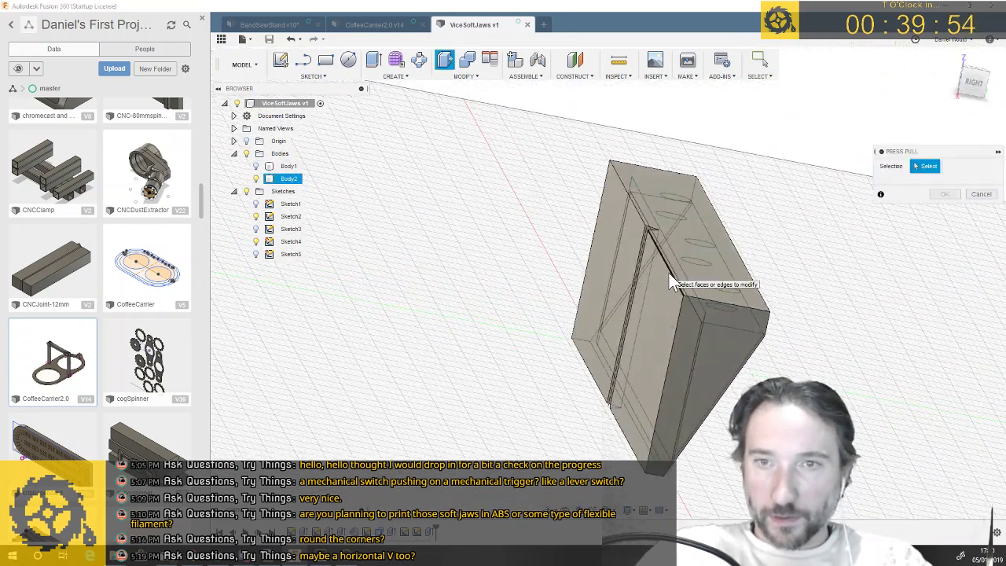
pyautogui.click(596, 220)
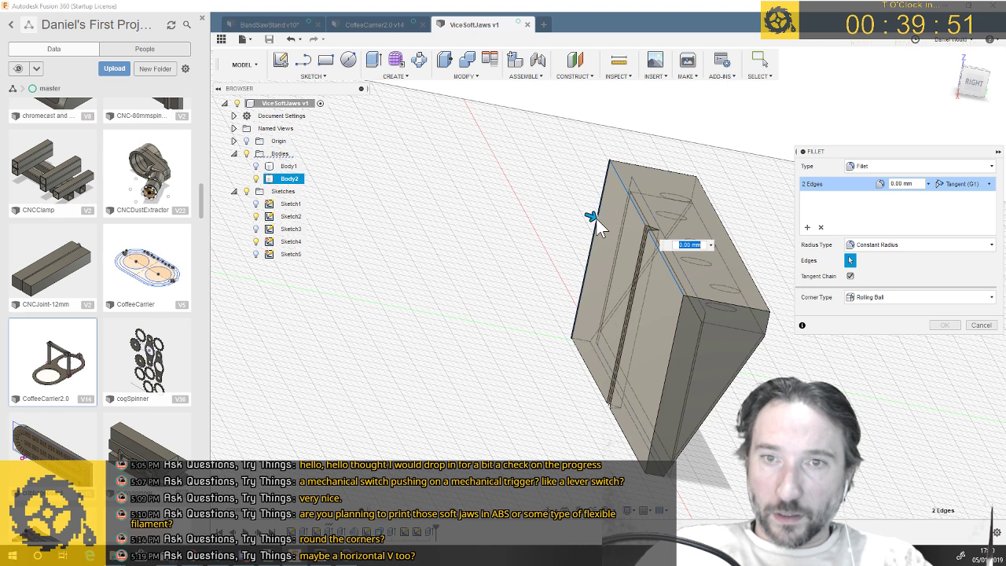
pyautogui.click(622, 437)
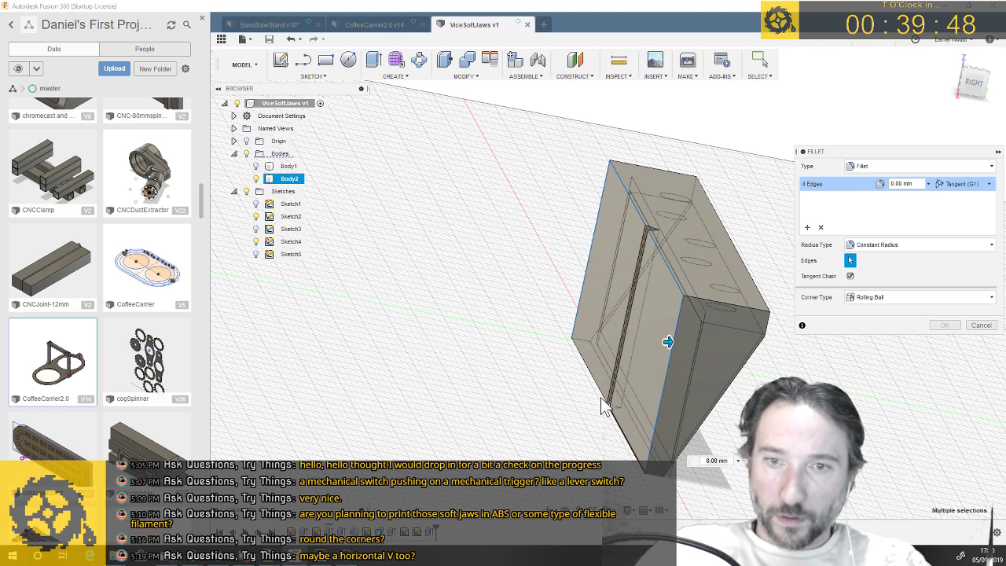
pyautogui.click(596, 387)
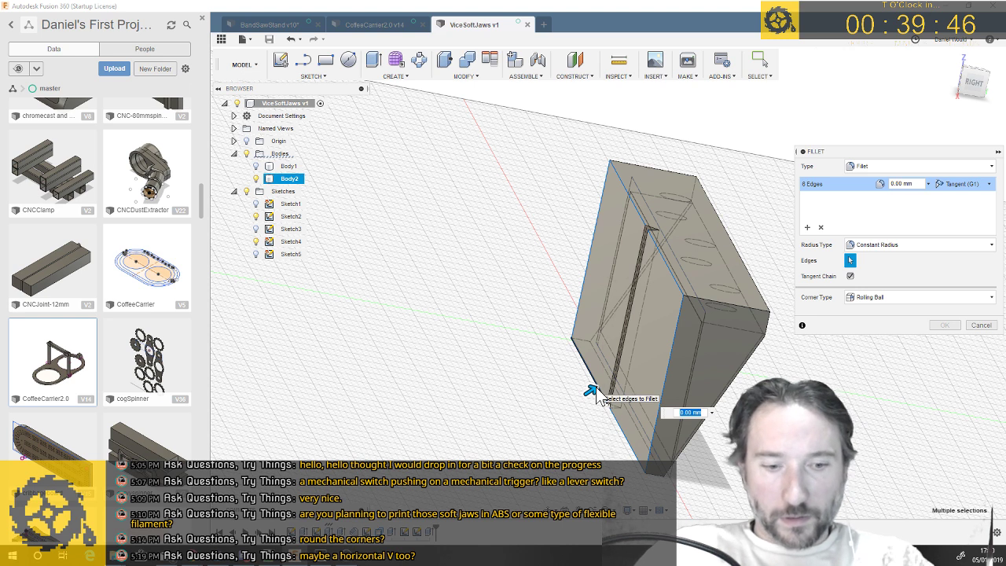
pyautogui.write('1')
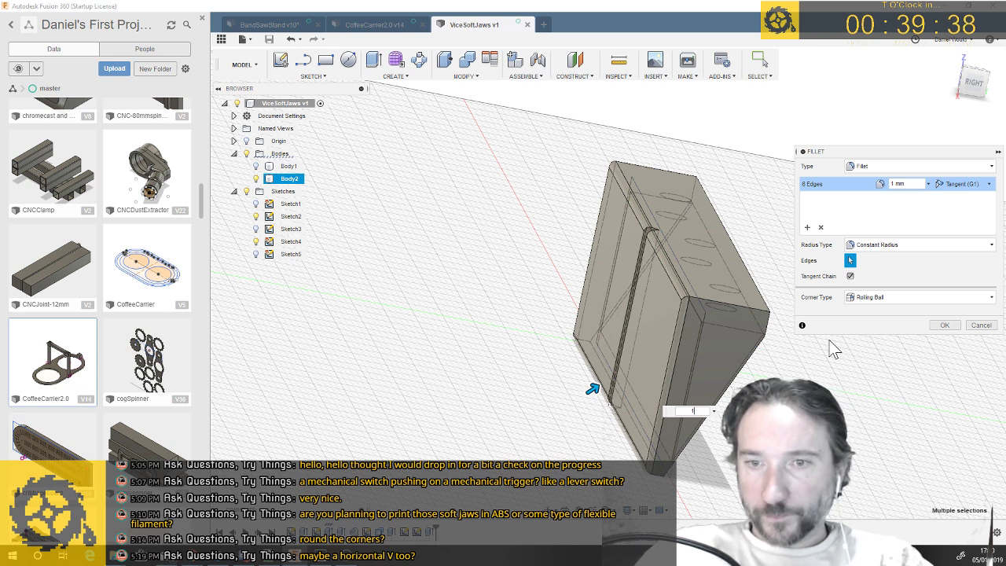
pyautogui.click(946, 325)
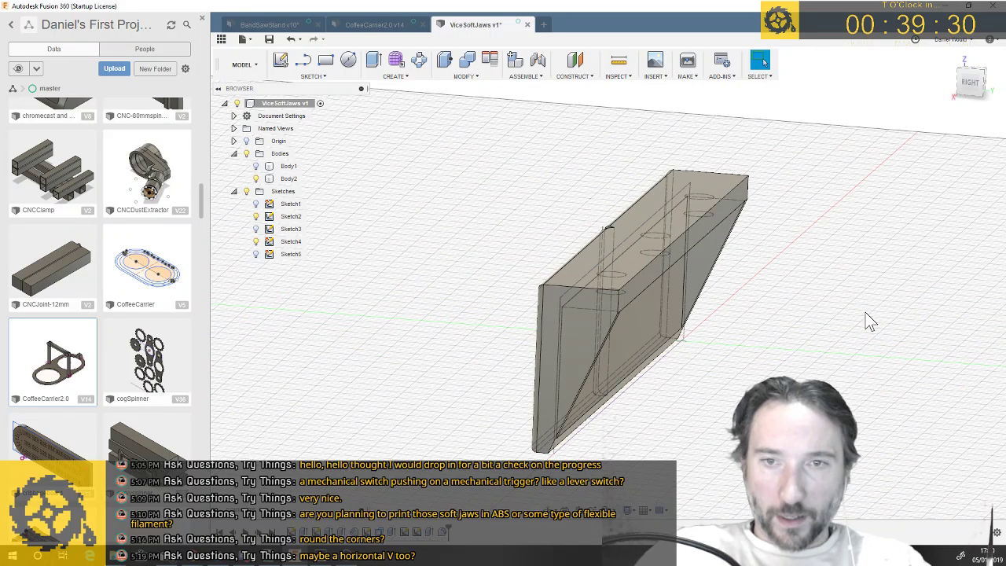
# Fillet the rear and two side edges of the top face with a 1 mm radius
pyautogui.press('q')
pyautogui.click(673, 243)
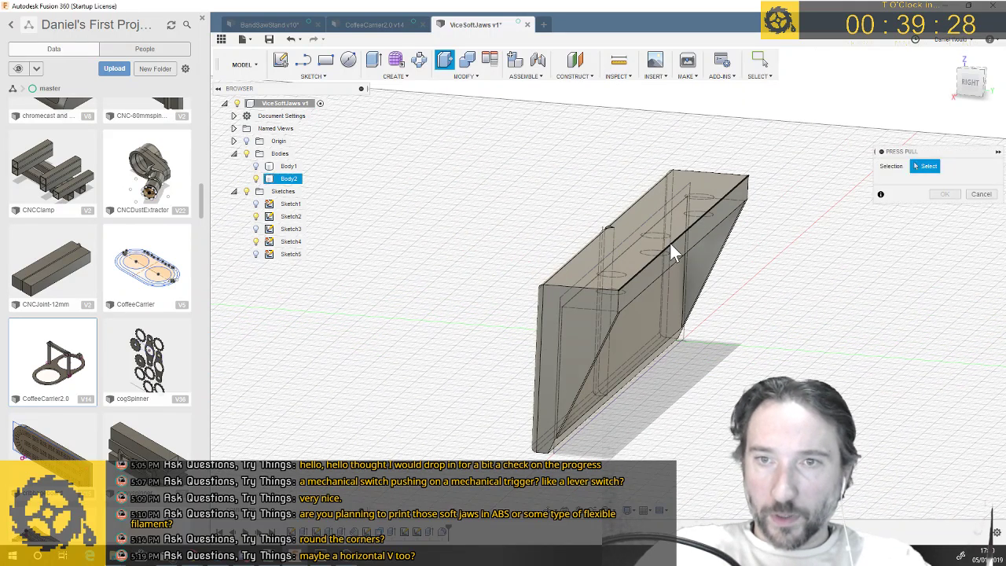
pyautogui.click(731, 174)
pyautogui.click(598, 290)
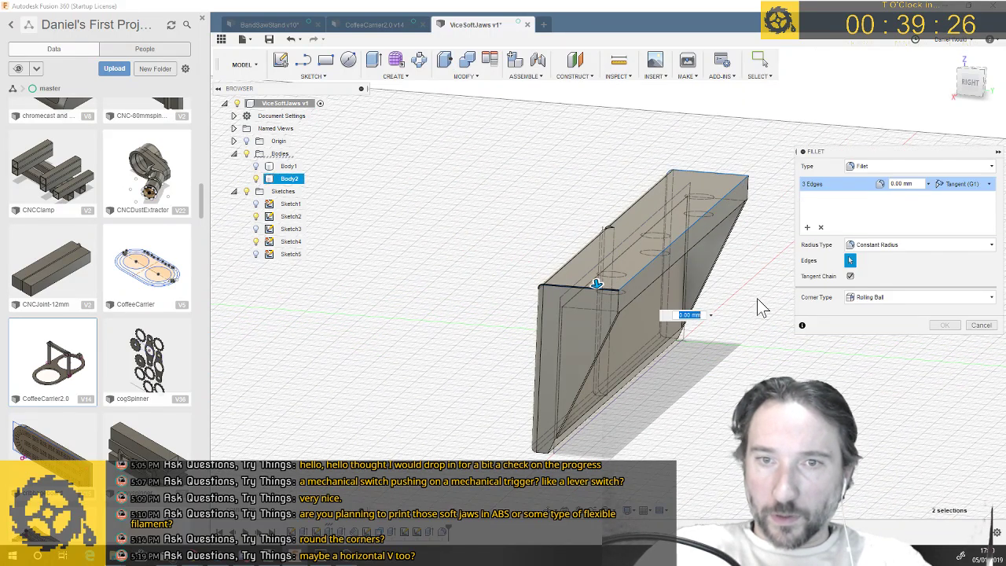
pyautogui.write('1')
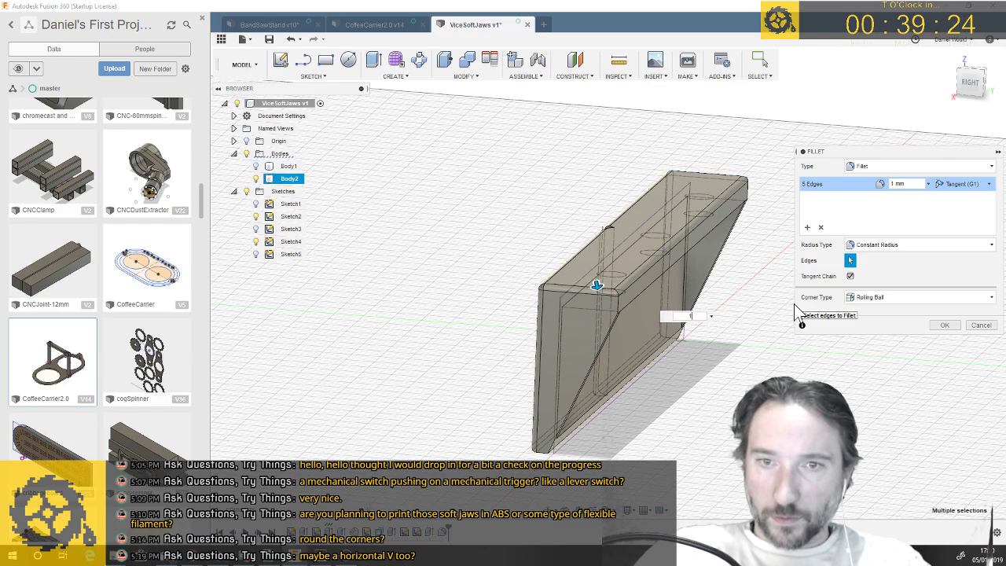
pyautogui.press('Return')
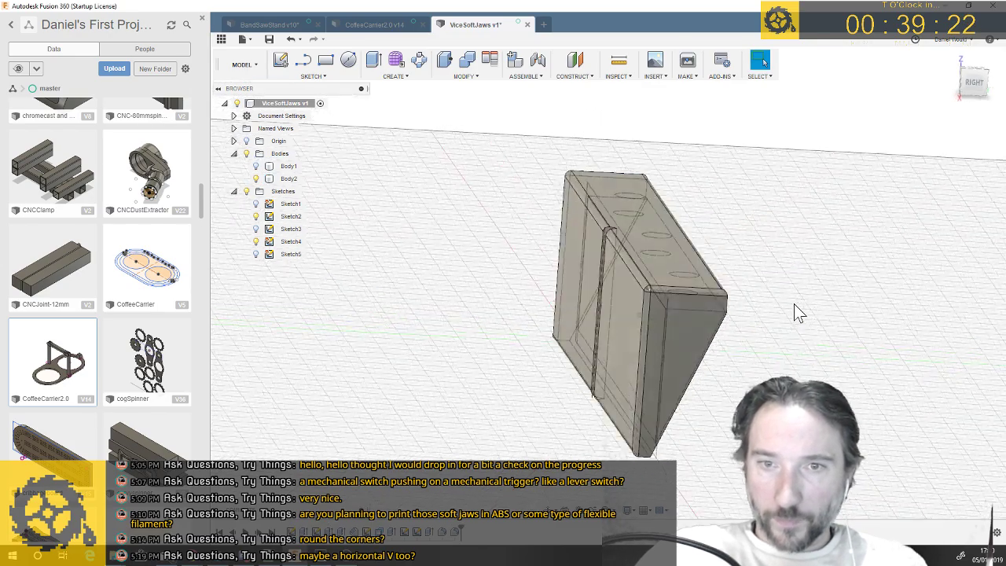
# Roll the timeline back before the two fillets and sketch a 2 mm line on the side face, inward from the front edge's midpoint
pyautogui.keyDown('shift'); pyautogui.moveTo(796, 313); pyautogui.dragTo(796, 310, button='middle'); pyautogui.keyUp('shift')
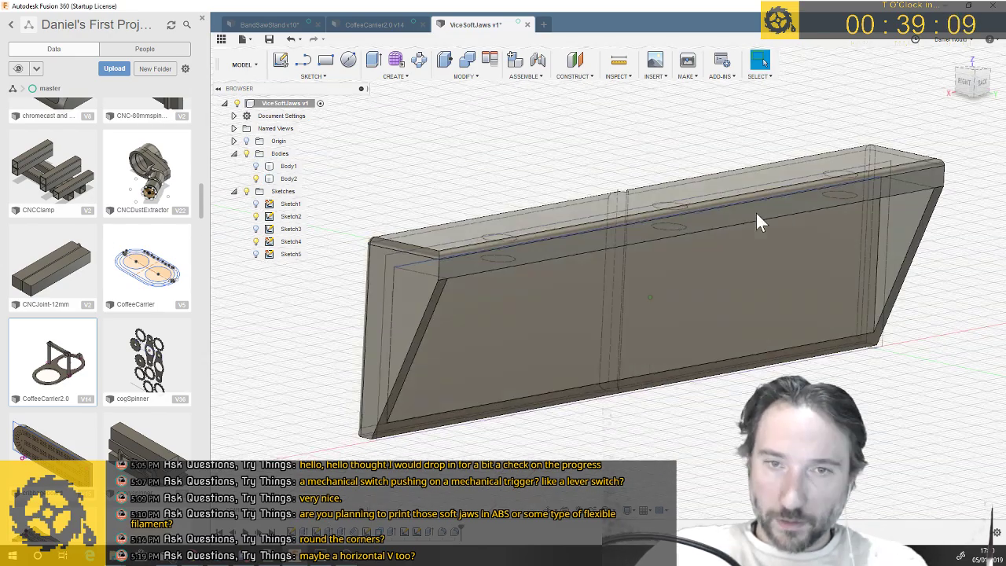
pyautogui.keyDown('shift'); pyautogui.moveTo(760, 218); pyautogui.dragTo(759, 223, button='middle'); pyautogui.keyUp('shift')
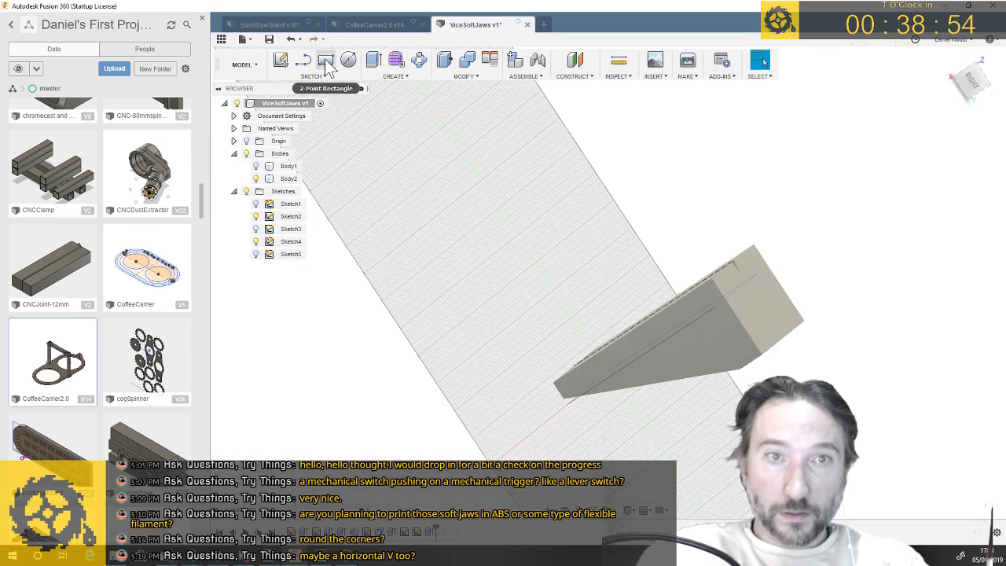
pyautogui.click(661, 330)
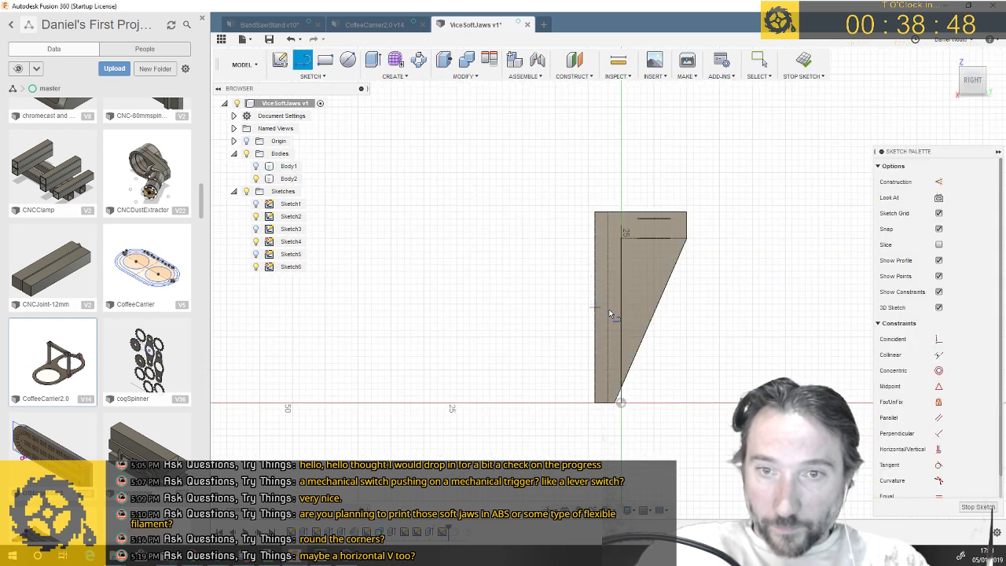
pyautogui.click(608, 313)
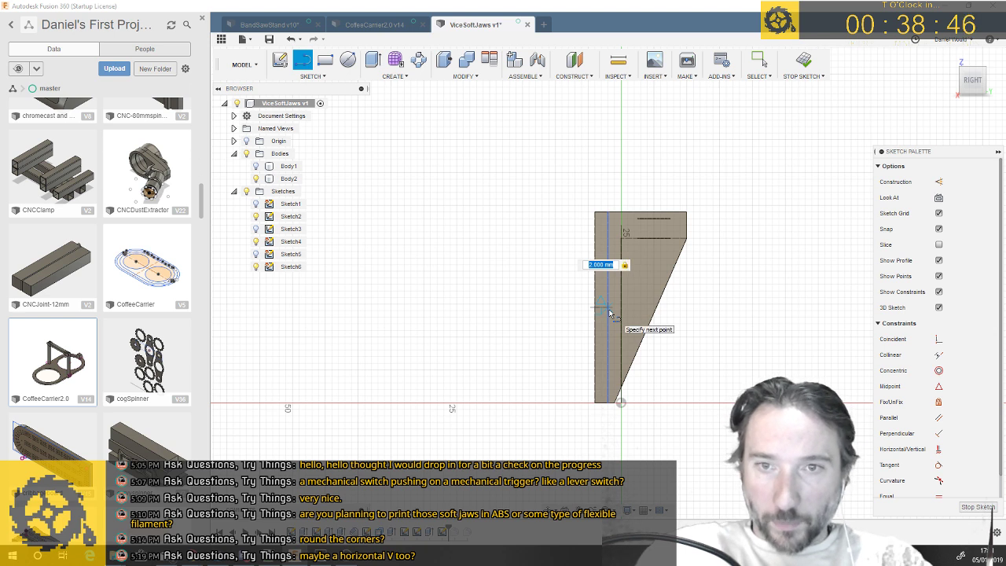
pyautogui.click(608, 312)
pyautogui.scroll(5, 607, 313)
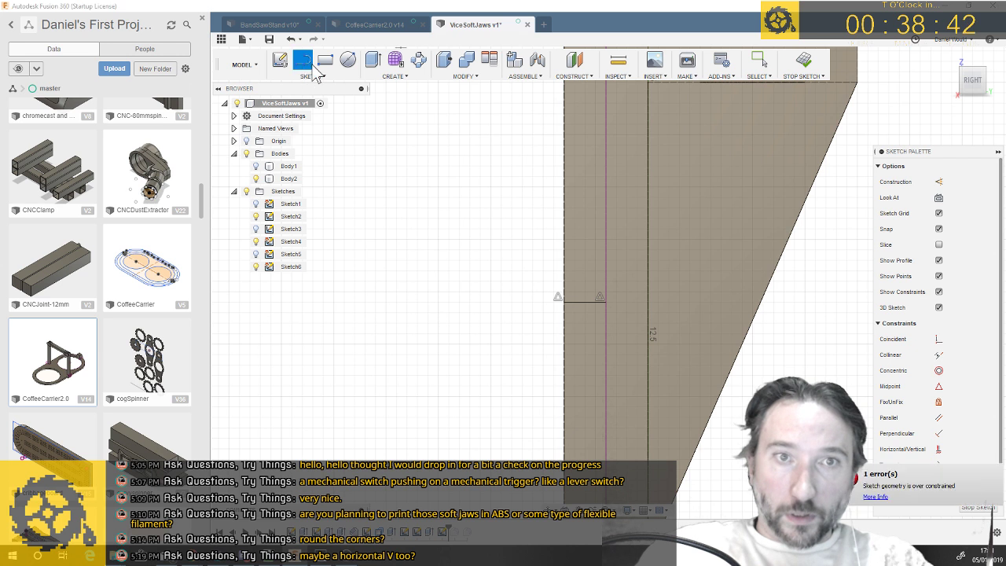
# Sketch a diagonal line about 2.83 mm long at about 135 degrees from the 2 mm line's inner end up to the front edge
pyautogui.click(605, 301)
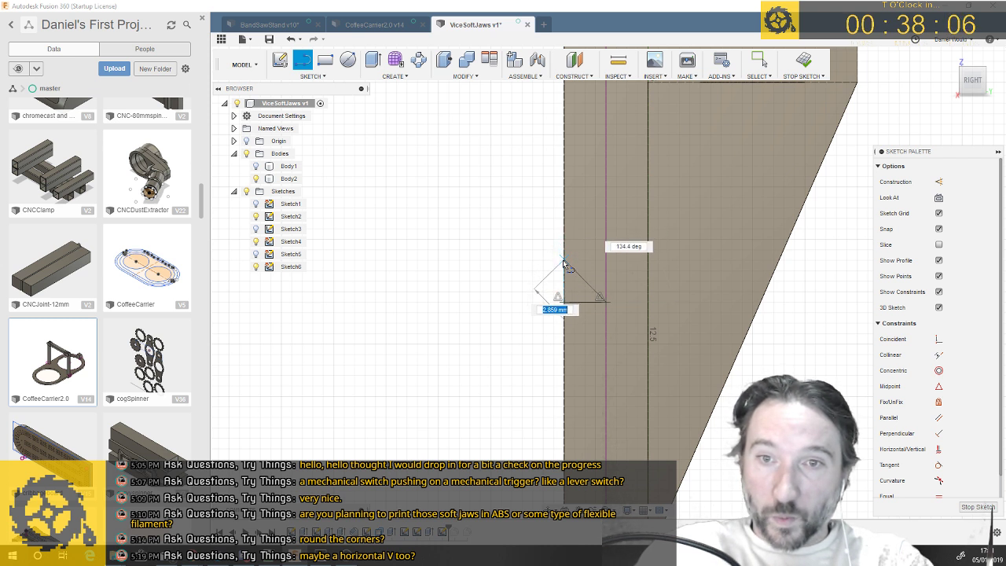
pyautogui.scroll(1, 563, 262)
pyautogui.scroll(2, 563, 261)
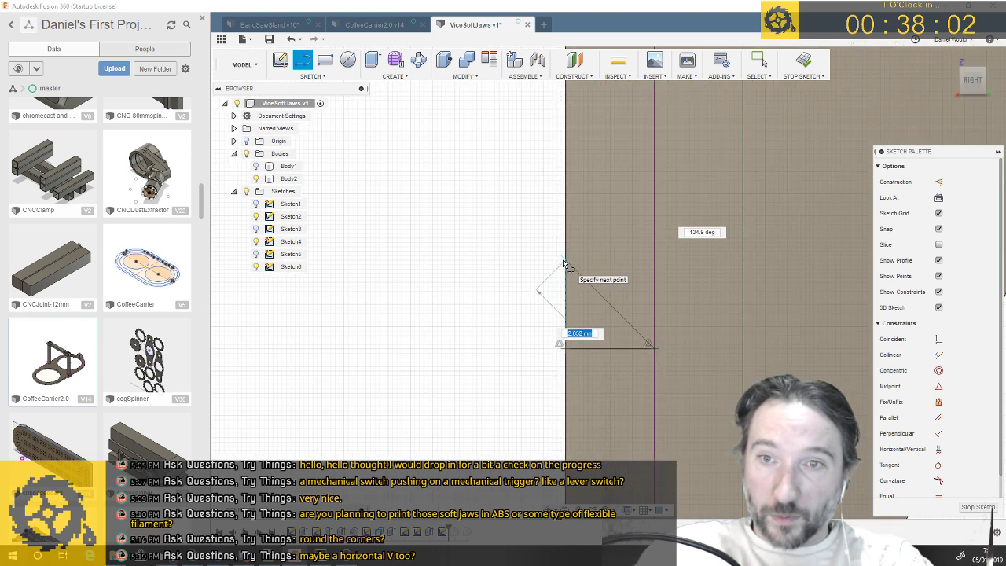
pyautogui.scroll(2, 563, 263)
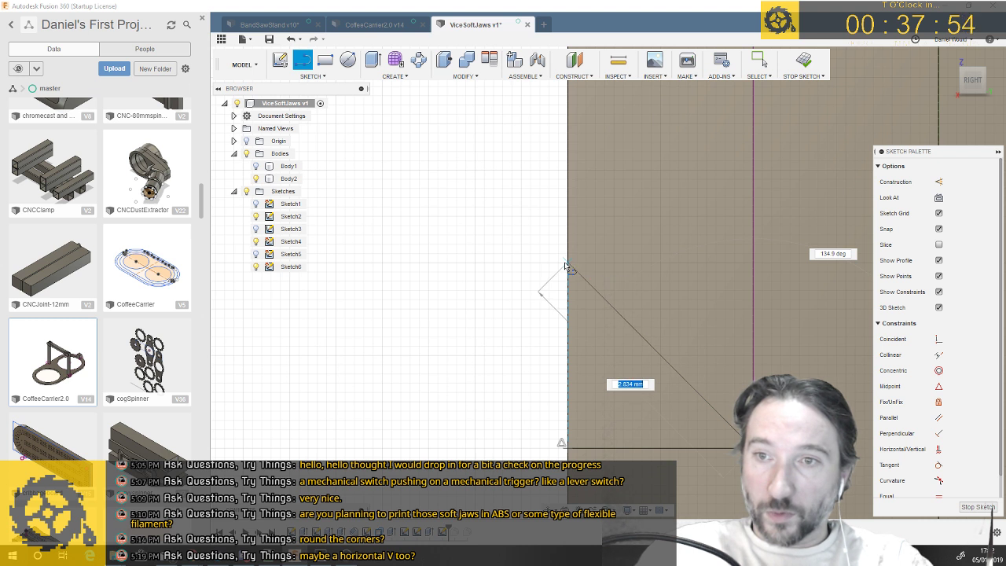
pyautogui.doubleClick(567, 265)
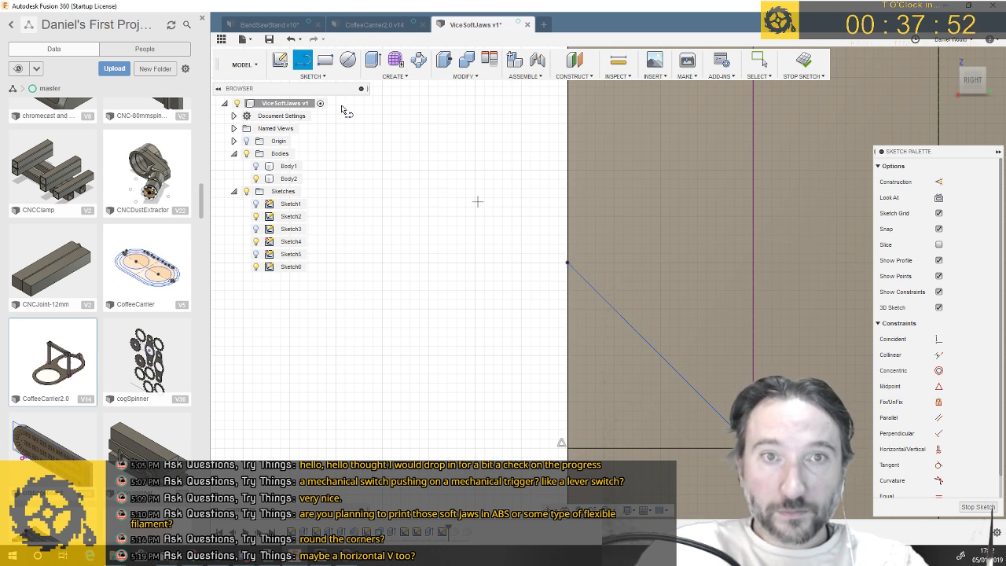
# Mirror the diagonal sketch line about the 2 mm line to complete the triangular V groove profile
pyautogui.click(314, 76)
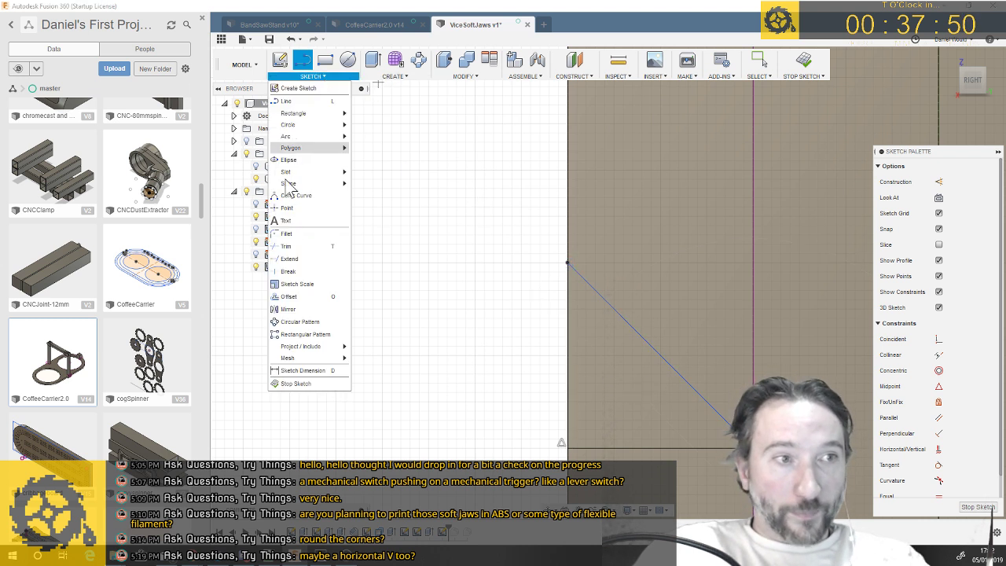
pyautogui.click(297, 309)
pyautogui.click(666, 360)
pyautogui.click(930, 182)
pyautogui.click(612, 446)
pyautogui.click(945, 209)
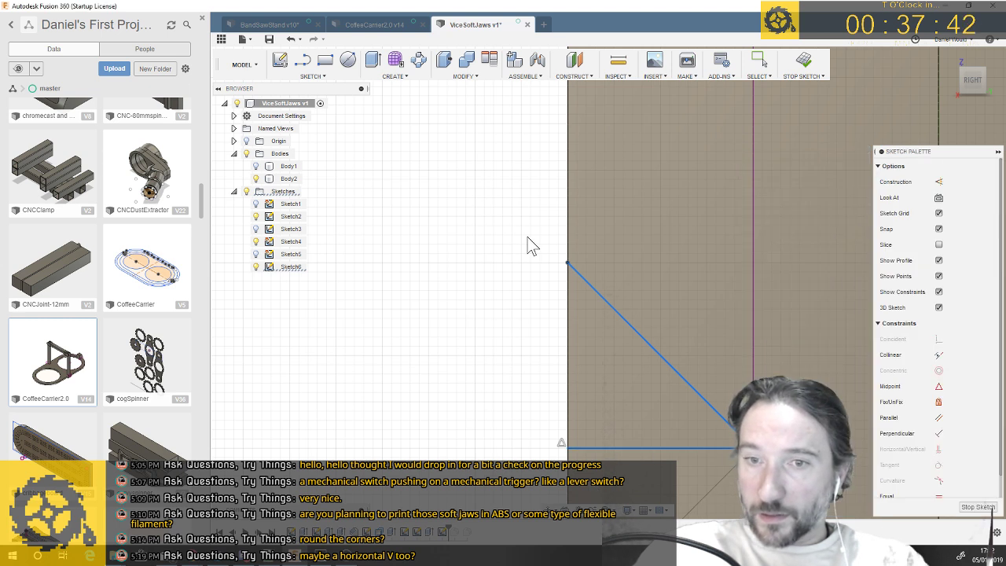
# Extrude both triangular profiles as a cut of -114 mm along the full length of the front plate
pyautogui.keyDown('shift'); pyautogui.moveTo(483, 240); pyautogui.dragTo(525, 266, button='middle'); pyautogui.keyUp('shift')
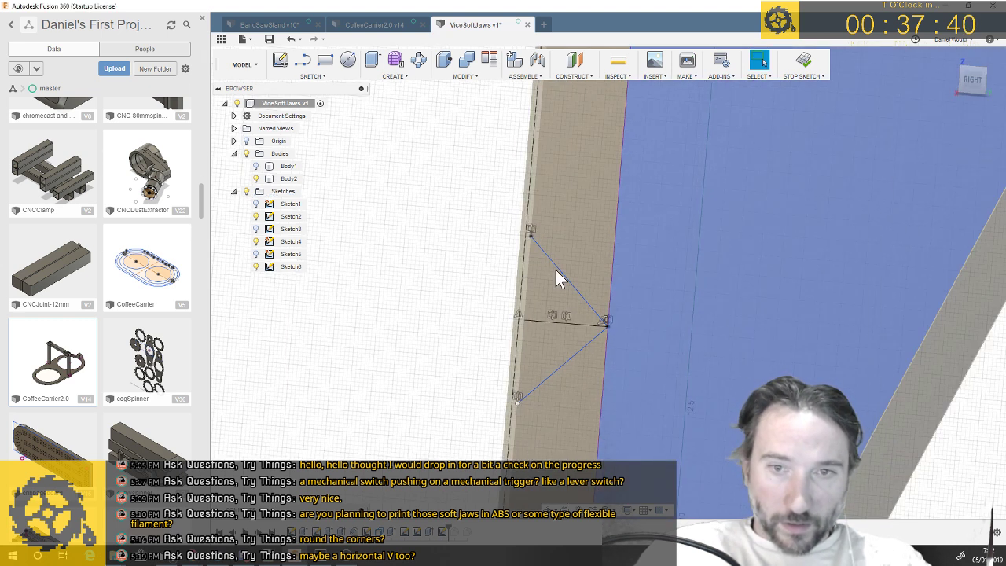
pyautogui.press('e')
pyautogui.click(552, 314)
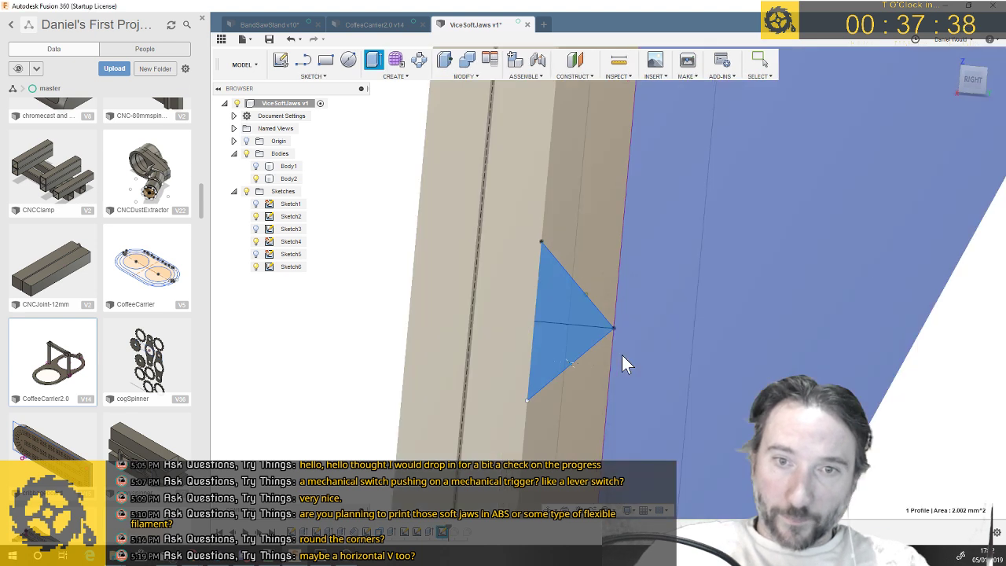
pyautogui.press('e')
pyautogui.keyDown('shift'); pyautogui.moveTo(623, 356); pyautogui.dragTo(674, 353, button='middle'); pyautogui.keyUp('shift')
pyautogui.moveTo(670, 356); pyautogui.dragTo(226, 287)
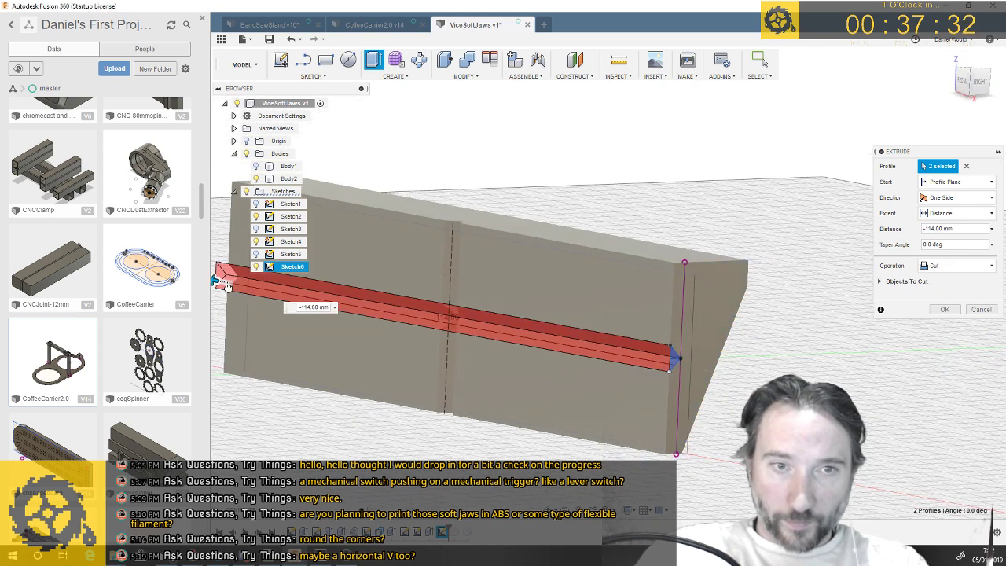
pyautogui.press('Return')
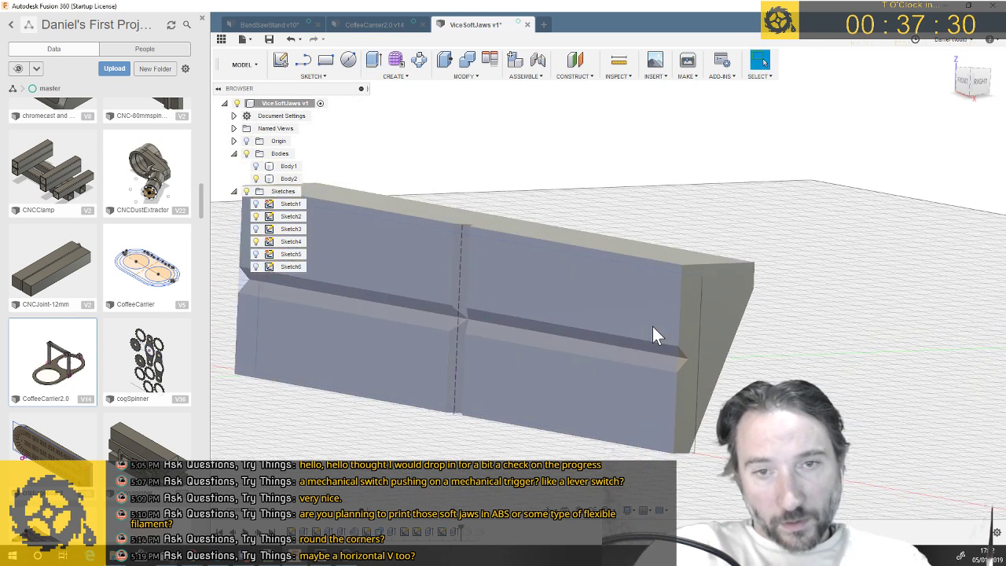
# Examine the jaw's crossing V grooves, rounded edges and inner side from the front and from the end
pyautogui.scroll(-5, 652, 327)
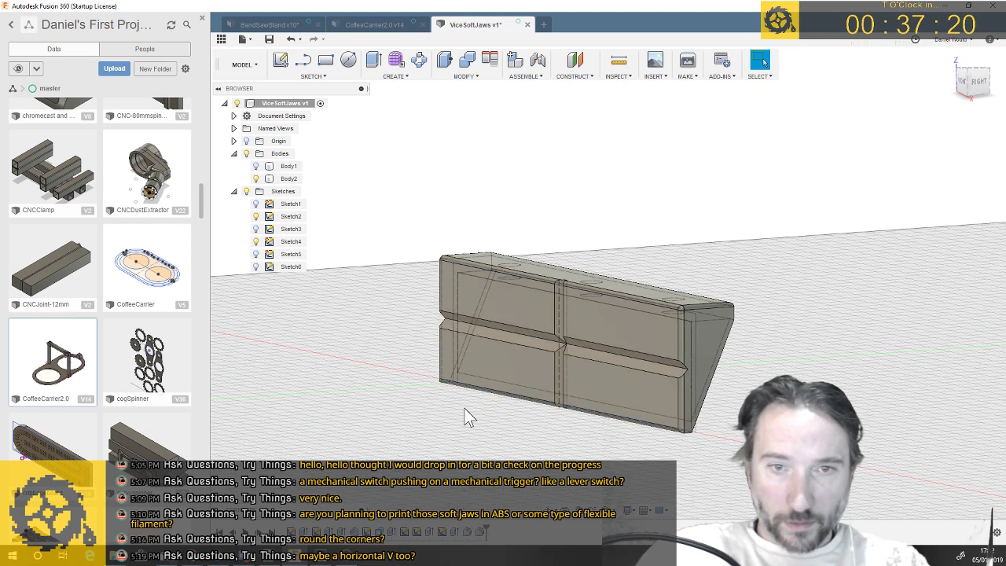
pyautogui.scroll(3, 467, 416)
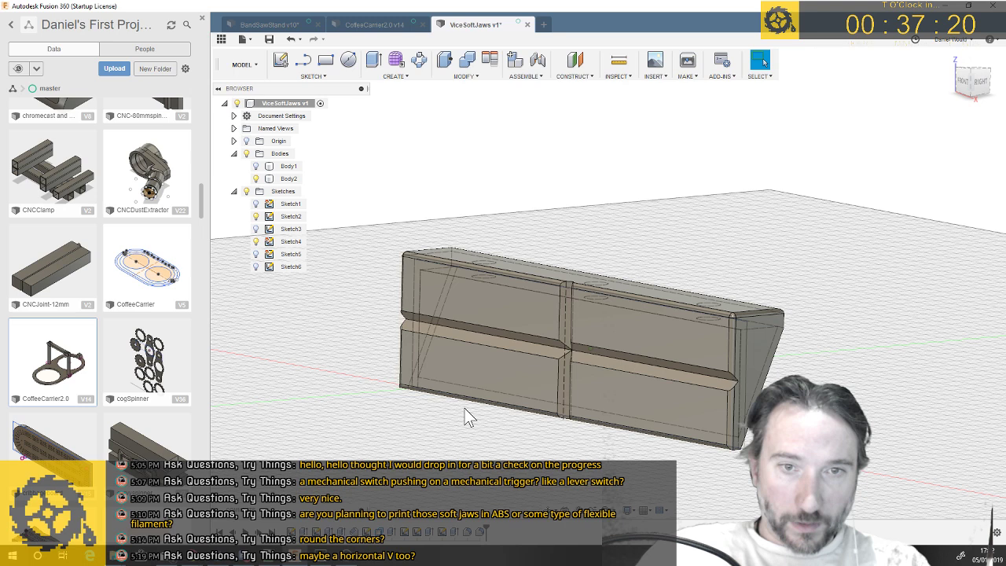
pyautogui.keyDown('shift'); pyautogui.moveTo(467, 416); pyautogui.dragTo(552, 355, button='middle'); pyautogui.keyUp('shift')
pyautogui.click(597, 322)
pyautogui.click(538, 343)
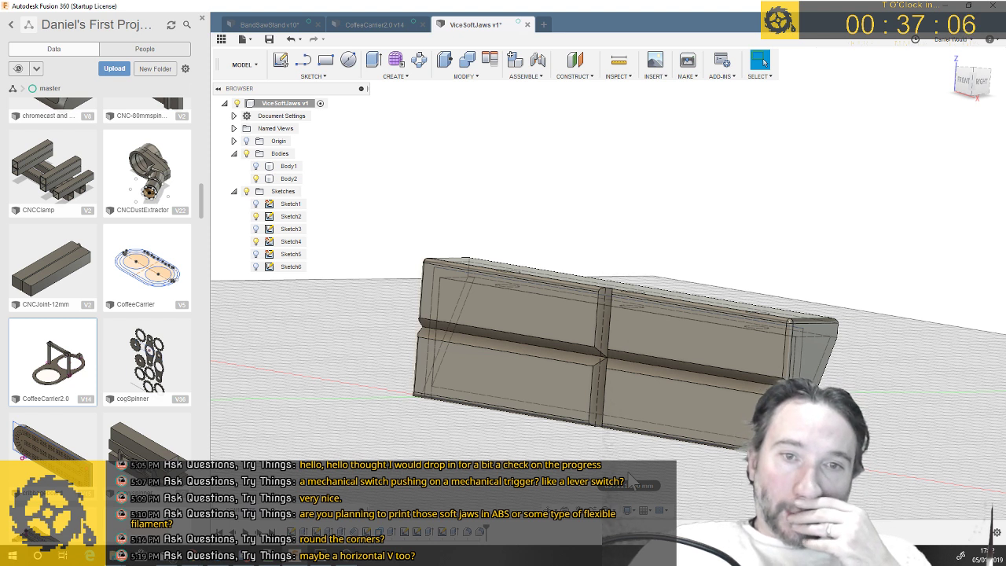
pyautogui.click(643, 361)
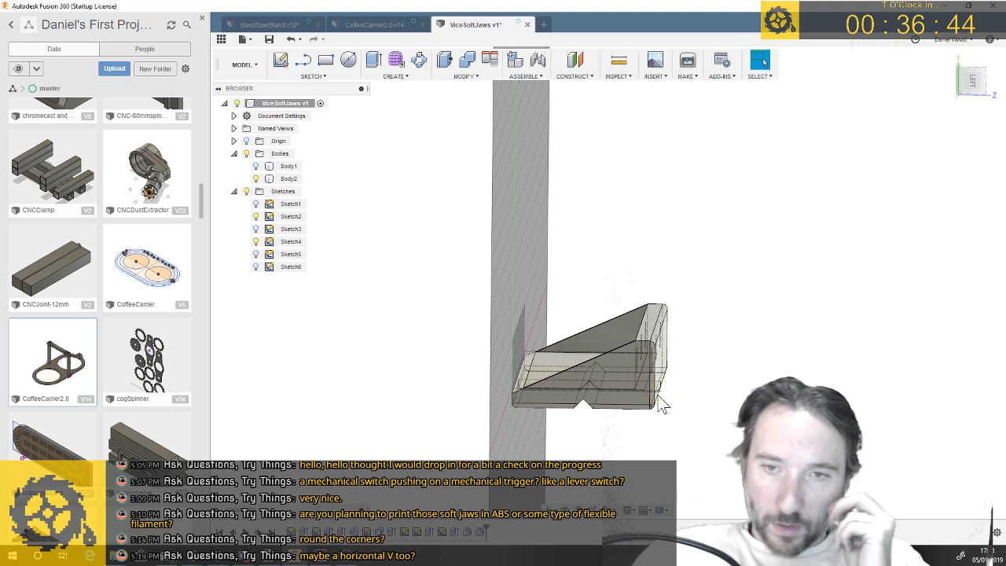
pyautogui.click(643, 400)
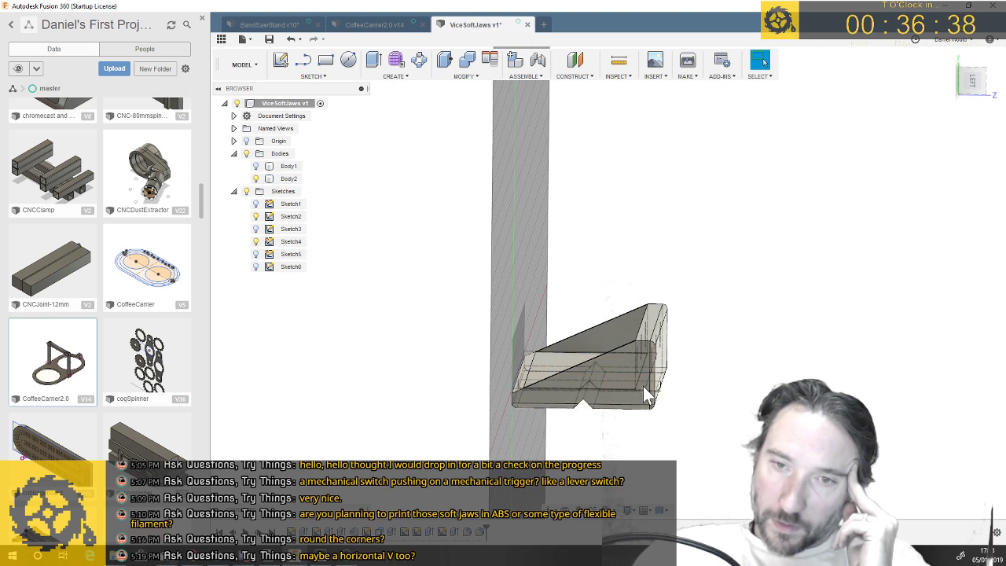
pyautogui.keyDown('shift'); pyautogui.moveTo(643, 386); pyautogui.dragTo(616, 352, button='middle'); pyautogui.keyUp('shift')
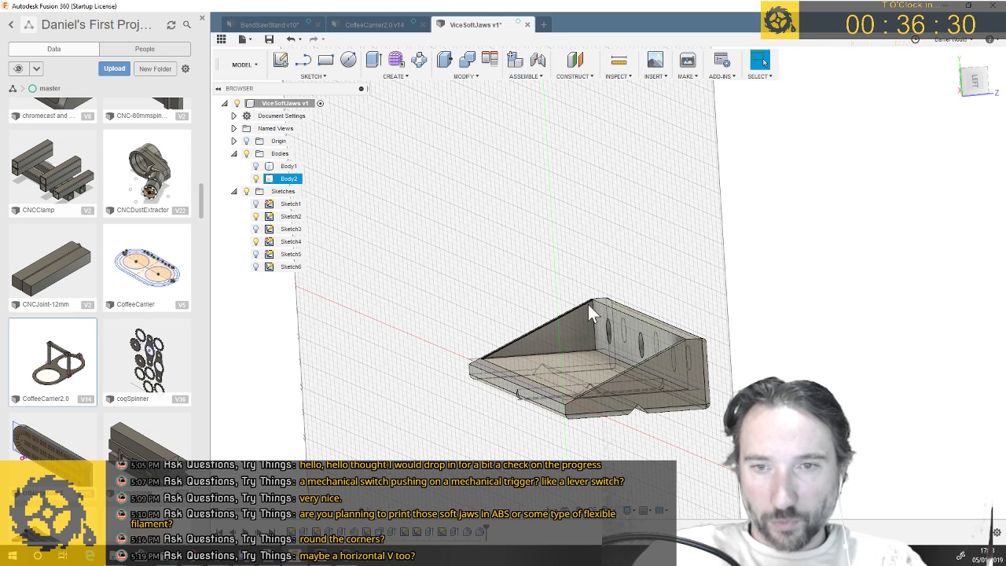
# Save a new version of the design and start exporting Body2 as an STL file
pyautogui.hotkey('ctrl', 's')
pyautogui.press('Return')
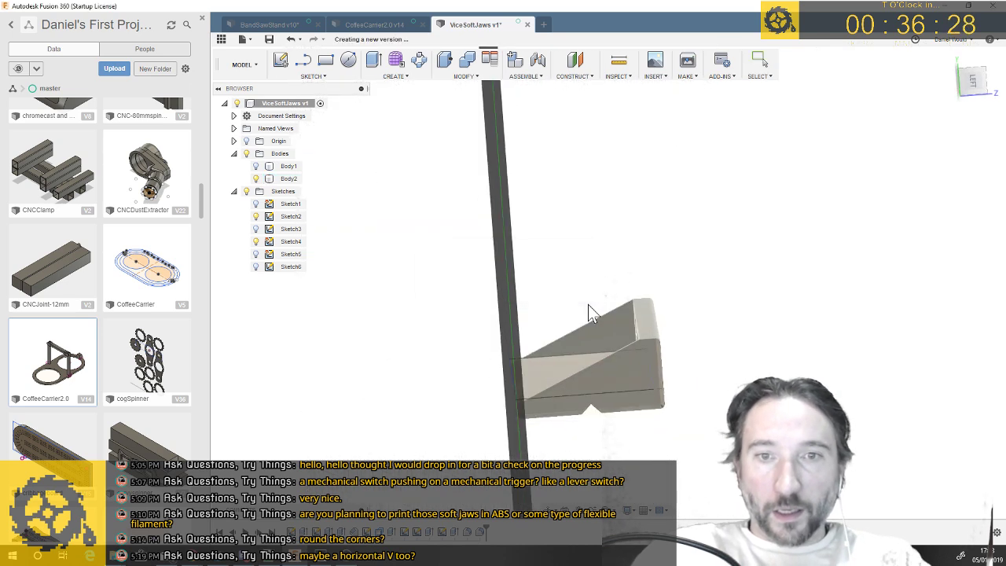
pyautogui.rightClick(288, 180)
pyautogui.click(311, 287)
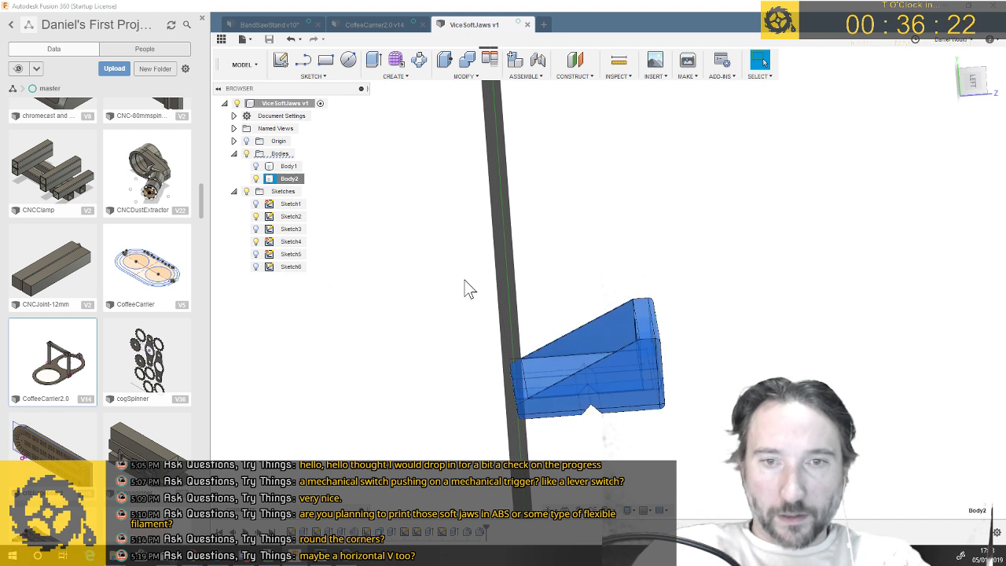
pyautogui.click(944, 322)
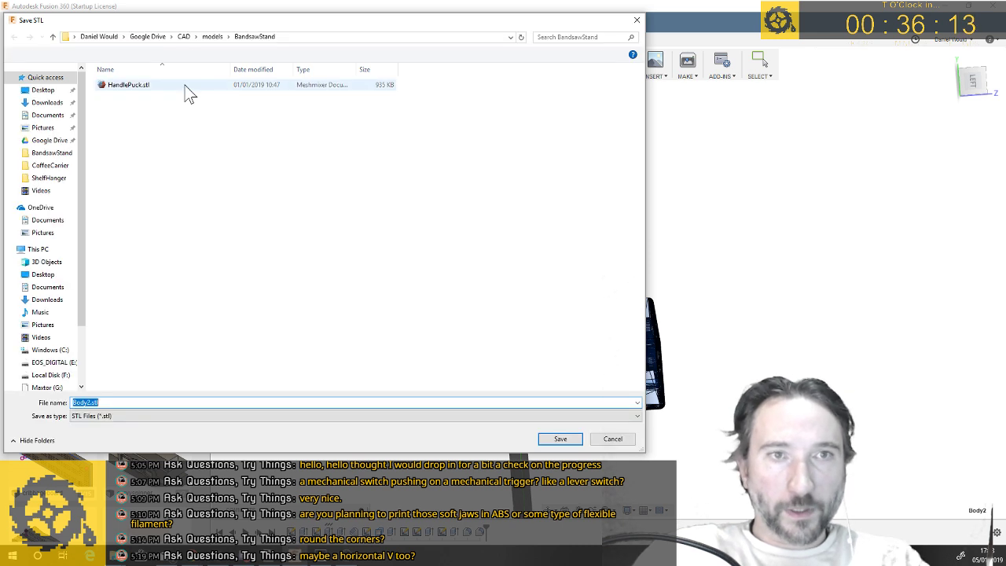
# Create a ViceSoftJaws folder inside the models folder and save the STL in it as Jaw.stl
pyautogui.click(212, 37)
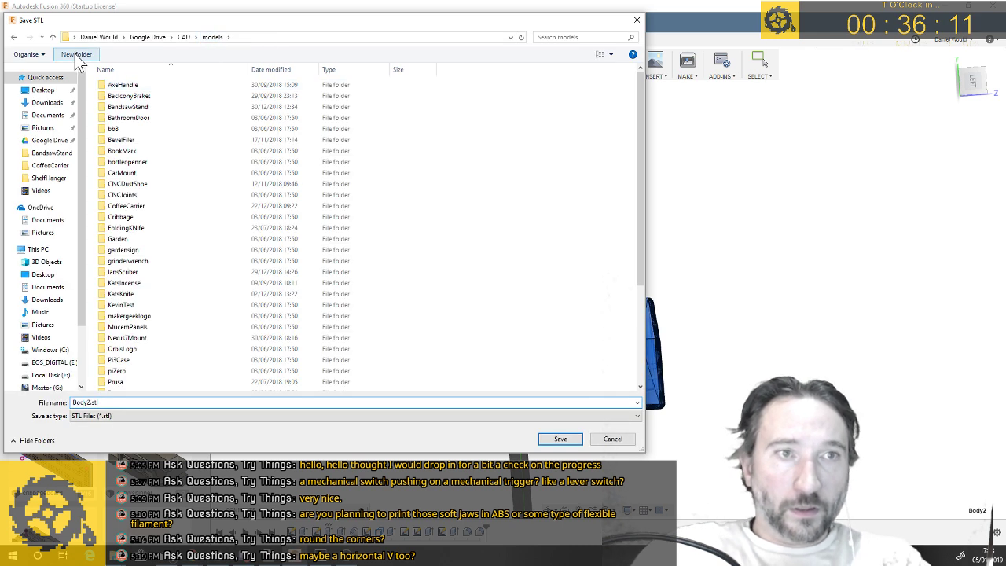
pyautogui.click(76, 58)
pyautogui.write('ViceSoftJaws')
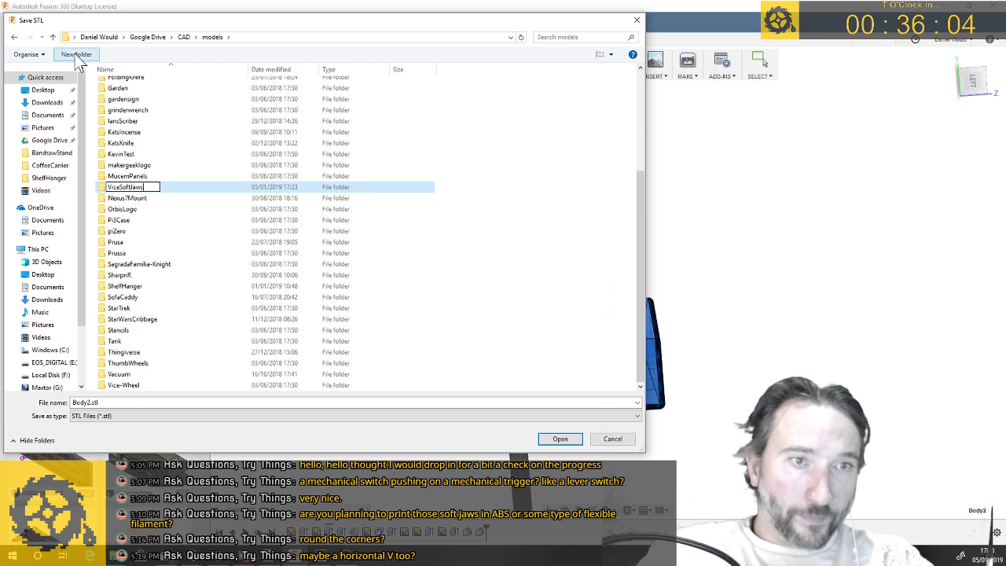
pyautogui.press('Return')
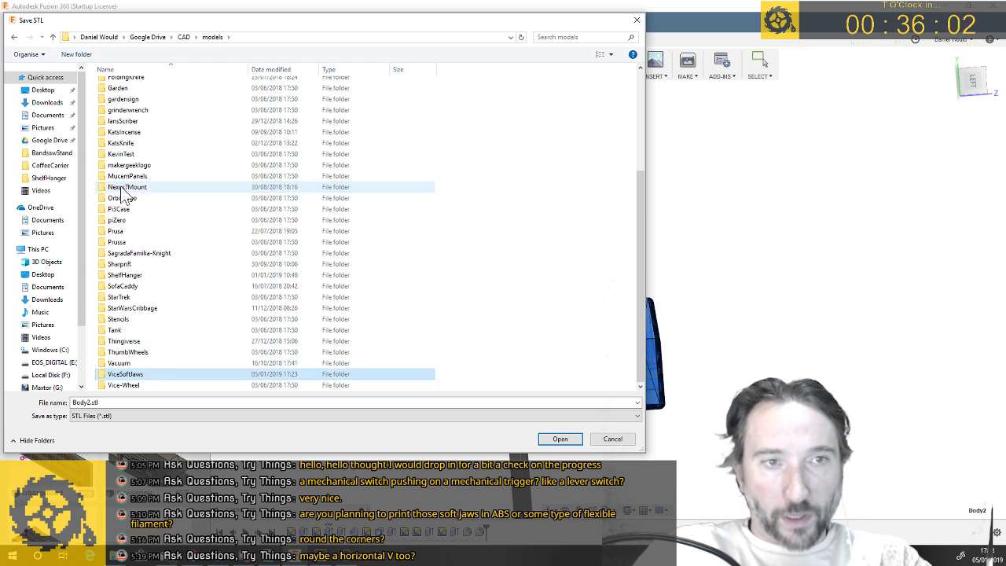
pyautogui.doubleClick(116, 374)
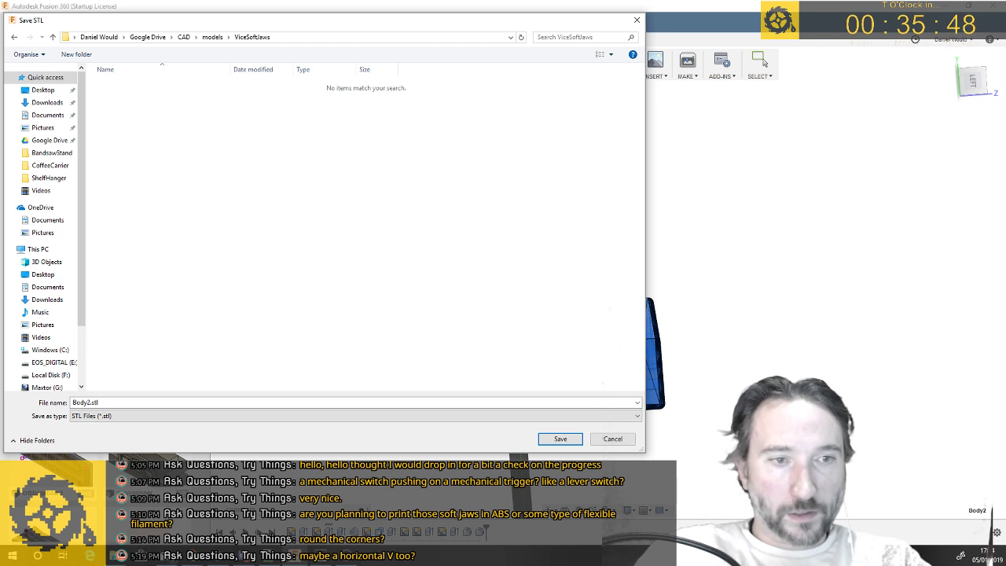
pyautogui.doubleClick(88, 403)
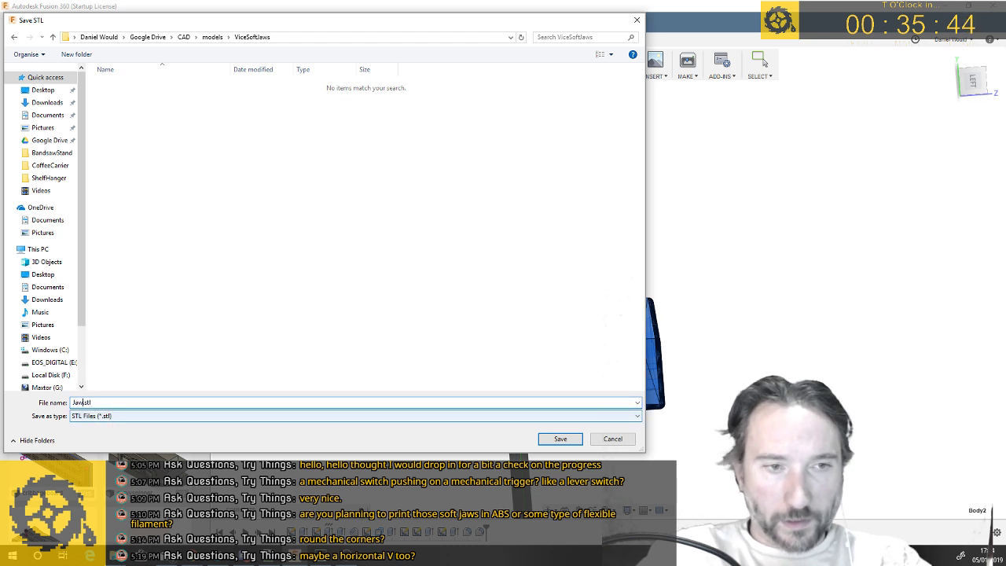
pyautogui.press('Return')
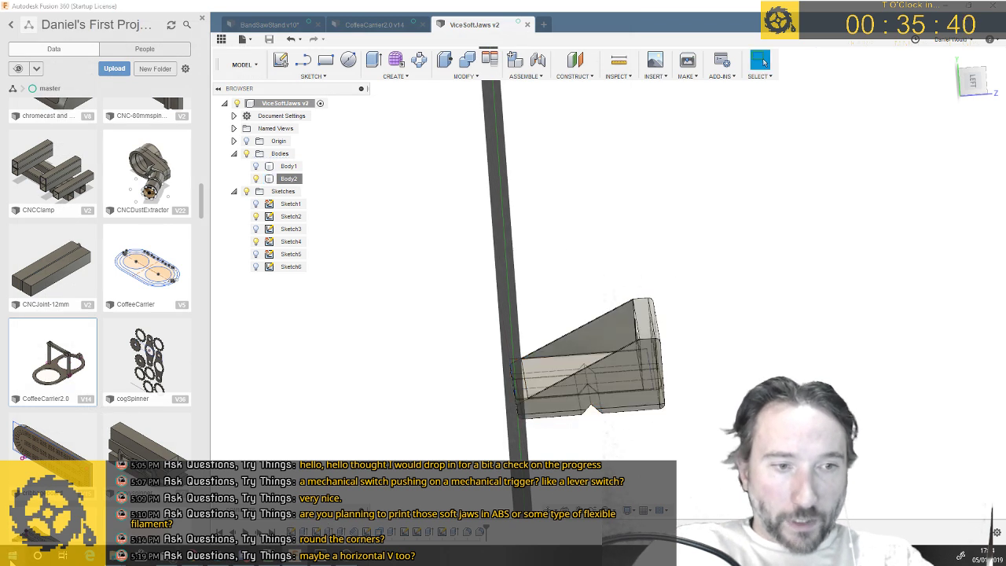
# Launch Prusa3D Slic3r MK3, switch to it and place its window over the modelling window
pyautogui.click(24, 555)
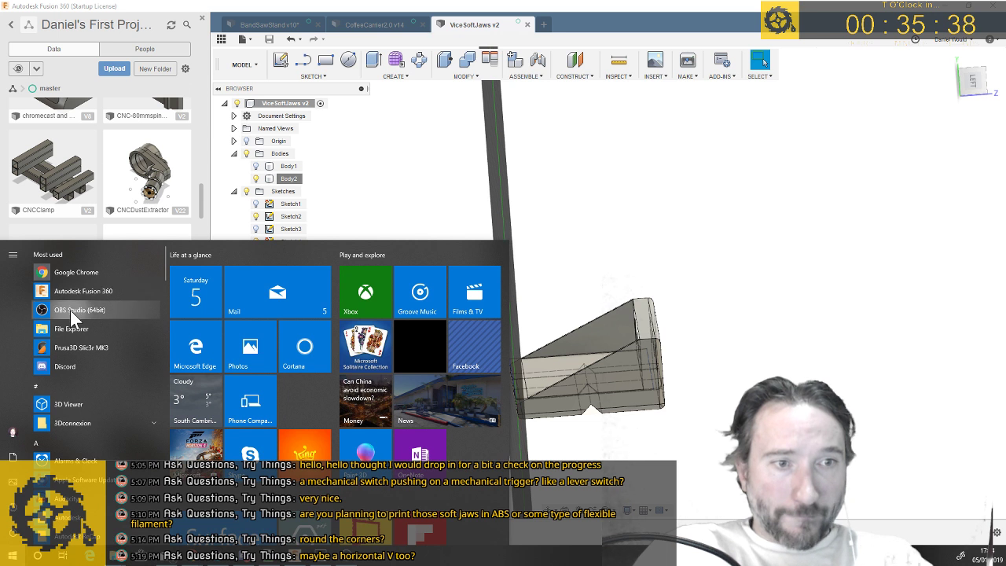
pyautogui.click(81, 351)
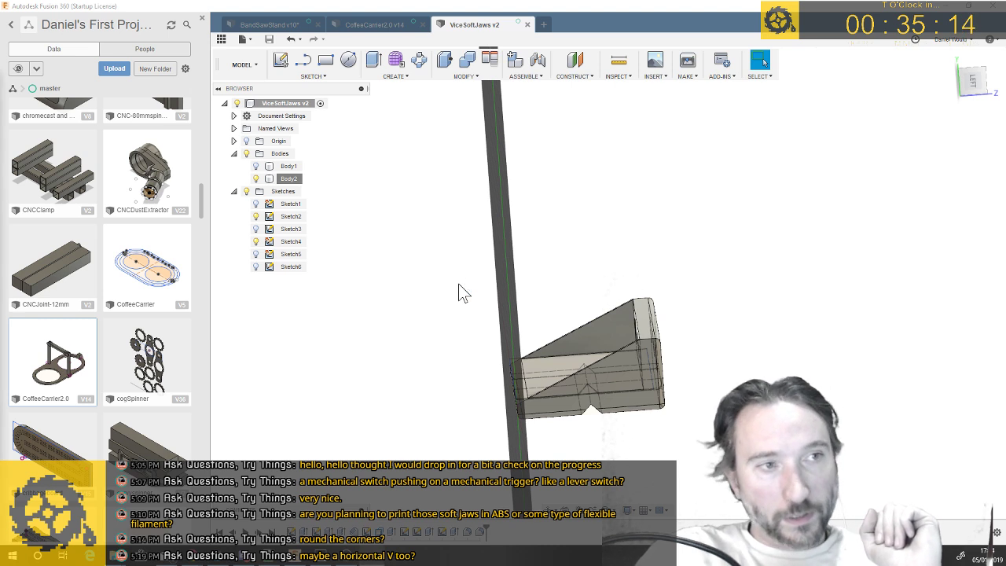
pyautogui.hotkey('alt', 'Tab')
pyautogui.moveTo(478, 61); pyautogui.dragTo(594, 92)
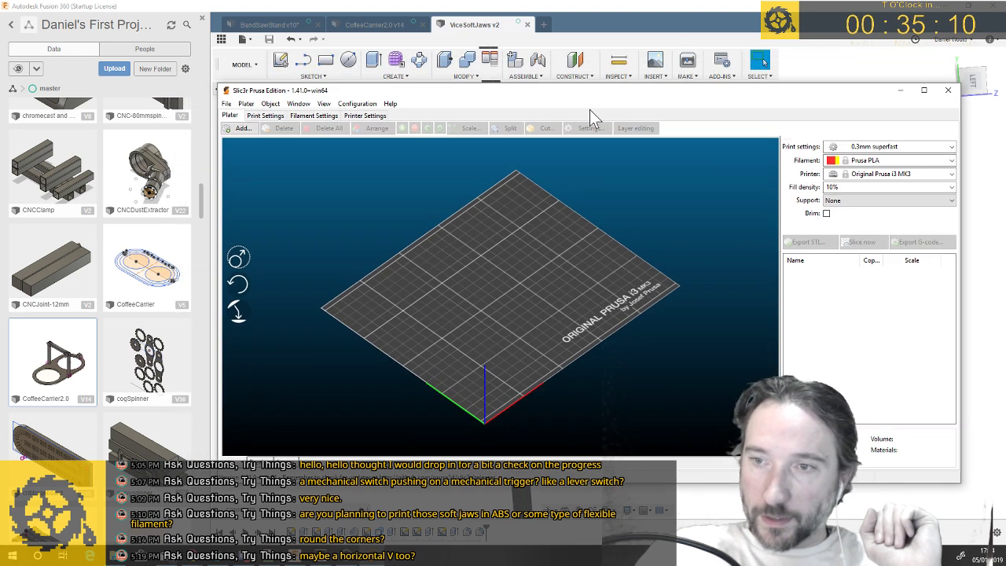
# Add Jaw.stl from the ViceSoftJaws folder inside models to the print bed
pyautogui.click(240, 128)
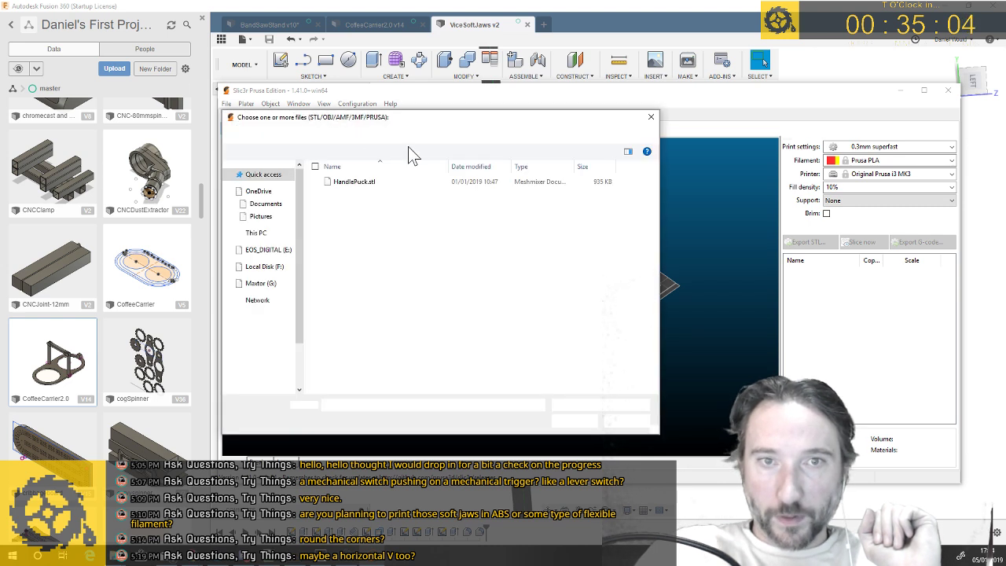
pyautogui.click(430, 133)
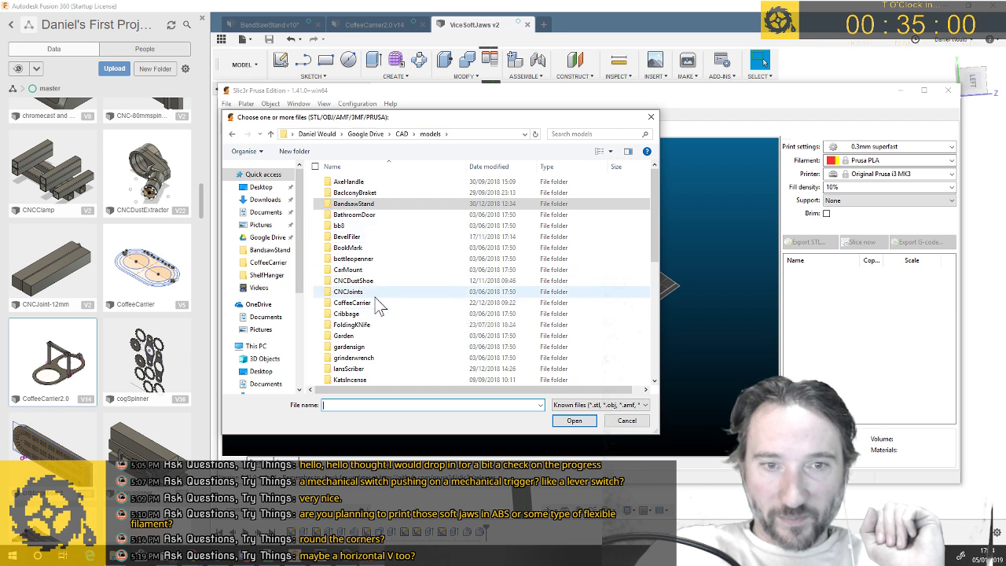
pyautogui.scroll(-4, 378, 303)
pyautogui.scroll(-3, 377, 305)
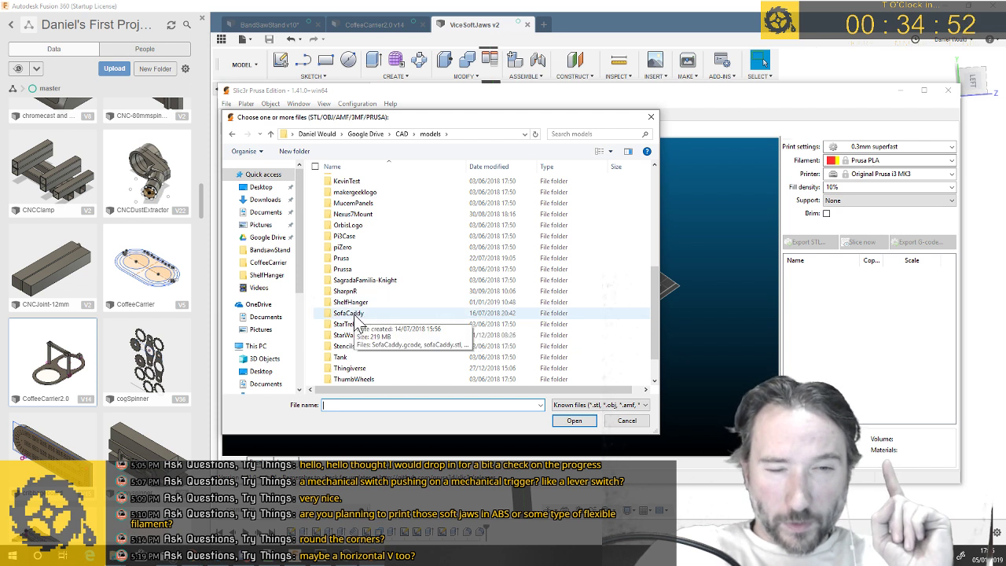
pyautogui.scroll(-1, 356, 318)
pyautogui.click(351, 368)
pyautogui.click(582, 422)
pyautogui.click(343, 182)
pyautogui.click(579, 423)
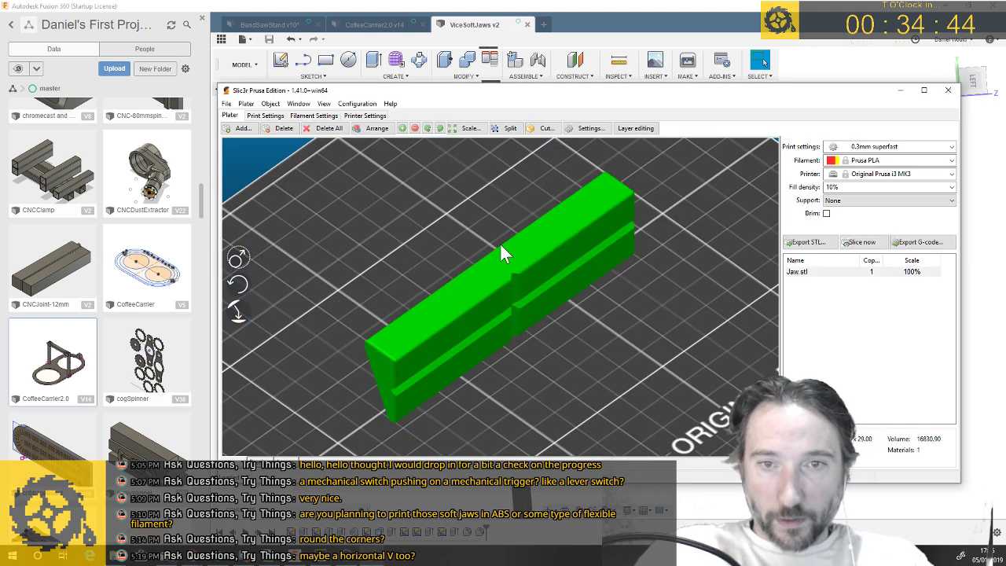
# Lay the jaw flat on the print bed with its grooved front face down
pyautogui.click(246, 307)
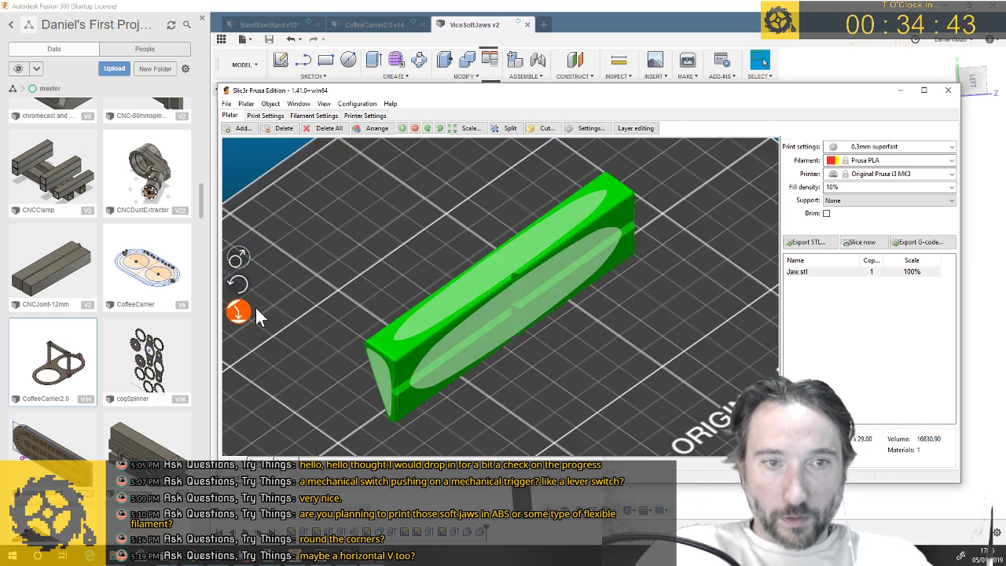
pyautogui.click(503, 313)
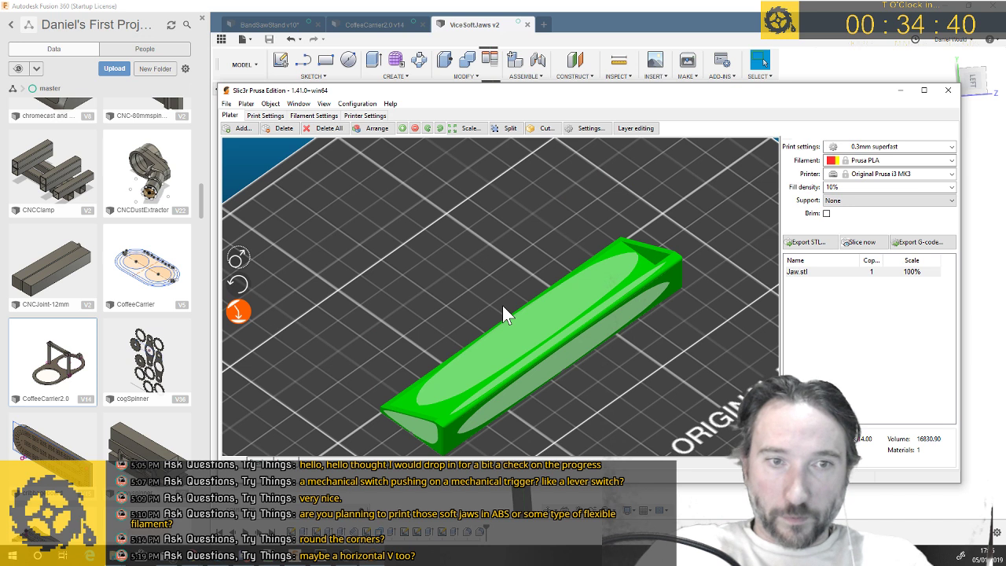
pyautogui.click(240, 312)
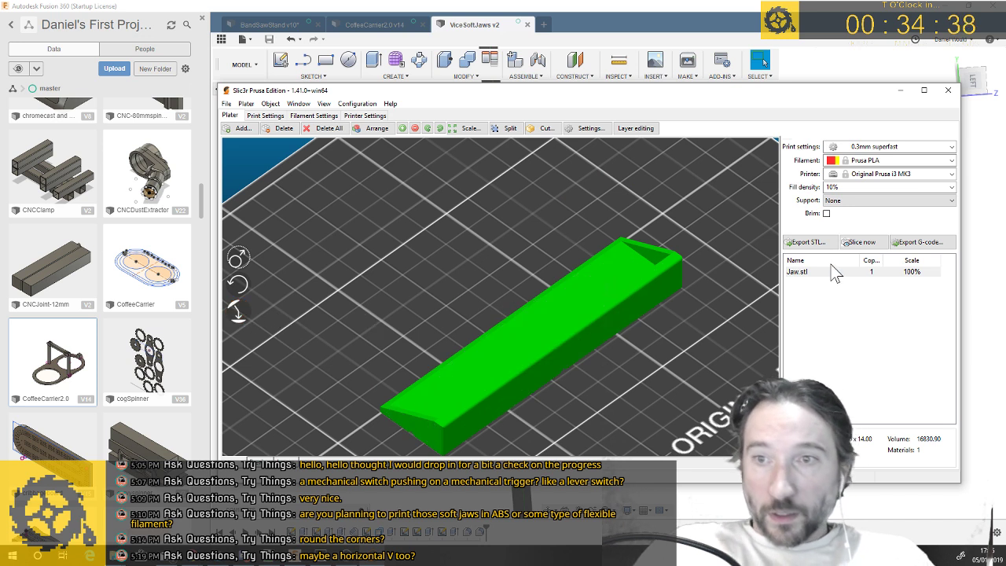
pyautogui.moveTo(664, 364); pyautogui.dragTo(707, 341)
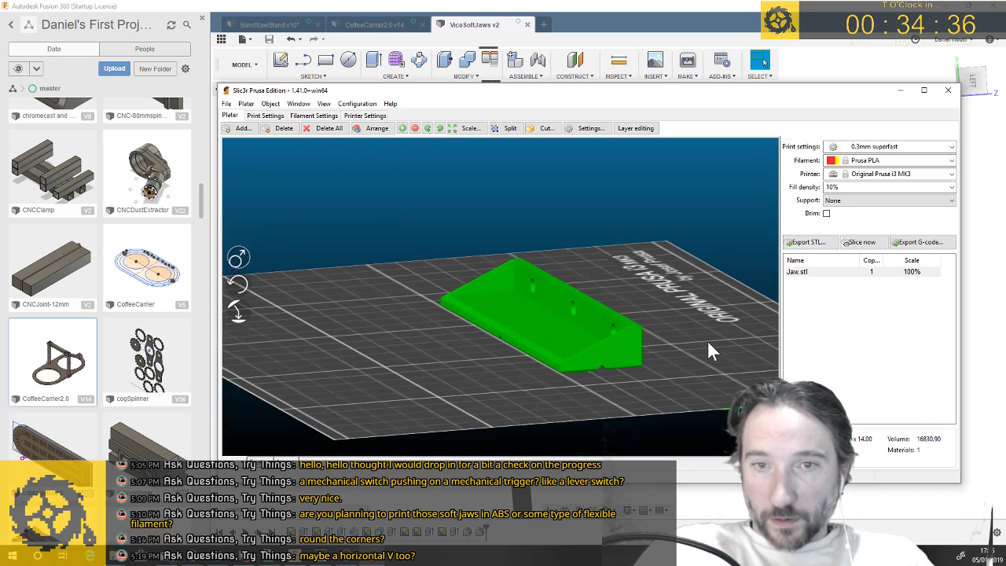
# Slice the jaw and examine its layer preview on the print bed
pyautogui.click(864, 243)
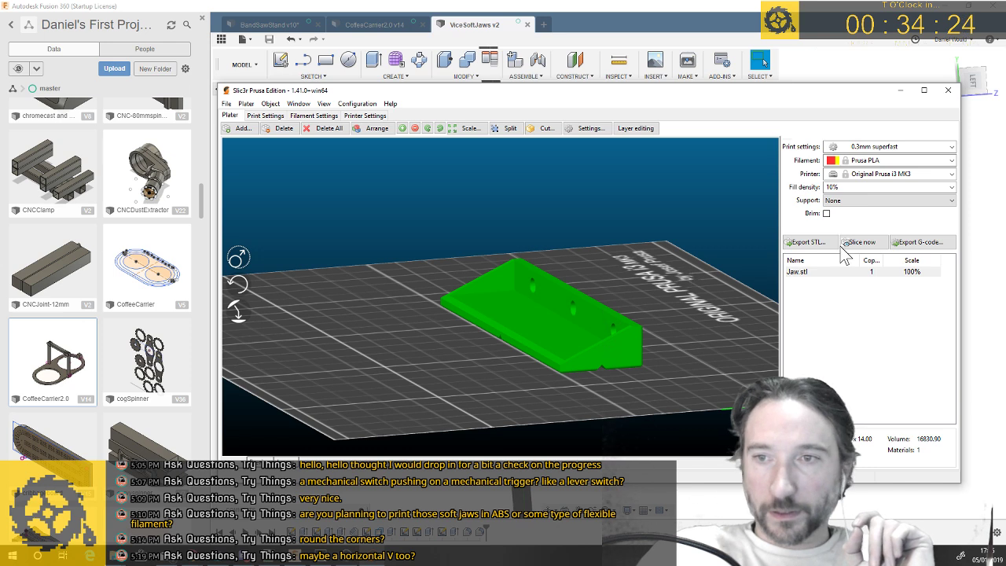
pyautogui.click(943, 248)
pyautogui.moveTo(605, 380); pyautogui.dragTo(638, 372)
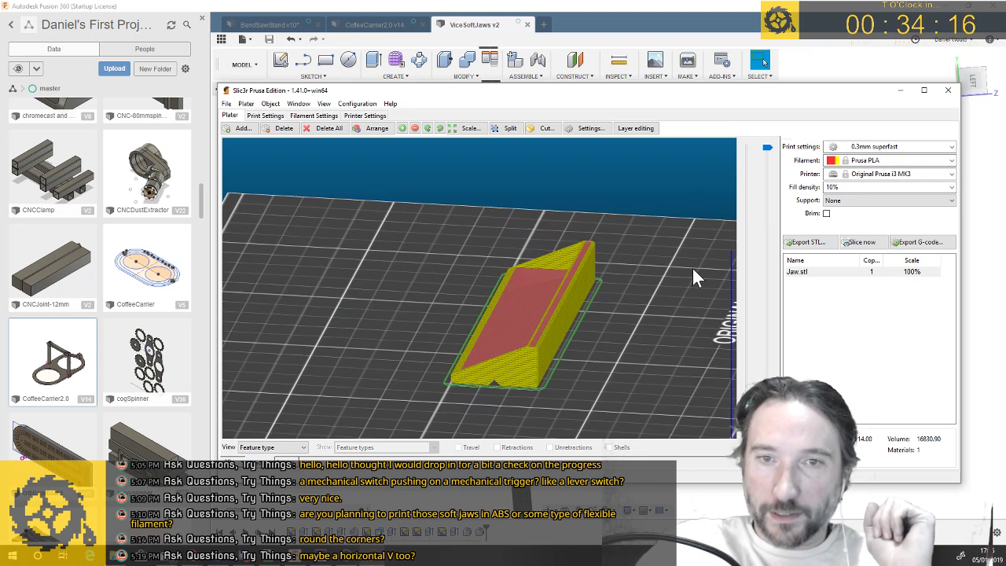
pyautogui.scroll(-2, 573, 354)
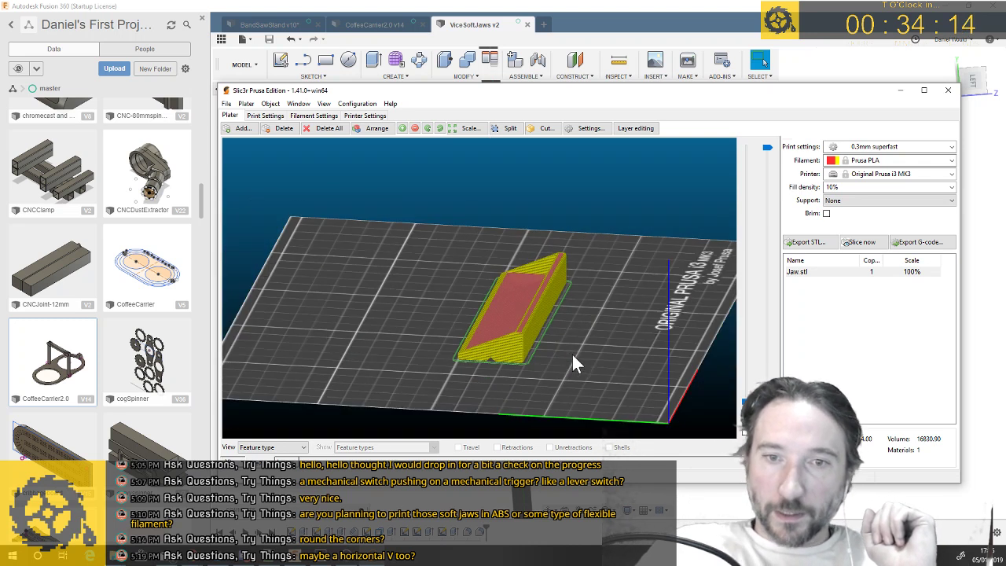
# Check the jaw's layers in the preview and export its G-code as Jaw_0.3mm_PLA_MK3.gcode to the ViceSoftJaws folder inside models
pyautogui.scroll(3, 573, 356)
pyautogui.moveTo(639, 358); pyautogui.dragTo(655, 370)
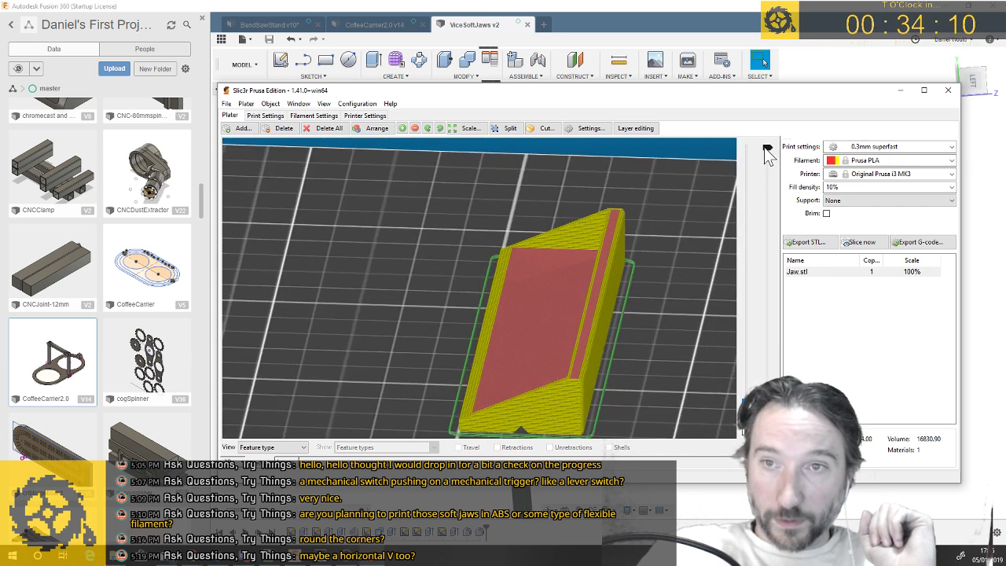
pyautogui.moveTo(767, 151); pyautogui.dragTo(756, 324)
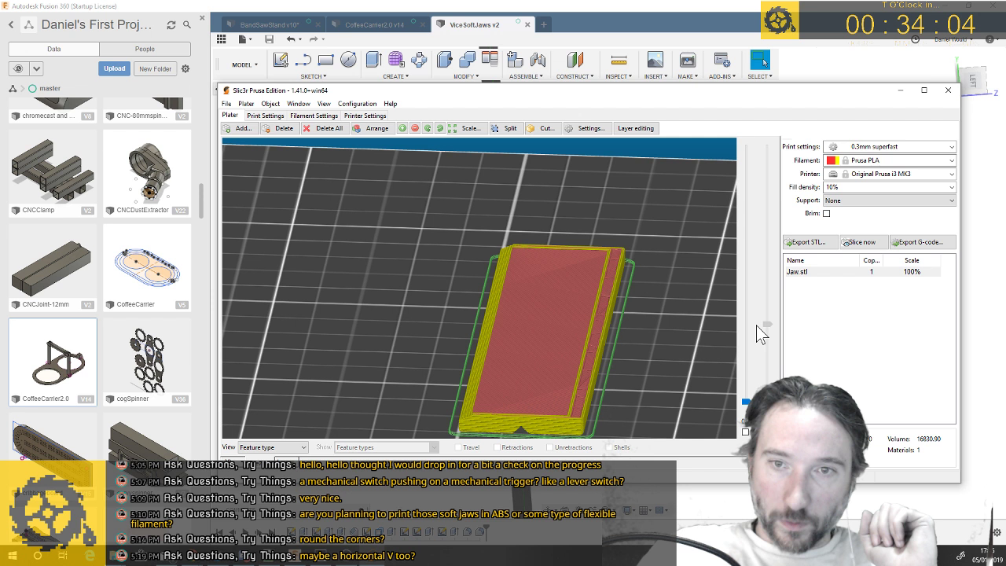
pyautogui.moveTo(758, 326); pyautogui.dragTo(781, 135)
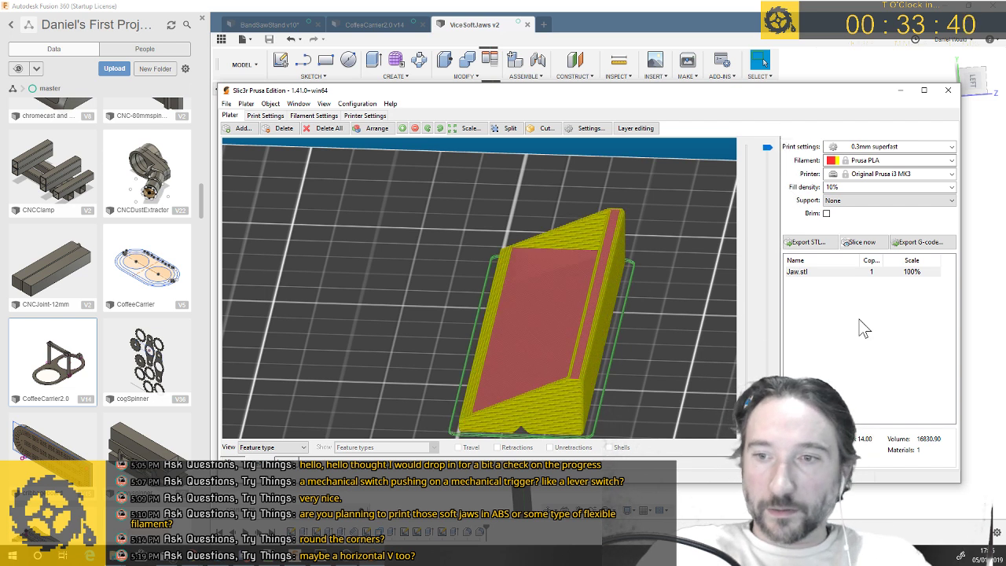
pyautogui.click(918, 241)
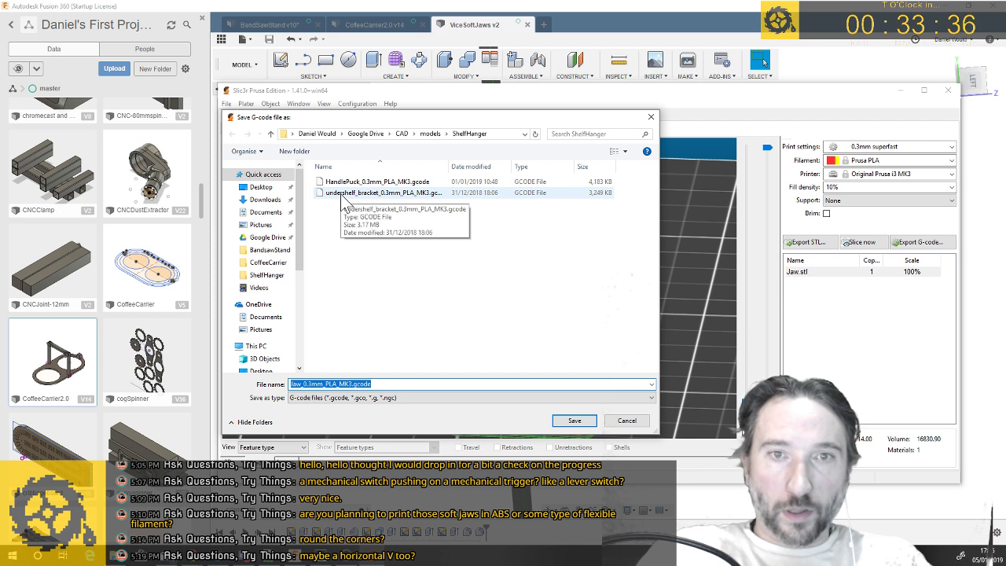
pyautogui.click(430, 133)
pyautogui.scroll(-9, 336, 334)
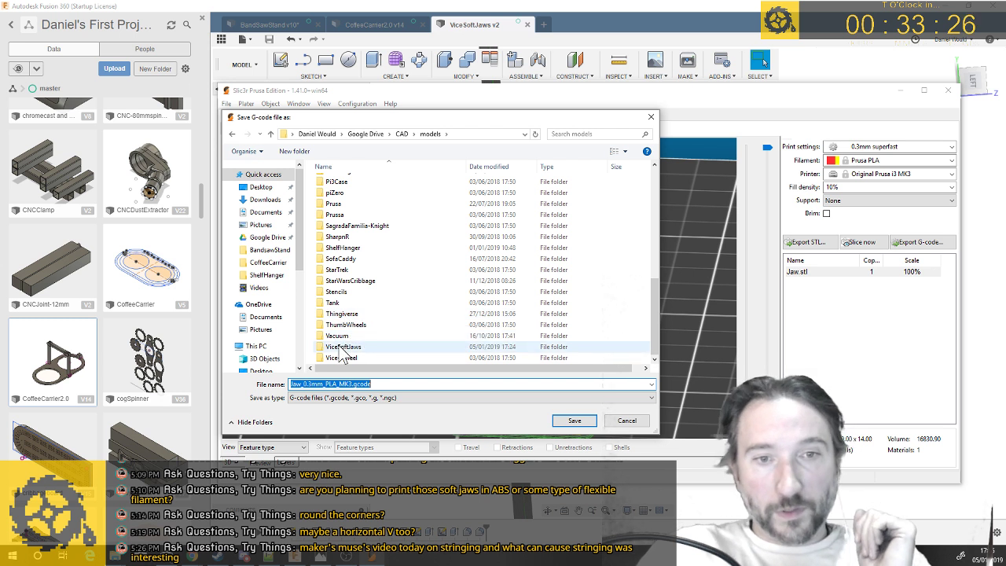
pyautogui.doubleClick(346, 347)
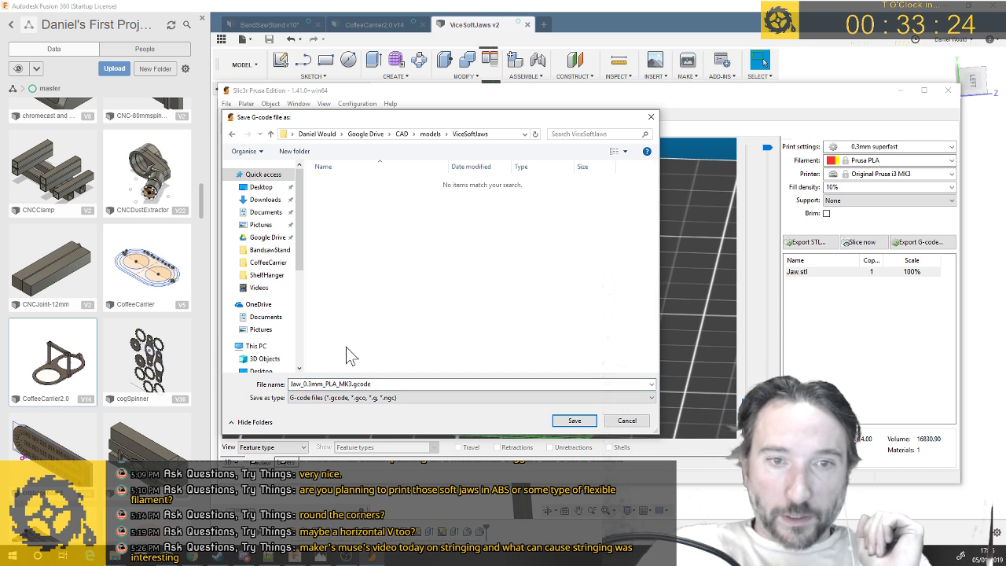
pyautogui.click(575, 422)
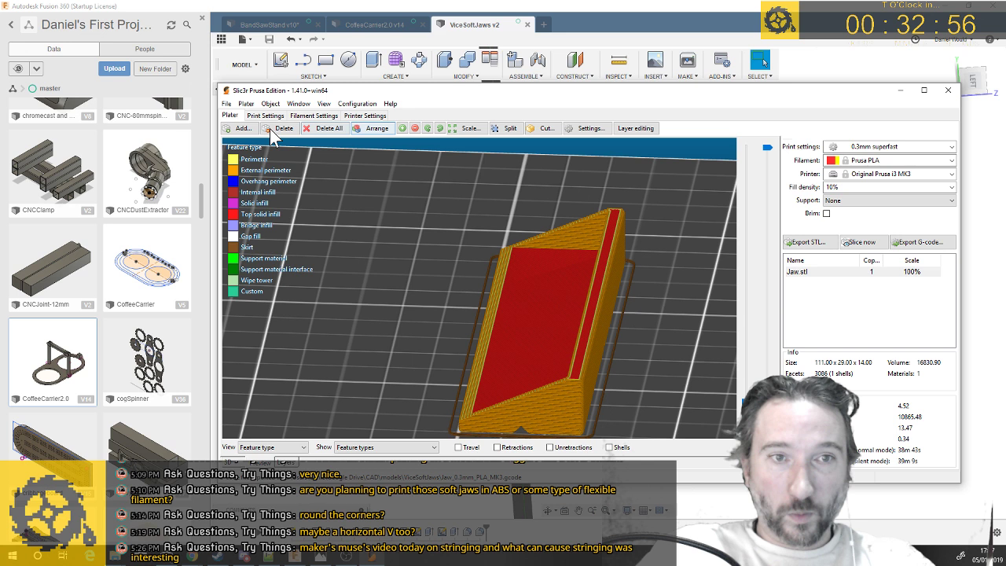
# Try adding a second copy of the jaw beside the first and decrease the number of copies again
pyautogui.click(230, 462)
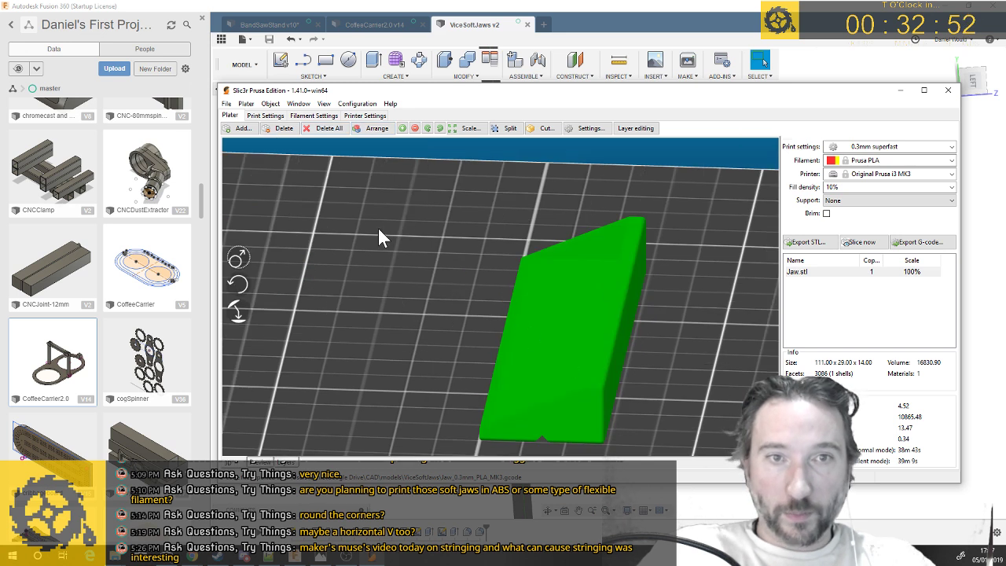
pyautogui.rightClick(530, 275)
pyautogui.click(568, 293)
pyautogui.moveTo(464, 299); pyautogui.dragTo(647, 286)
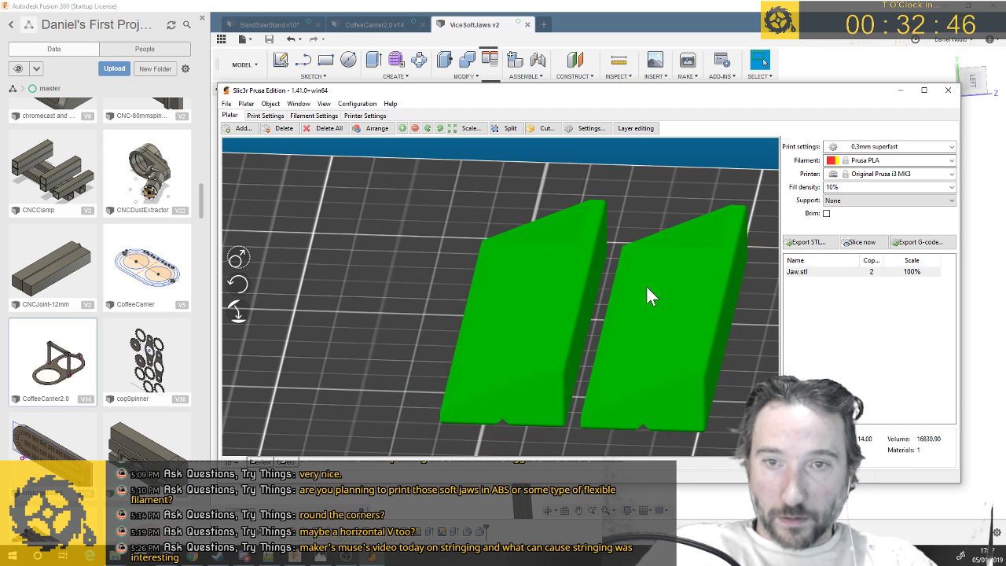
pyautogui.moveTo(408, 380)
pyautogui.mouseDown()
pyautogui.moveTo(415, 395)
pyautogui.moveTo(410, 384)
pyautogui.mouseUp()
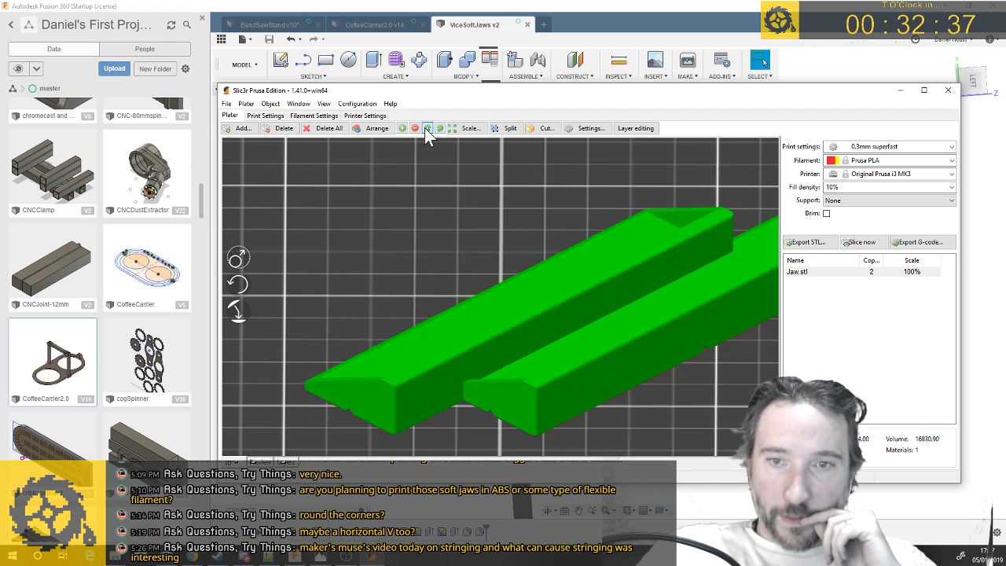
pyautogui.press('1')
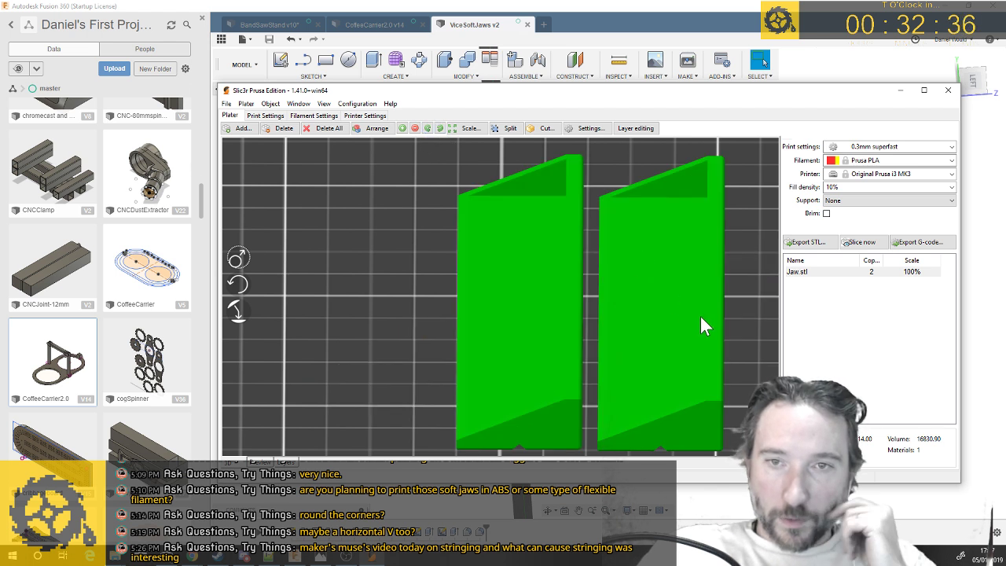
pyautogui.scroll(-3, 455, 325)
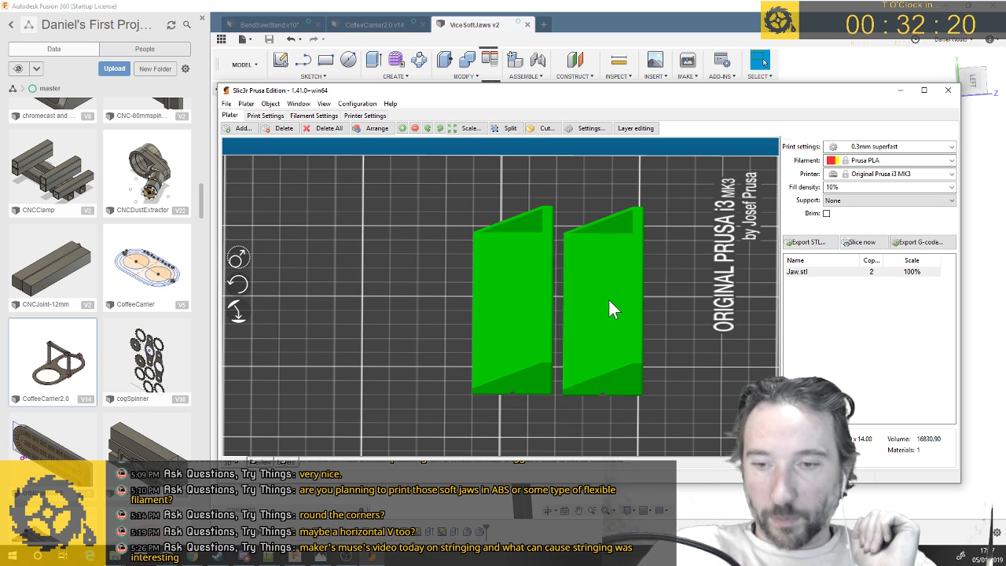
pyautogui.rightClick(518, 258)
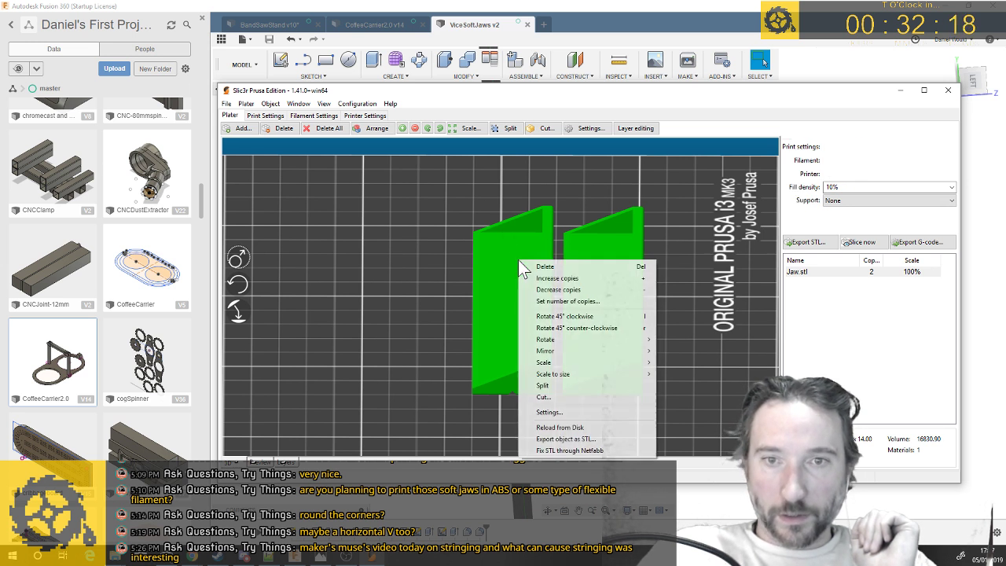
pyautogui.click(551, 288)
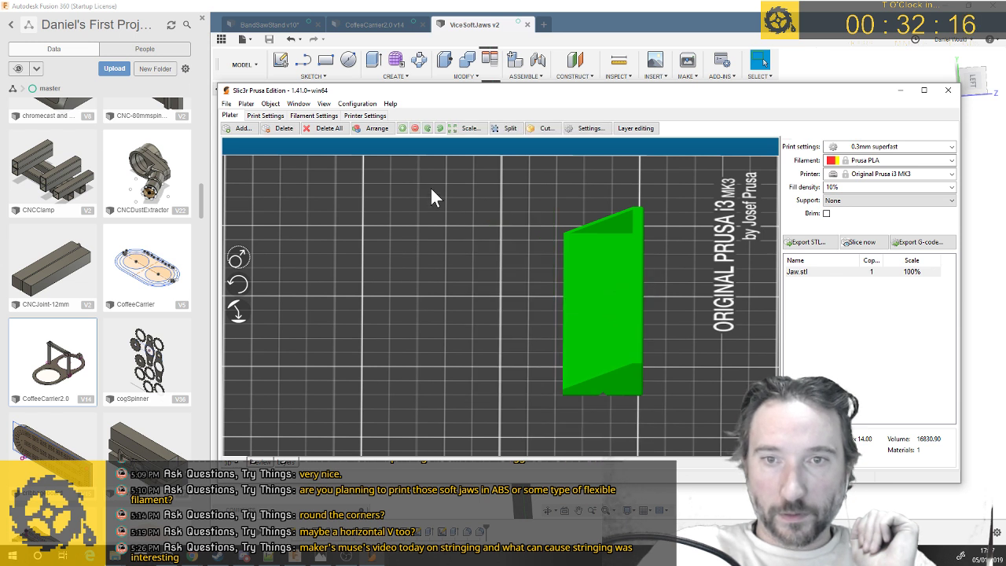
# Move the jaw toward the middle of the print bed and add Jaw.stl a second time as a separate object
pyautogui.moveTo(621, 286); pyautogui.dragTo(502, 281)
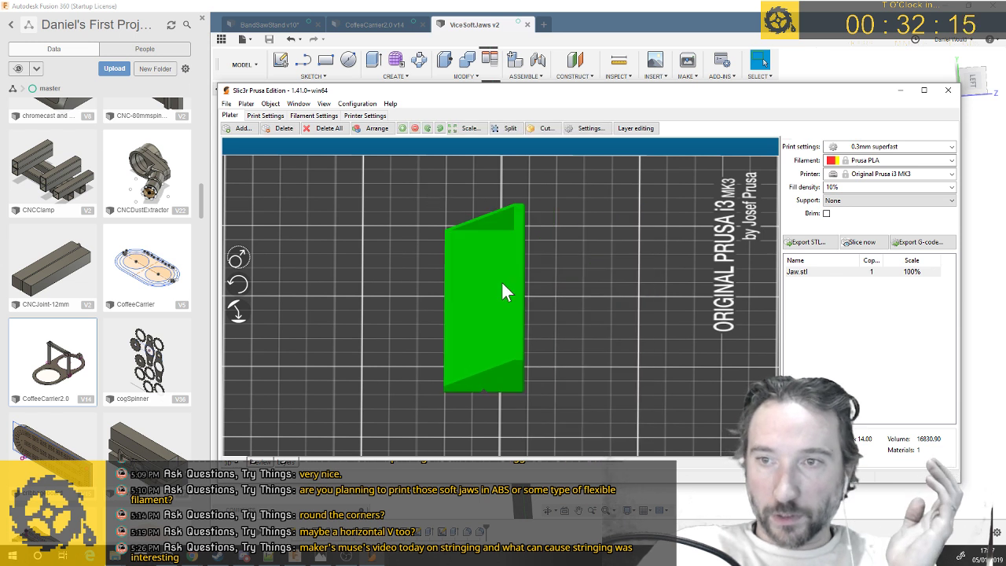
pyautogui.click(246, 130)
pyautogui.hotkey('ctrl', 'i')
pyautogui.click(346, 182)
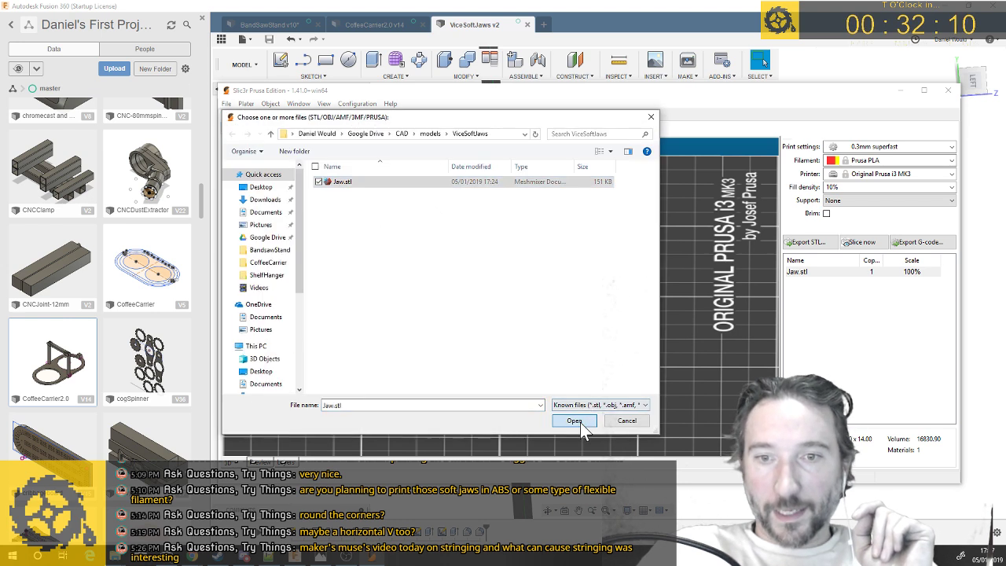
pyautogui.click(577, 422)
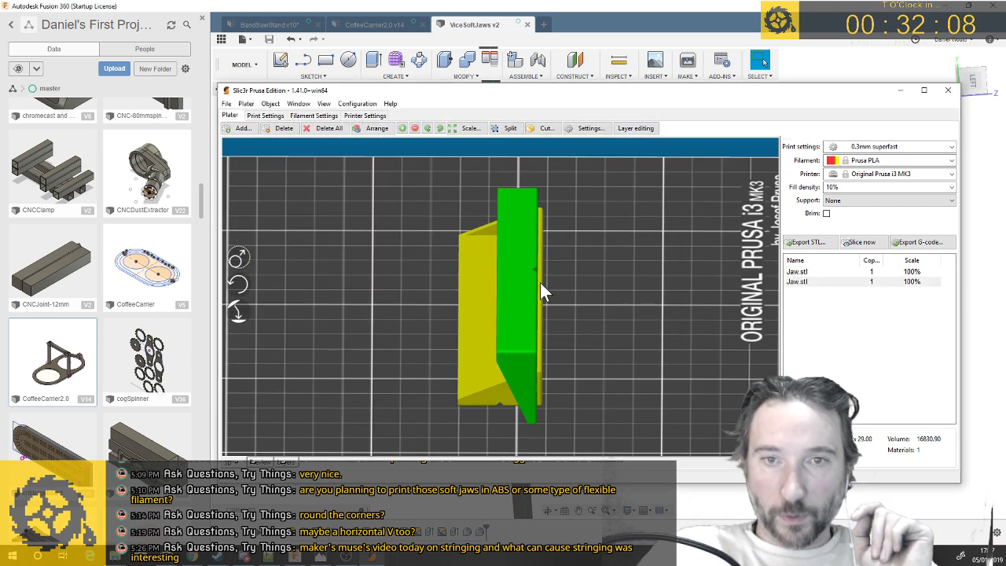
# Shift the newly added jaw aside and lay it flat on the bed with its grooved face down
pyautogui.moveTo(534, 386); pyautogui.dragTo(591, 359)
pyautogui.press('0')
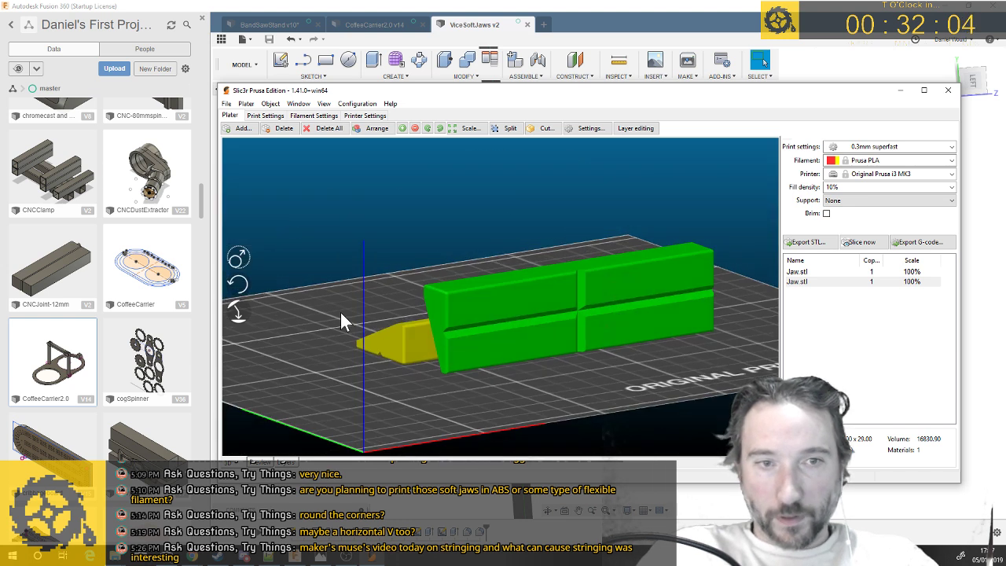
pyautogui.click(237, 285)
pyautogui.click(238, 310)
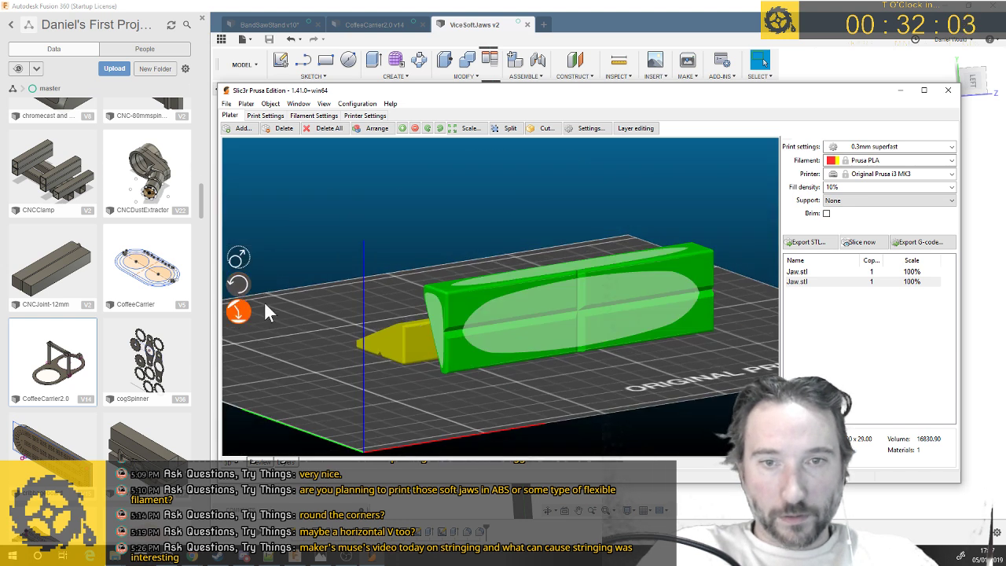
pyautogui.click(502, 313)
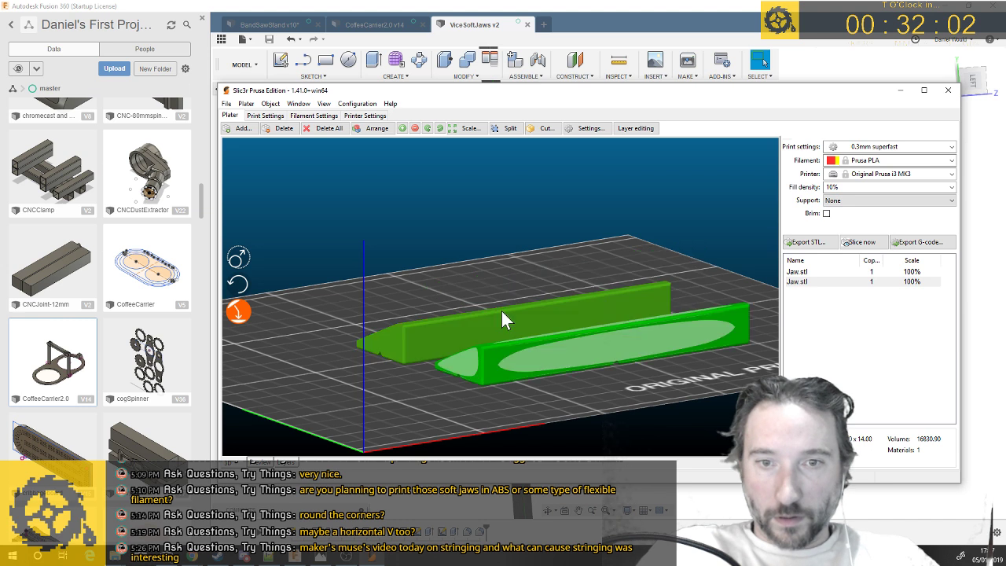
# Rotate the second jaw 180° in 45° increments and place it close beside the first, mirroring its orientation
pyautogui.press('1')
pyautogui.click(427, 128)
pyautogui.click(427, 129)
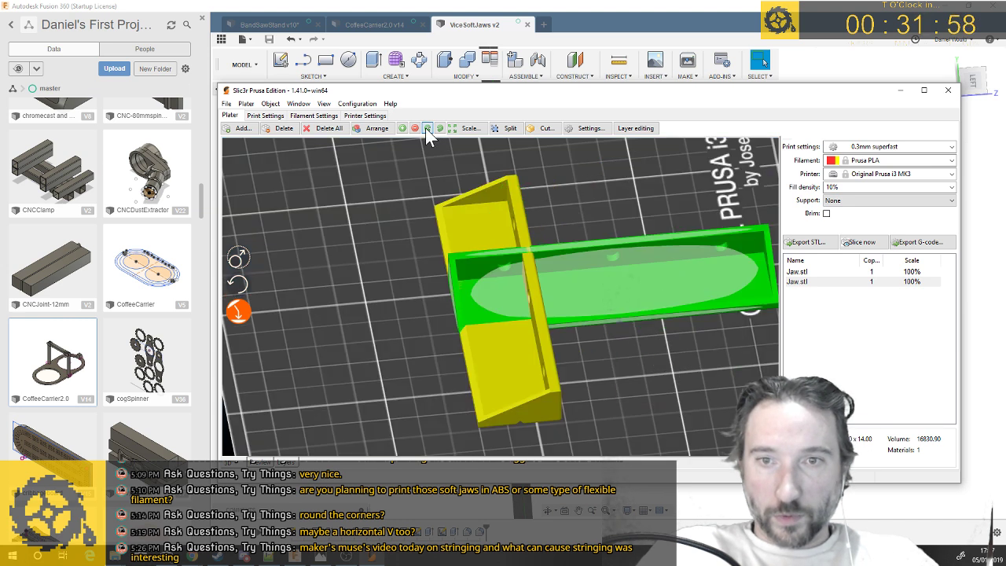
pyautogui.click(425, 127)
pyautogui.click(425, 127)
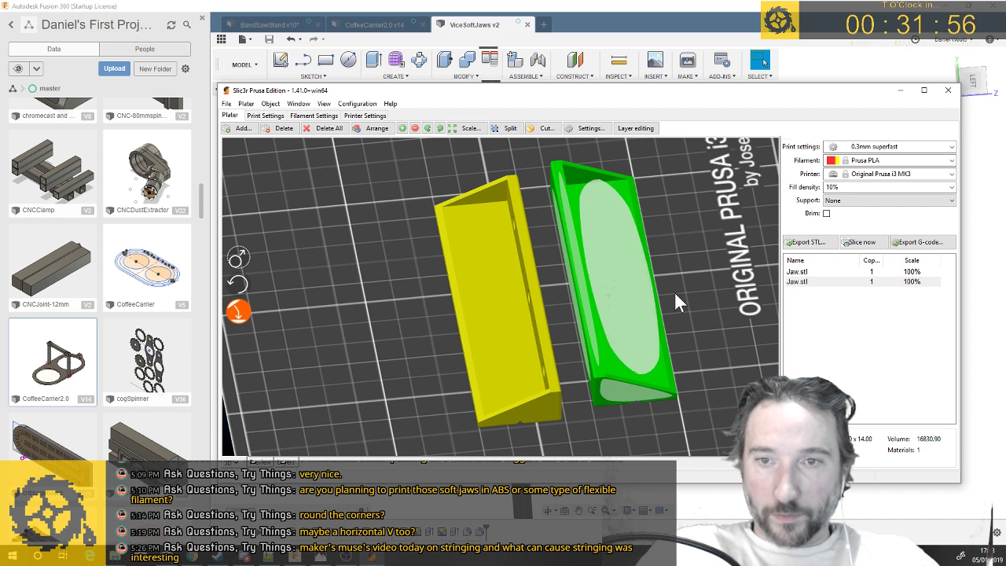
pyautogui.click(638, 302)
pyautogui.moveTo(623, 308); pyautogui.dragTo(607, 310)
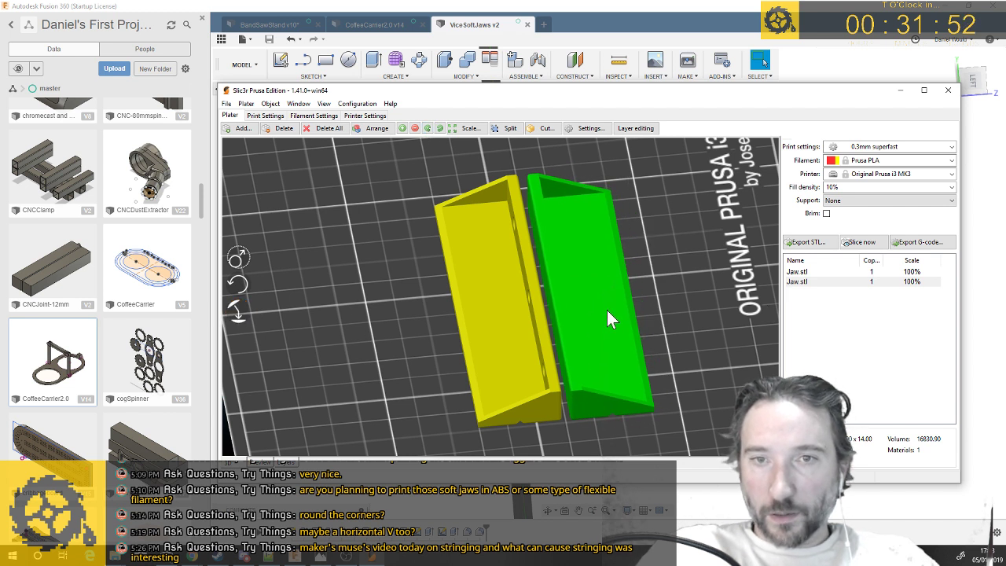
pyautogui.moveTo(675, 319)
pyautogui.mouseDown()
pyautogui.moveTo(666, 321)
pyautogui.moveTo(671, 311)
pyautogui.mouseUp()
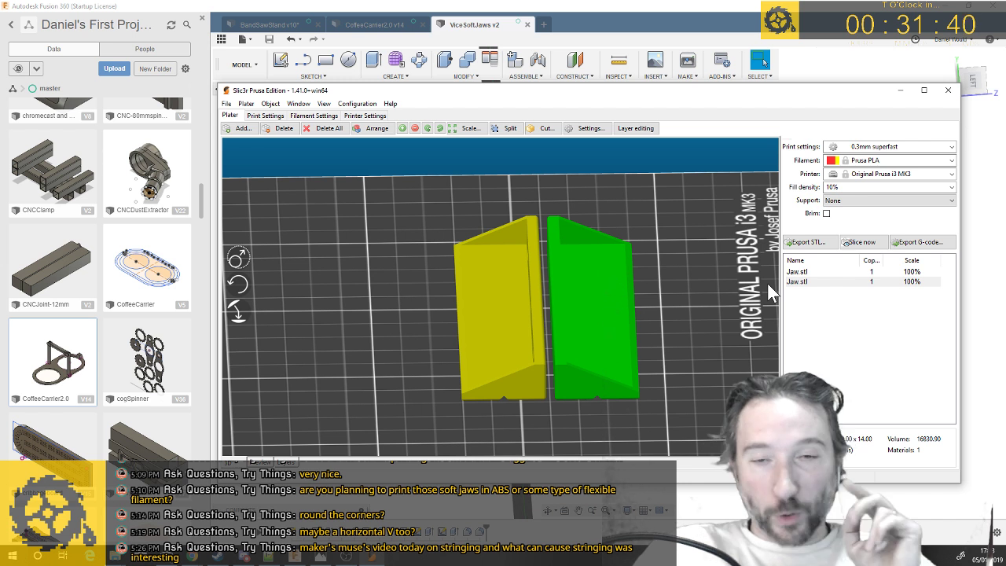
# Export the G-code for both jaws as Jaw_0.3mm_PLA_MK3.gcode in the ViceSoftJaws folder, replacing the existing file
pyautogui.click(862, 243)
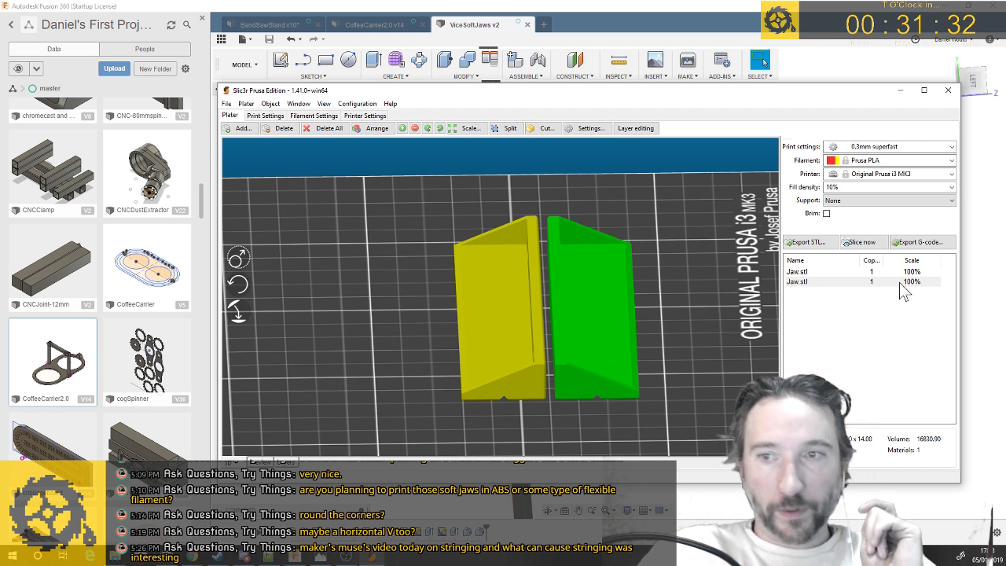
pyautogui.click(922, 243)
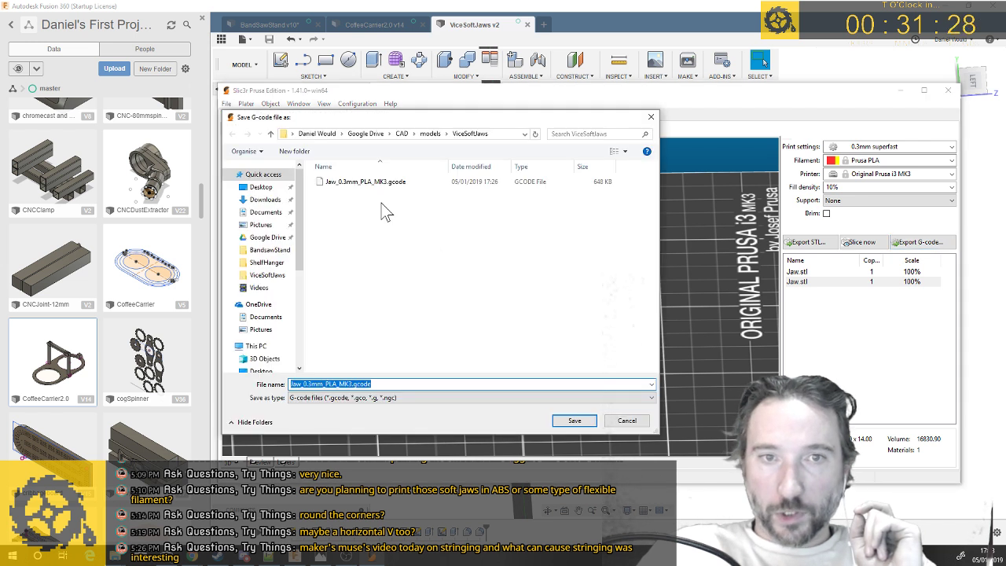
pyautogui.click(574, 420)
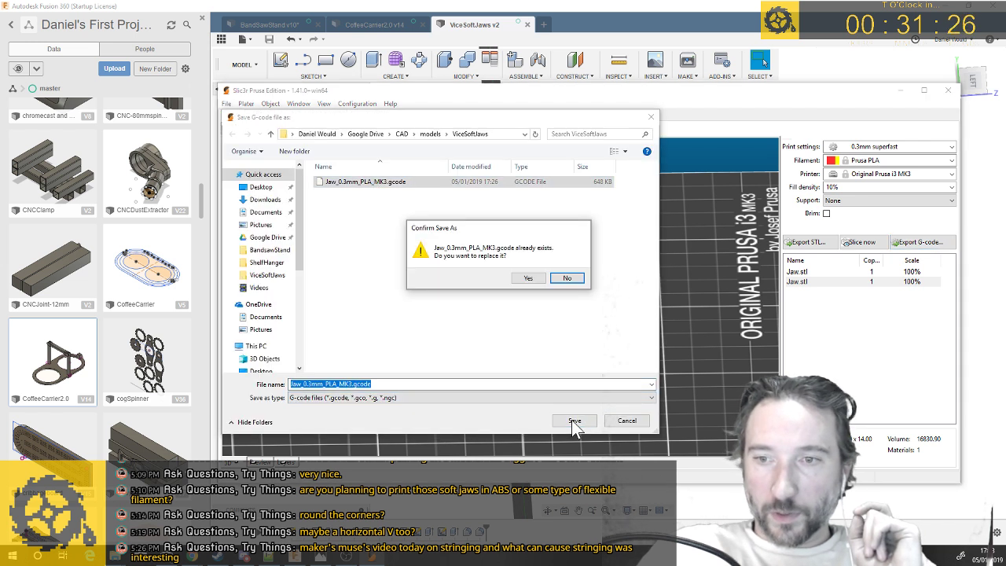
pyautogui.click(530, 282)
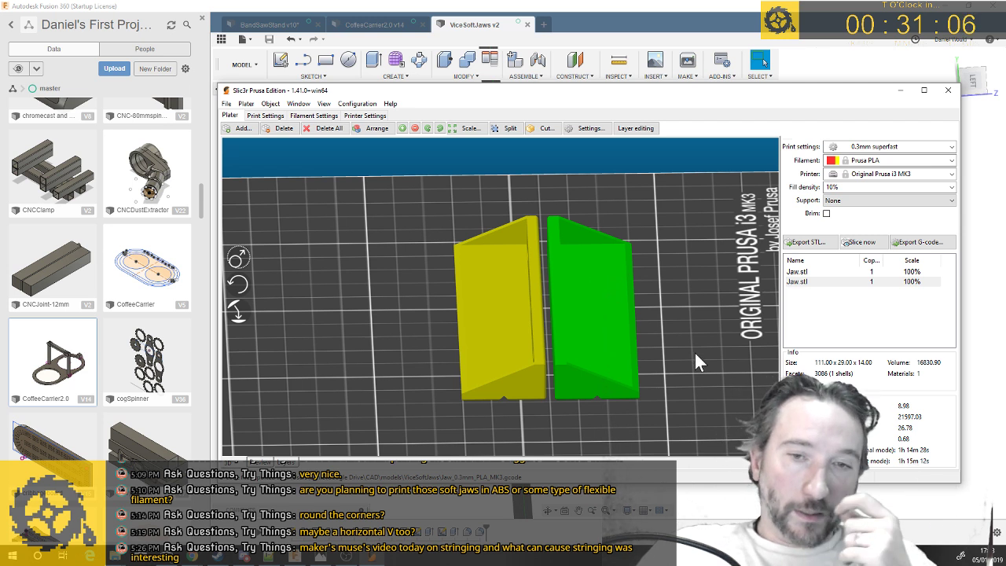
pyautogui.moveTo(695, 351); pyautogui.dragTo(542, 259)
# Switch to the CoffeeCarrier2.0 design in Fusion 360 and paste another copy of the Leg2 component into it
pyautogui.hotkey('alt', 'Tab')
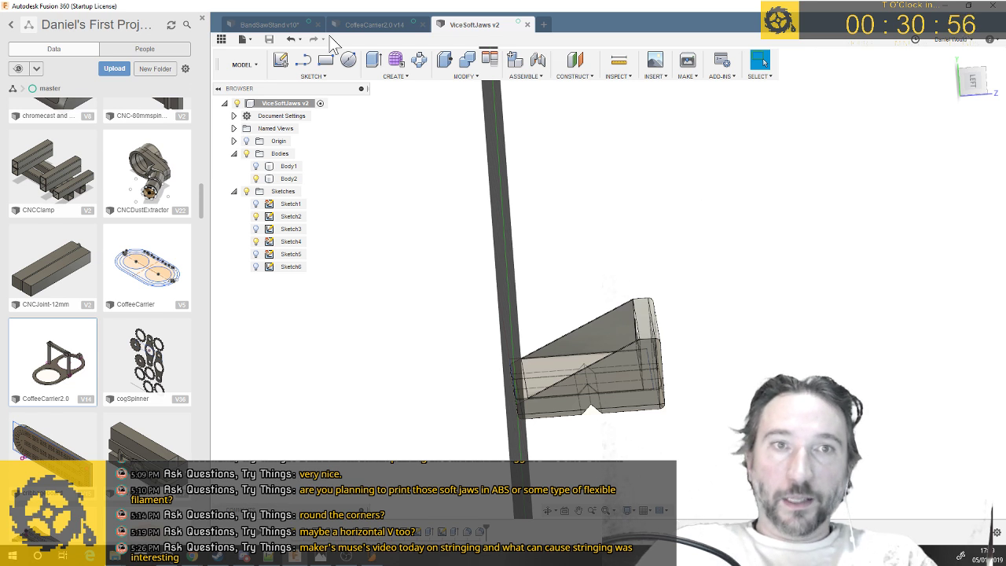
pyautogui.click(366, 27)
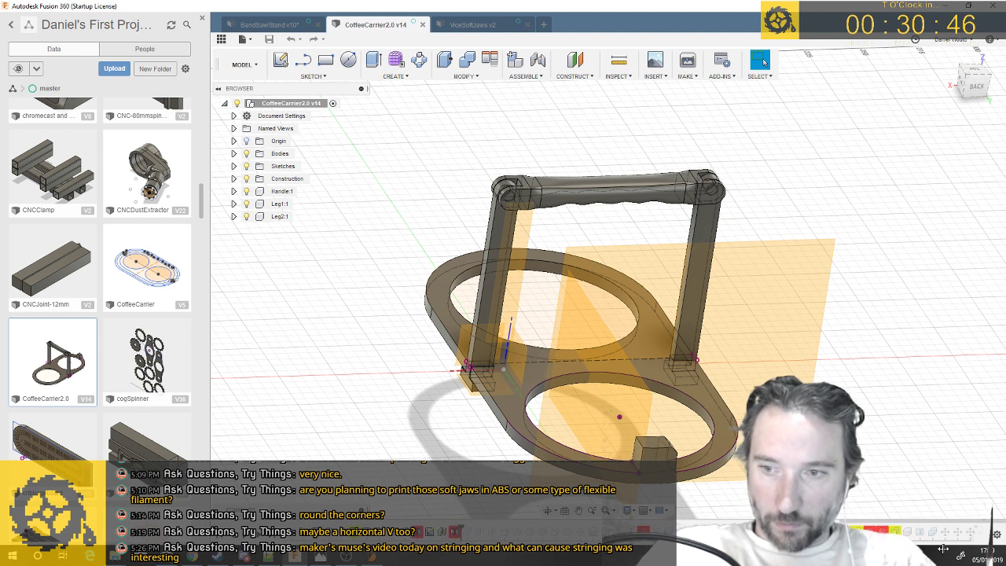
pyautogui.hotkey('ctrl', 'v')
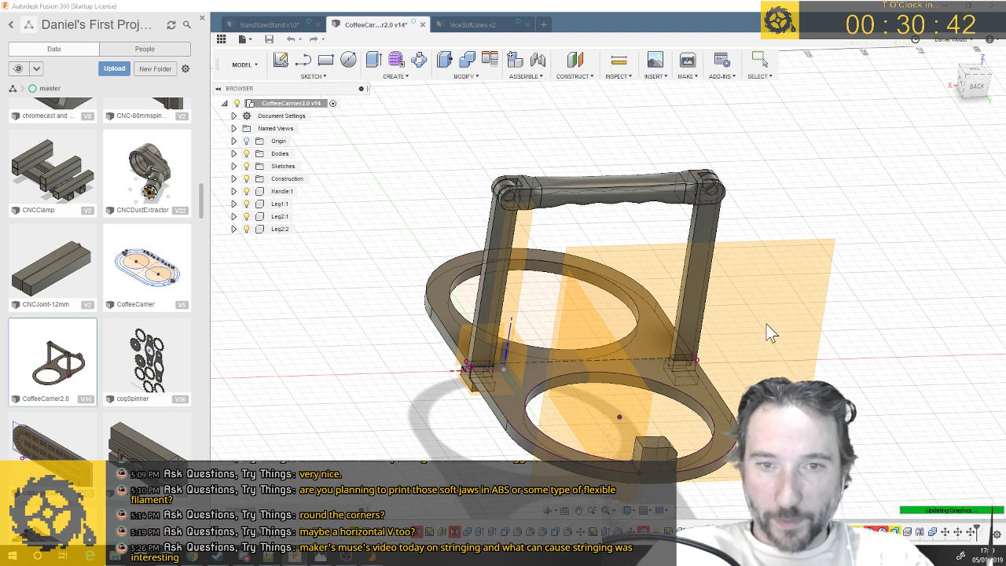
pyautogui.press('Return')
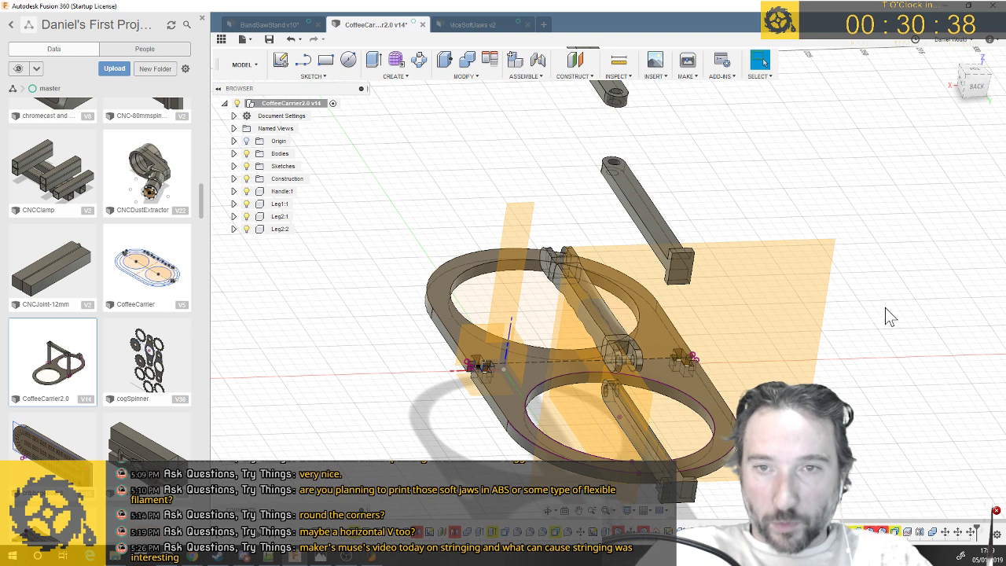
pyautogui.keyDown('shift'); pyautogui.moveTo(918, 312); pyautogui.dragTo(923, 315, button='middle'); pyautogui.keyUp('shift')
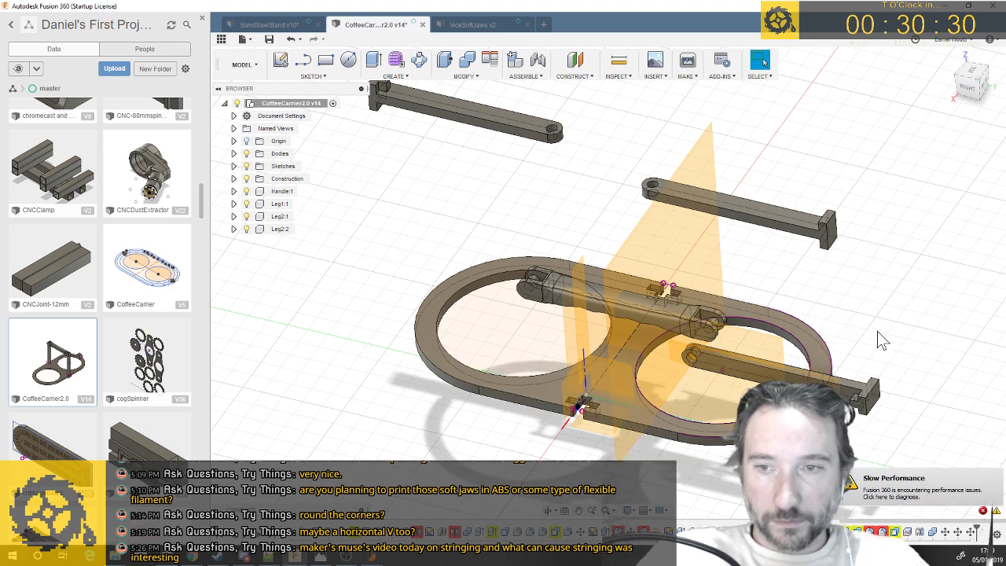
pyautogui.keyDown('shift'); pyautogui.moveTo(910, 355); pyautogui.dragTo(904, 357, button='middle'); pyautogui.keyUp('shift')
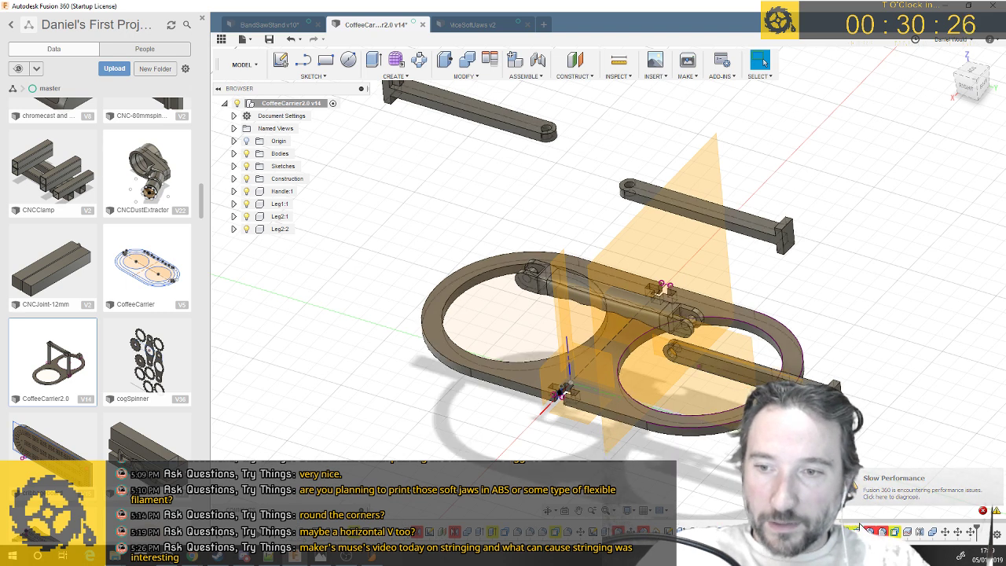
pyautogui.keyDown('shift'); pyautogui.moveTo(786, 521); pyautogui.dragTo(802, 505, button='middle'); pyautogui.keyUp('shift')
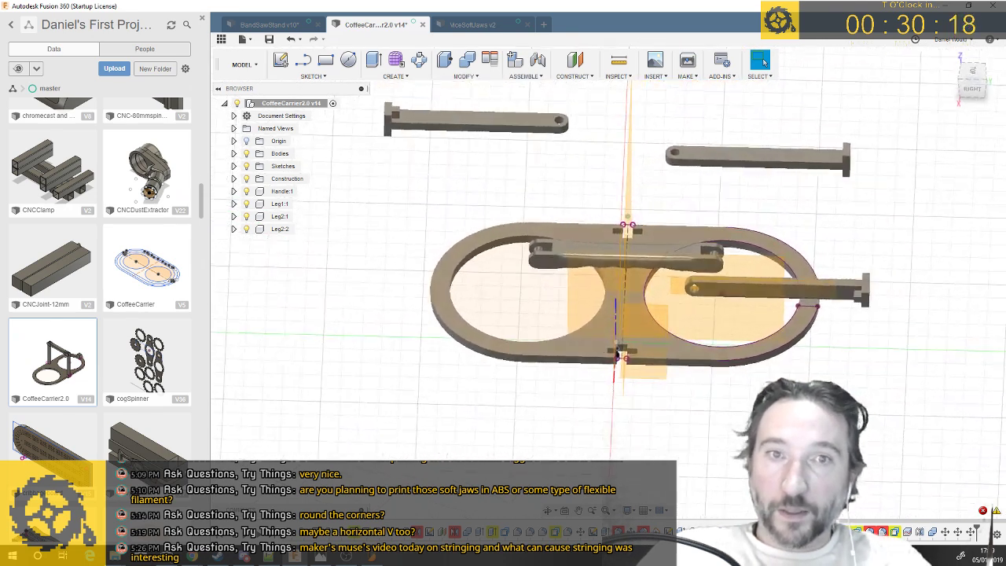
# Hide the Leg1 component and the construction geometry so the carrier base is unobstructed
pyautogui.click(782, 167)
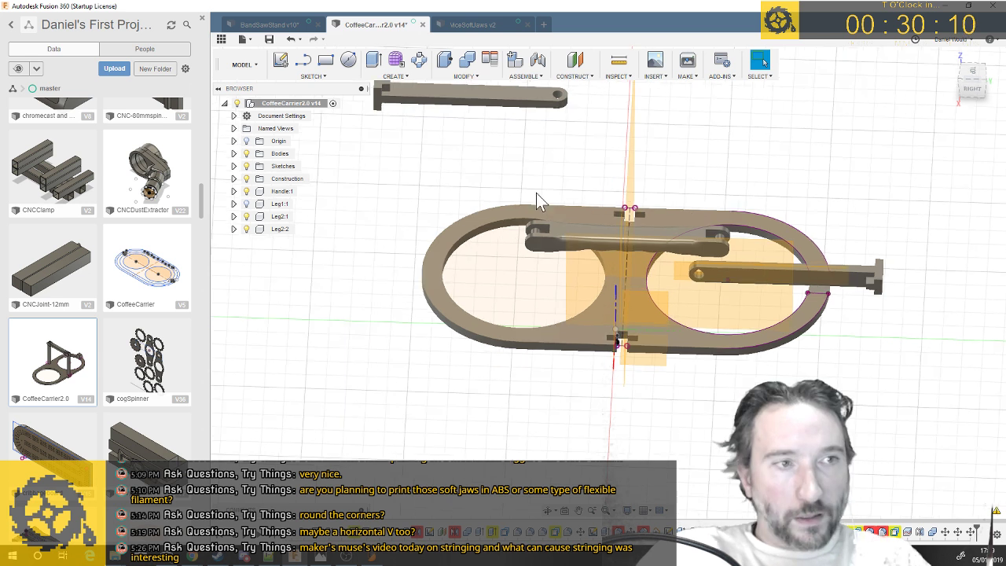
pyautogui.click(247, 180)
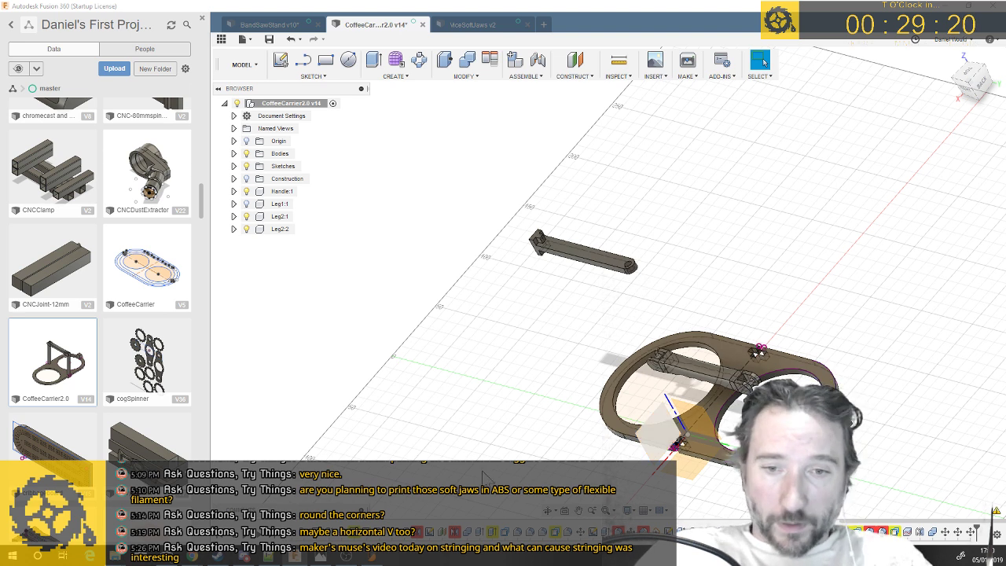
pyautogui.keyDown('shift'); pyautogui.moveTo(519, 473); pyautogui.dragTo(716, 468, button='middle'); pyautogui.keyUp('shift')
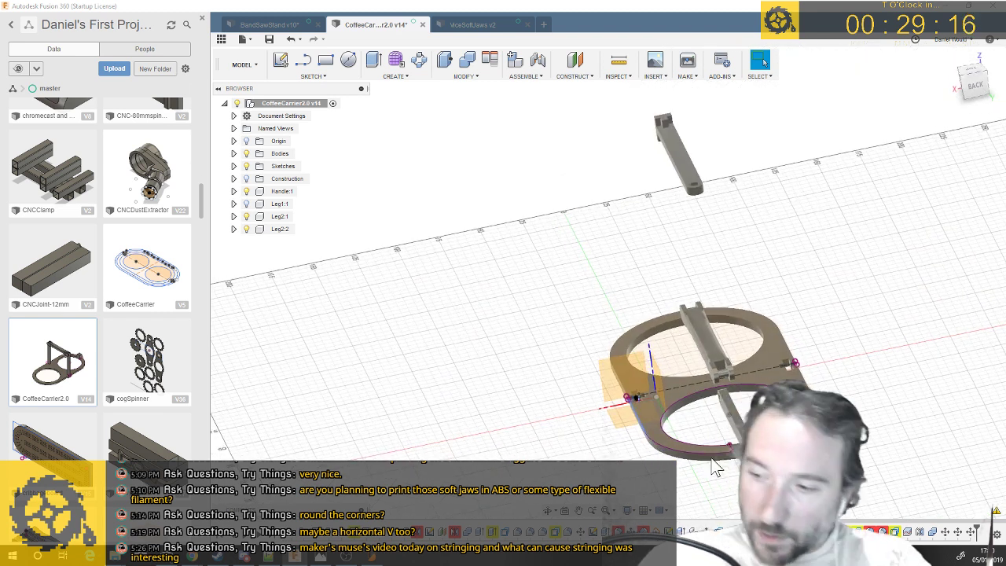
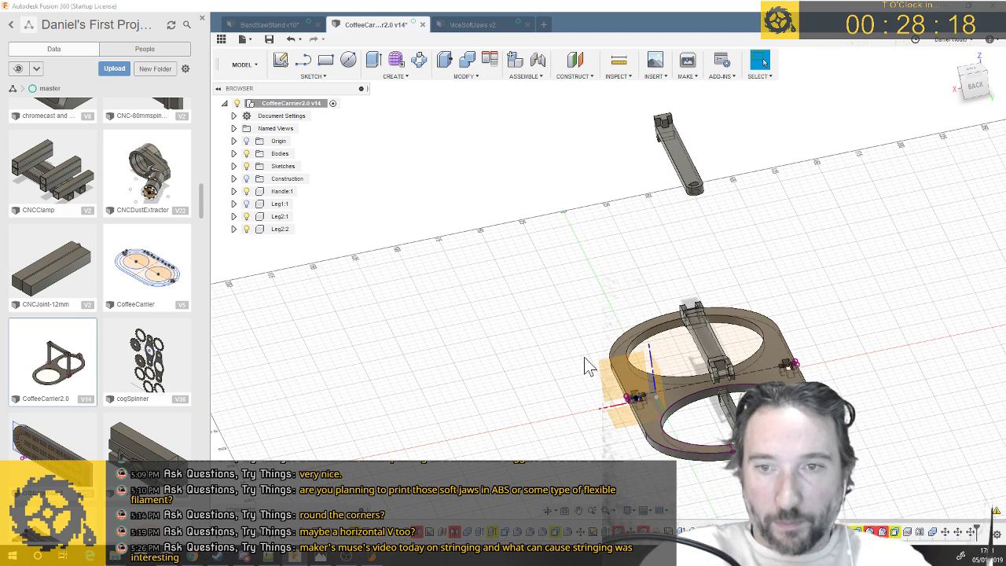
pyautogui.keyDown('shift'); pyautogui.moveTo(618, 291); pyautogui.dragTo(597, 228, button='middle'); pyautogui.keyUp('shift')
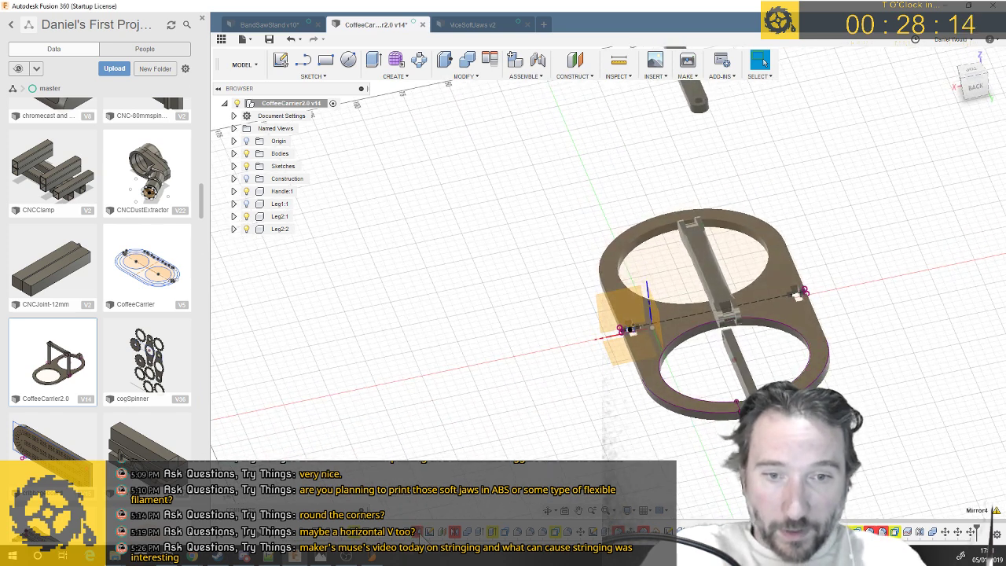
# Open the Mirror4 feature for editing, examine its mirrored faces and mirror plane, and close it unchanged
pyautogui.rightClick(425, 532)
pyautogui.click(450, 427)
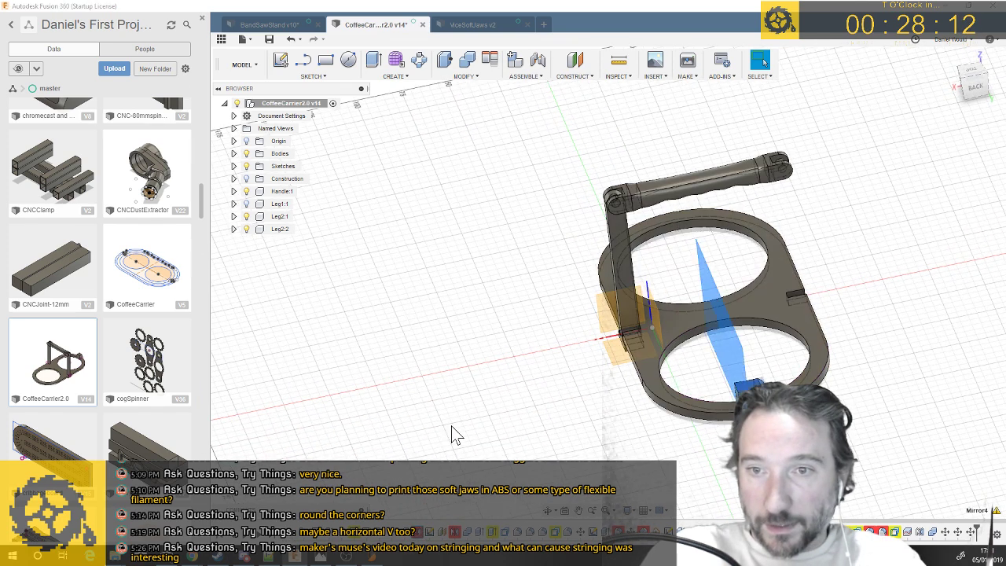
pyautogui.keyDown('shift'); pyautogui.moveTo(653, 326); pyautogui.dragTo(576, 254, button='middle'); pyautogui.keyUp('shift')
pyautogui.scroll(5, 692, 267)
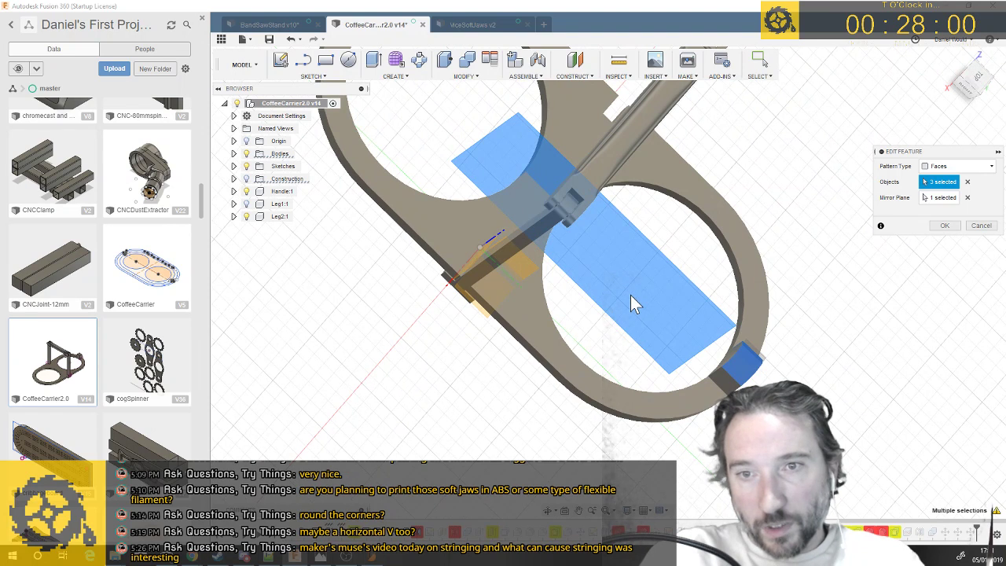
pyautogui.keyDown('shift'); pyautogui.moveTo(634, 301); pyautogui.dragTo(960, 267, button='middle'); pyautogui.keyUp('shift')
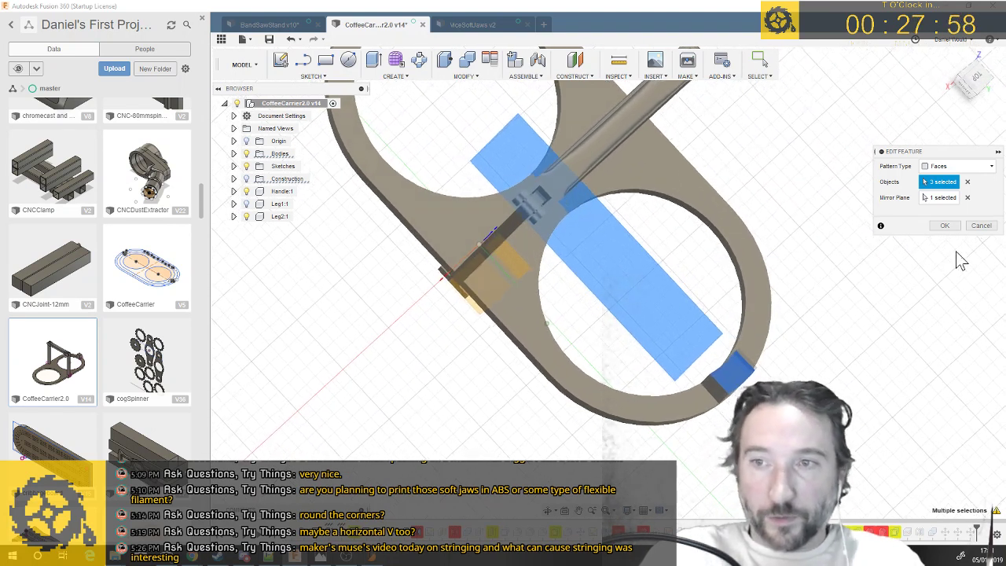
pyautogui.click(945, 226)
# Delete the Mirror4 feature from the timeline even though other features reference it
pyautogui.rightClick(423, 532)
pyautogui.click(442, 450)
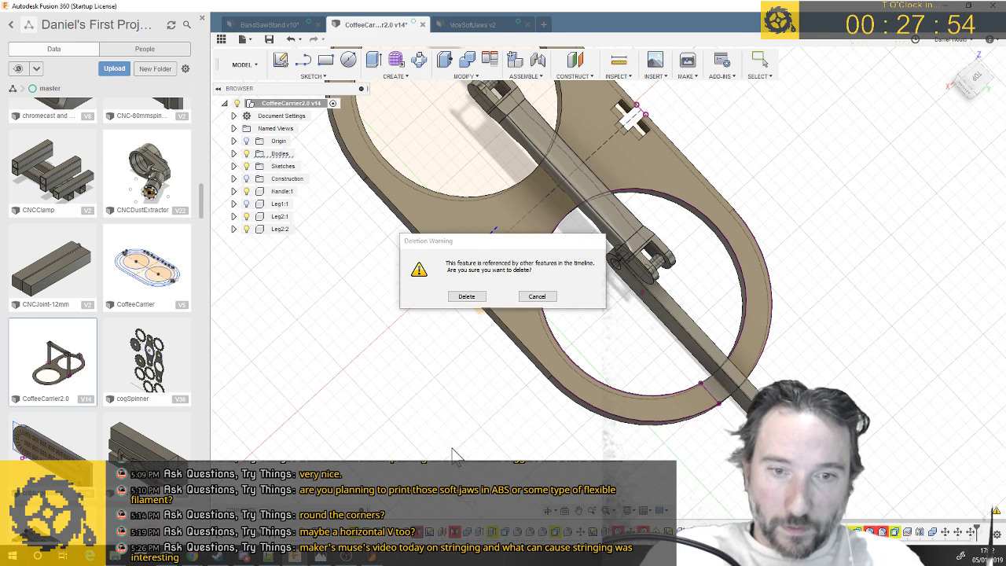
pyautogui.click(466, 296)
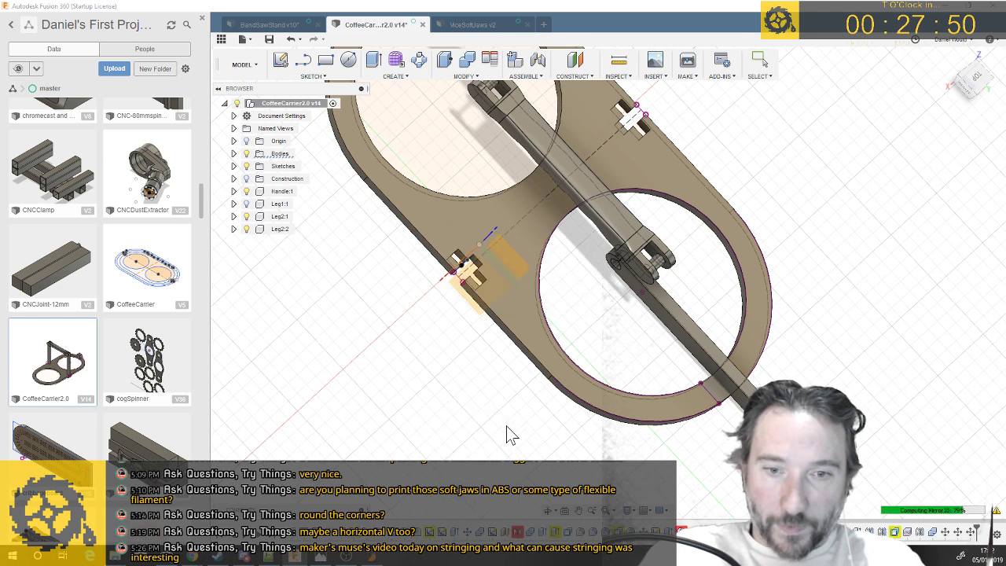
# Edit the other faulty mirror feature of the base and clear its selected faces and mirror plane
pyautogui.keyDown('shift'); pyautogui.moveTo(469, 492); pyautogui.dragTo(428, 452, button='middle'); pyautogui.keyUp('shift')
pyautogui.rightClick(518, 533)
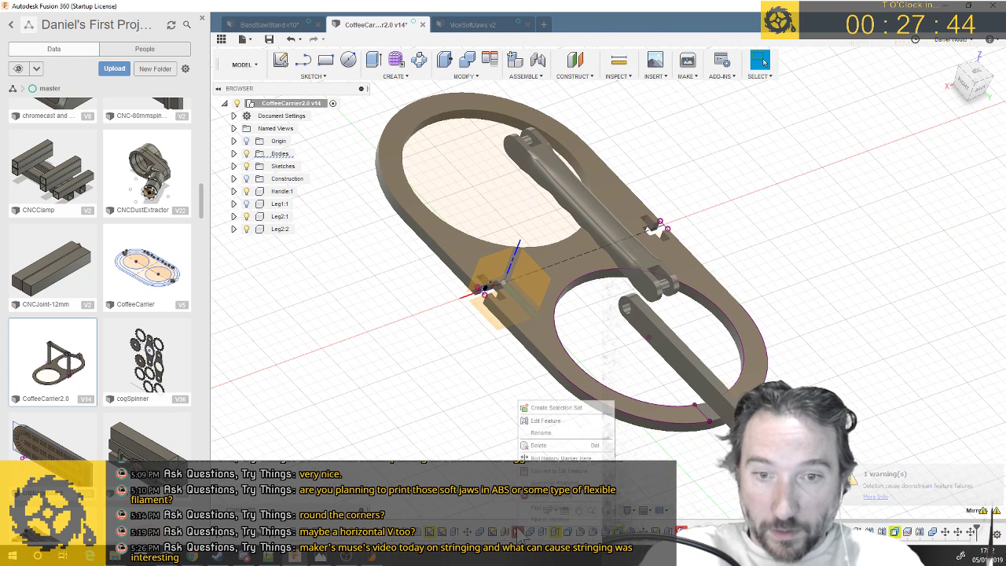
pyautogui.click(538, 421)
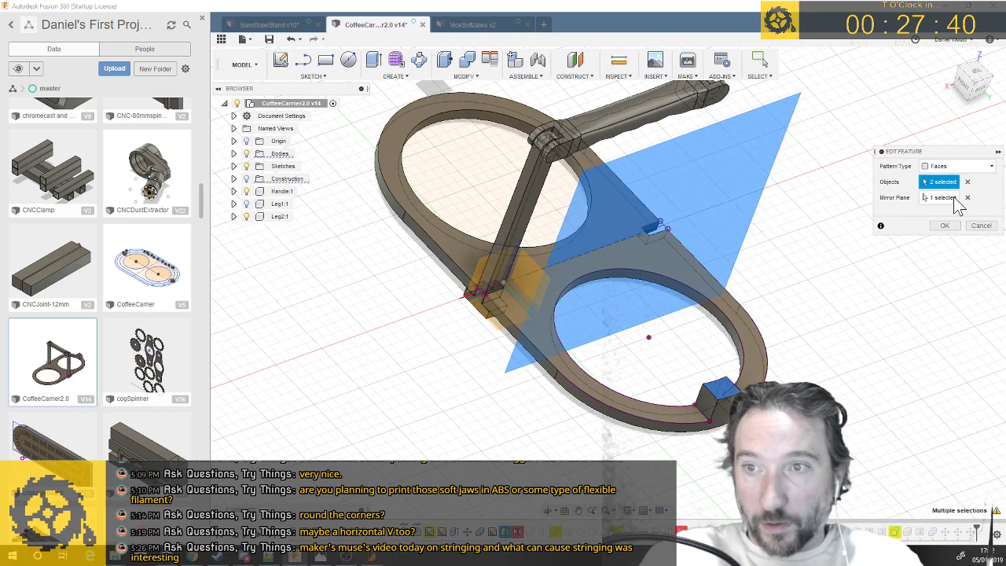
pyautogui.scroll(3, 947, 198)
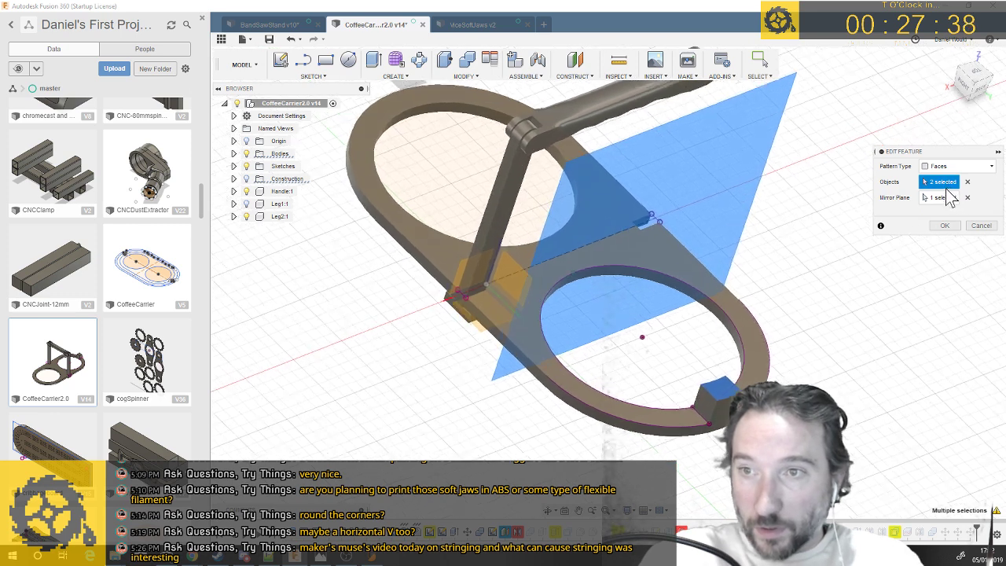
pyautogui.scroll(3, 747, 370)
pyautogui.click(786, 369)
pyautogui.click(786, 370)
pyautogui.keyDown('shift'); pyautogui.moveTo(786, 369); pyautogui.dragTo(452, 353, button='middle'); pyautogui.keyUp('shift')
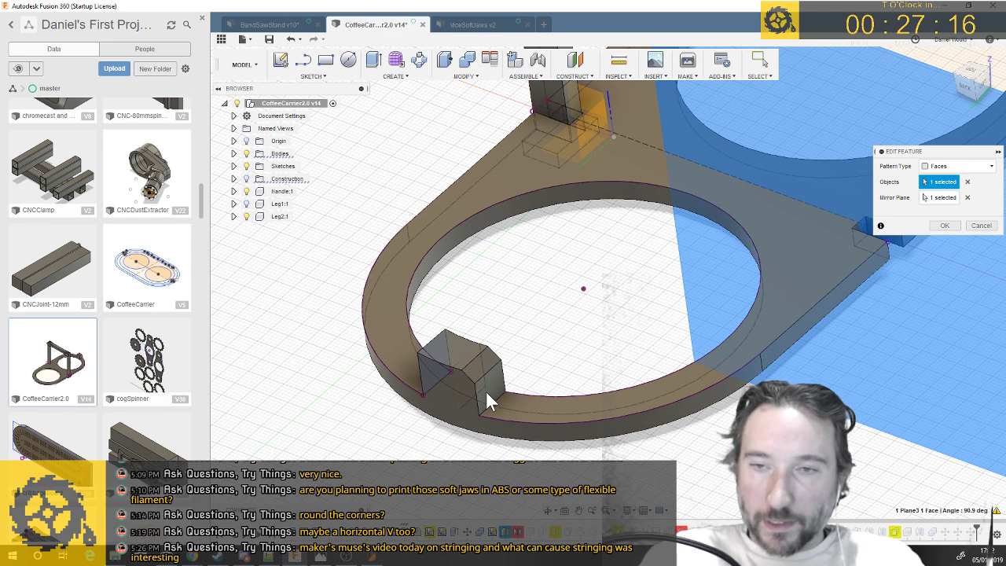
pyautogui.click(974, 169)
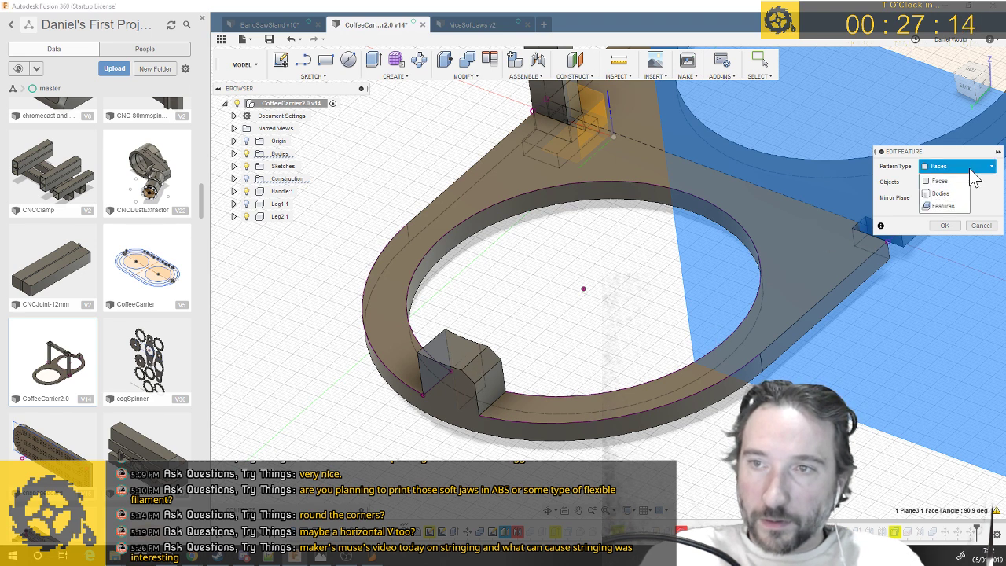
pyautogui.click(971, 170)
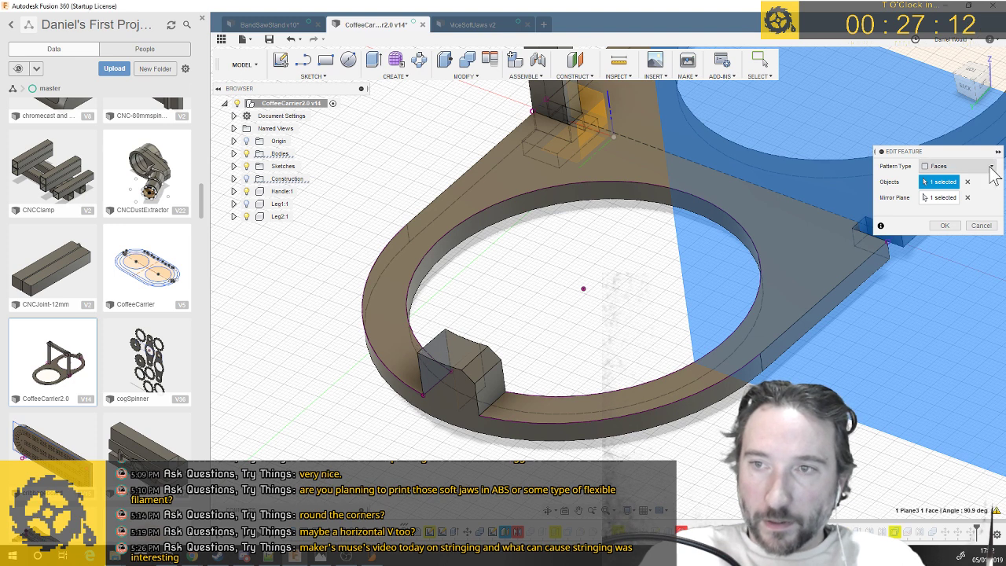
pyautogui.click(968, 182)
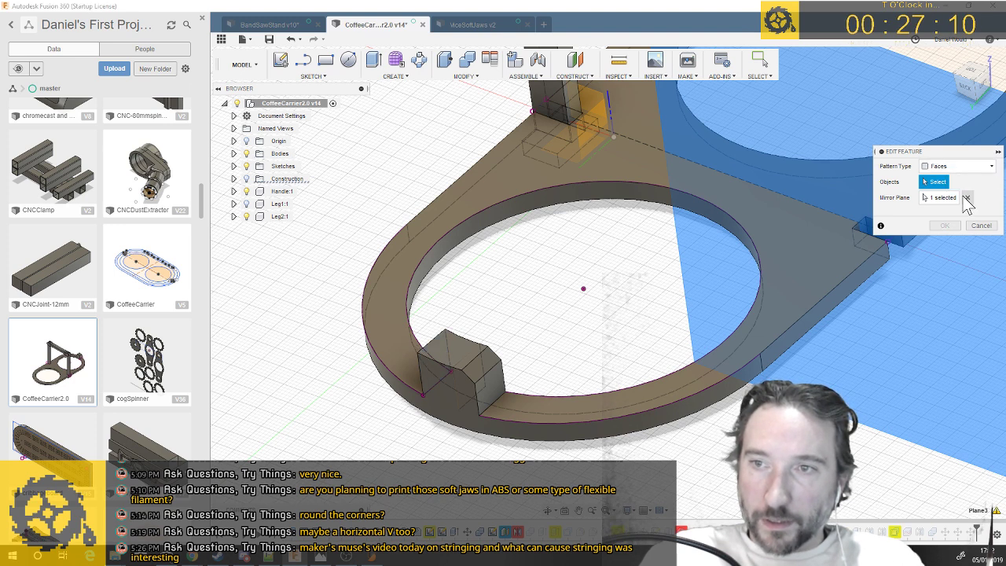
pyautogui.click(968, 198)
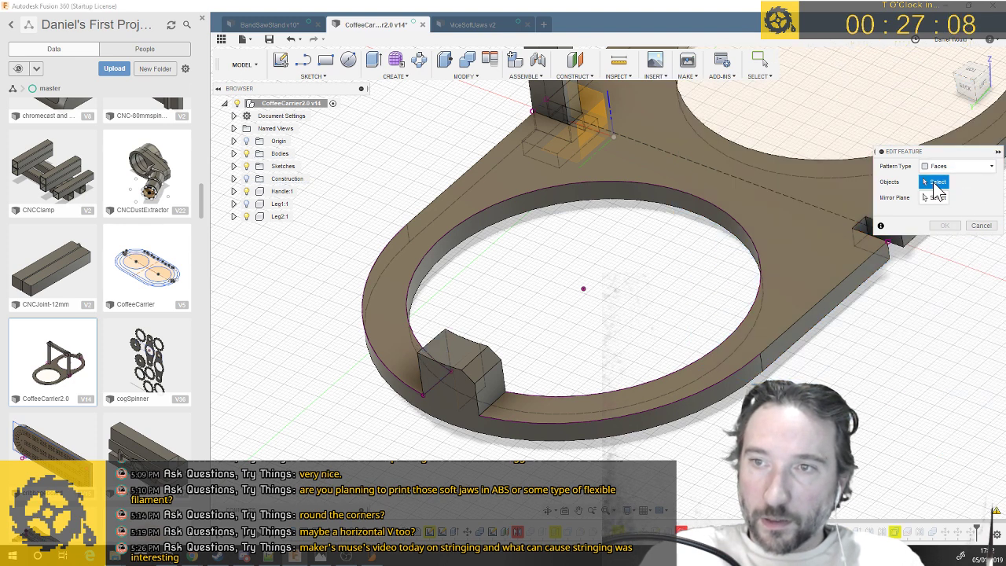
# Redefine the mirror with the end block's faces and the adjoining ring side faces, using the central plane between the two cup holes
pyautogui.click(490, 384)
pyautogui.click(477, 364)
pyautogui.click(450, 355)
pyautogui.keyDown('shift'); pyautogui.moveTo(450, 356); pyautogui.dragTo(665, 378, button='middle'); pyautogui.keyUp('shift')
pyautogui.click(774, 408)
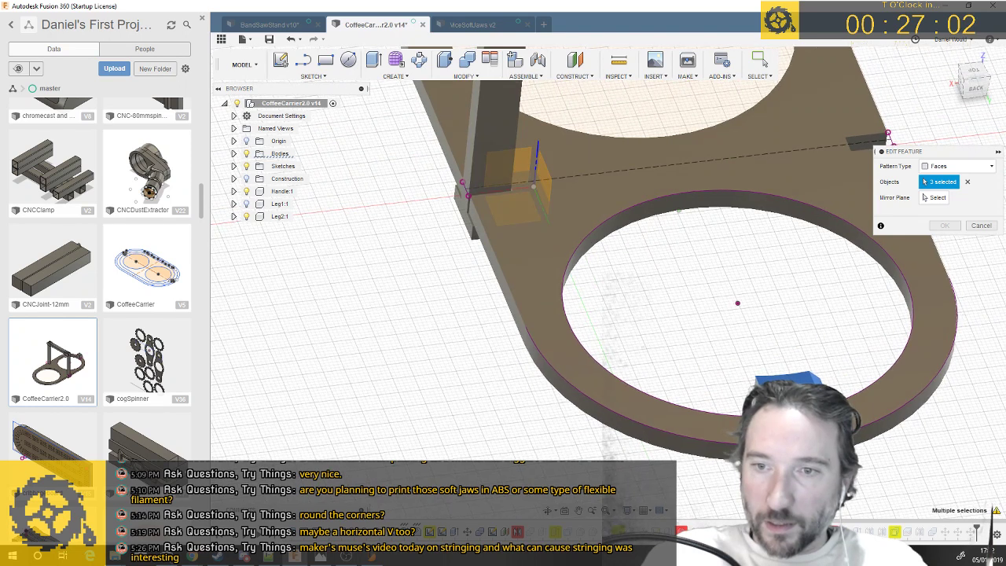
pyautogui.keyDown('shift'); pyautogui.moveTo(774, 407); pyautogui.dragTo(403, 239, button='middle'); pyautogui.keyUp('shift')
pyautogui.click(613, 393)
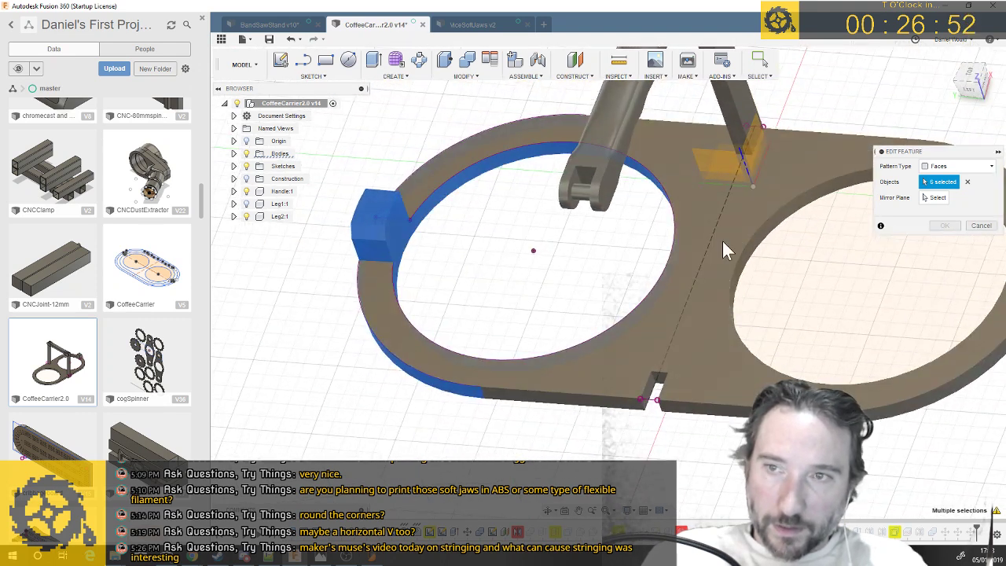
pyautogui.click(927, 199)
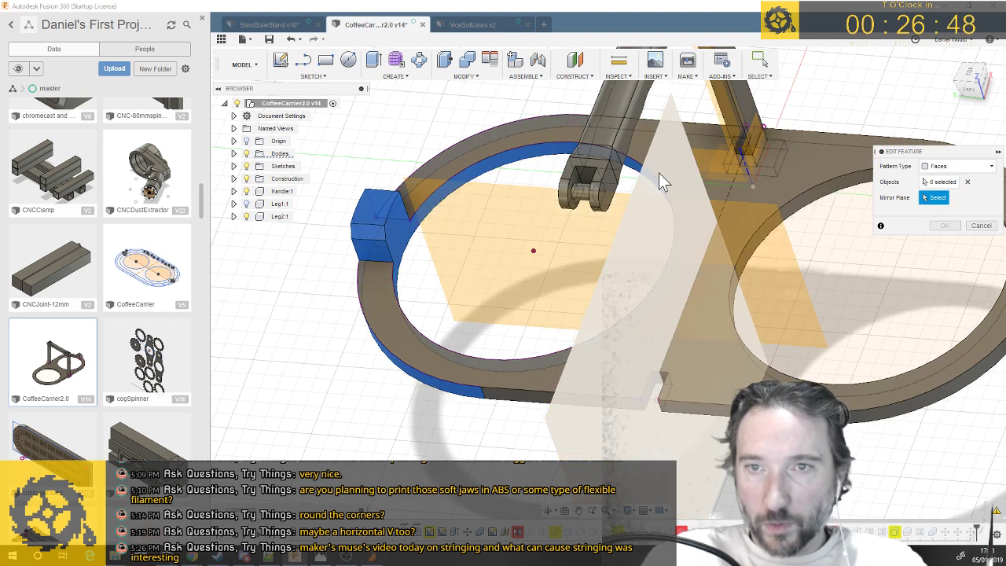
pyautogui.click(663, 167)
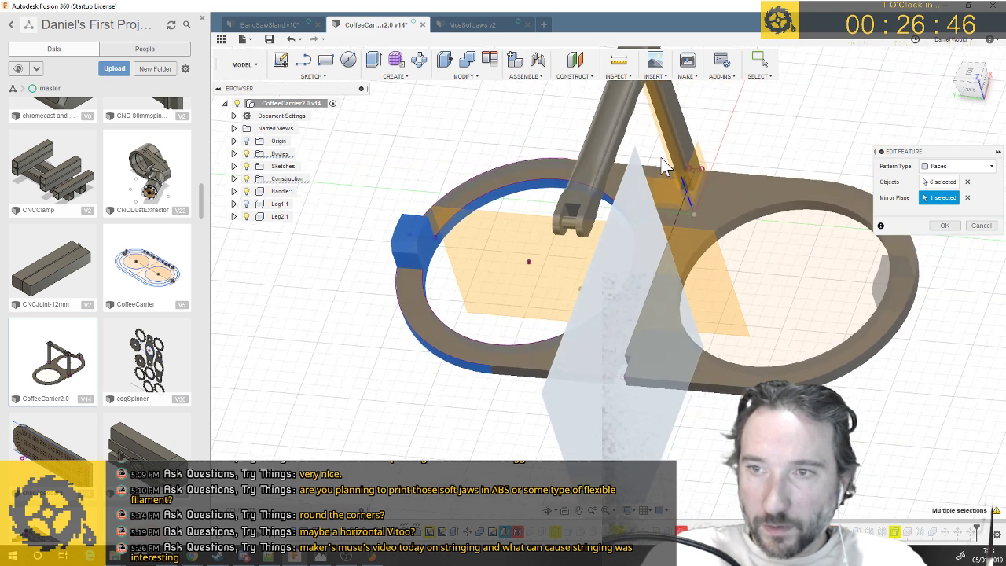
pyautogui.click(945, 226)
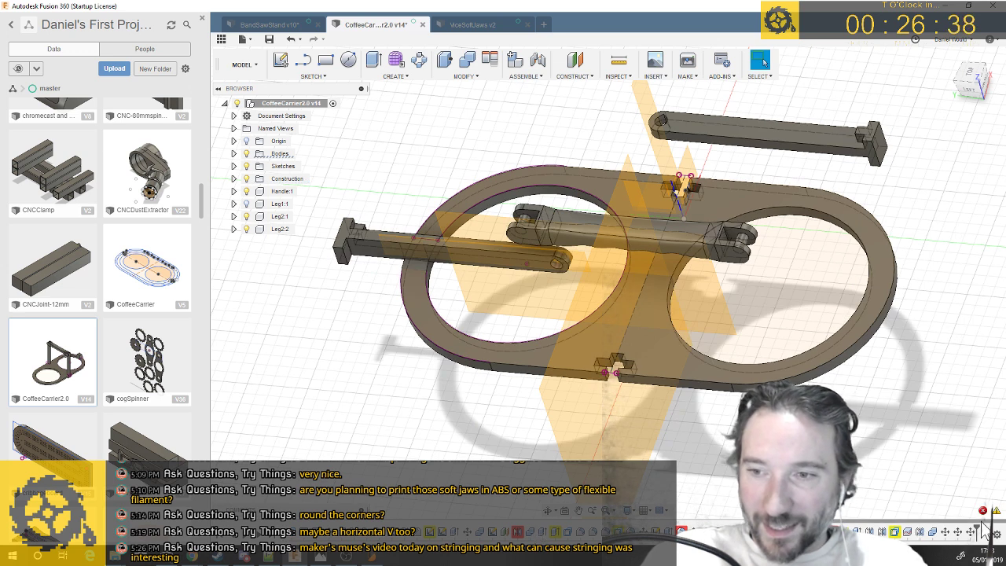
# Undo the last change and reopen the mirror feature to examine its faces and mirror plane, leaving it unaltered
pyautogui.moveTo(983, 512)
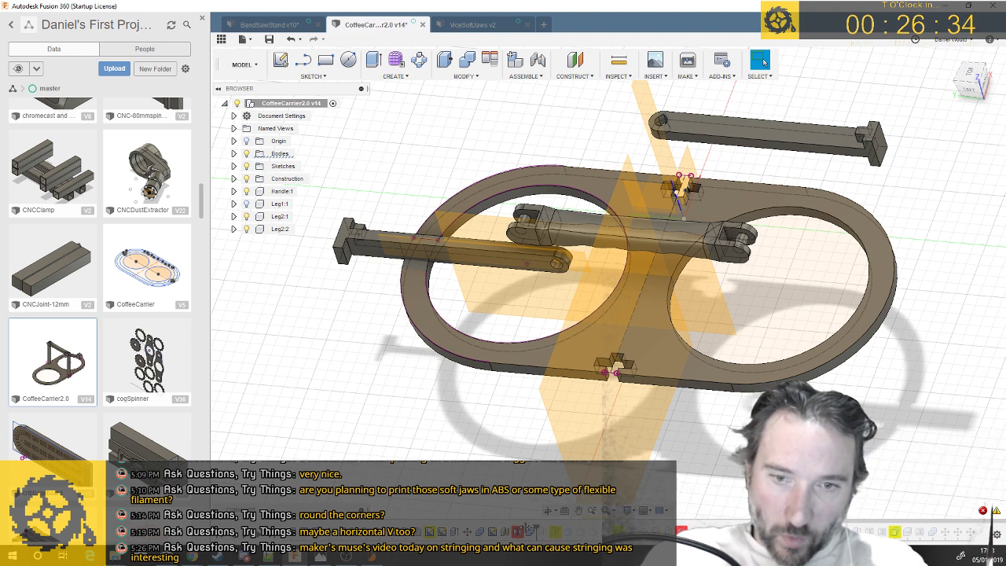
pyautogui.hotkey('ctrl', 'z')
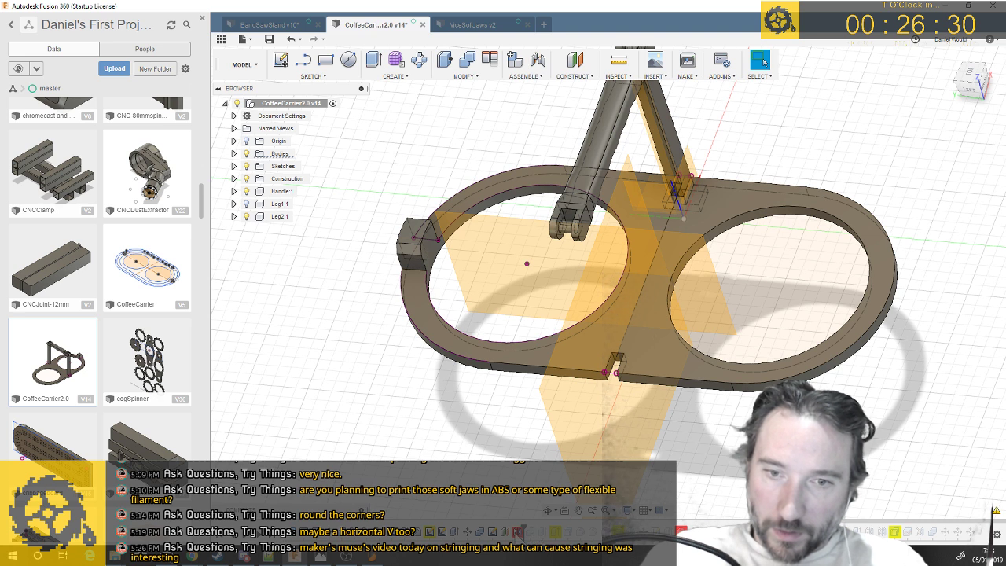
pyautogui.rightClick(504, 533)
pyautogui.click(548, 429)
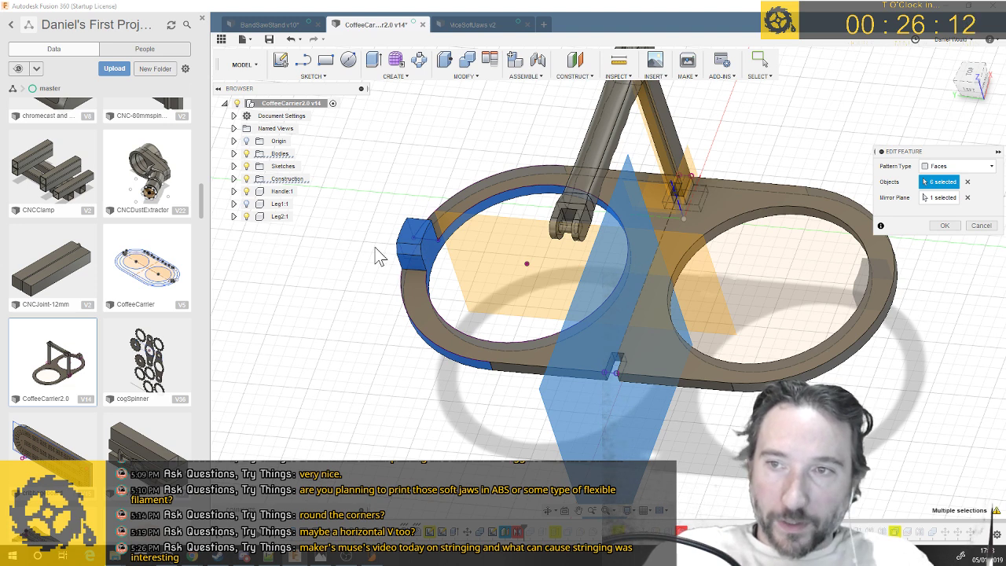
pyautogui.scroll(3, 390, 256)
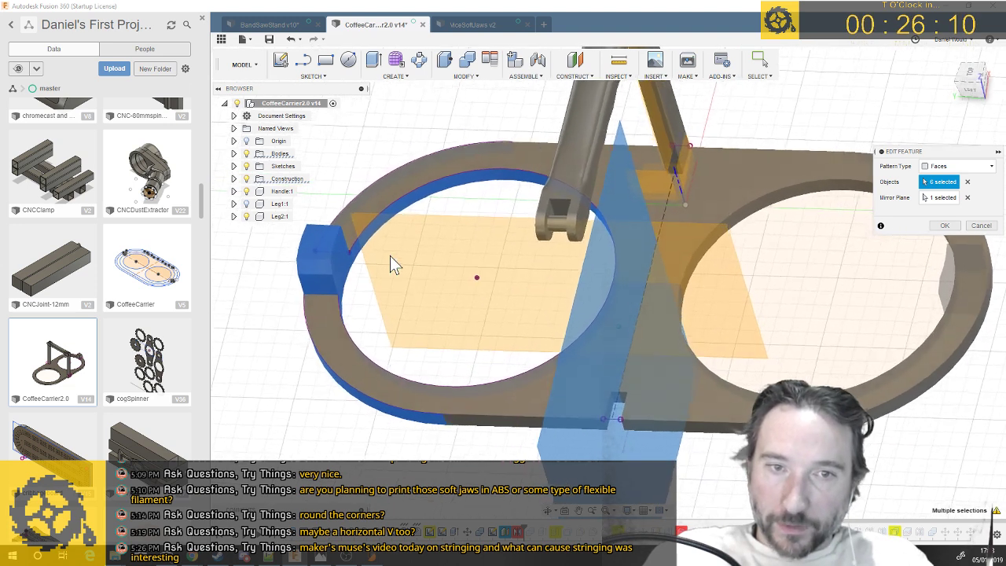
pyautogui.scroll(1, 390, 256)
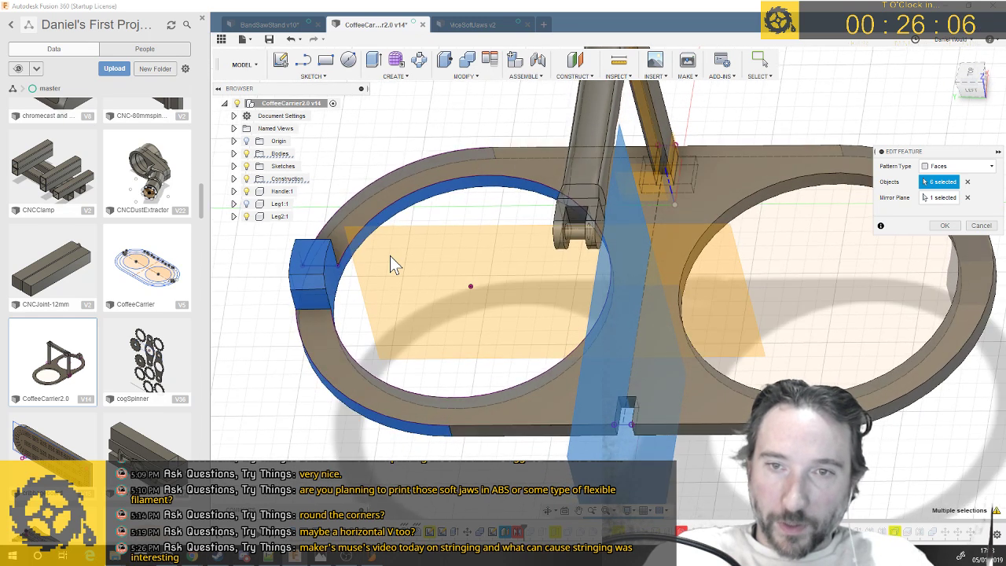
pyautogui.scroll(-2, 390, 256)
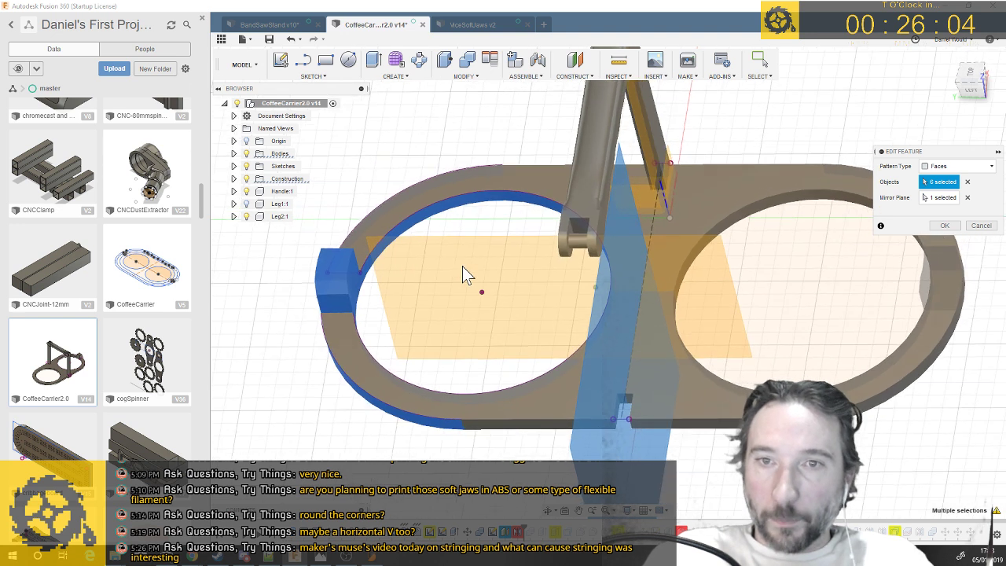
pyautogui.scroll(-2, 441, 264)
pyautogui.click(988, 226)
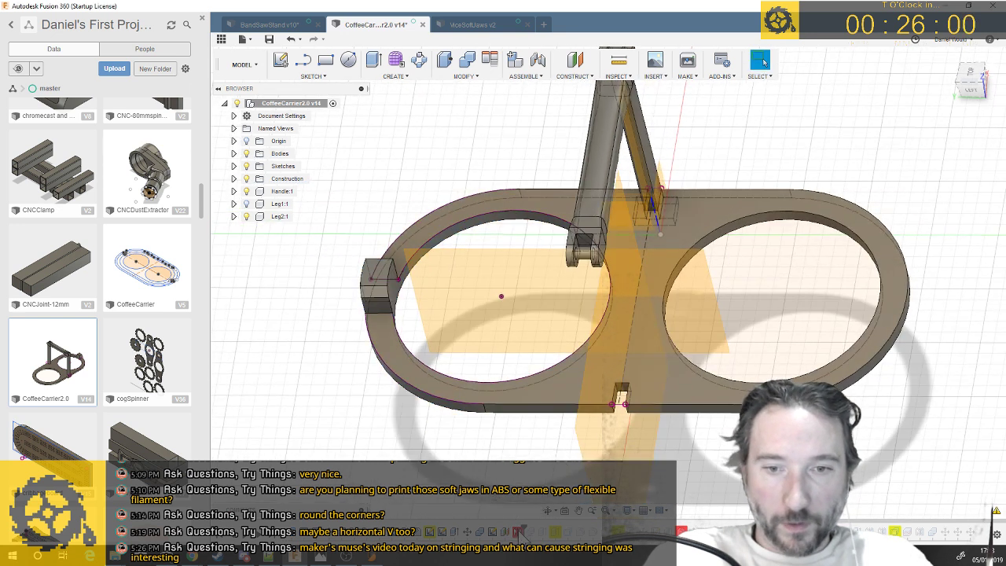
# Delete the faulty face mirror feature from the timeline despite its dependent features
pyautogui.rightClick(519, 532)
pyautogui.click(547, 452)
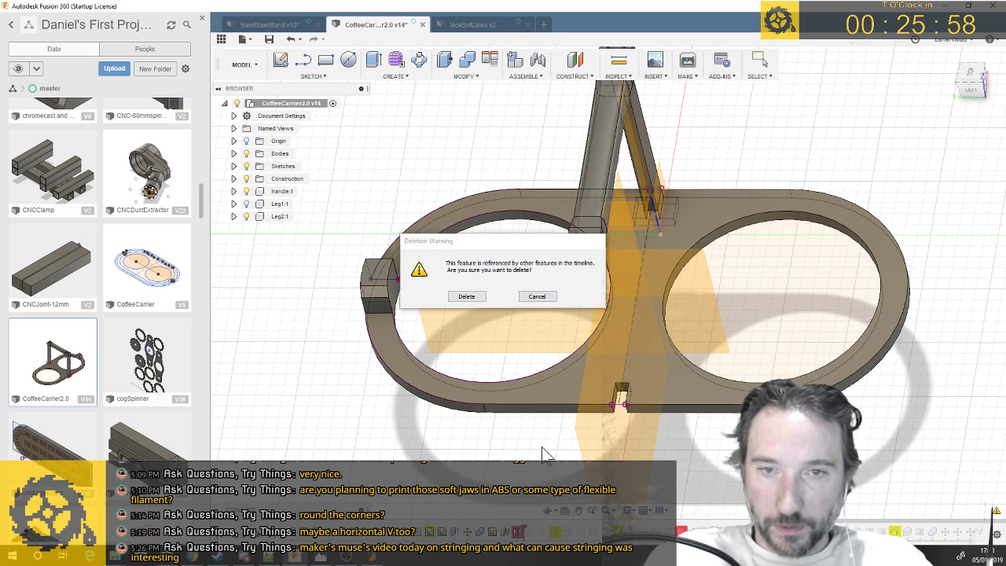
pyautogui.click(457, 297)
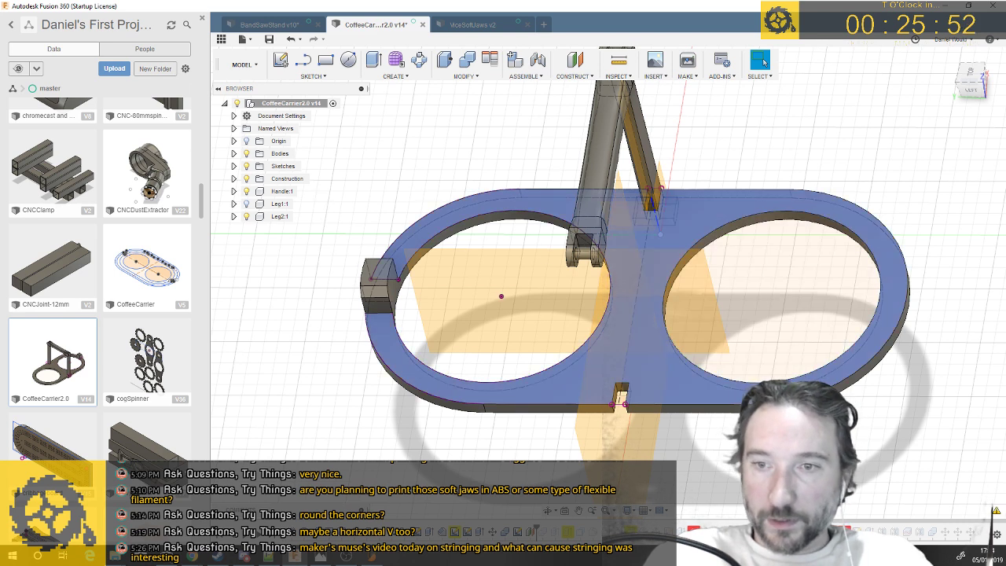
# Split the base body in two, using the central plane between the two cup holes as the splitting tool
pyautogui.click(472, 77)
pyautogui.click(469, 199)
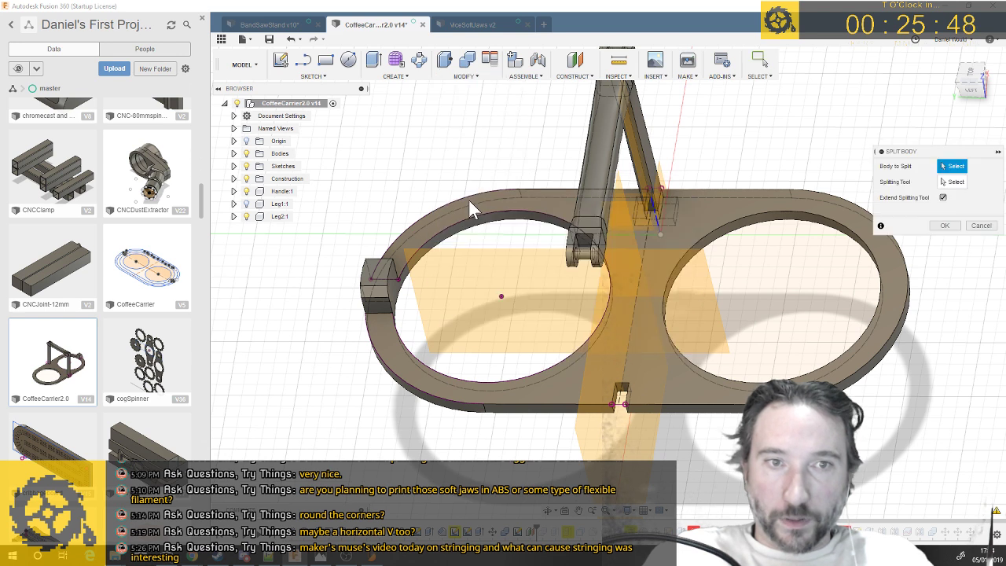
pyautogui.click(758, 196)
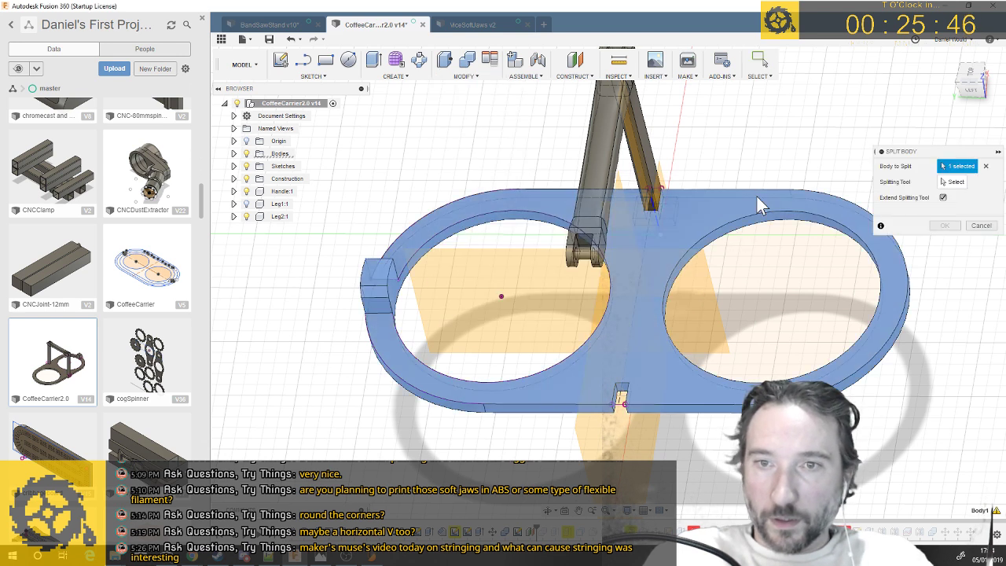
pyautogui.click(951, 183)
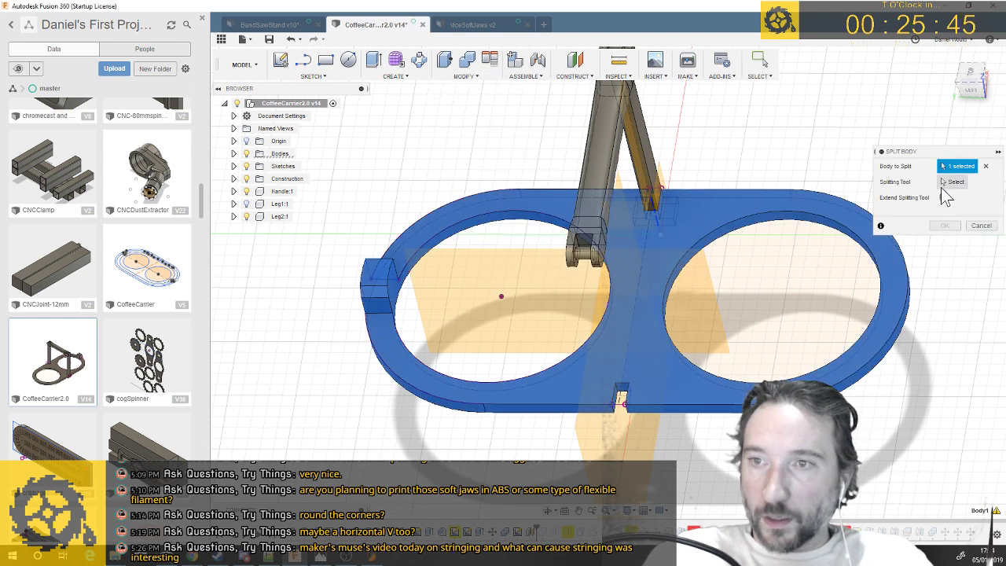
pyautogui.click(599, 318)
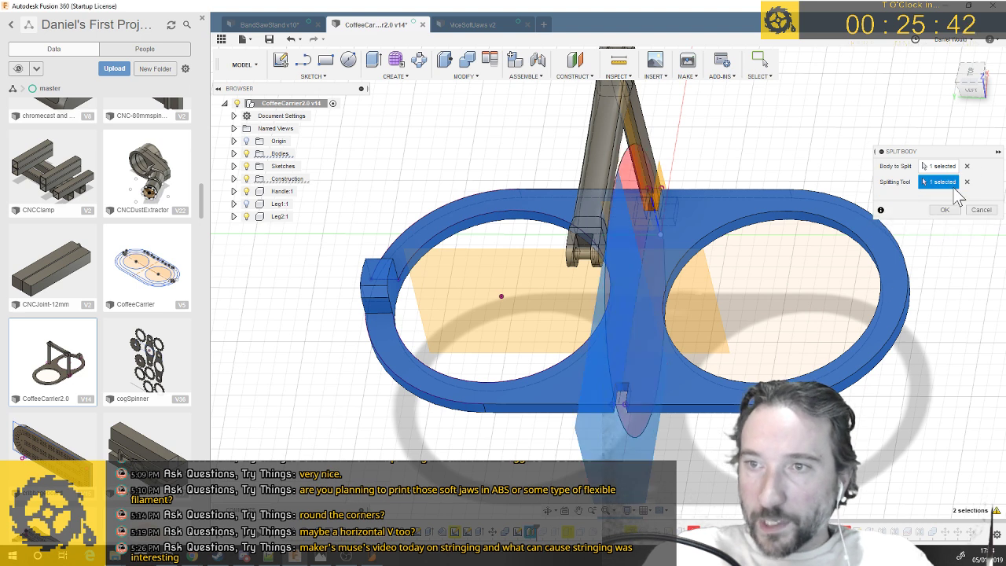
pyautogui.click(945, 210)
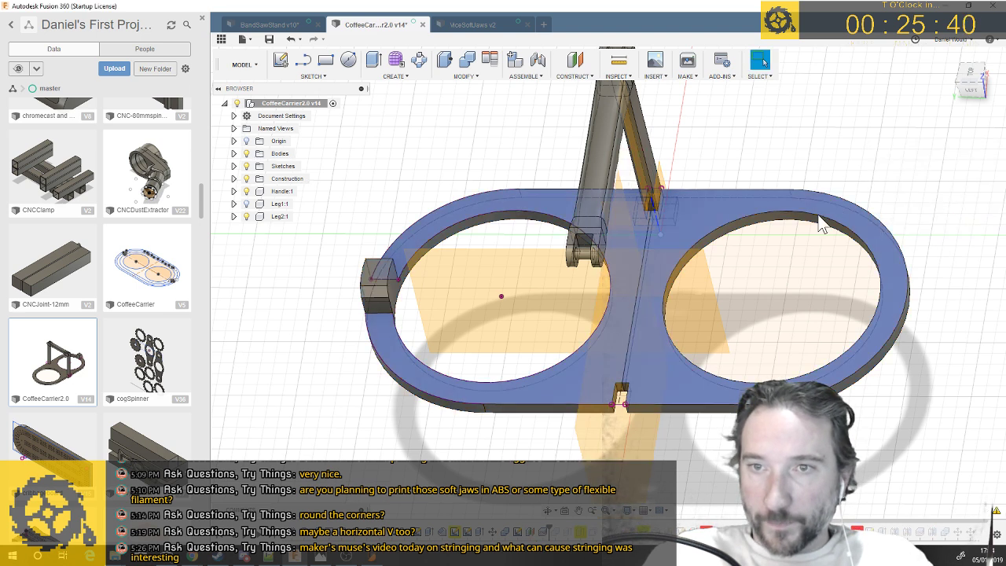
# List the design's bodies and hide Body1, the half of the base without the end block
pyautogui.click(817, 214)
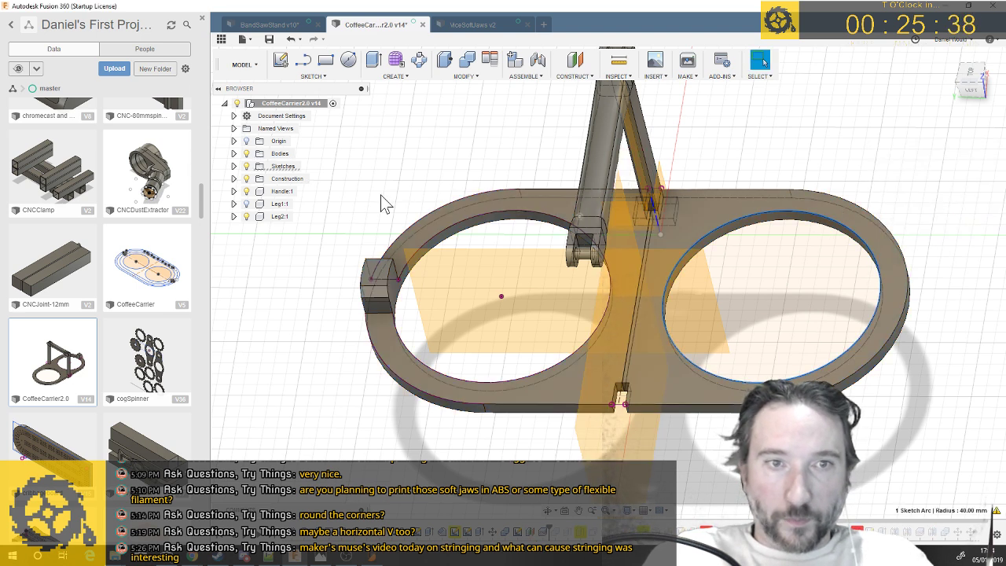
pyautogui.click(234, 153)
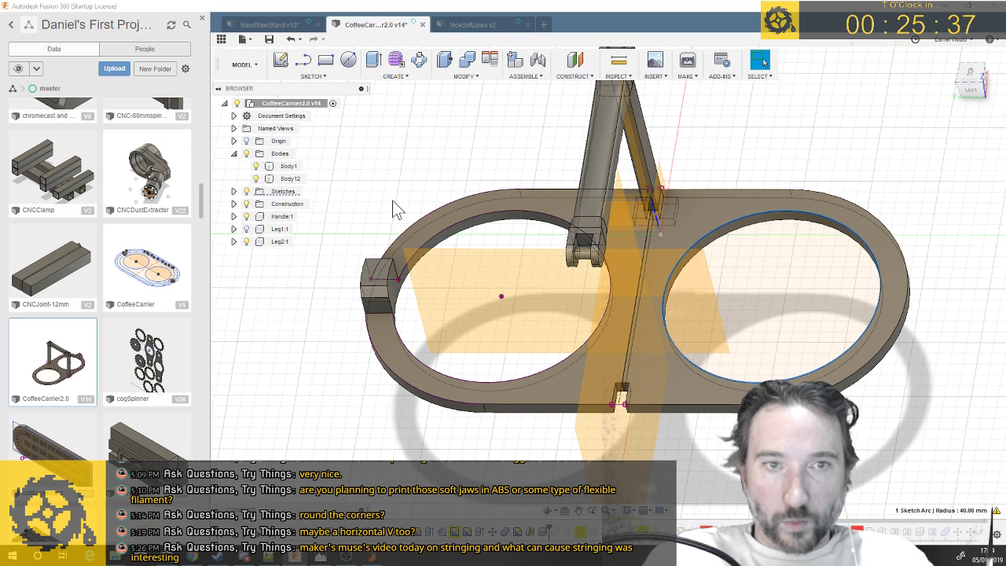
pyautogui.click(748, 206)
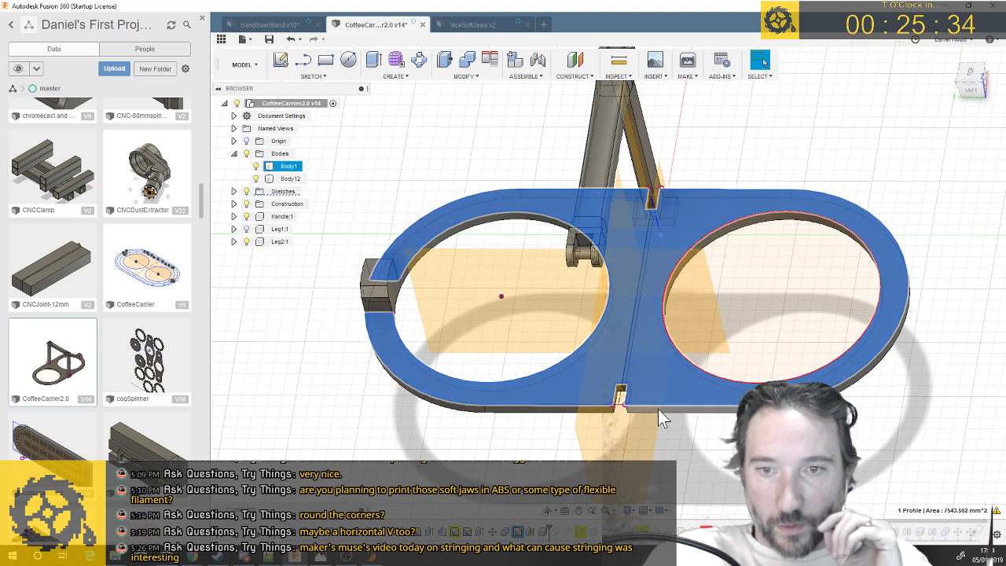
pyautogui.click(659, 410)
pyautogui.click(658, 410)
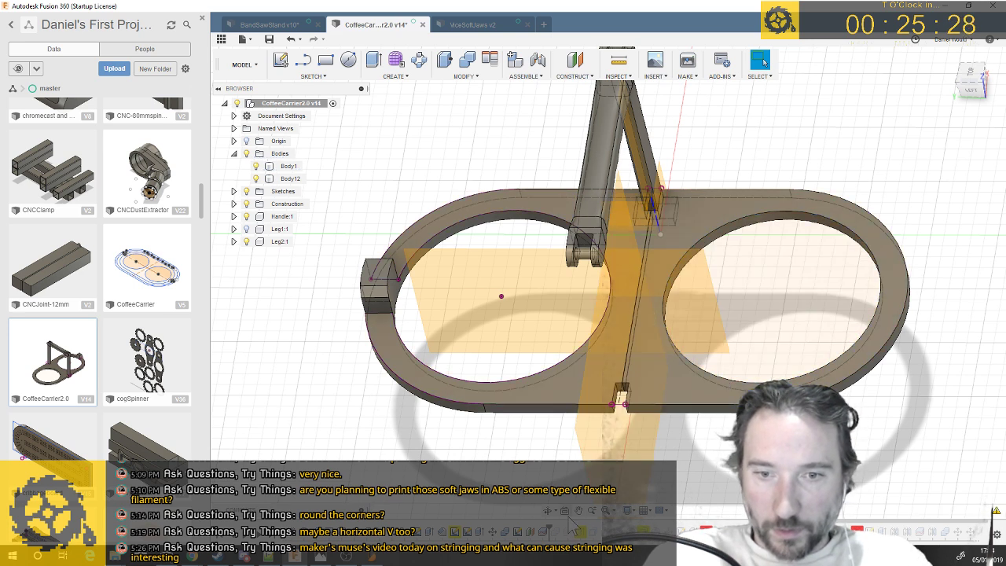
pyautogui.click(291, 179)
pyautogui.click(261, 167)
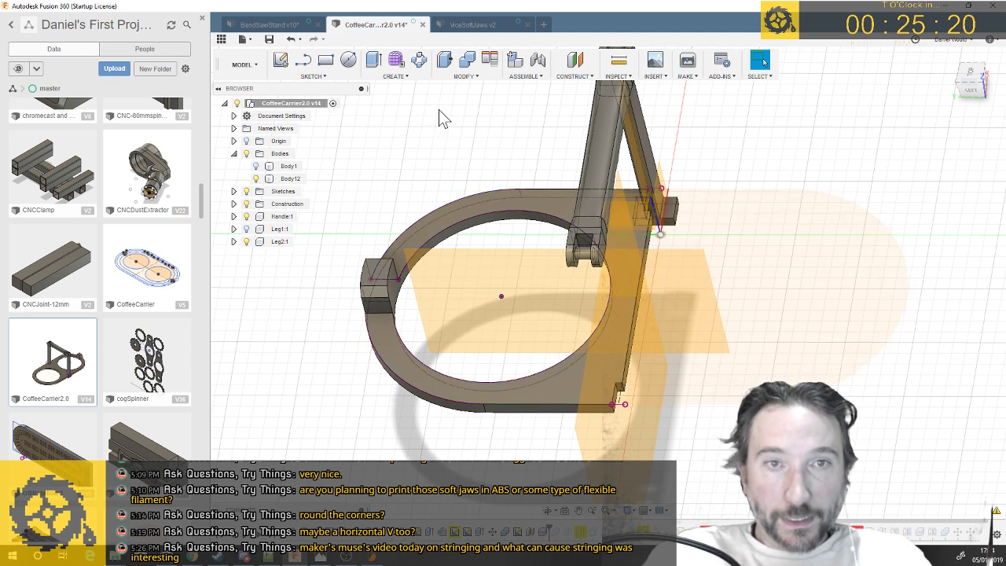
# Mirror the base half with the end block as a body, using the central plane between the cup holes as mirror plane
pyautogui.click(410, 79)
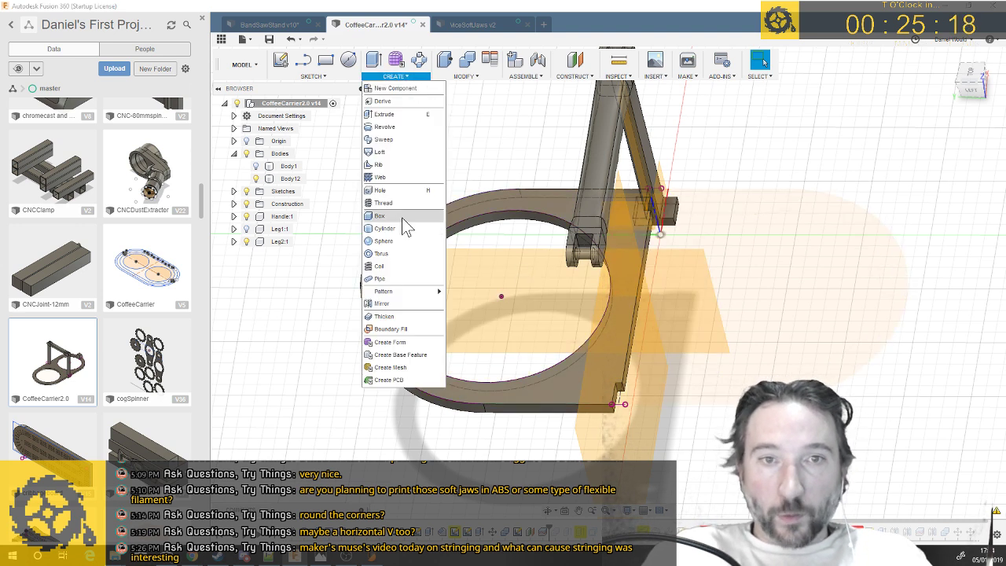
pyautogui.click(396, 306)
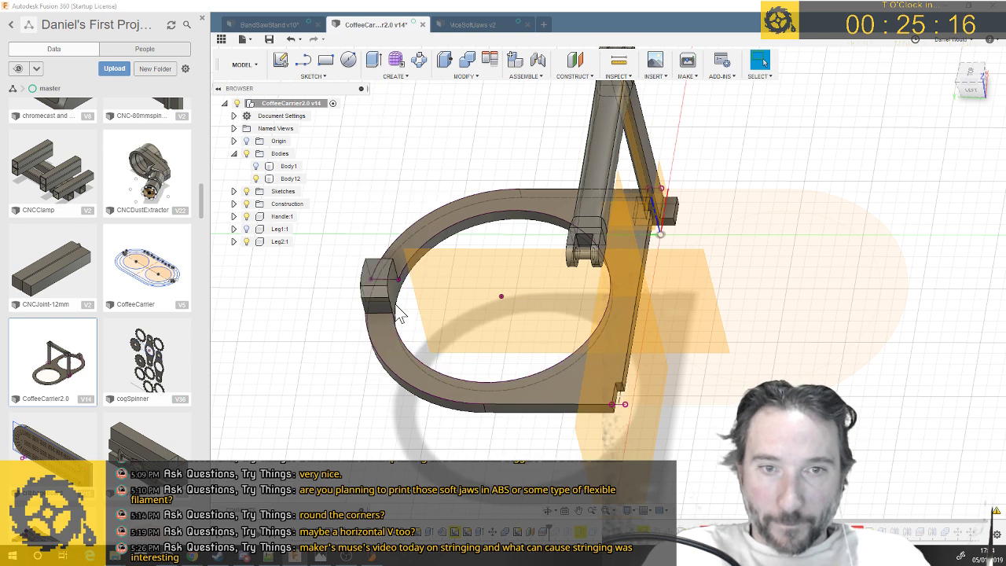
pyautogui.click(936, 175)
pyautogui.click(941, 196)
pyautogui.click(381, 354)
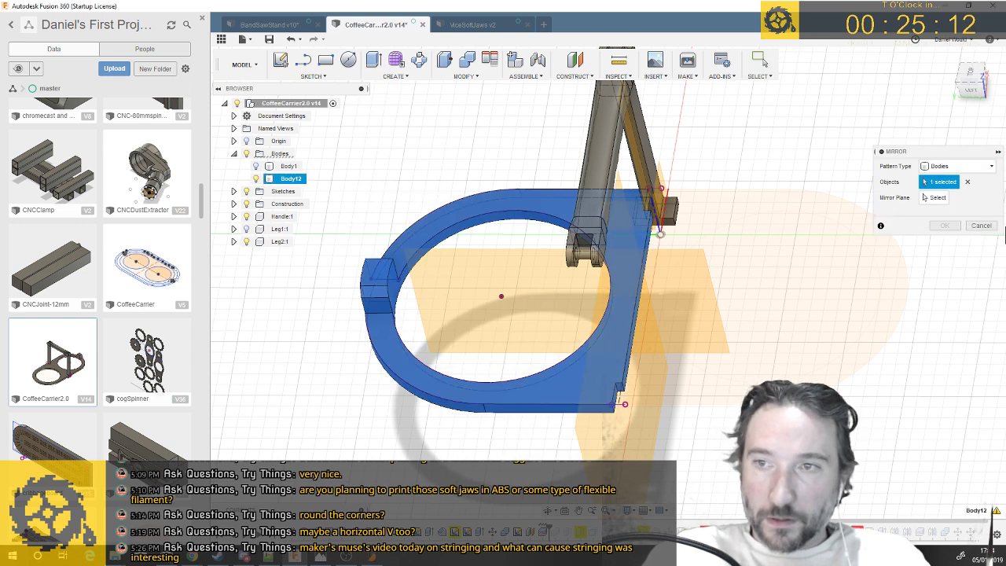
pyautogui.click(836, 259)
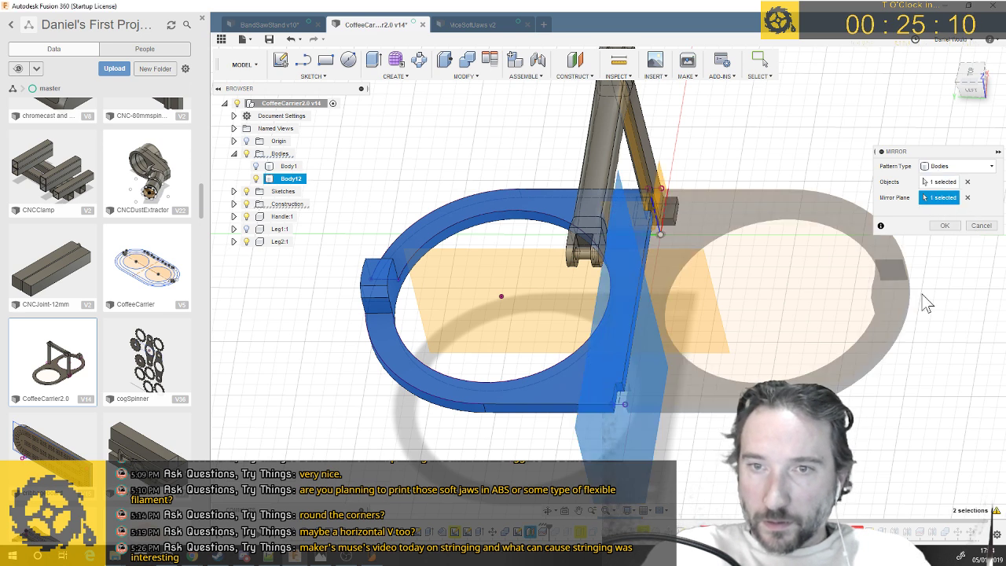
# Mirror the half carrier body (Body12) about the centre plane and join the mirrored half to it
pyautogui.click(946, 227)
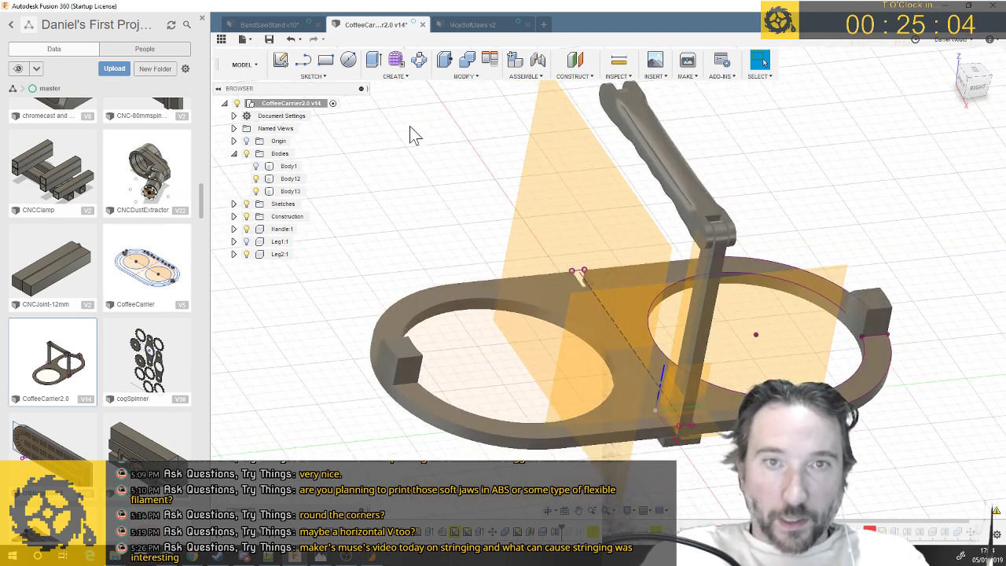
pyautogui.click(465, 75)
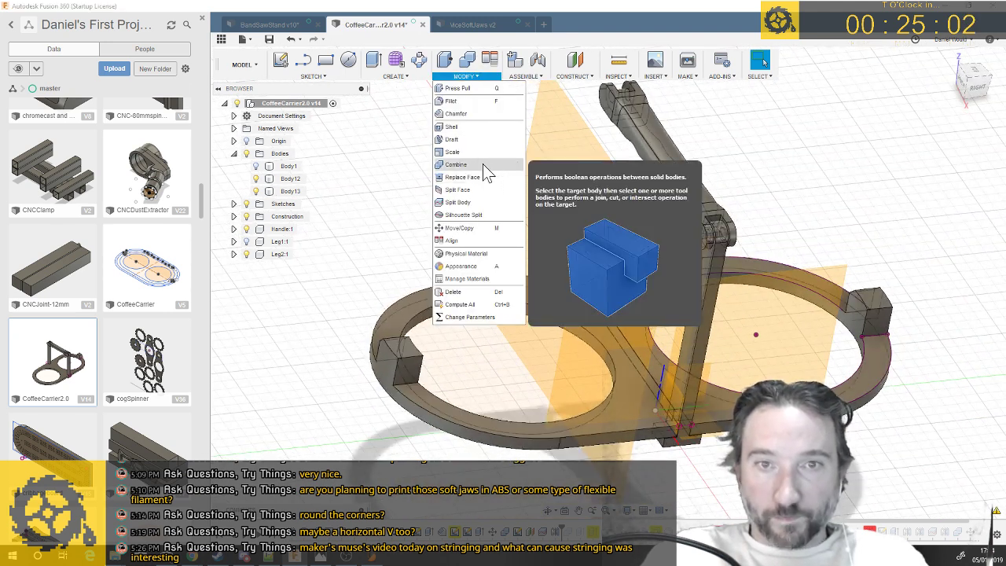
pyautogui.click(478, 164)
pyautogui.click(283, 179)
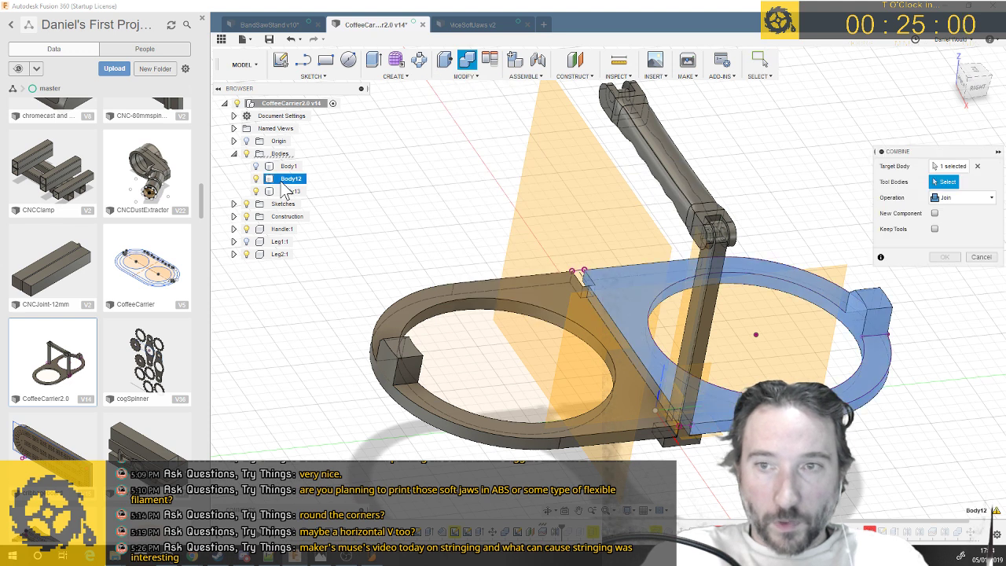
pyautogui.click(285, 191)
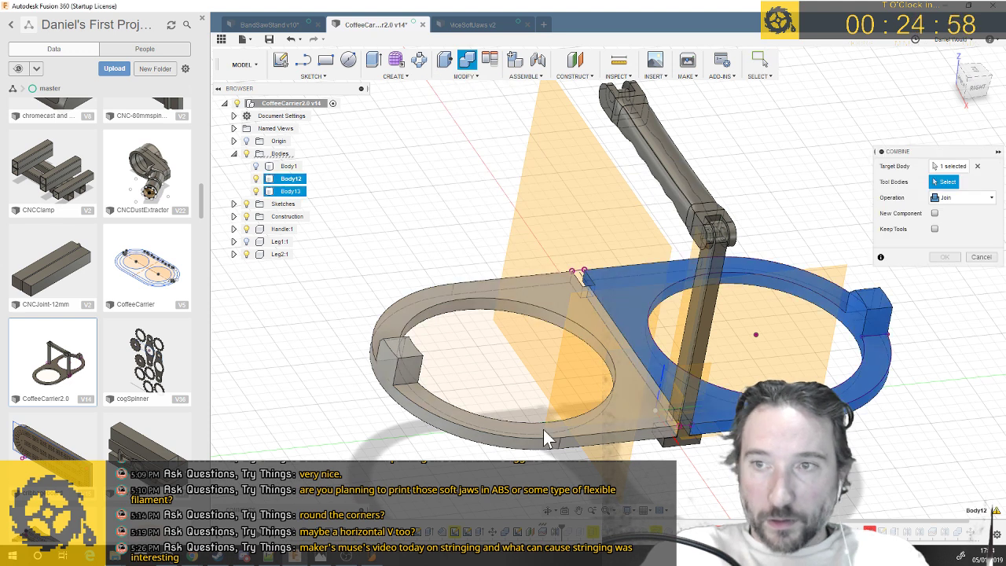
pyautogui.click(983, 258)
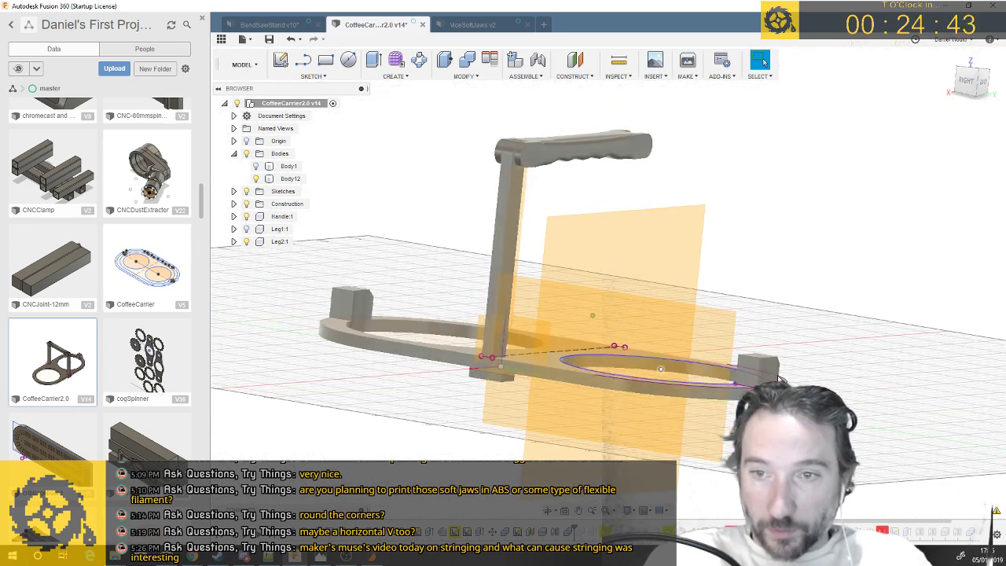
pyautogui.keyDown('shift'); pyautogui.moveTo(781, 380); pyautogui.dragTo(735, 375, button='middle'); pyautogui.keyUp('shift')
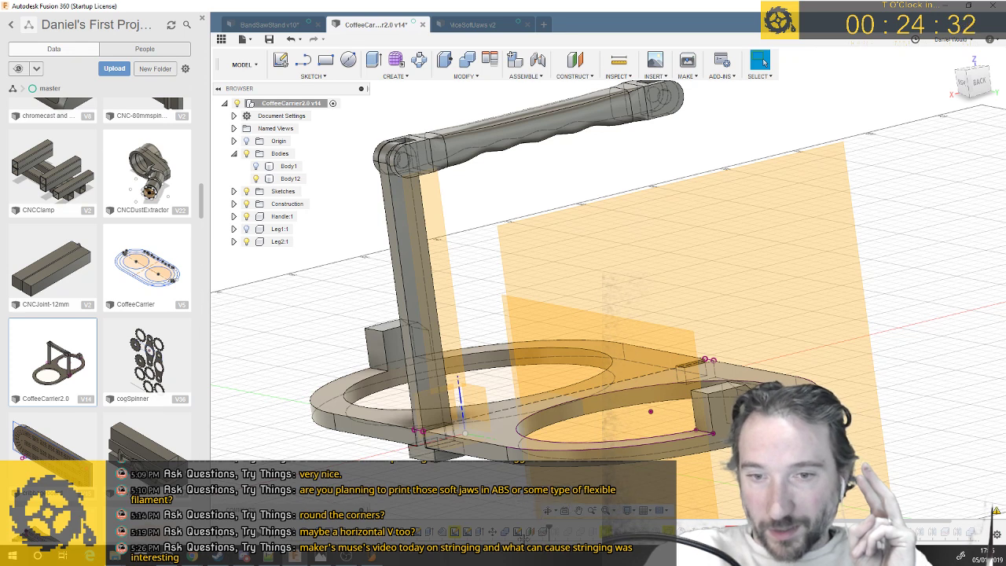
# Undo the half-body changes and show the complete carrier body (Body1)
pyautogui.hotkey('ctrl', 'z')
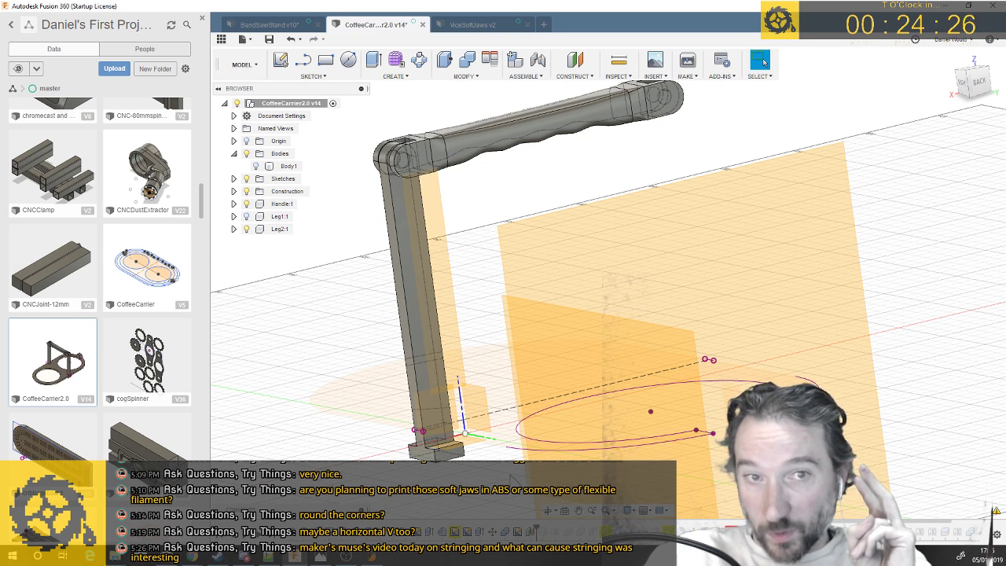
pyautogui.click(288, 166)
pyautogui.click(256, 166)
pyautogui.press('Escape')
pyautogui.keyDown('shift'); pyautogui.moveTo(434, 300); pyautogui.dragTo(616, 389, button='middle'); pyautogui.keyUp('shift')
pyautogui.scroll(5, 662, 373)
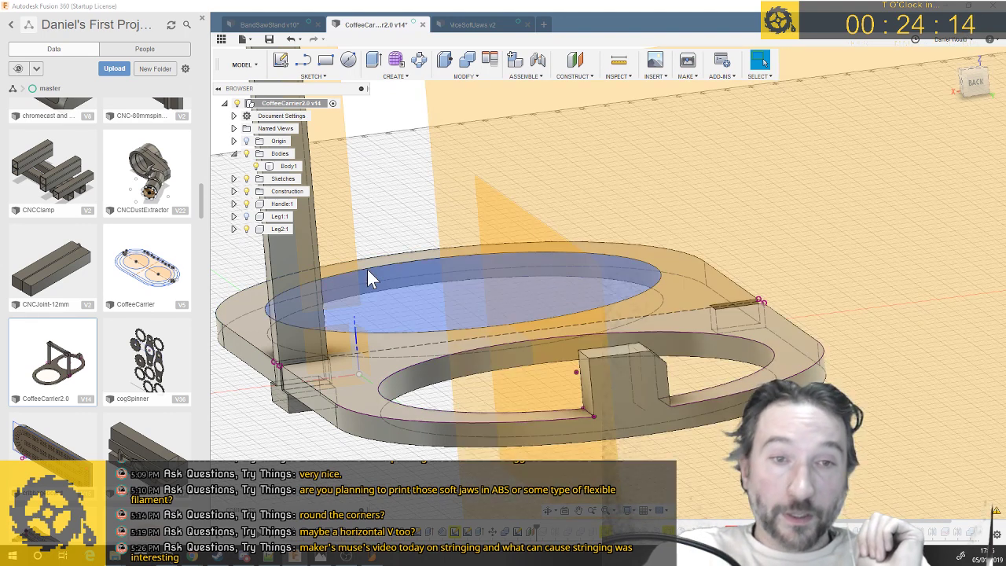
# Show Leg1, create a moved copy of its body, and rotate the copy 85 degrees about X so it lies nearly flat
pyautogui.click(247, 215)
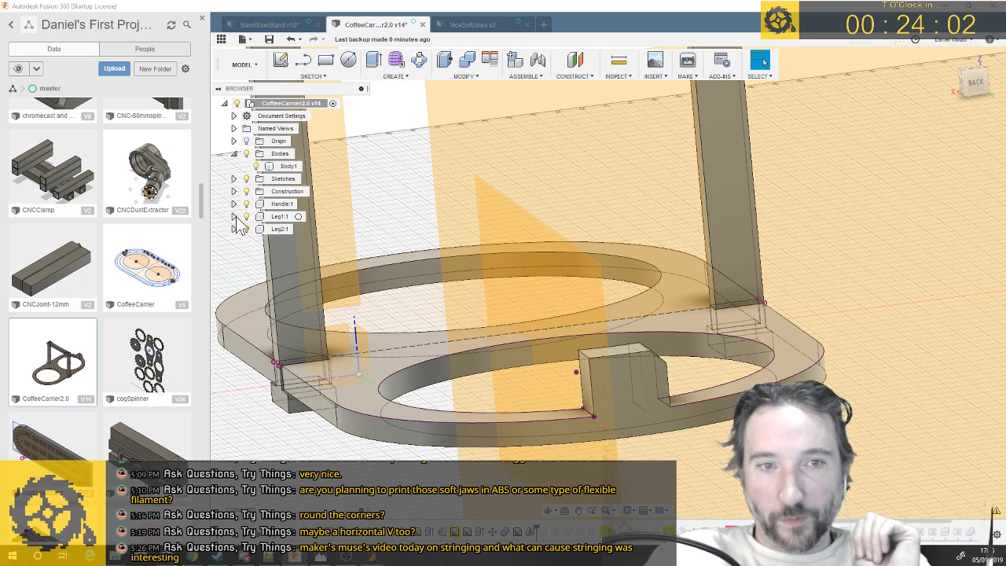
pyautogui.click(235, 217)
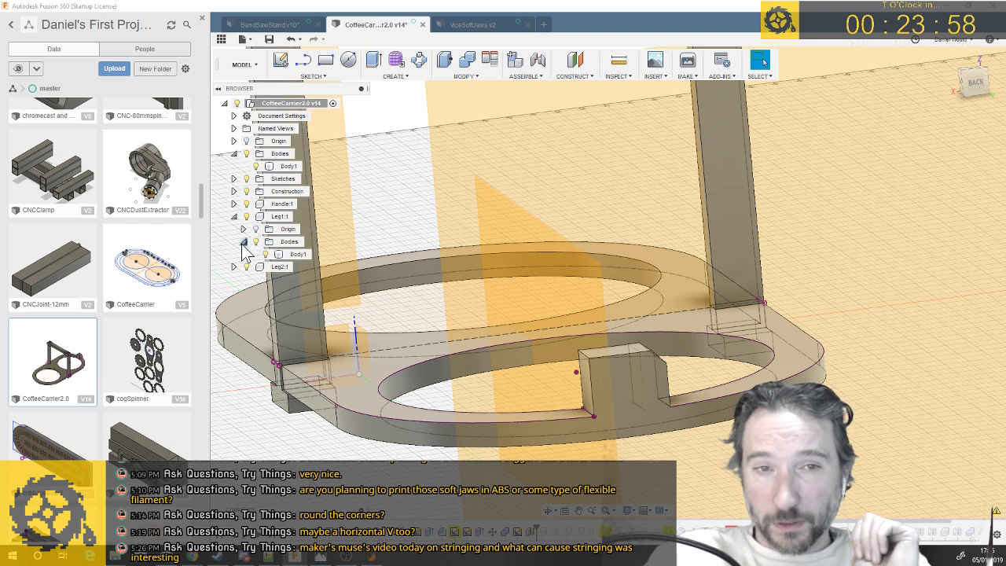
pyautogui.click(297, 257)
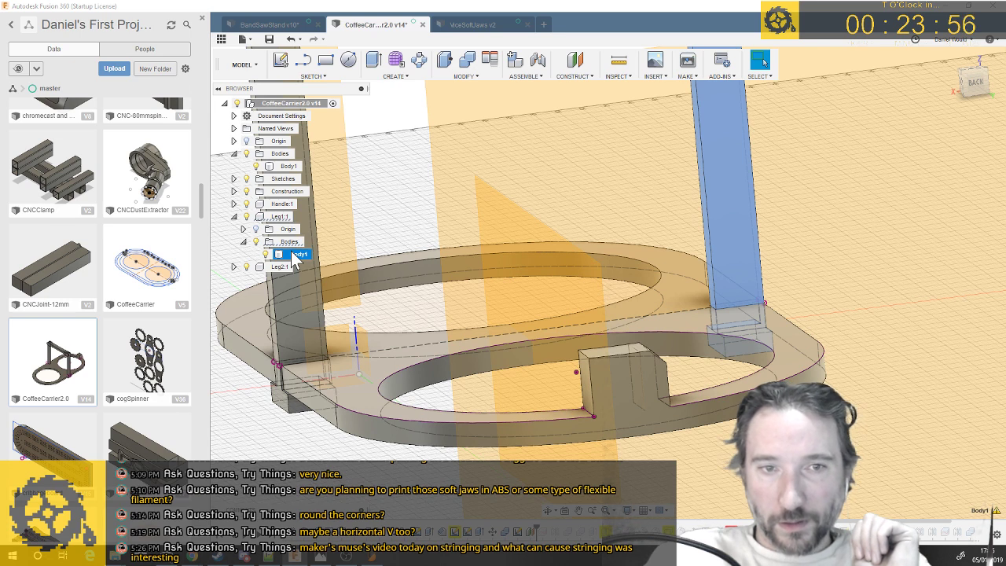
pyautogui.rightClick(294, 254)
pyautogui.click(312, 259)
pyautogui.click(924, 323)
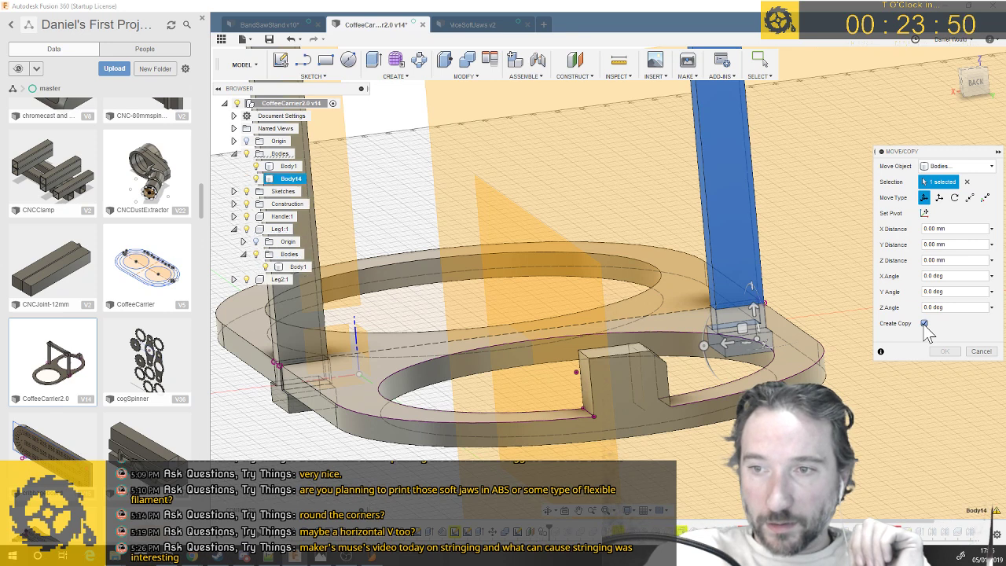
pyautogui.moveTo(728, 343); pyautogui.dragTo(556, 359)
pyautogui.keyDown('shift'); pyautogui.moveTo(556, 358); pyautogui.dragTo(505, 346, button='middle'); pyautogui.keyUp('shift')
pyautogui.moveTo(505, 345); pyautogui.dragTo(496, 397)
pyautogui.keyDown('shift'); pyautogui.moveTo(483, 381); pyautogui.dragTo(353, 420, button='middle'); pyautogui.keyUp('shift')
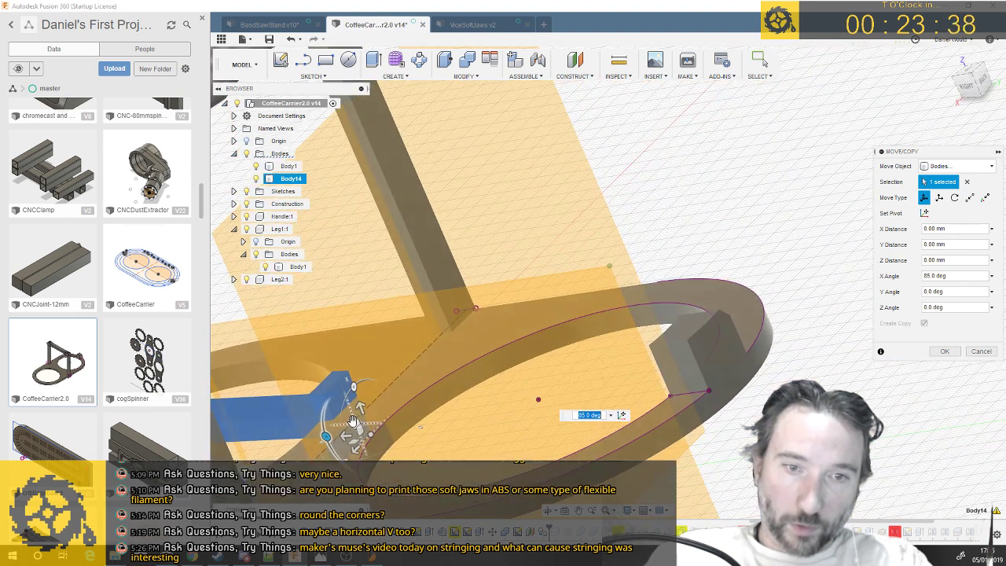
# Move the leg copy about -118 mm in Z and 10.6 mm in X so its foot sits outside the ring's end block
pyautogui.moveTo(353, 422); pyautogui.dragTo(745, 368)
pyautogui.keyDown('shift'); pyautogui.moveTo(746, 368); pyautogui.dragTo(705, 355, button='middle'); pyautogui.keyUp('shift')
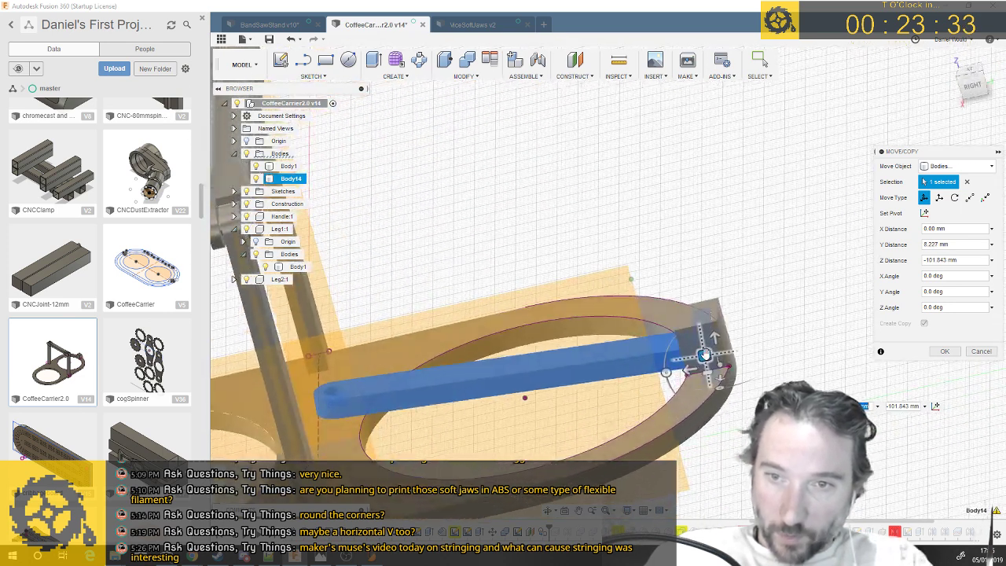
pyautogui.moveTo(706, 355); pyautogui.dragTo(773, 338)
pyautogui.keyDown('shift'); pyautogui.moveTo(772, 338); pyautogui.dragTo(705, 423, button='middle'); pyautogui.keyUp('shift')
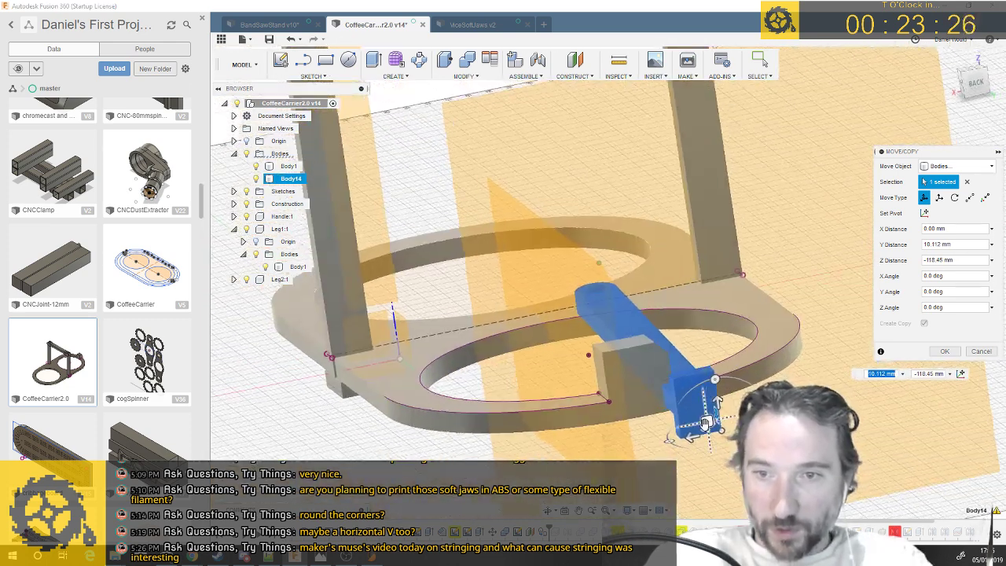
pyautogui.moveTo(687, 424); pyautogui.dragTo(652, 422)
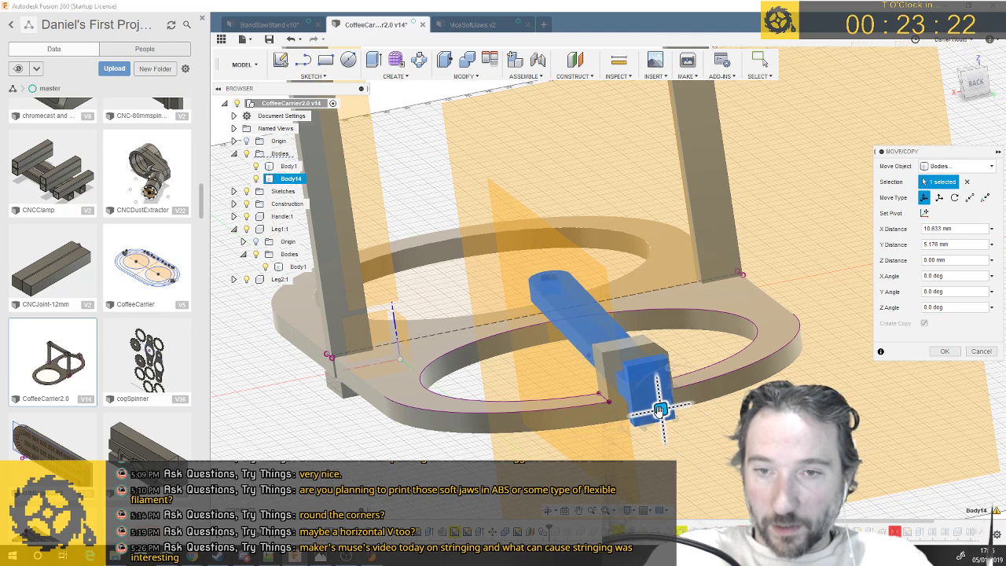
# Tilt the leg copy slightly relative to the end block and shift it about 1.5 mm in X and -1.0 mm in Y
pyautogui.scroll(5, 661, 410)
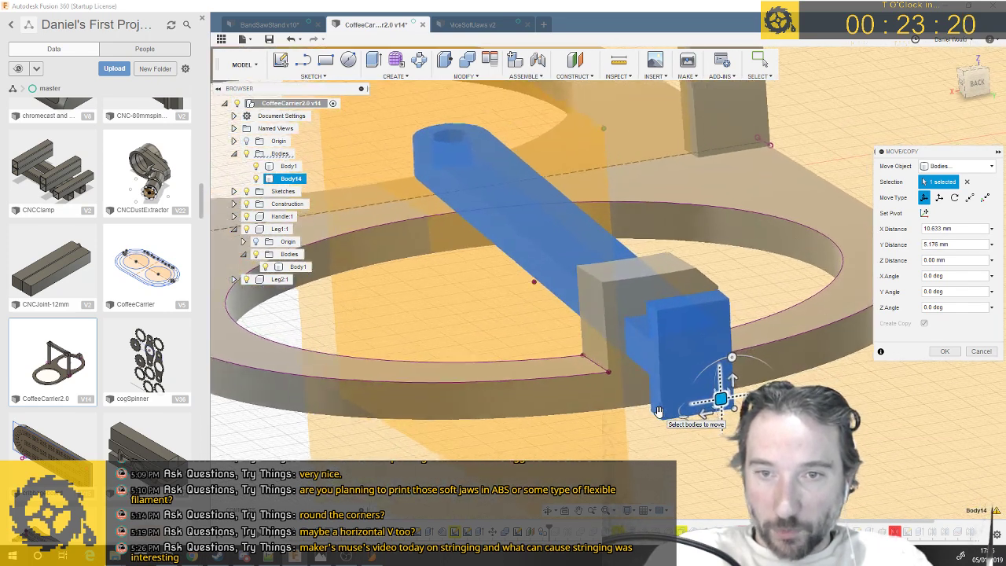
pyautogui.scroll(1, 659, 411)
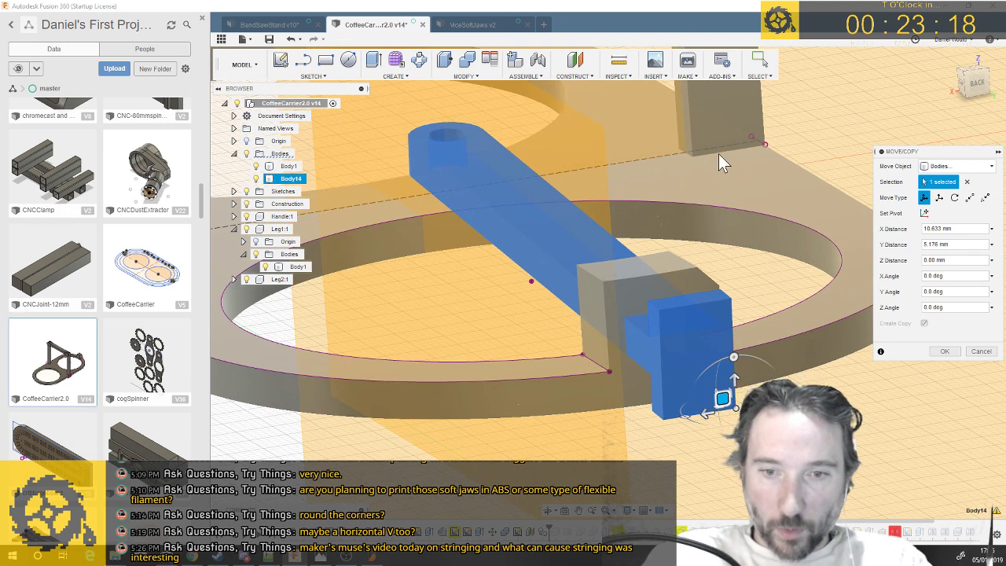
pyautogui.moveTo(733, 358); pyautogui.dragTo(739, 357)
pyautogui.moveTo(724, 398); pyautogui.dragTo(714, 401)
pyautogui.keyDown('shift'); pyautogui.moveTo(714, 400); pyautogui.dragTo(686, 383, button='middle'); pyautogui.keyUp('shift')
pyautogui.moveTo(686, 382); pyautogui.dragTo(686, 386)
# Rotate the leg copy 3 degrees about X to angle it through the end block
pyautogui.keyDown('shift'); pyautogui.moveTo(687, 385); pyautogui.dragTo(599, 401, button='middle'); pyautogui.keyUp('shift')
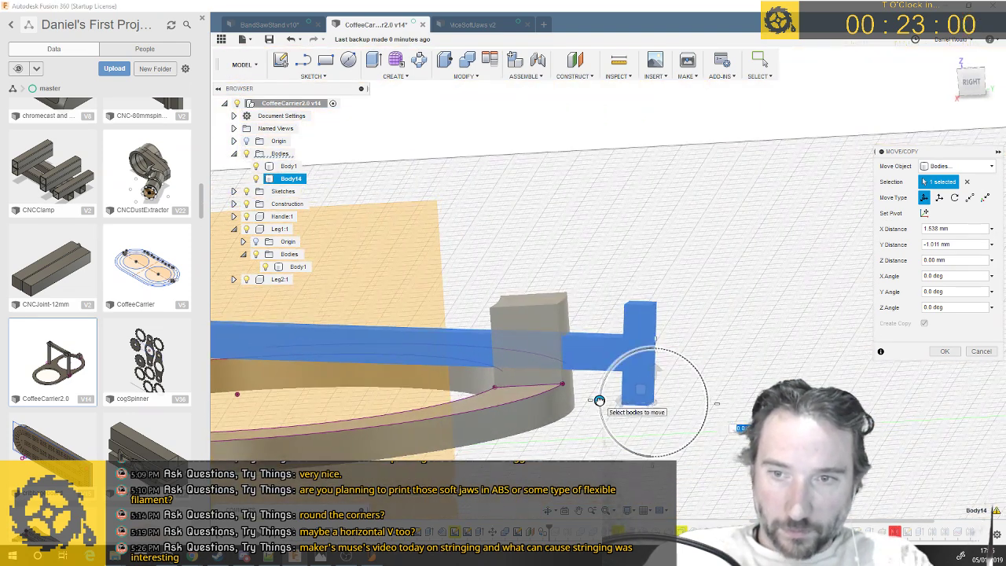
pyautogui.scroll(3, 614, 411)
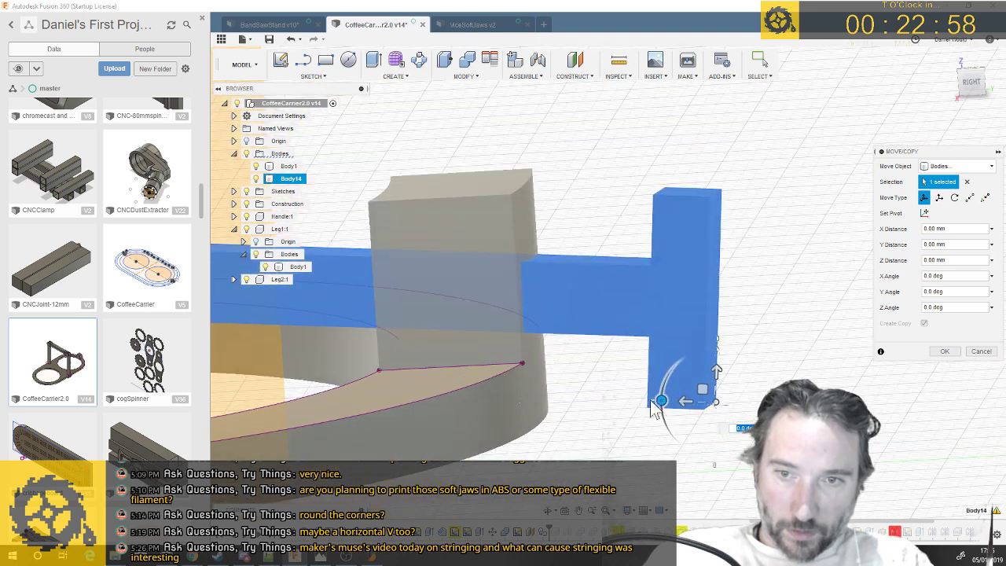
pyautogui.moveTo(659, 401); pyautogui.dragTo(661, 404)
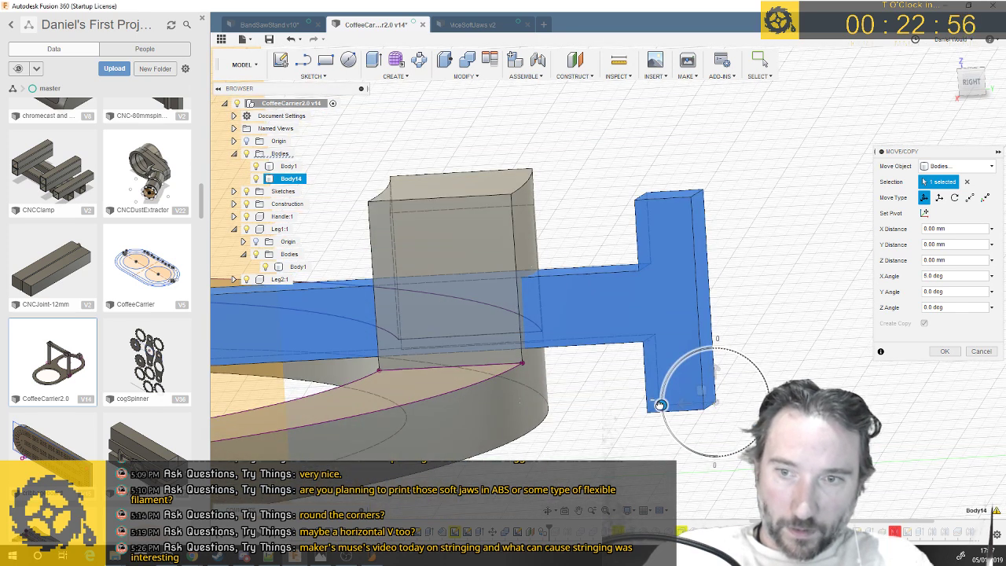
pyautogui.write('3')
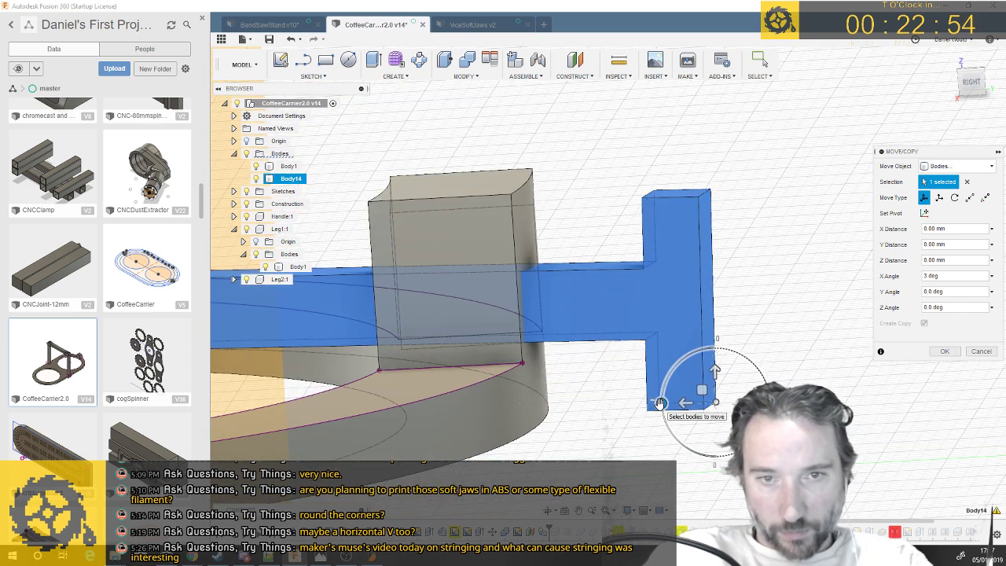
# Slide the leg copy further outward through the end block and finish the copy
pyautogui.scroll(-4, 660, 403)
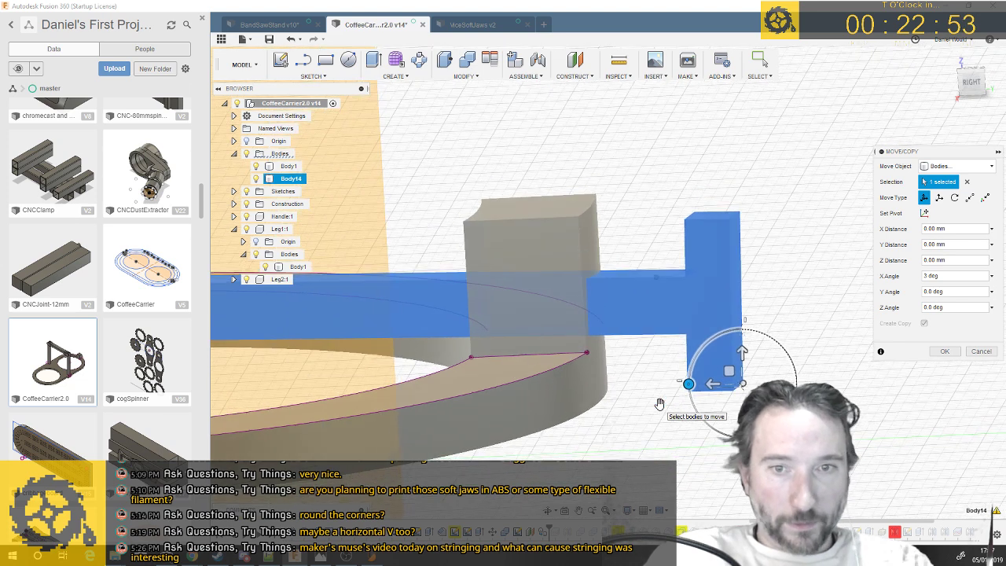
pyautogui.scroll(-2, 660, 404)
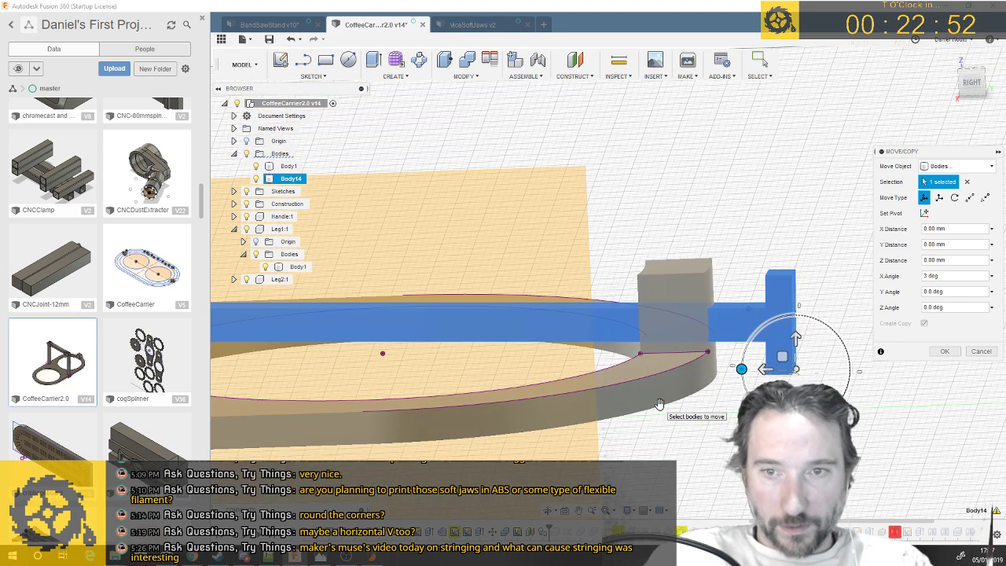
pyautogui.scroll(-2, 659, 403)
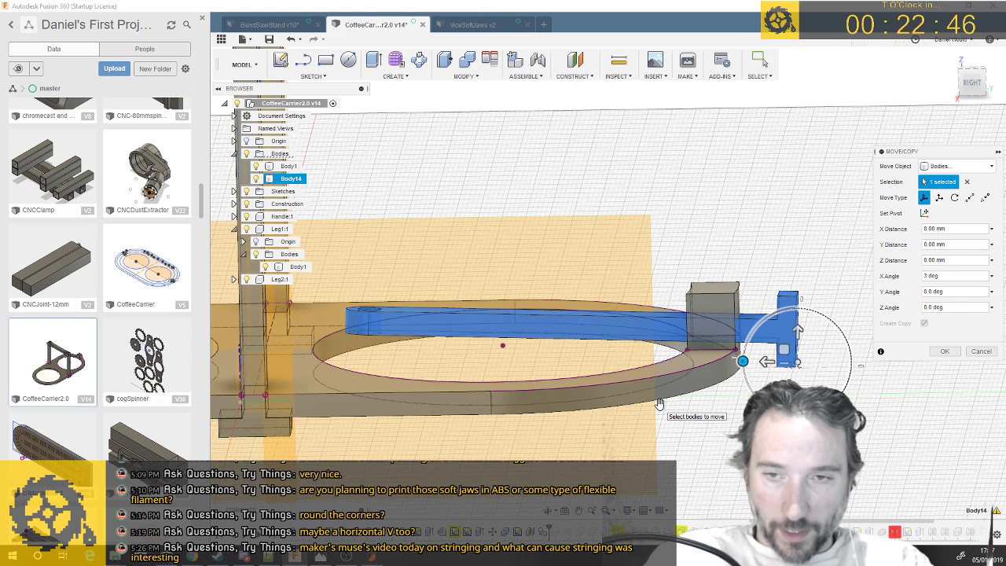
pyautogui.moveTo(769, 361); pyautogui.dragTo(827, 361)
pyautogui.press('Return')
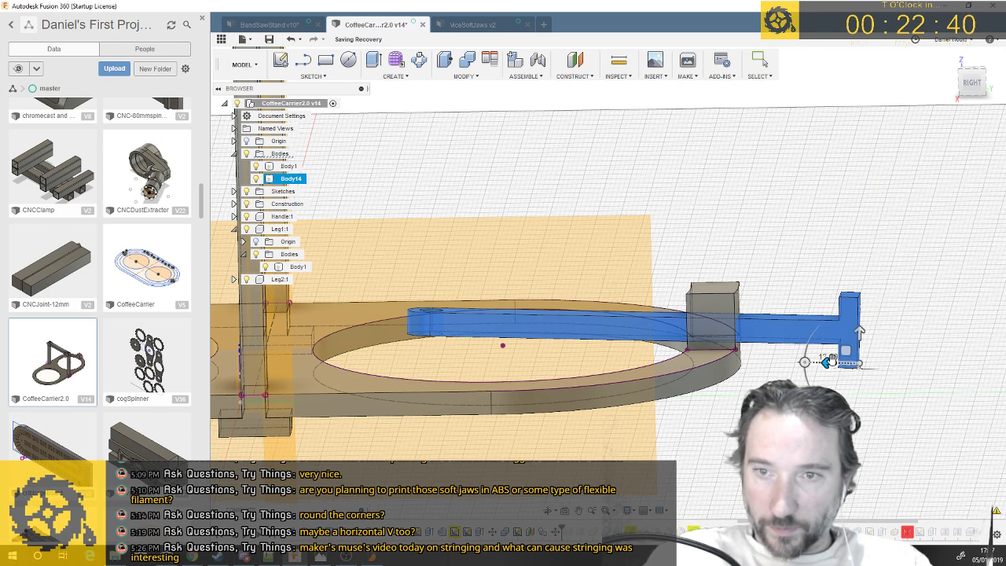
# Combine with Cut, using the carrier body (Body1) as target and the leg copy (Body14) as tool, without keeping the tool
pyautogui.click(692, 305)
pyautogui.keyDown('shift'); pyautogui.moveTo(692, 305); pyautogui.dragTo(687, 285, button='middle'); pyautogui.keyUp('shift')
pyautogui.scroll(3, 688, 303)
pyautogui.scroll(1, 687, 303)
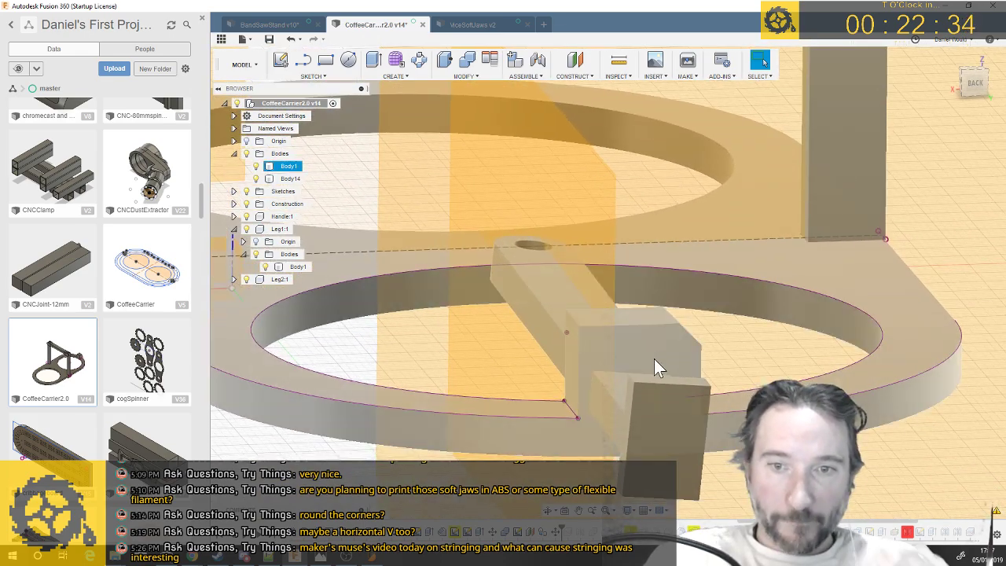
pyautogui.click(622, 352)
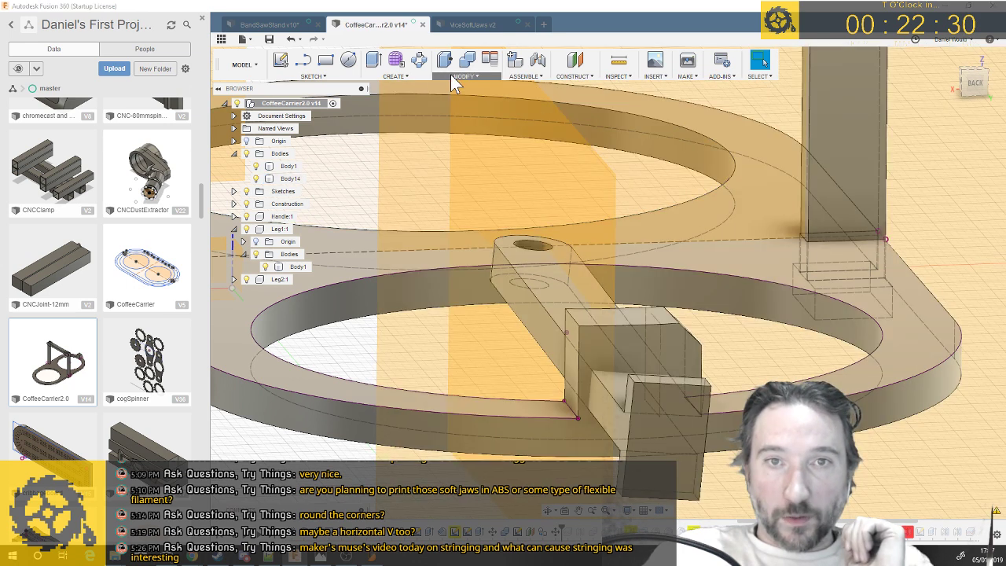
pyautogui.click(454, 76)
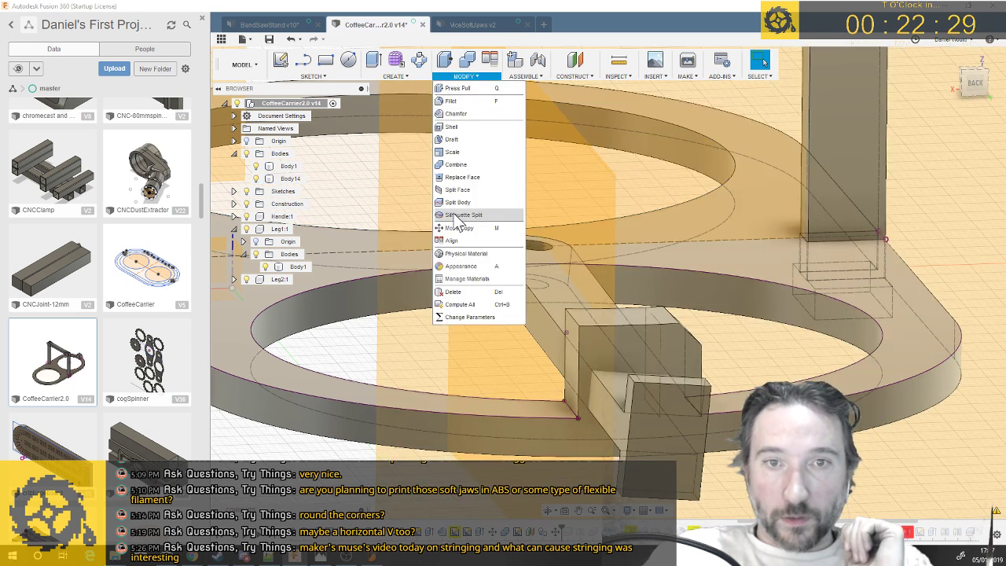
pyautogui.click(459, 165)
pyautogui.click(670, 346)
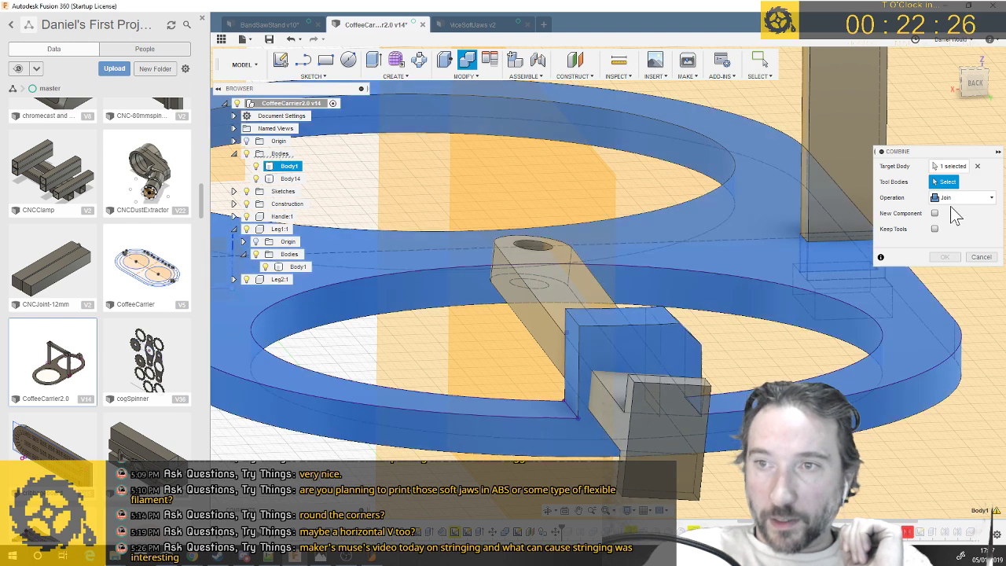
pyautogui.click(641, 432)
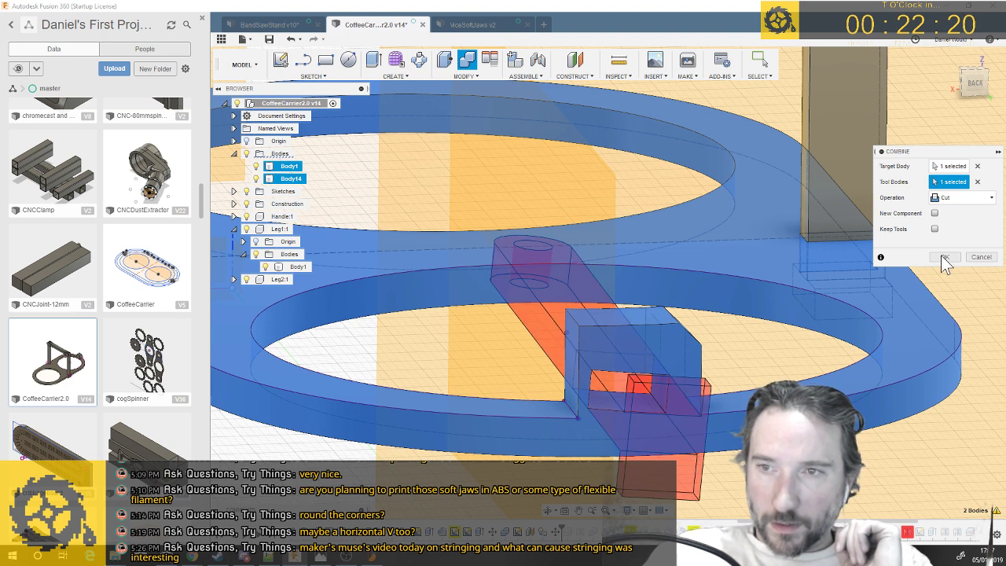
pyautogui.click(942, 257)
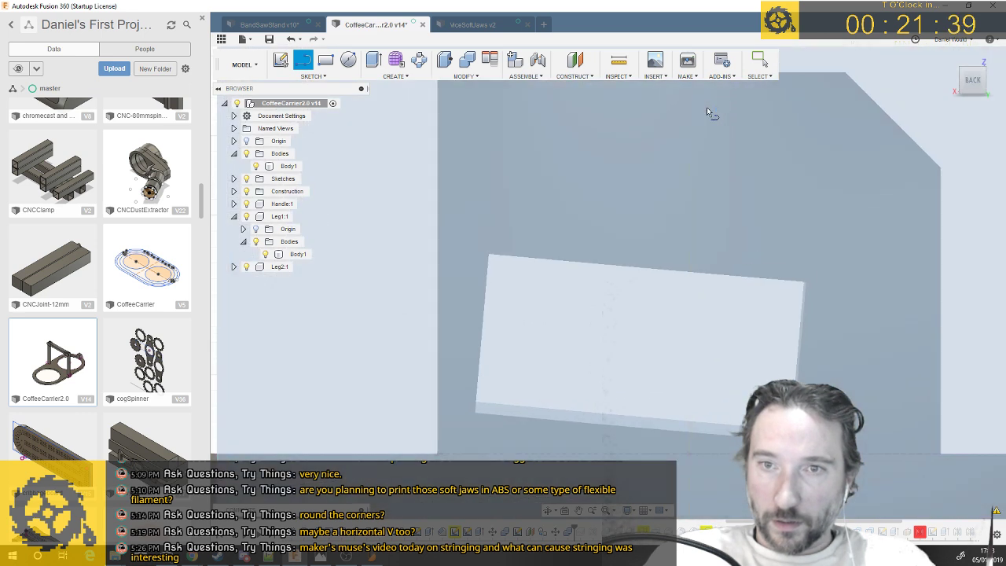
pyautogui.click(707, 107)
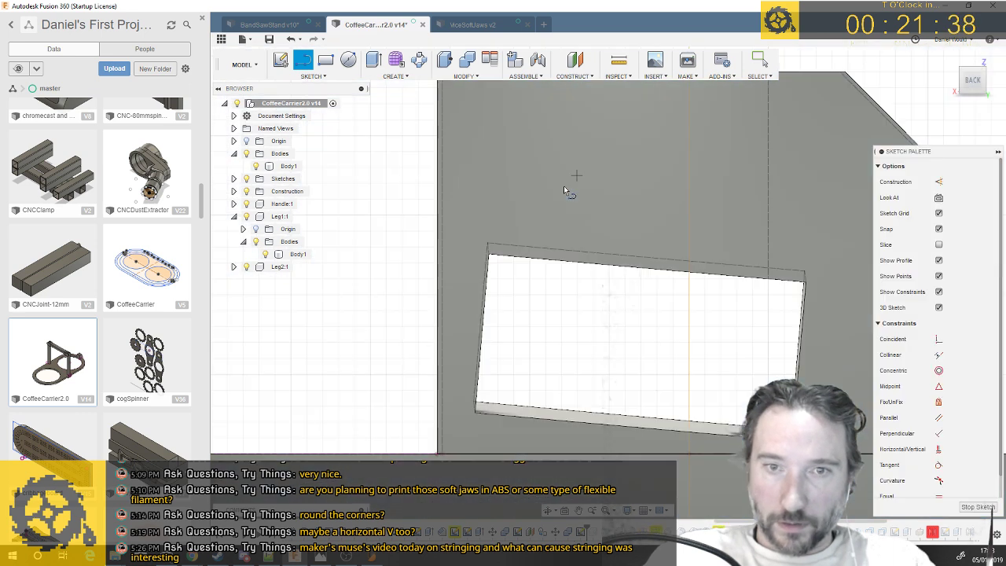
pyautogui.click(432, 216)
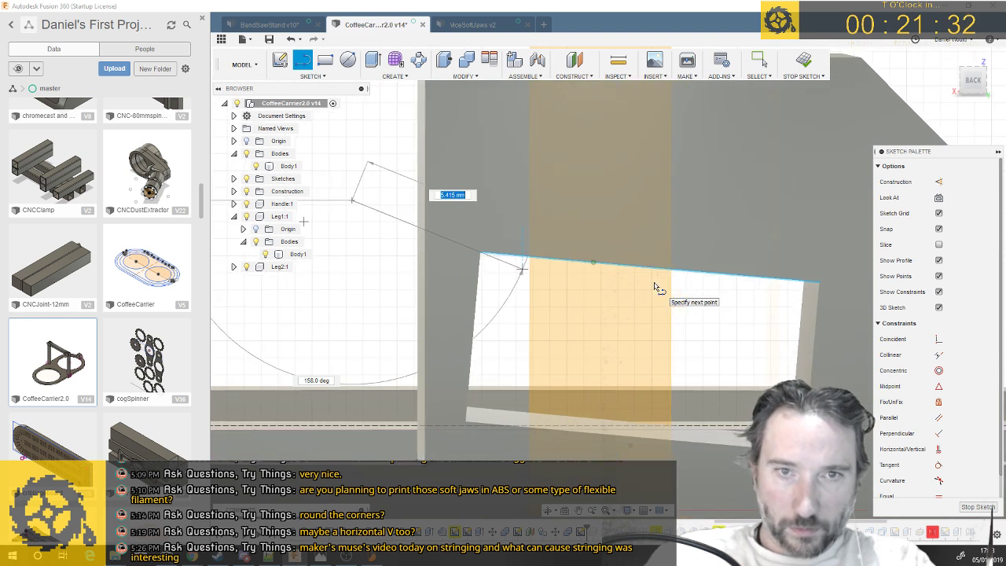
pyautogui.click(977, 508)
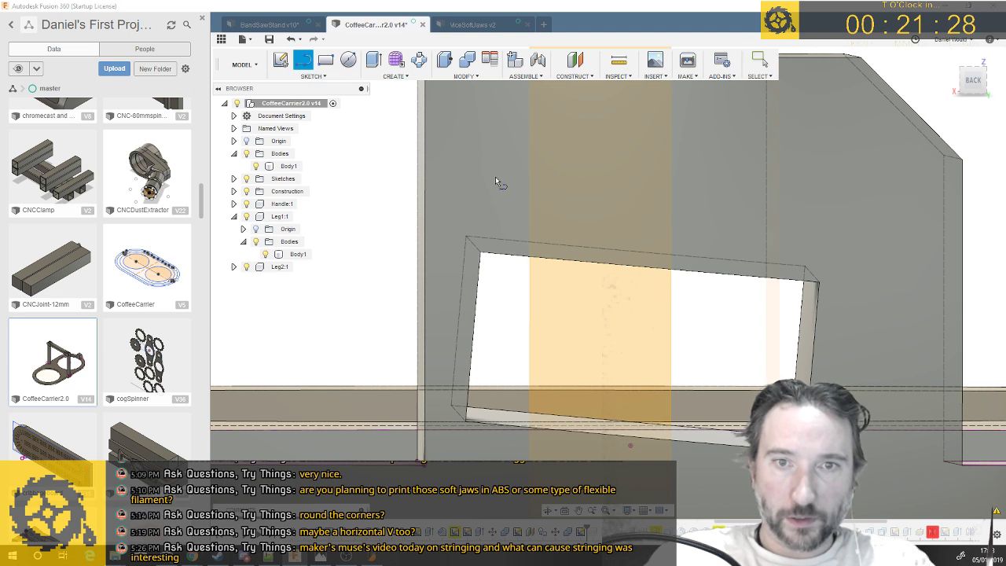
pyautogui.click(503, 176)
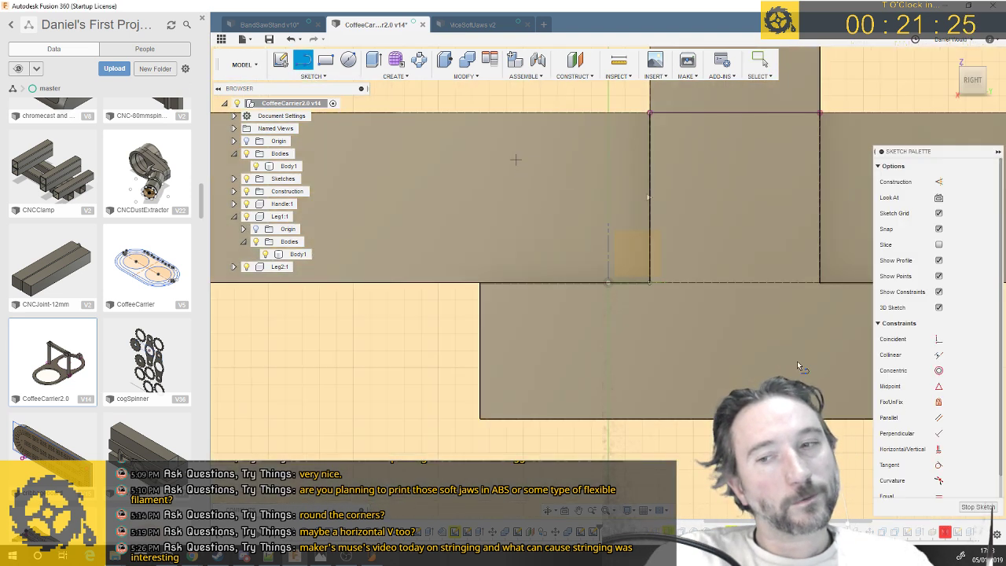
pyautogui.click(978, 507)
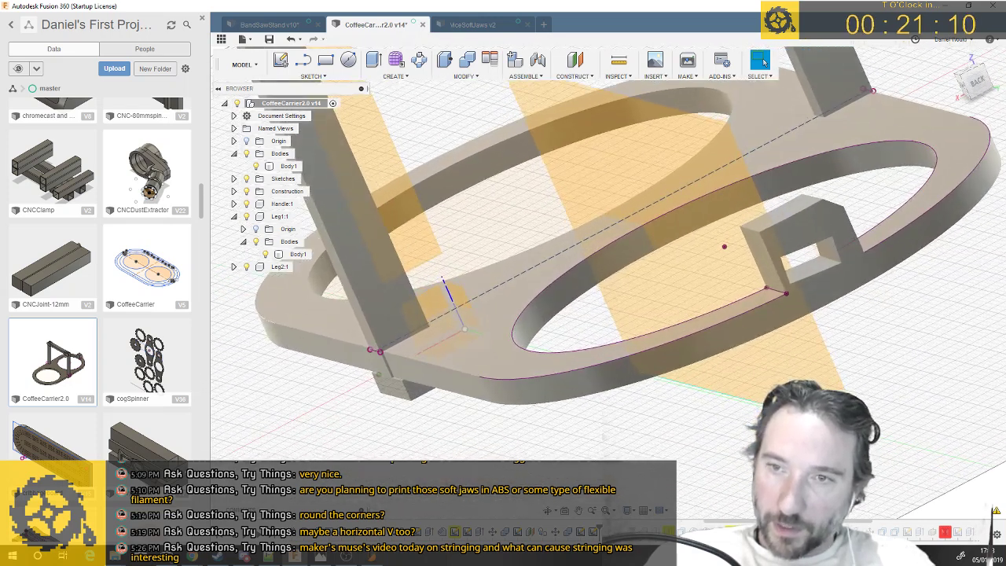
pyautogui.click(860, 353)
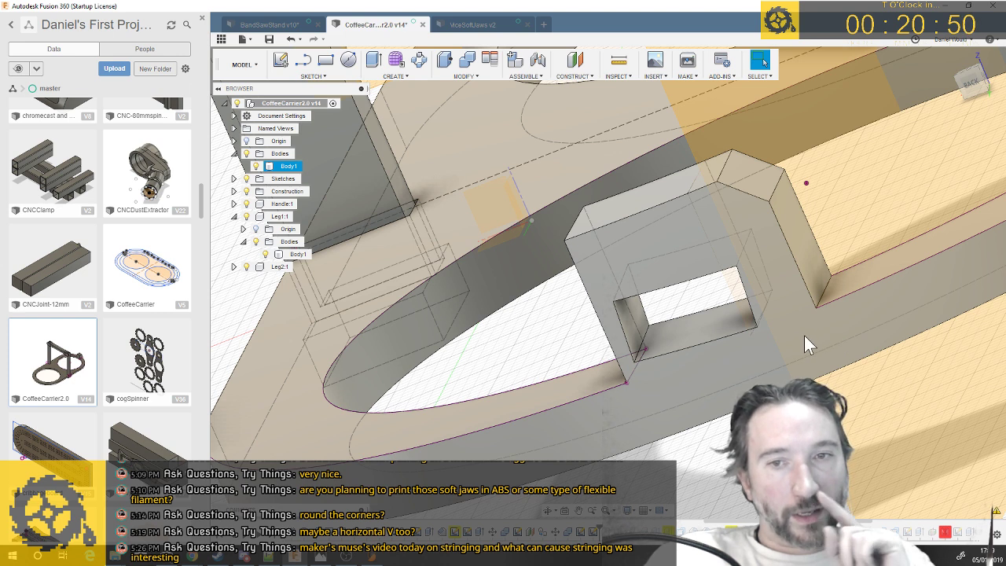
pyautogui.press('q')
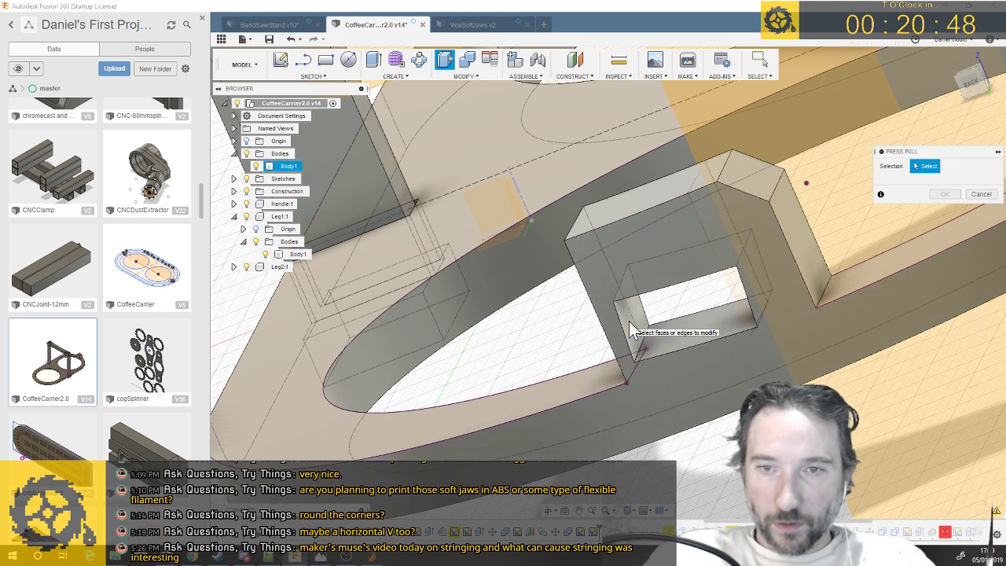
pyautogui.click(630, 321)
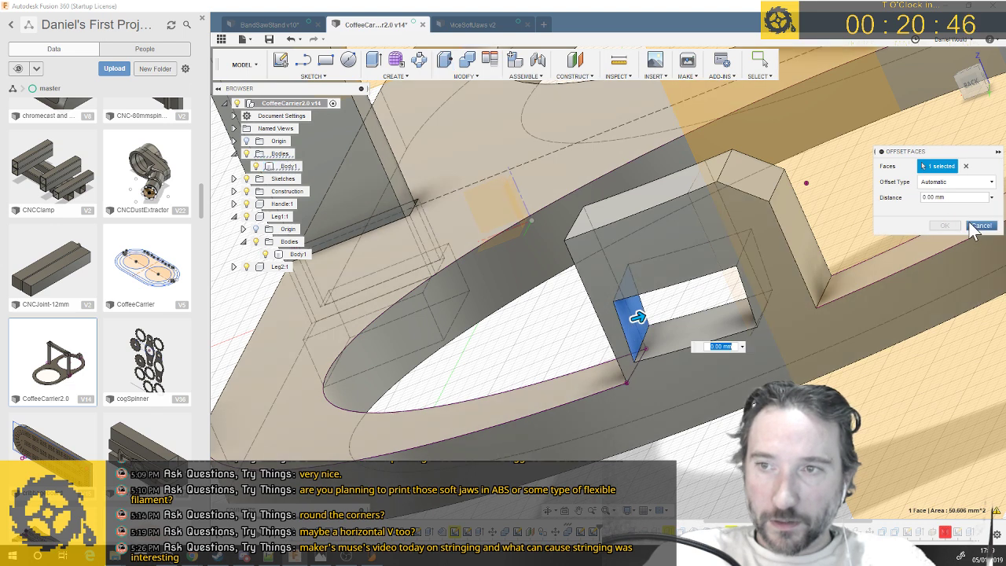
pyautogui.click(979, 227)
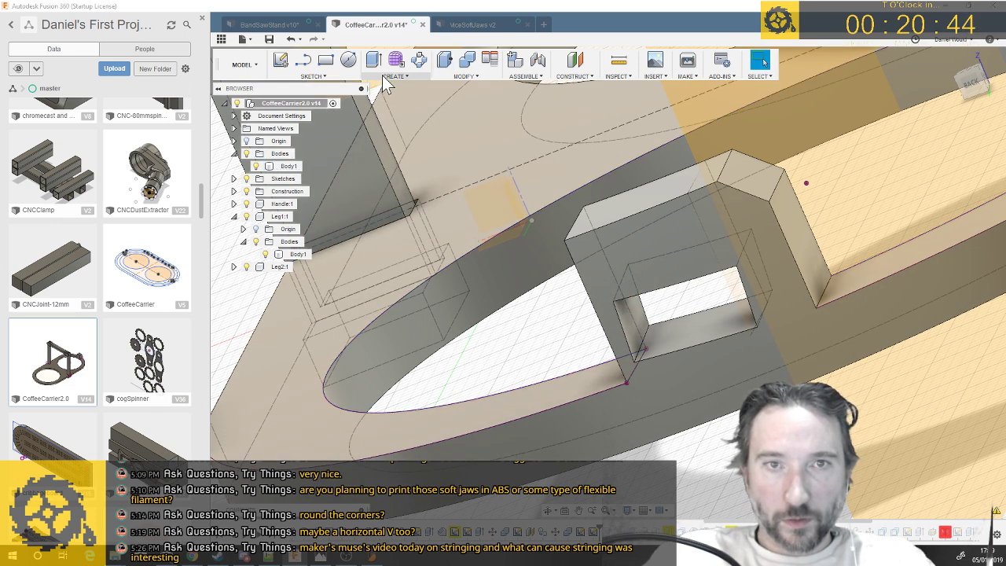
# Extrude the slot's narrow end face as a -3 mm cut with a 10-degree taper, opening the slot through the block's side
pyautogui.click(394, 77)
pyautogui.click(385, 114)
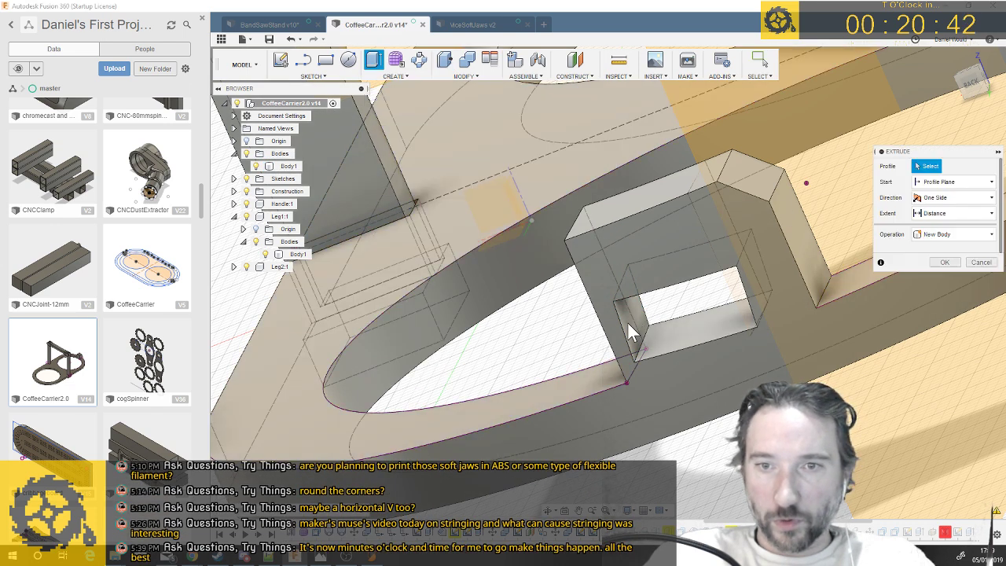
pyautogui.click(627, 324)
pyautogui.moveTo(634, 320); pyautogui.dragTo(601, 322)
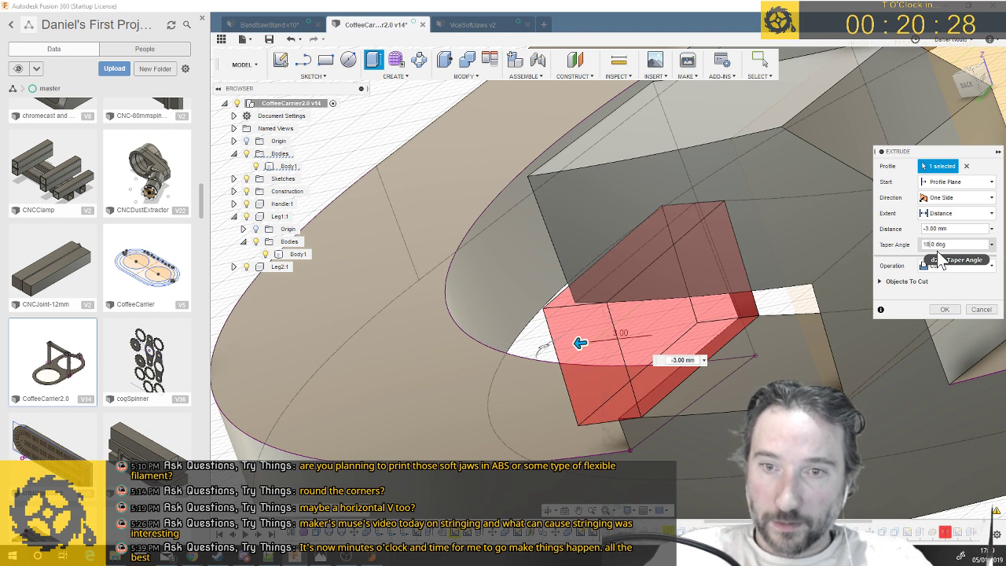
pyautogui.press('Return')
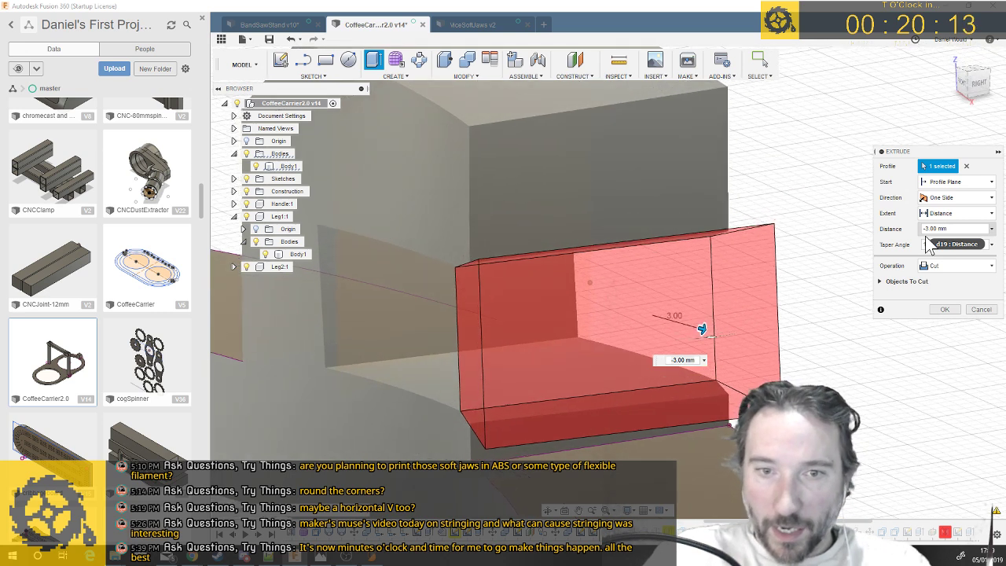
pyautogui.press('Return')
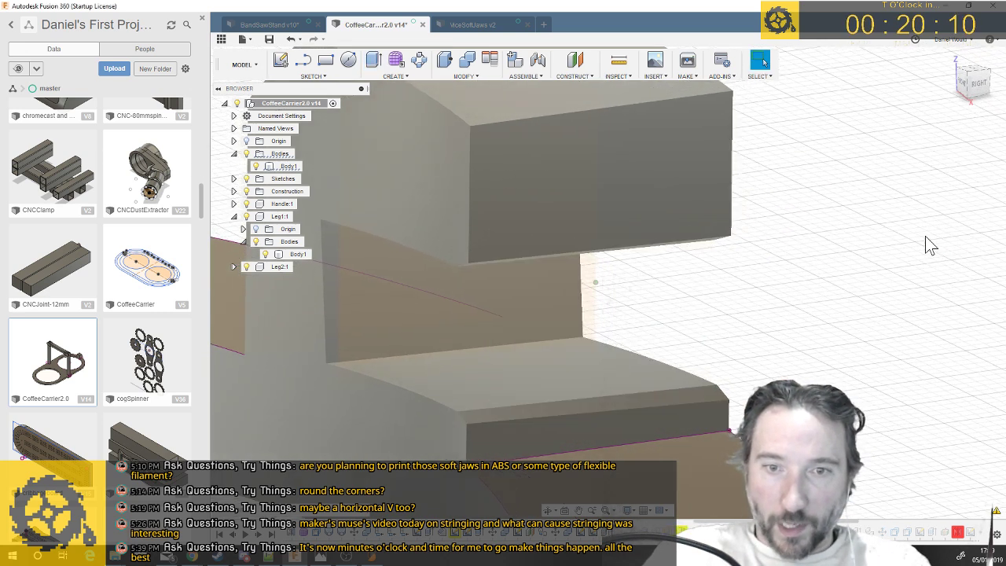
# Press Pull the upper inner face of the opened slot and save the design
pyautogui.keyDown('shift'); pyautogui.moveTo(931, 246); pyautogui.dragTo(747, 295, button='middle'); pyautogui.keyUp('shift')
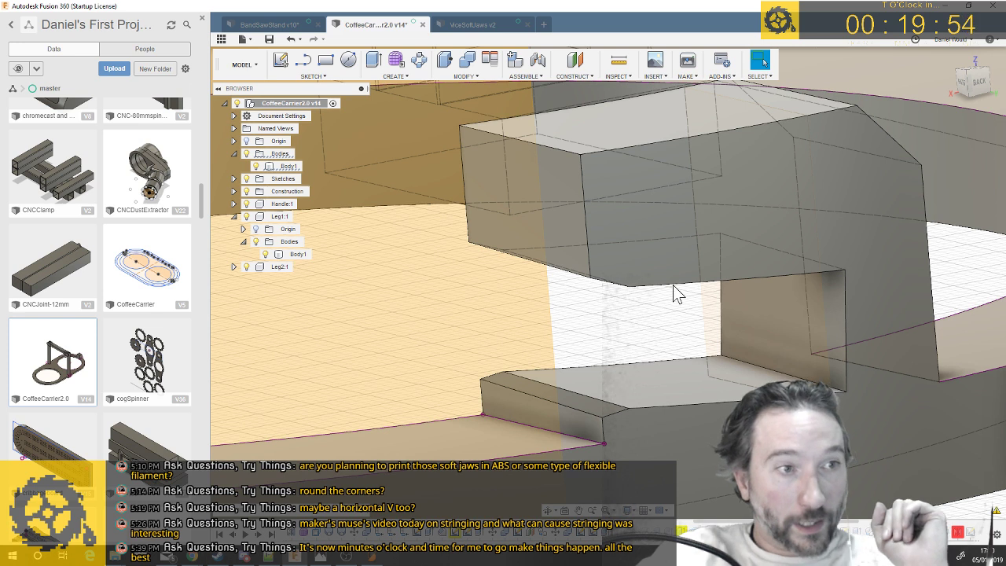
pyautogui.click(711, 256)
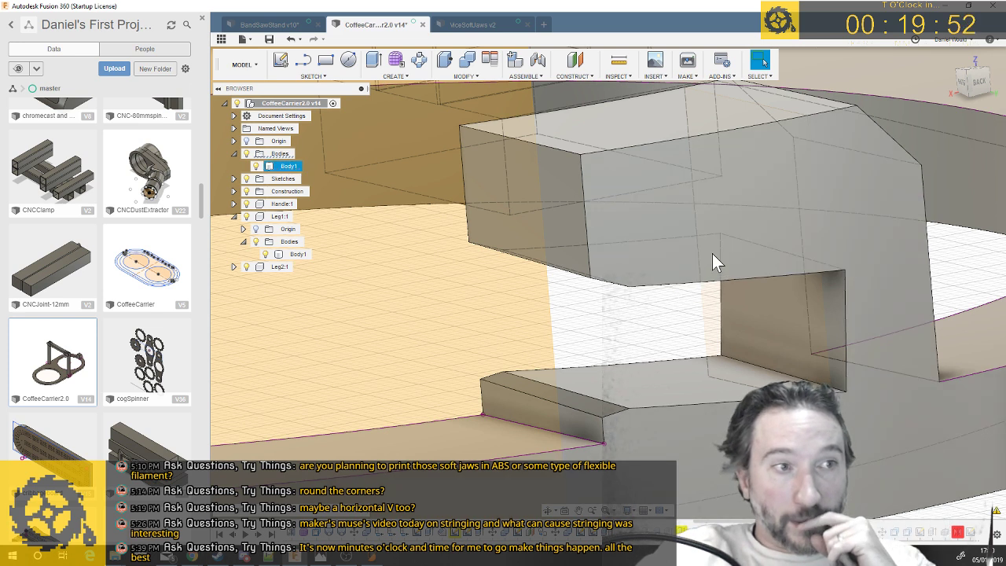
pyautogui.click(714, 323)
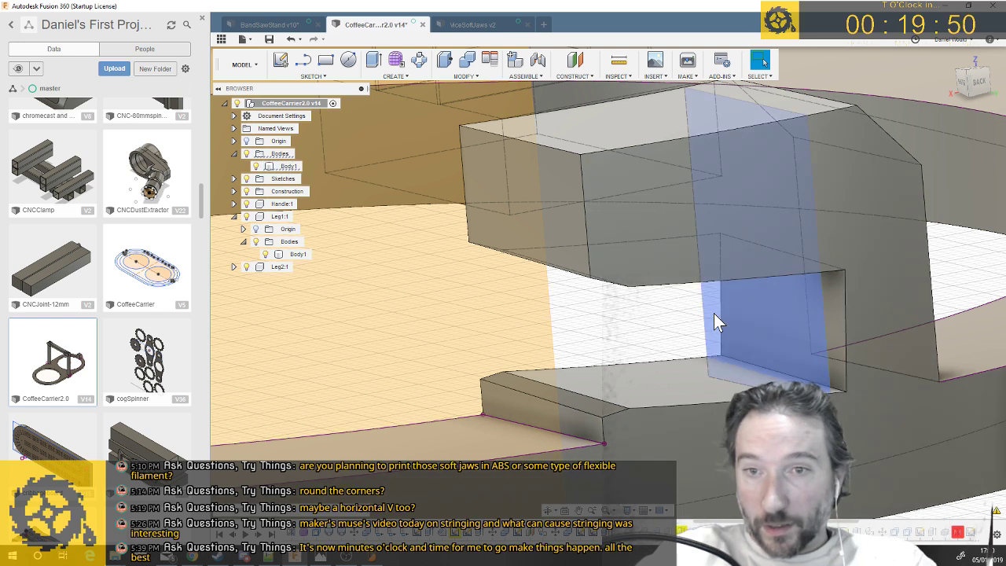
pyautogui.scroll(5, 714, 323)
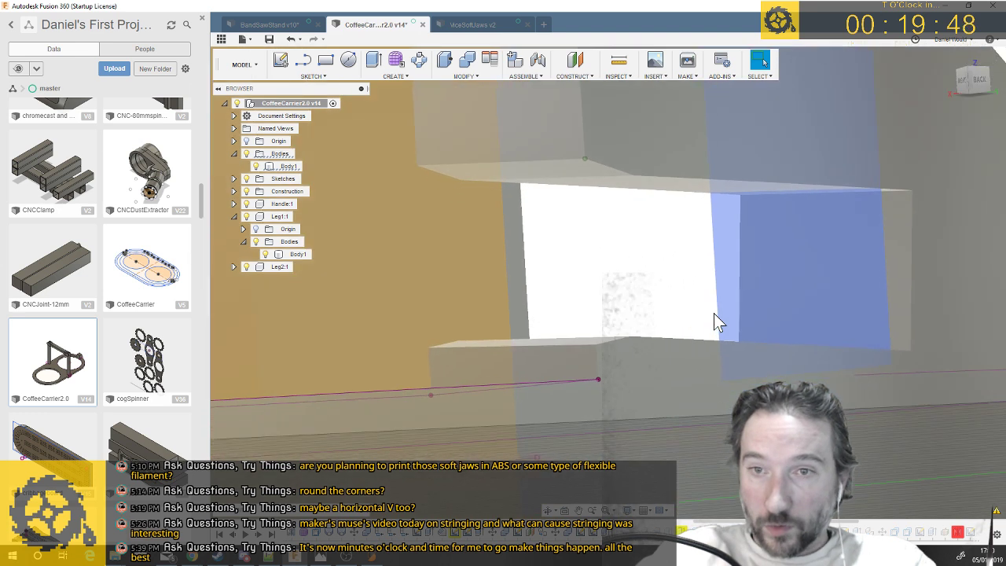
pyautogui.click(666, 272)
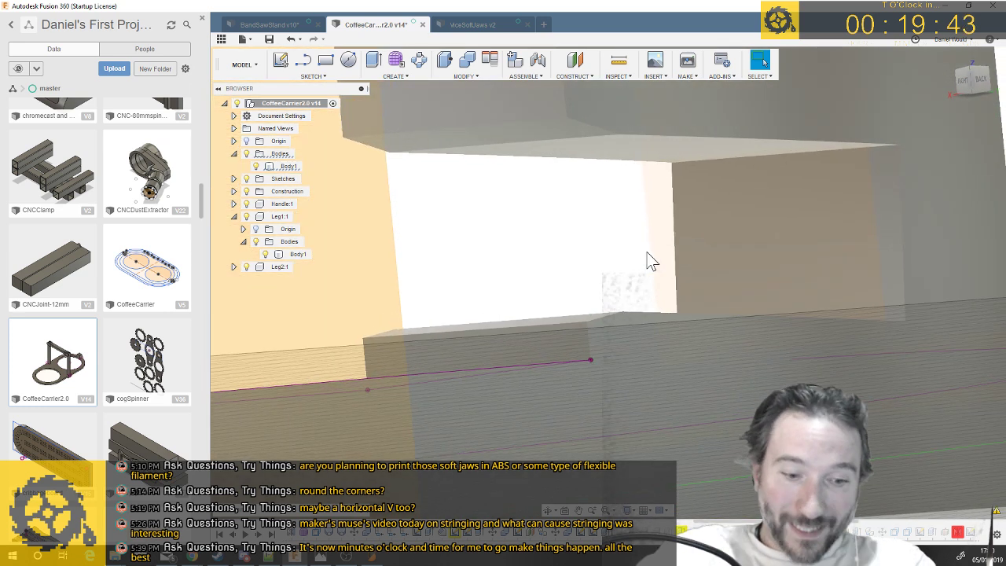
pyautogui.press('q')
pyautogui.click(634, 151)
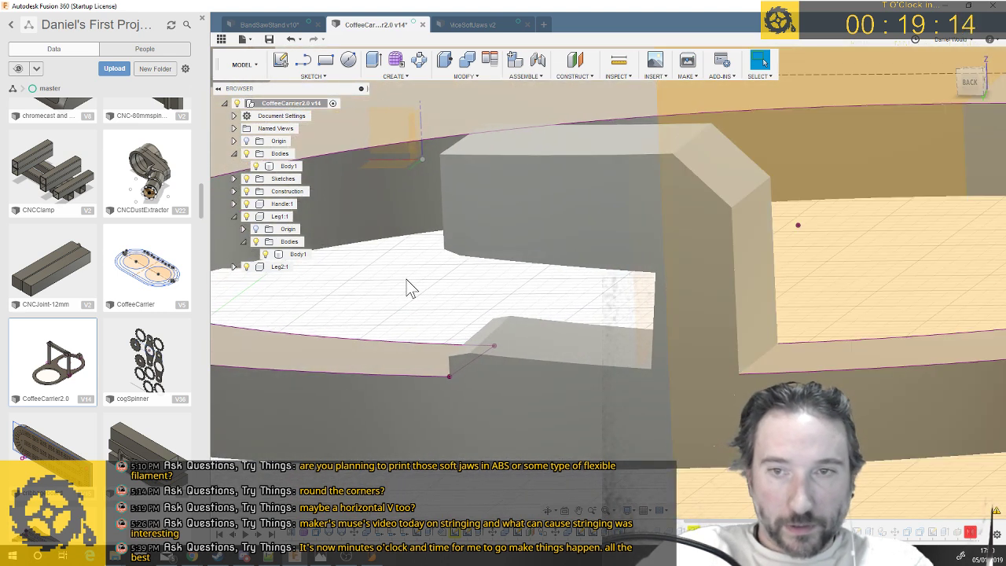
pyautogui.hotkey('ctrl', 's')
pyautogui.press('Return')
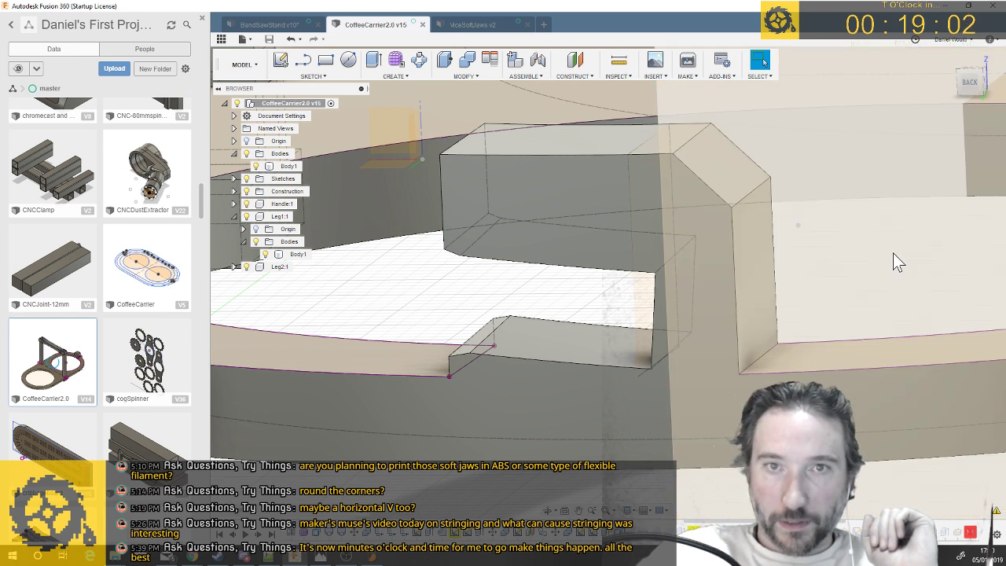
# Add a two-distance chamfer of 5 mm and 9 mm to the inside edge where the closed side of the hook block meets the carrier
pyautogui.click(894, 254)
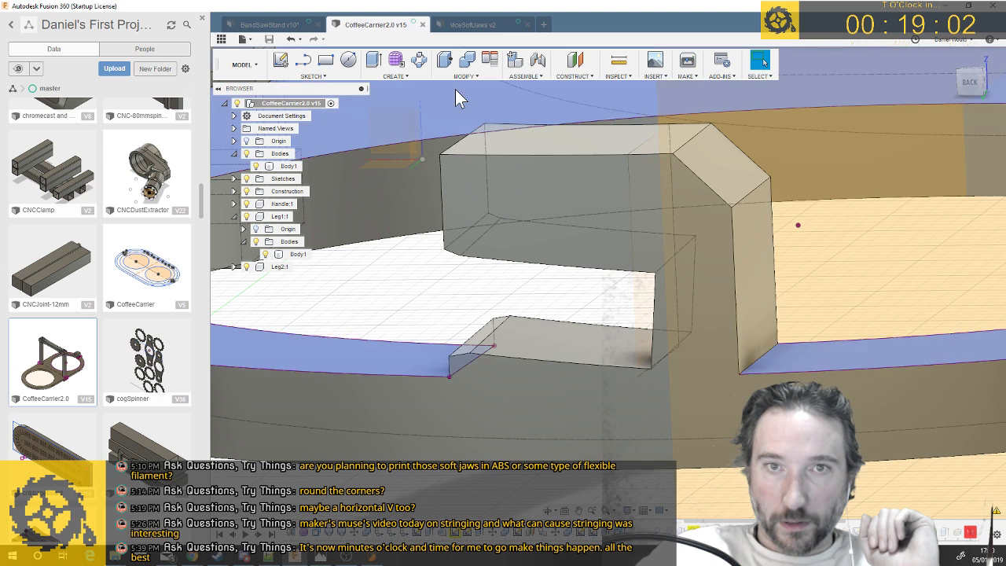
pyautogui.click(465, 76)
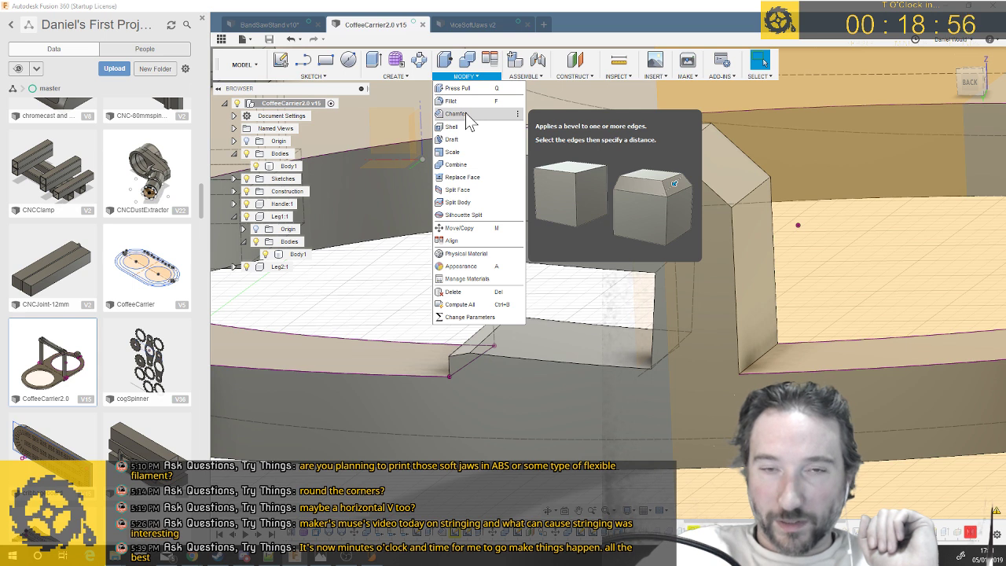
pyautogui.click(466, 112)
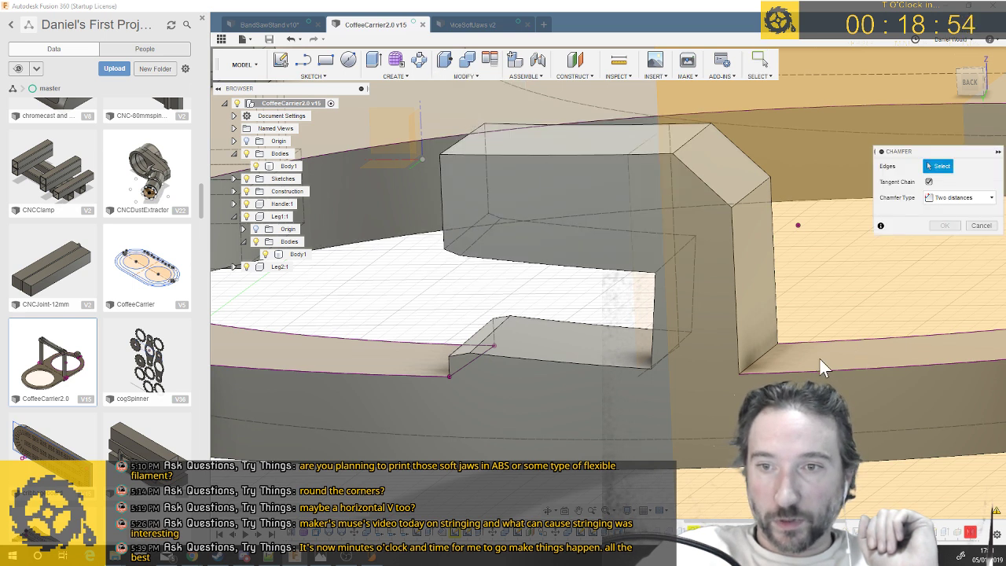
pyautogui.click(755, 361)
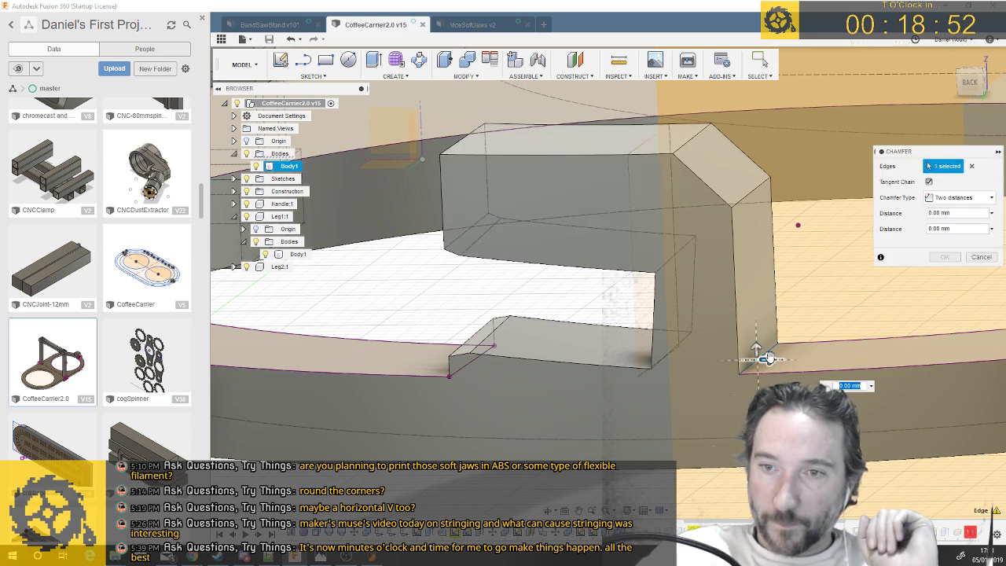
pyautogui.moveTo(760, 354); pyautogui.dragTo(757, 255)
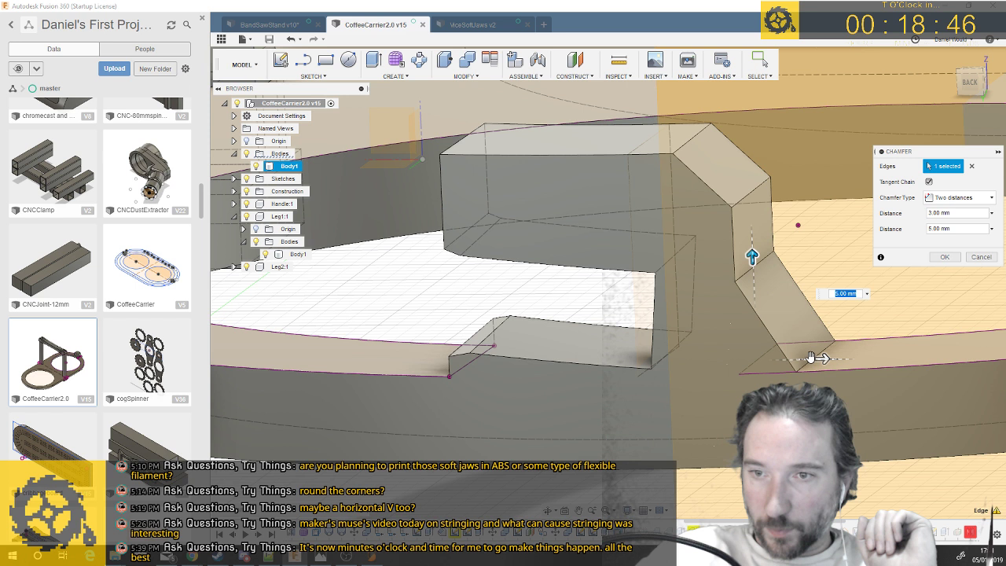
pyautogui.moveTo(840, 359); pyautogui.dragTo(859, 358)
pyautogui.moveTo(753, 254); pyautogui.dragTo(749, 184)
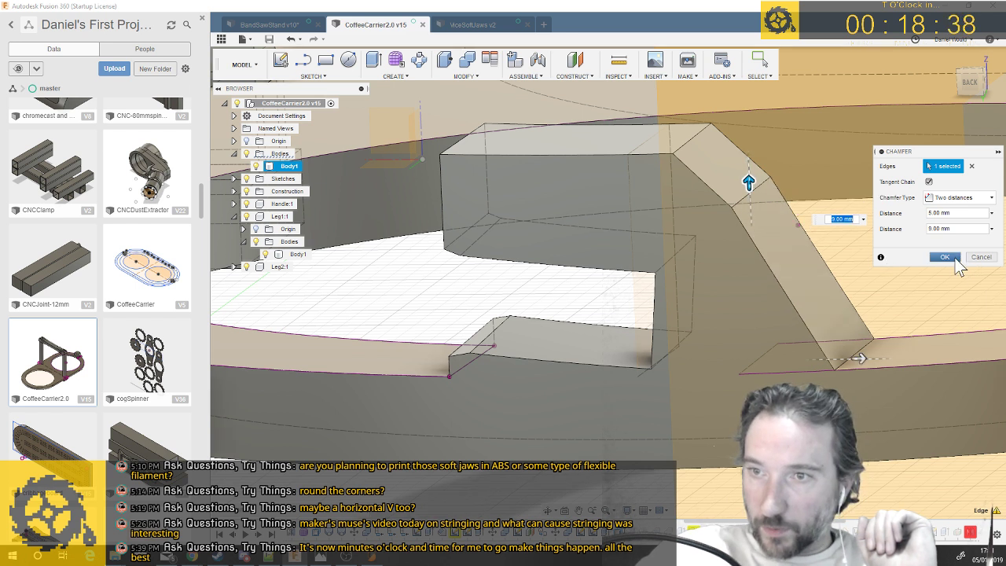
pyautogui.click(946, 257)
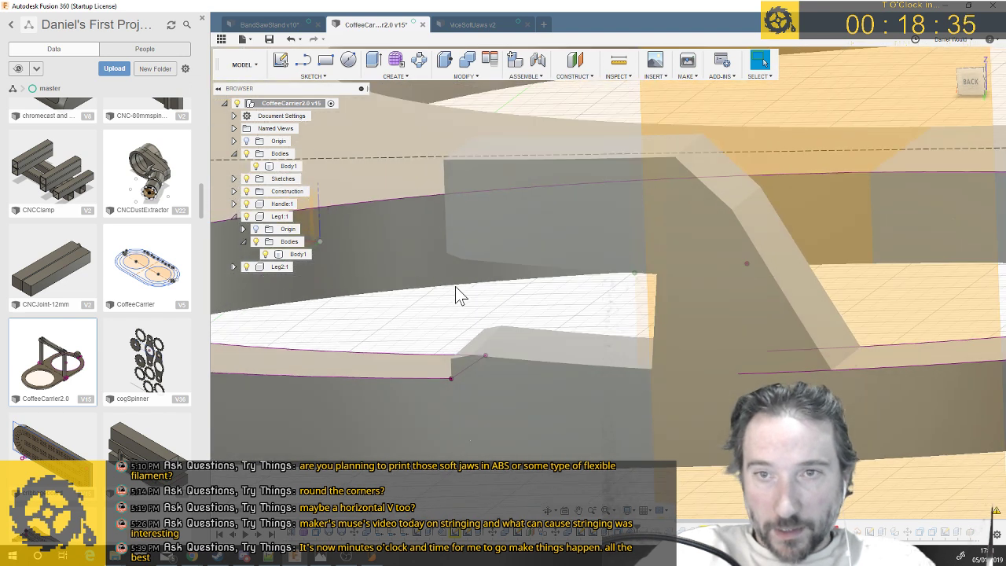
pyautogui.click(550, 157)
pyautogui.press('q')
pyautogui.moveTo(550, 156); pyautogui.dragTo(550, 156)
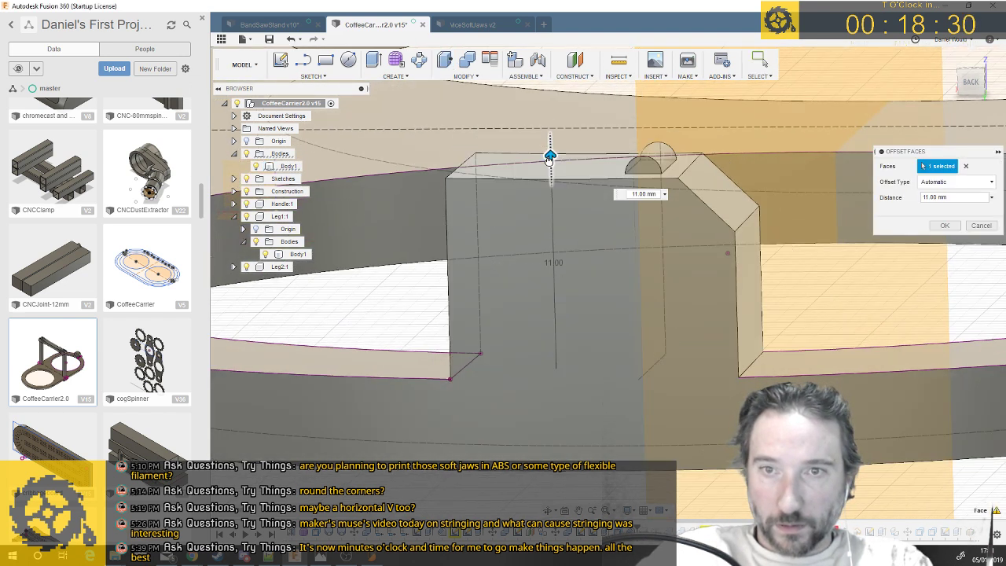
pyautogui.click(981, 225)
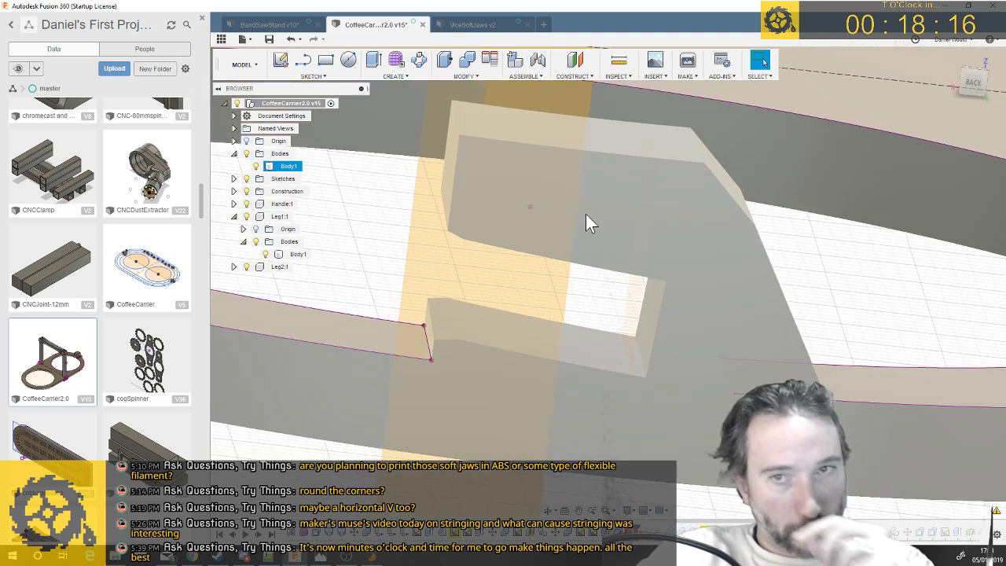
pyautogui.click(404, 74)
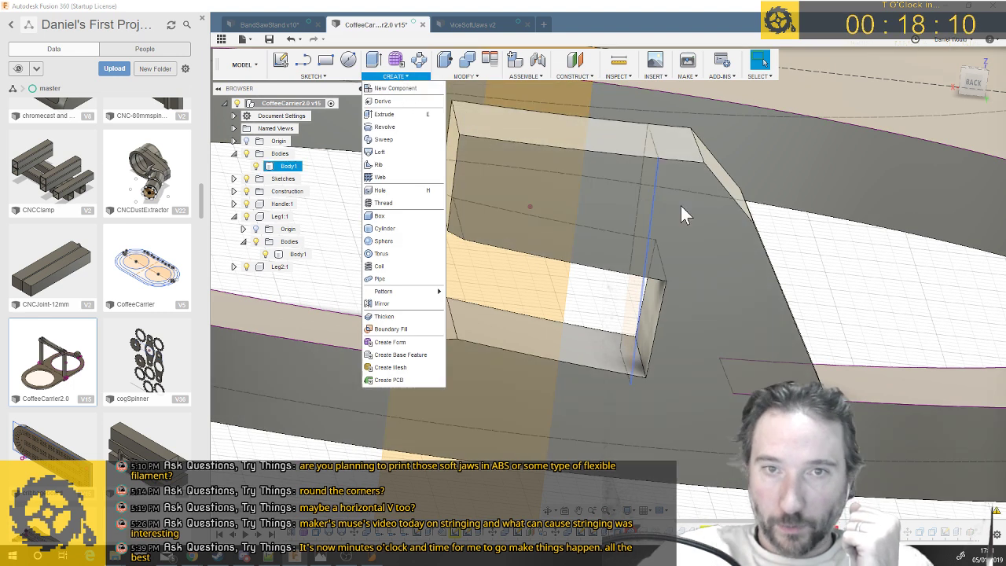
pyautogui.keyDown('shift'); pyautogui.moveTo(532, 235); pyautogui.dragTo(339, 252, button='middle'); pyautogui.keyUp('shift')
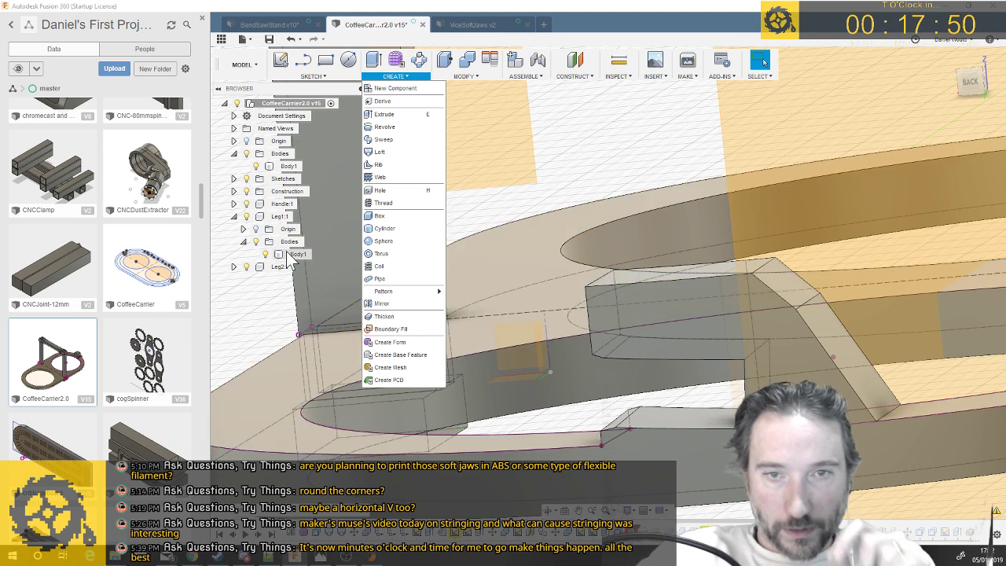
# Measure the distance along the slot's lower face from its inner end edge to the edge where the opening starts to flare
pyautogui.keyDown('shift'); pyautogui.moveTo(567, 300); pyautogui.dragTo(591, 322, button='middle'); pyautogui.keyUp('shift')
pyautogui.scroll(5, 590, 321)
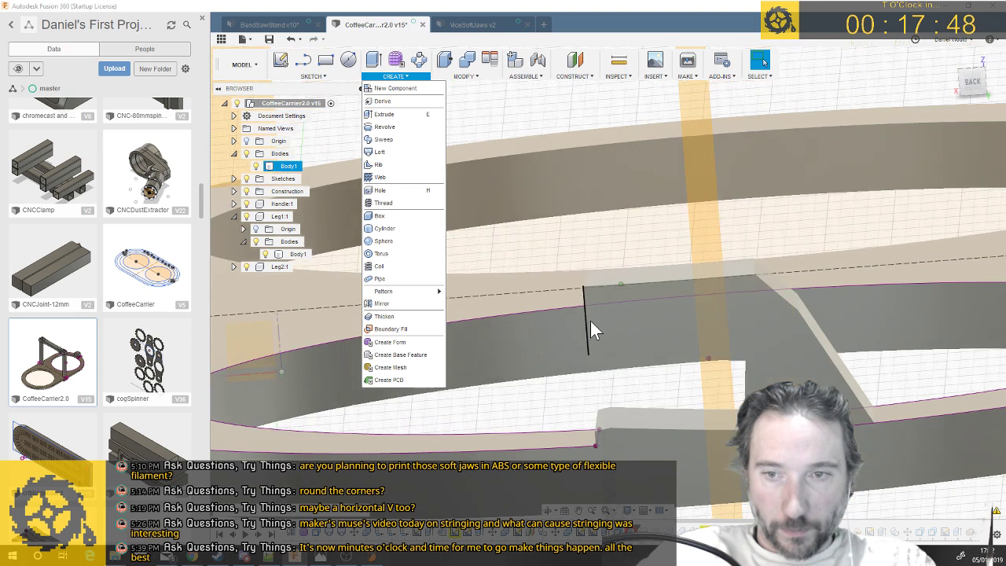
pyautogui.click(619, 60)
pyautogui.click(727, 417)
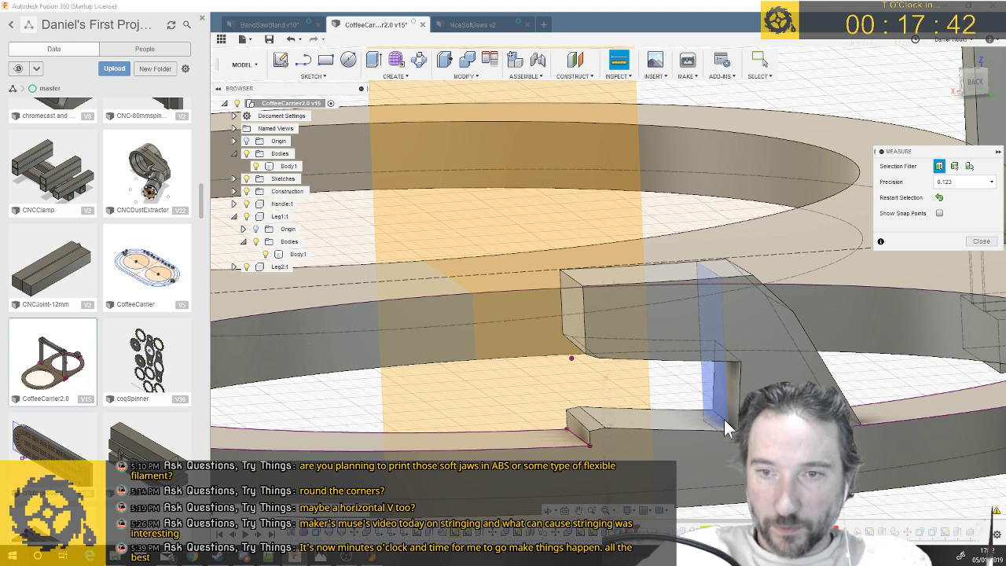
pyautogui.scroll(5, 728, 427)
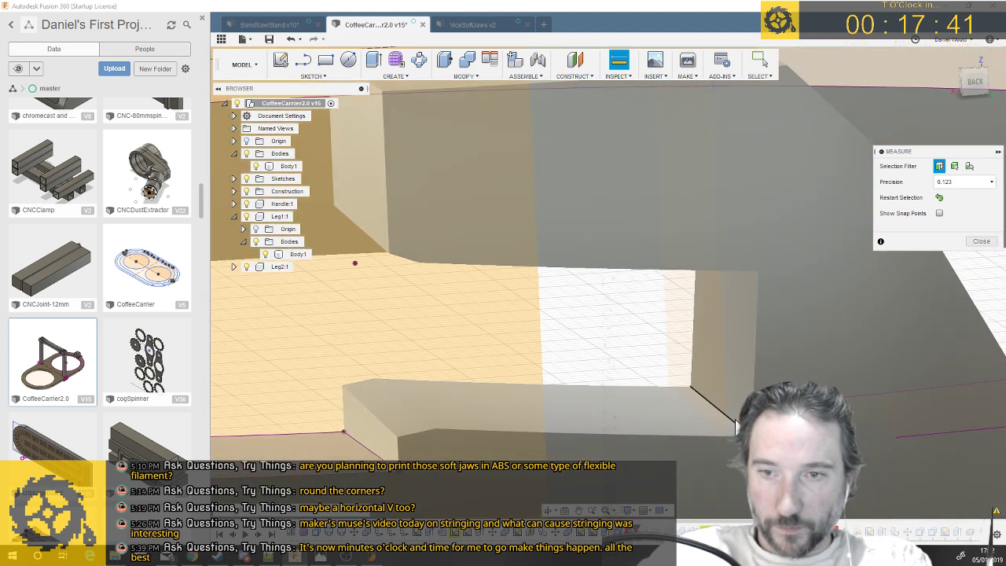
pyautogui.click(411, 411)
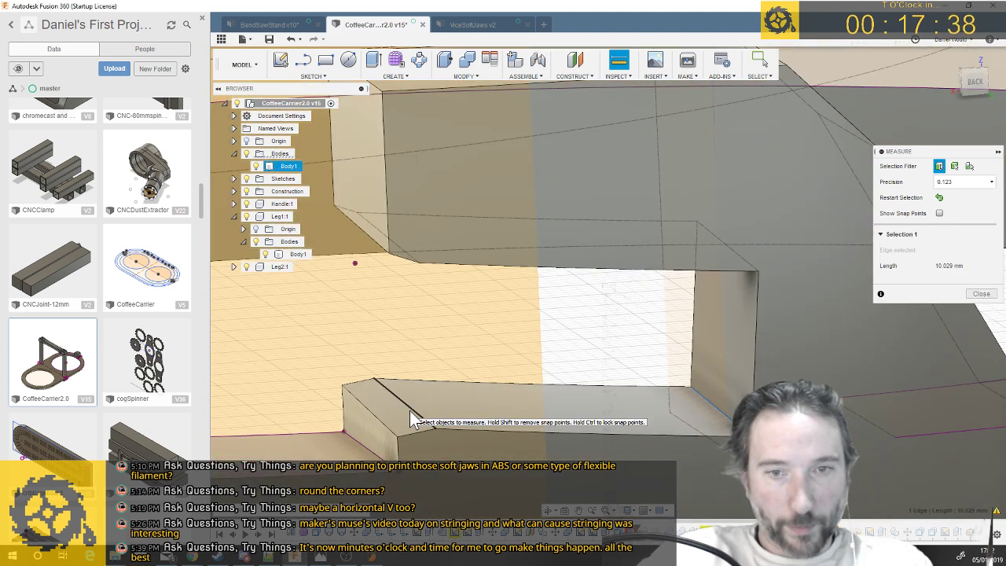
pyautogui.click(414, 415)
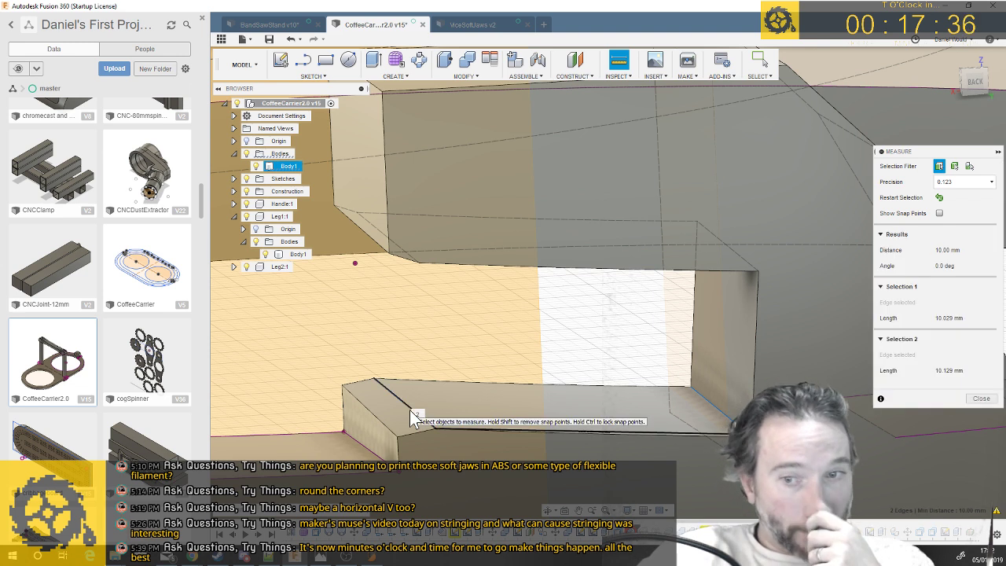
pyautogui.keyDown('shift'); pyautogui.moveTo(633, 458); pyautogui.dragTo(633, 415, button='middle'); pyautogui.keyUp('shift')
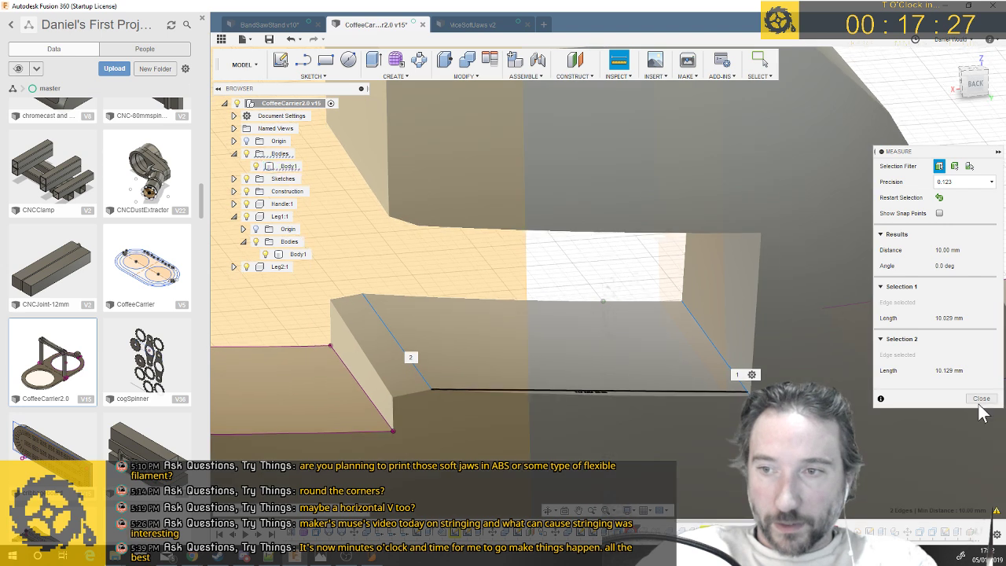
pyautogui.click(982, 399)
pyautogui.keyDown('shift'); pyautogui.moveTo(523, 349); pyautogui.dragTo(429, 401, button='middle'); pyautogui.keyUp('shift')
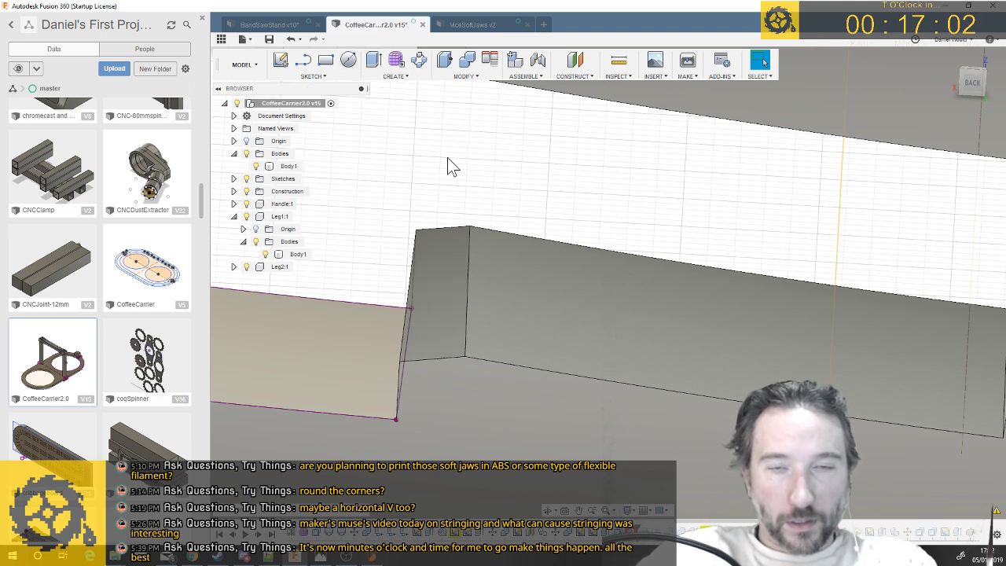
# Sketch a 2 mm diameter circle in the open space beside the leg and extrude it 8 mm as a new body
pyautogui.scroll(-5, 449, 164)
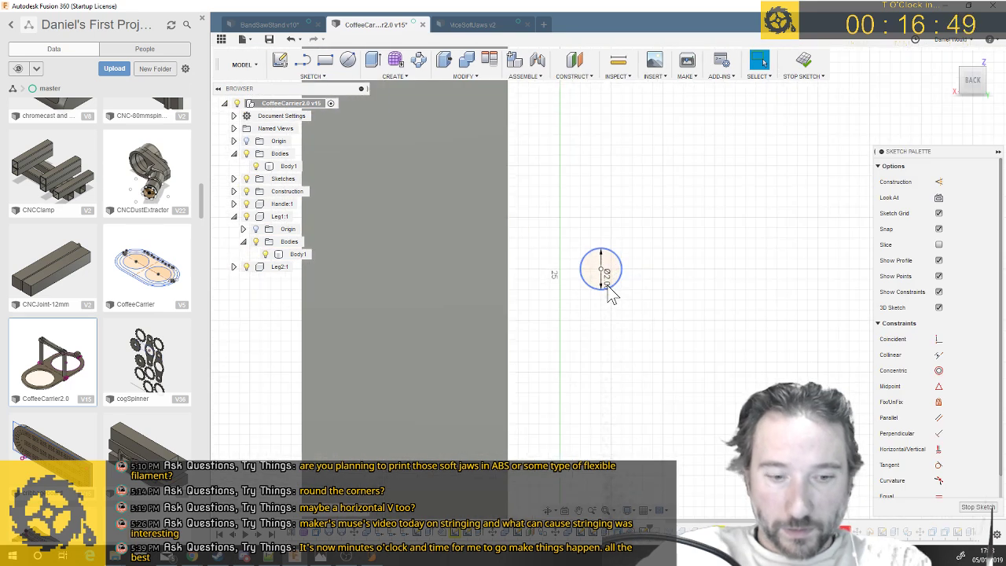
pyautogui.press('q')
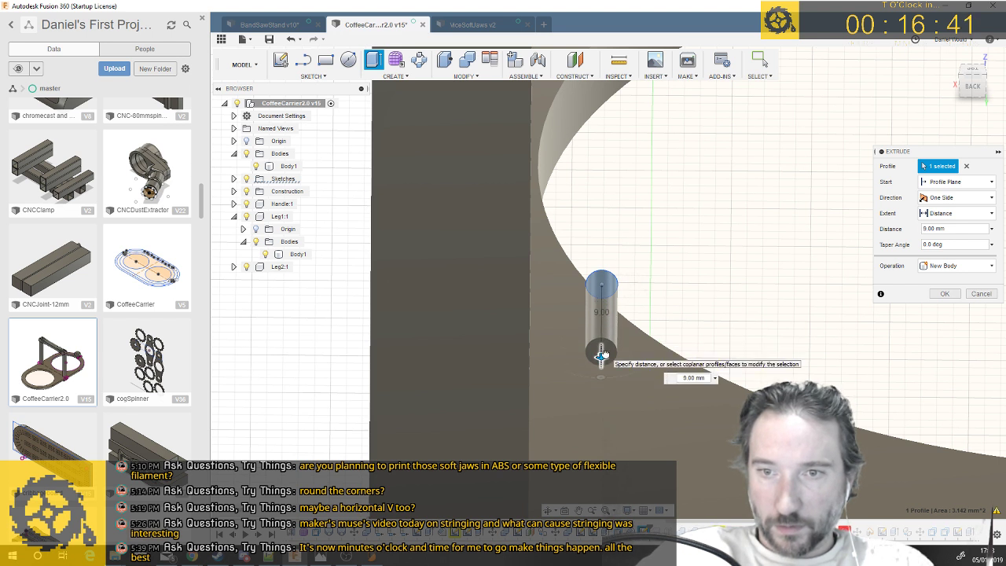
pyautogui.moveTo(602, 362); pyautogui.dragTo(604, 342)
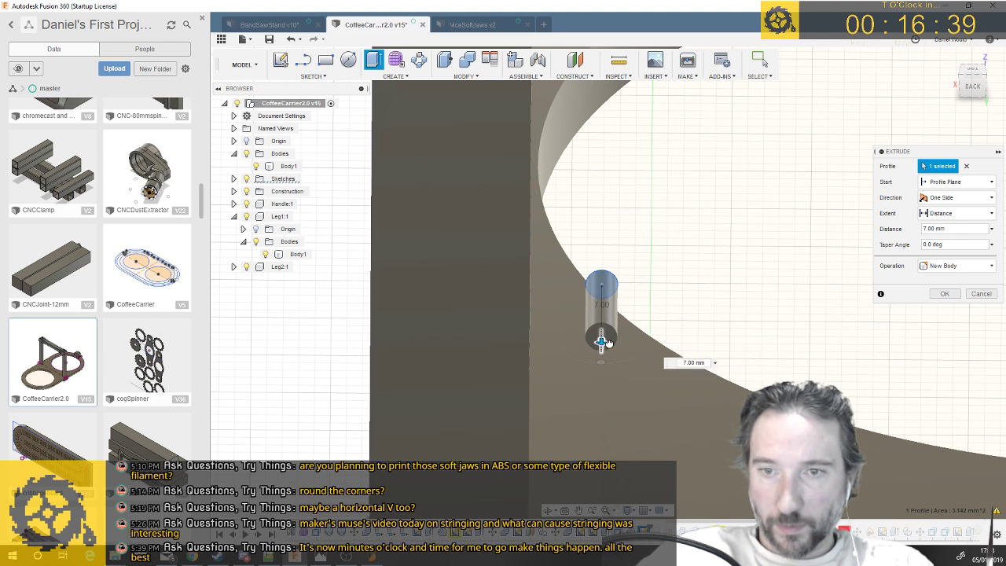
pyautogui.press('Return')
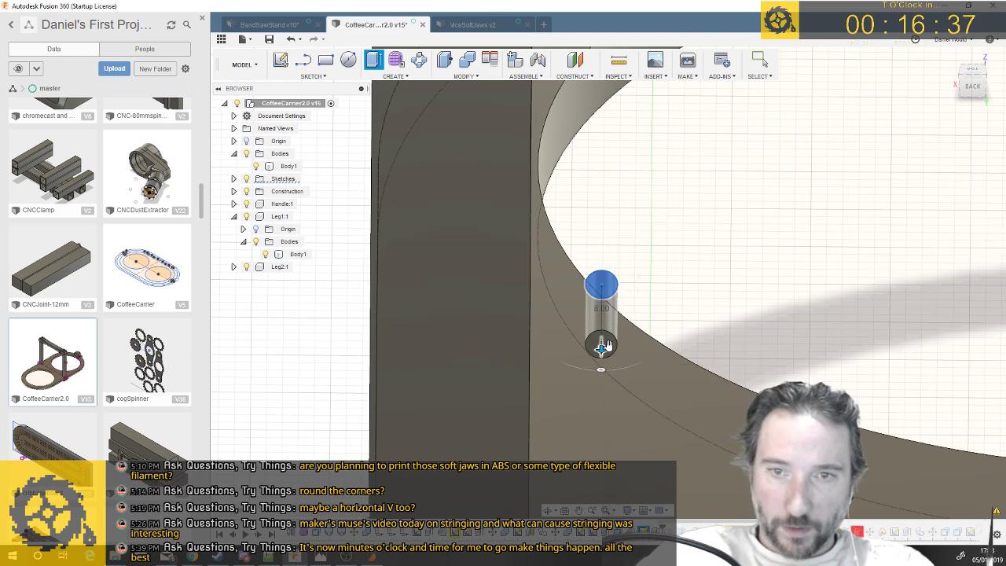
pyautogui.scroll(-5, 613, 326)
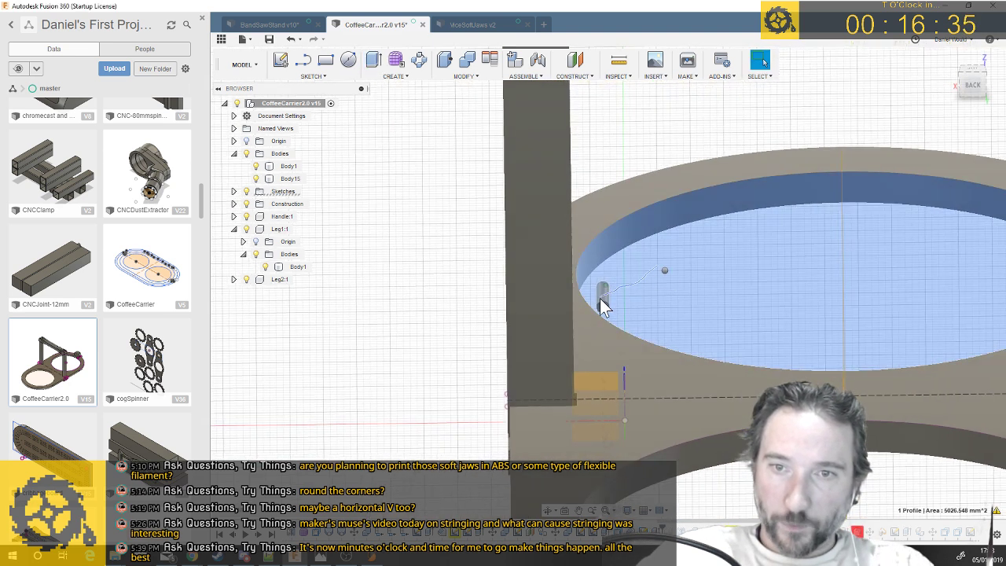
# Move the new cylinder body 95 mm in Z toward the hook block at the carrier's end
pyautogui.rightClick(600, 298)
pyautogui.click(625, 284)
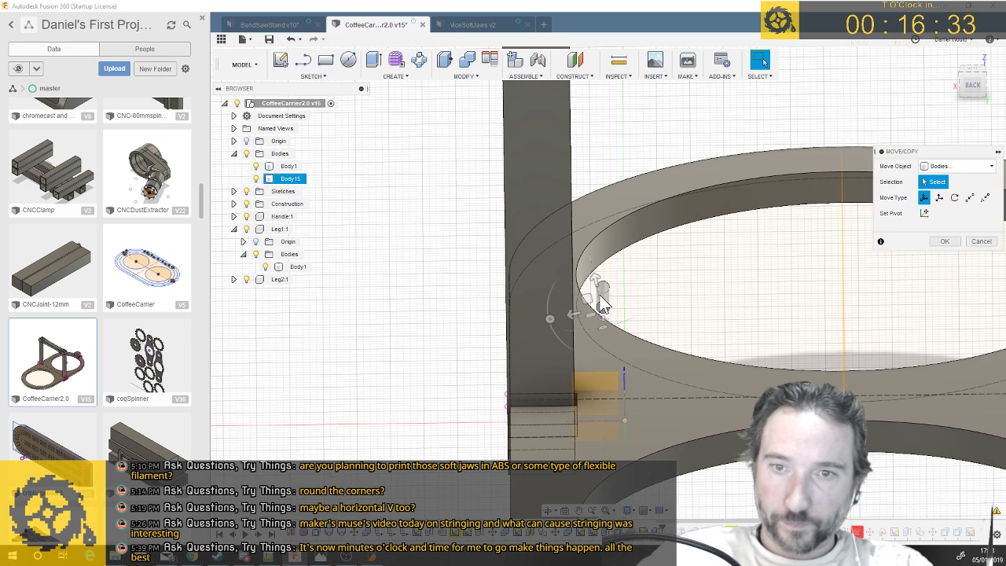
pyautogui.keyDown('shift'); pyautogui.moveTo(650, 307); pyautogui.dragTo(627, 316, button='middle'); pyautogui.keyUp('shift')
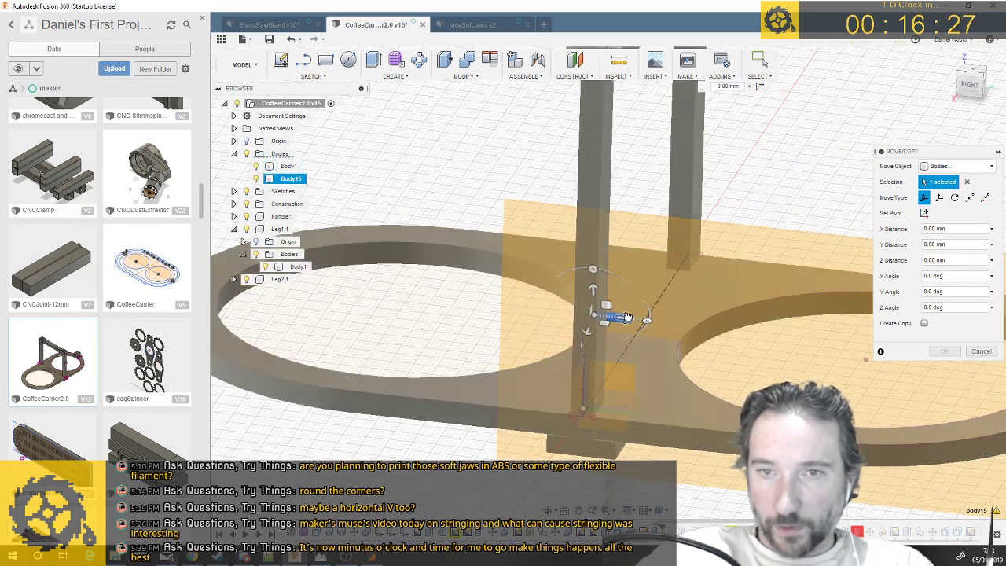
pyautogui.keyDown('shift'); pyautogui.moveTo(821, 337); pyautogui.dragTo(690, 320, button='middle'); pyautogui.keyUp('shift')
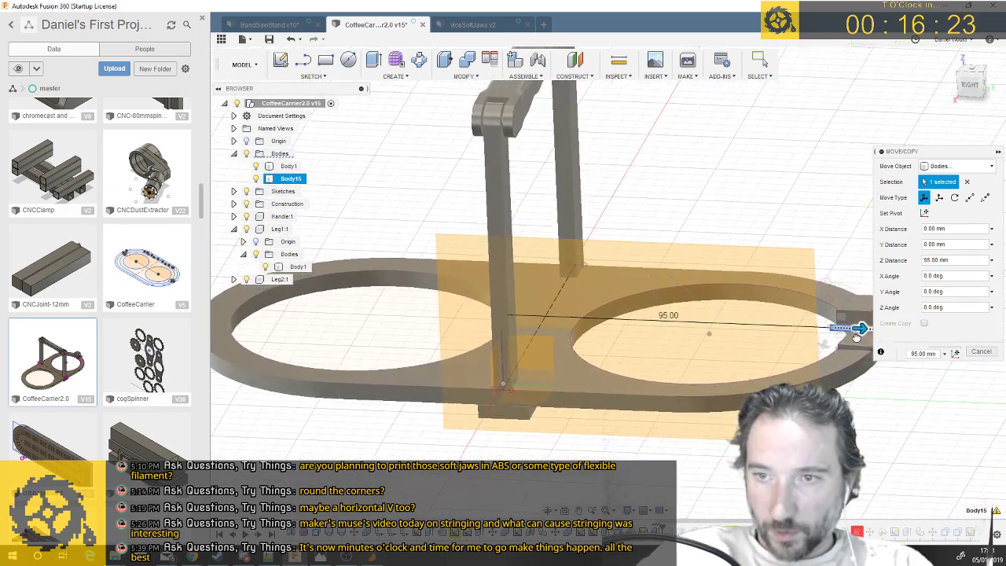
pyautogui.moveTo(857, 336)
pyautogui.keyDown('shift'); pyautogui.mouseDown(button='middle')
pyautogui.moveTo(826, 333)
pyautogui.moveTo(857, 336)
pyautogui.moveTo(854, 314)
pyautogui.moveTo(857, 344)
pyautogui.mouseUp(button='middle'); pyautogui.keyUp('shift')
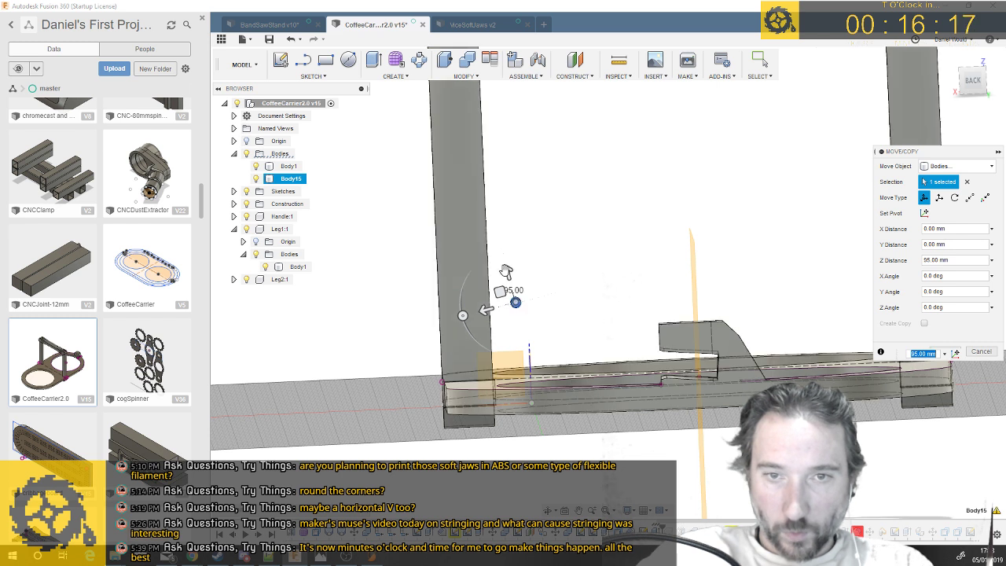
# Shift the cylinder about -22.26 mm in X and -24.65 mm in Y onto the tip of the hook slot's lower lip
pyautogui.moveTo(501, 292); pyautogui.dragTo(645, 350)
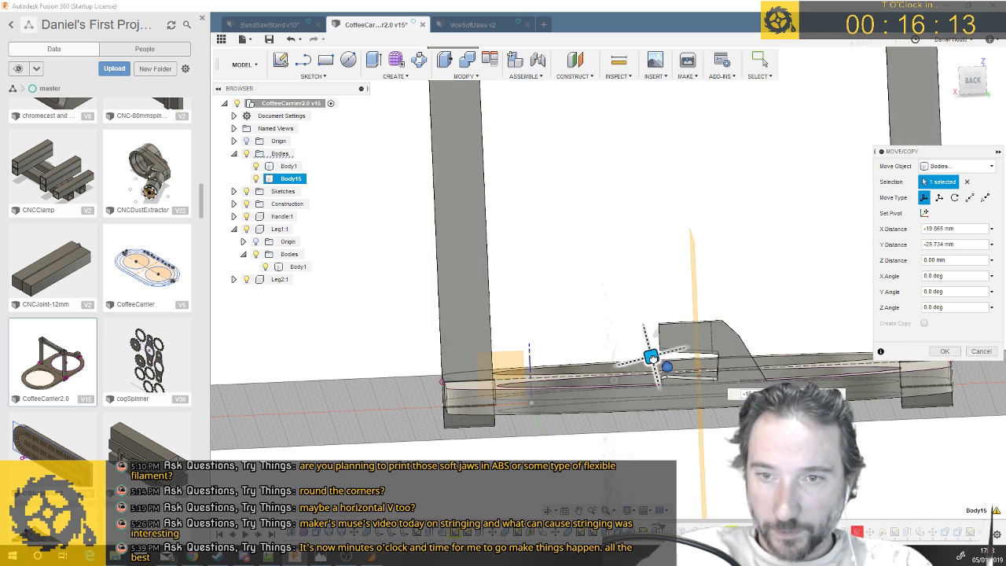
pyautogui.scroll(5, 646, 360)
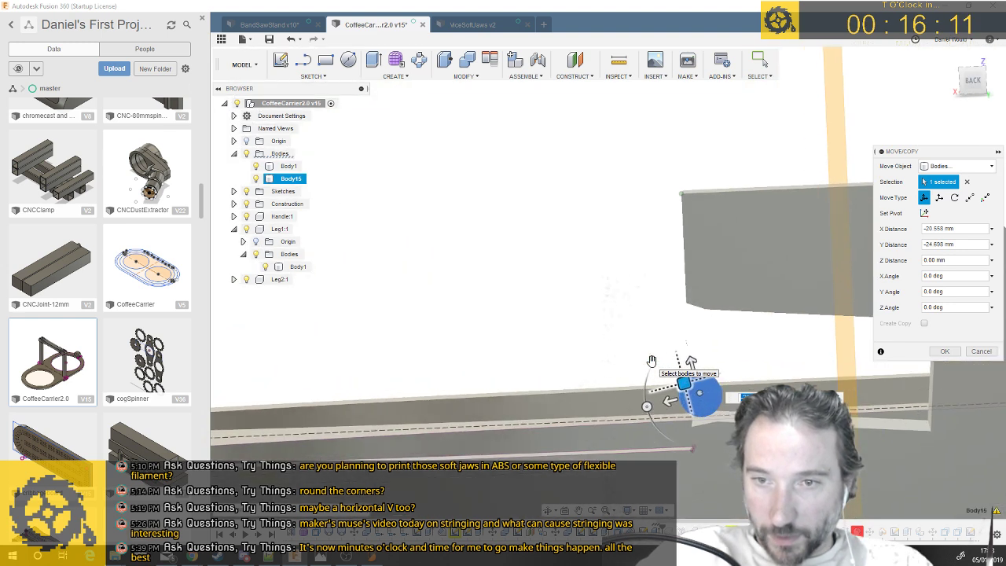
pyautogui.scroll(5, 652, 361)
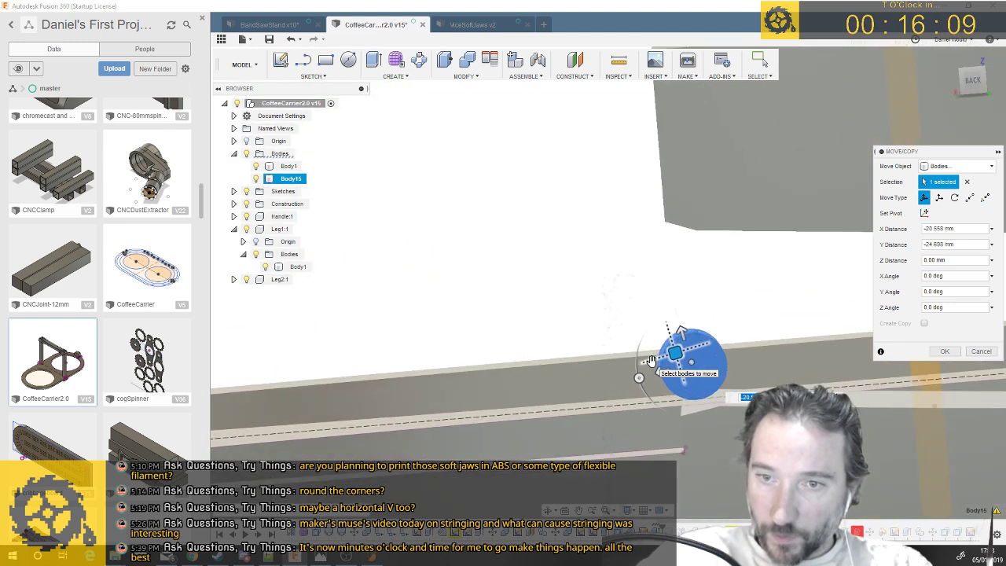
pyautogui.scroll(1, 652, 361)
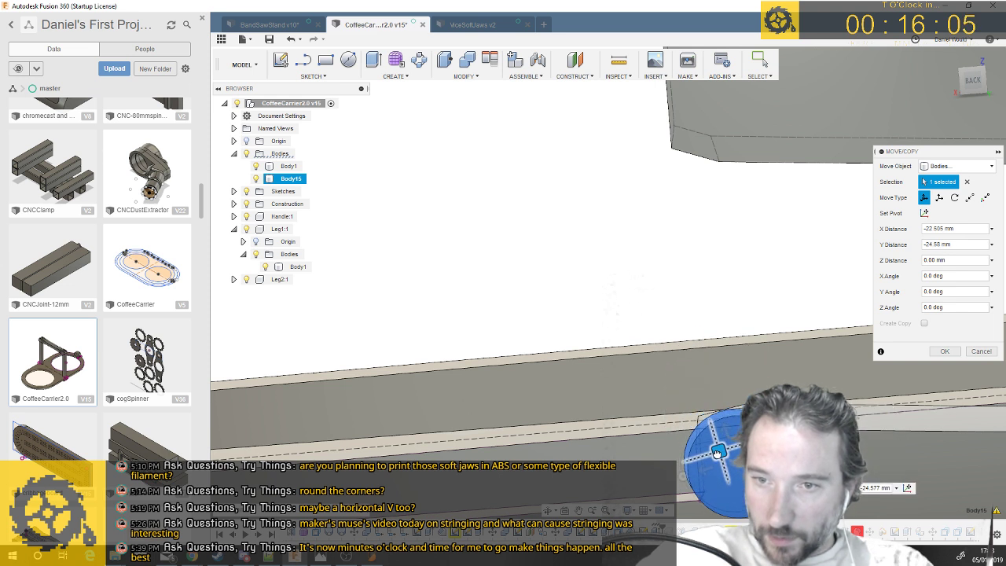
pyautogui.moveTo(726, 456); pyautogui.dragTo(717, 389)
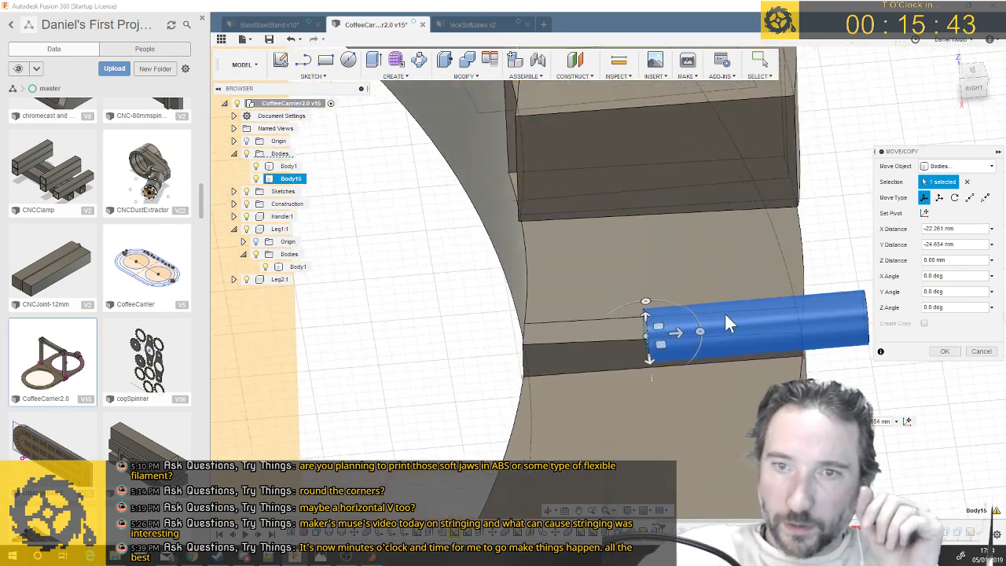
pyautogui.click(943, 351)
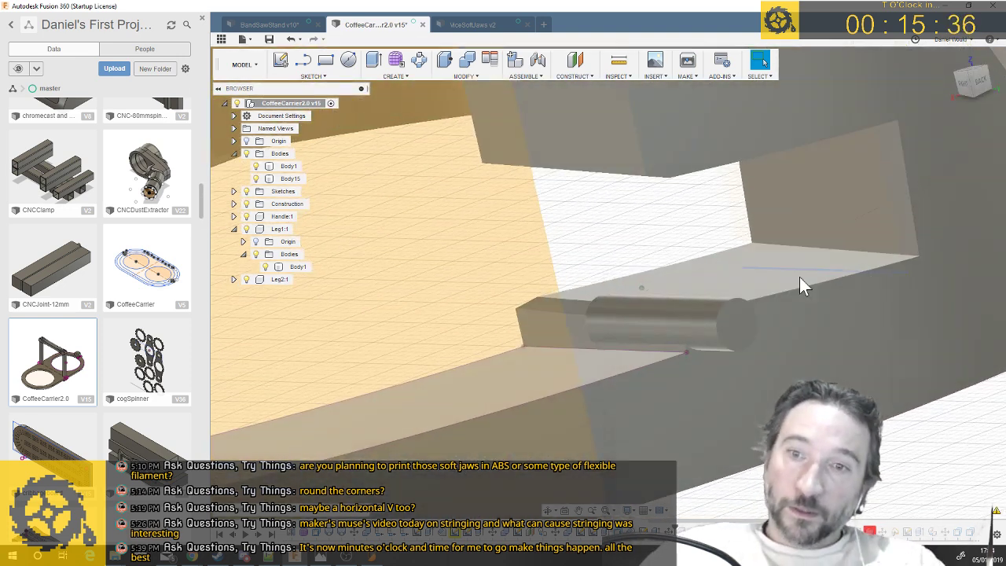
pyautogui.click(652, 286)
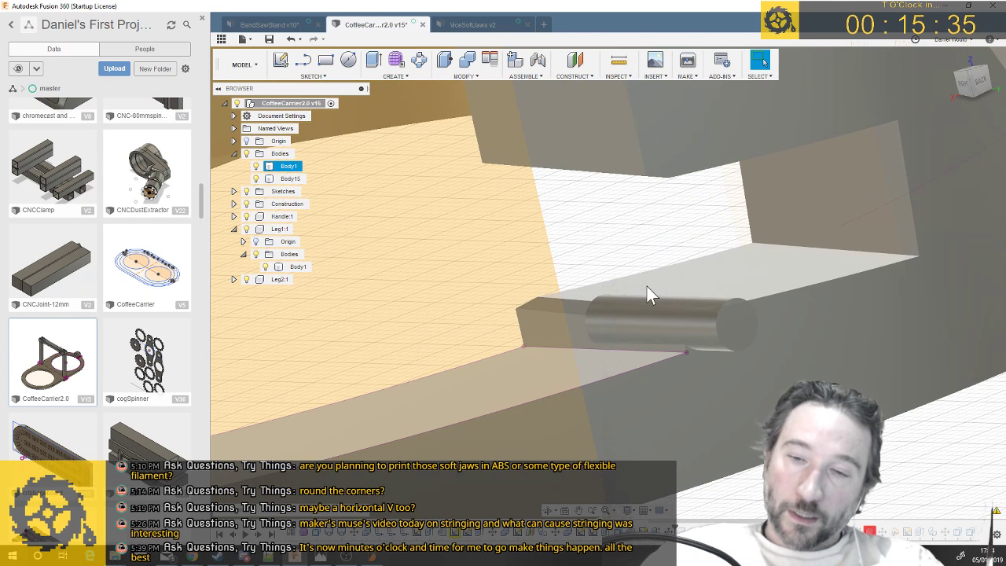
pyautogui.click(608, 305)
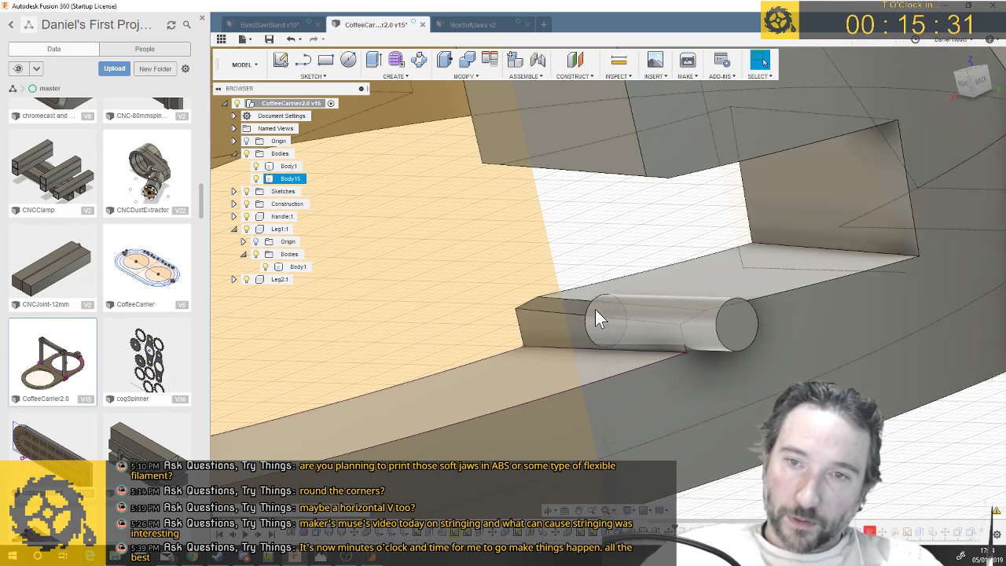
pyautogui.click(584, 289)
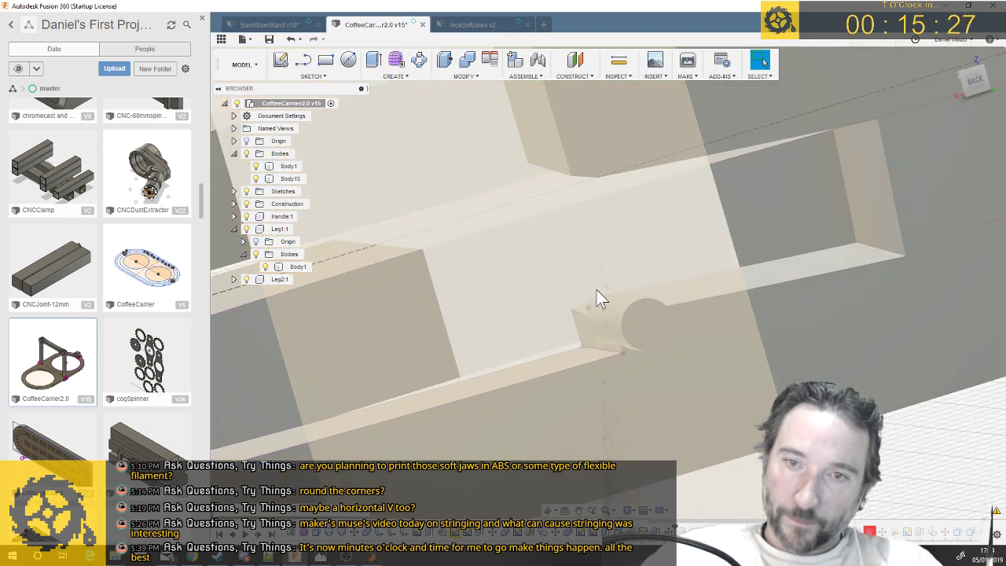
pyautogui.click(637, 320)
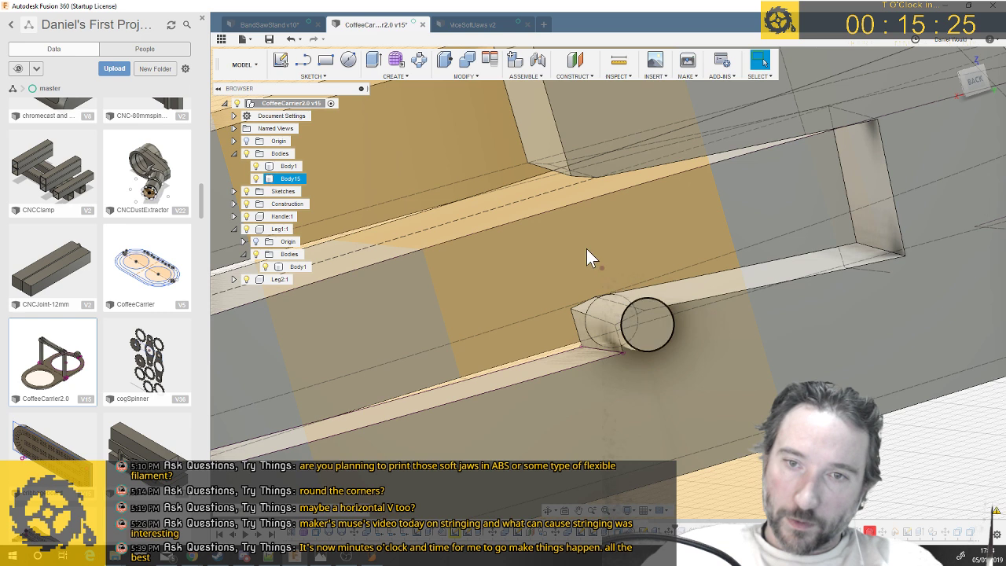
pyautogui.click(578, 229)
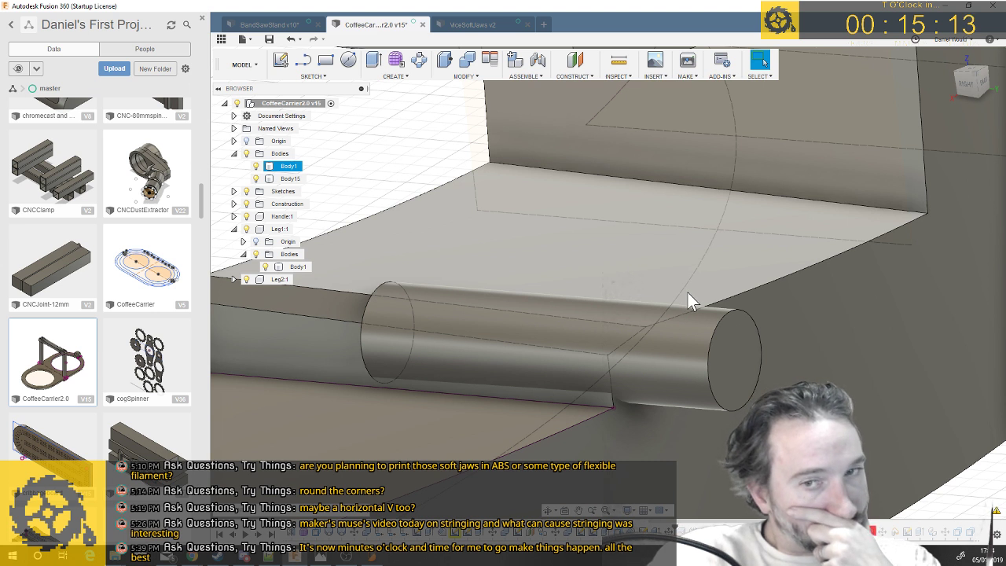
pyautogui.click(728, 377)
pyautogui.rightClick(728, 376)
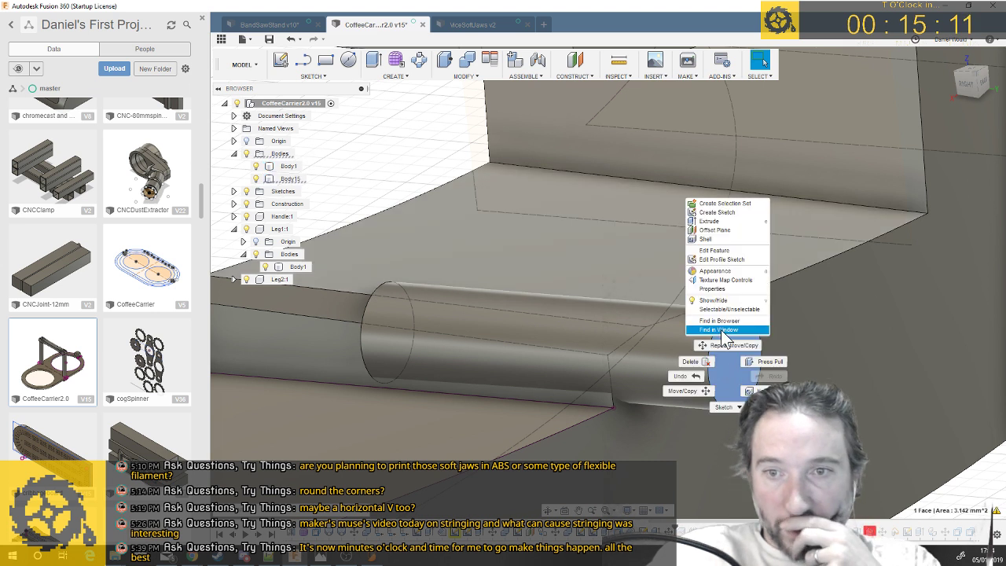
pyautogui.click(688, 393)
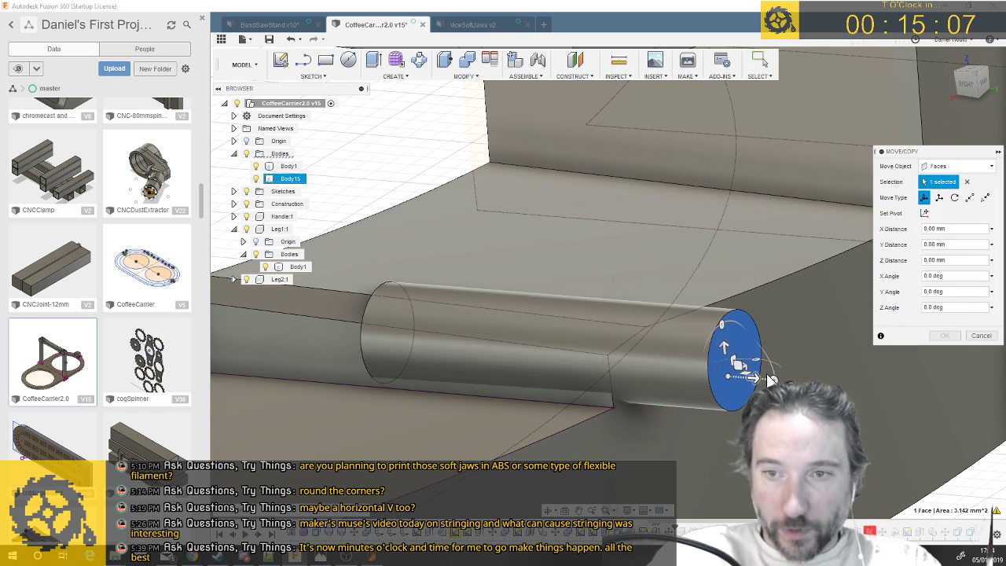
pyautogui.moveTo(755, 378)
pyautogui.mouseDown()
pyautogui.moveTo(644, 370)
pyautogui.moveTo(756, 378)
pyautogui.mouseUp()
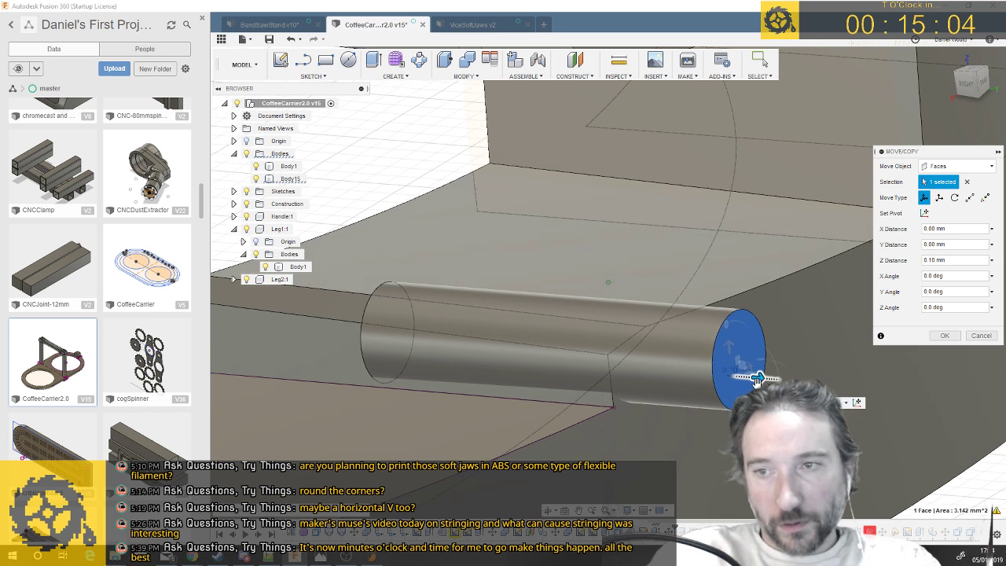
pyautogui.click(992, 338)
# Move the whole cylinder body -3.2 mm in Z along the lip, and nudge it about 0.1 mm in X and 0.28 mm in Y
pyautogui.rightClick(462, 336)
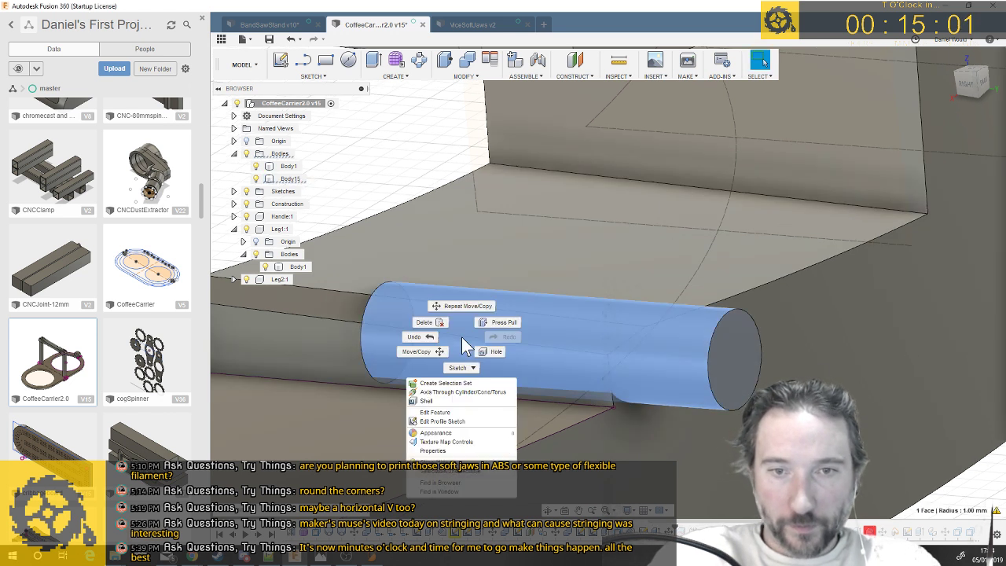
pyautogui.click(434, 355)
pyautogui.press('m')
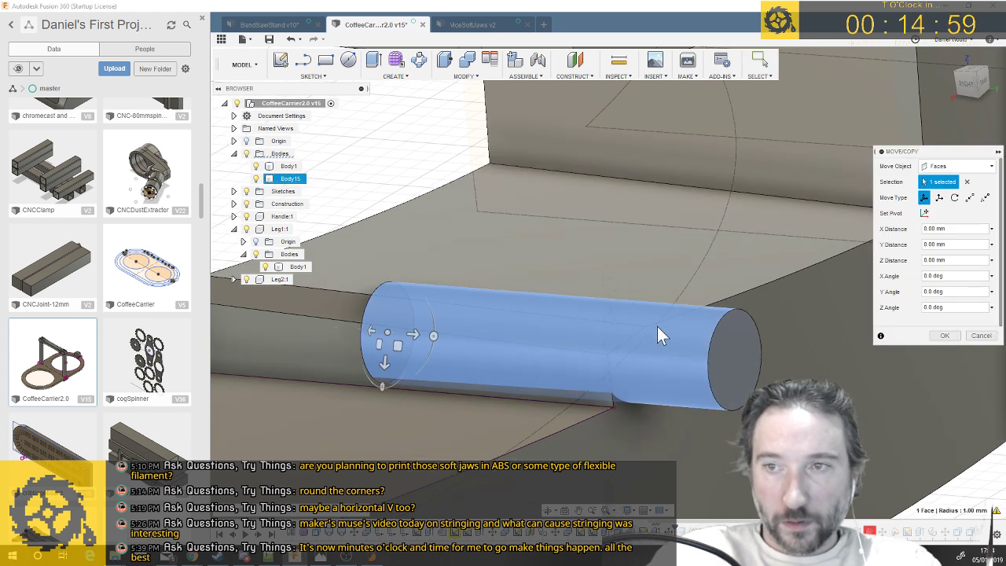
pyautogui.click(958, 166)
pyautogui.click(942, 194)
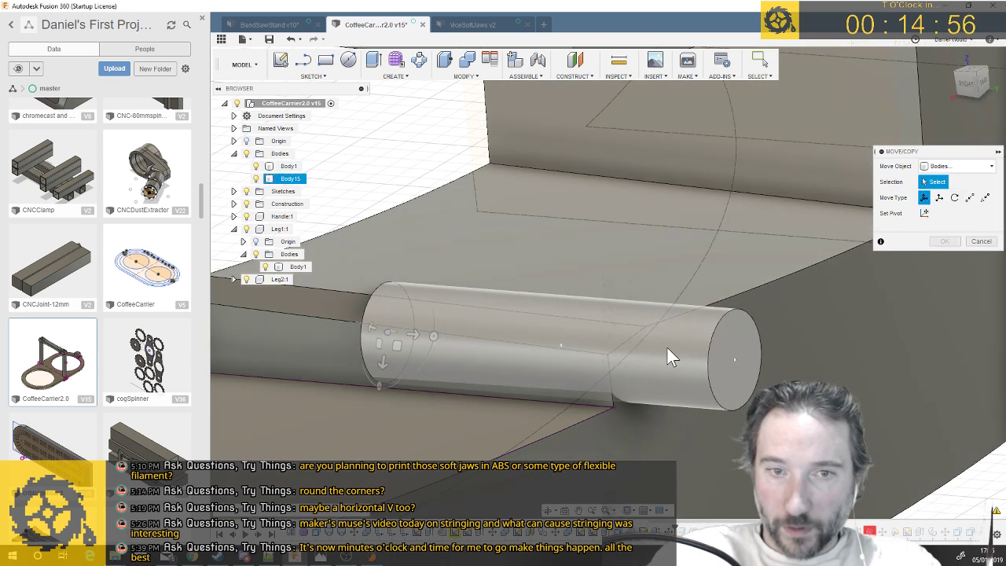
pyautogui.click(668, 349)
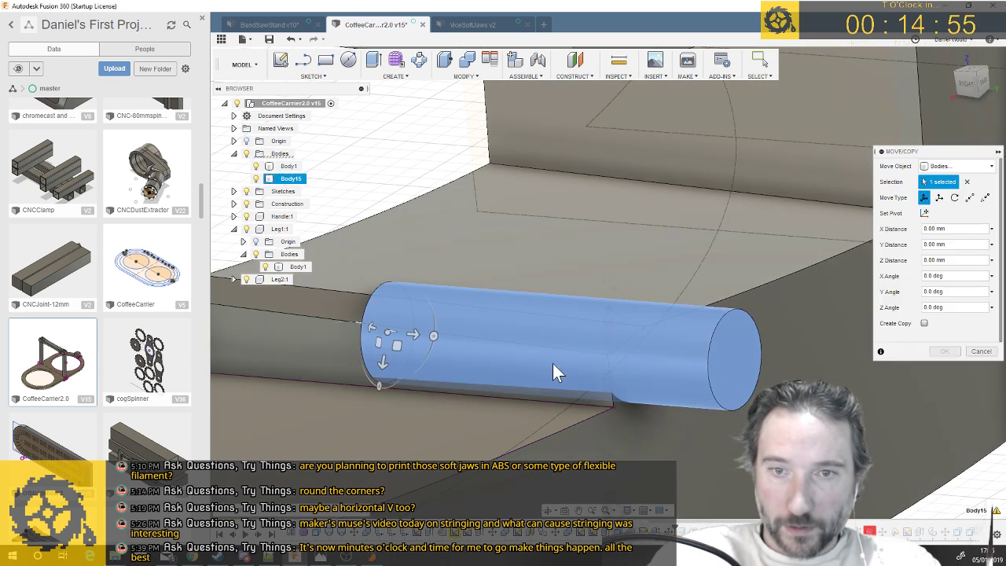
pyautogui.moveTo(383, 326); pyautogui.dragTo(278, 309)
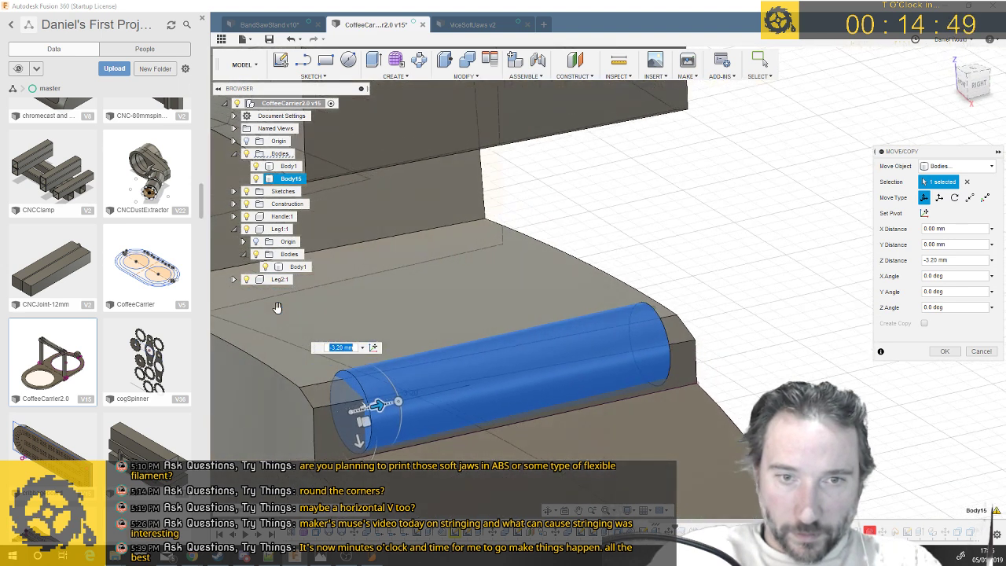
pyautogui.click(381, 419)
pyautogui.moveTo(382, 419); pyautogui.dragTo(386, 429)
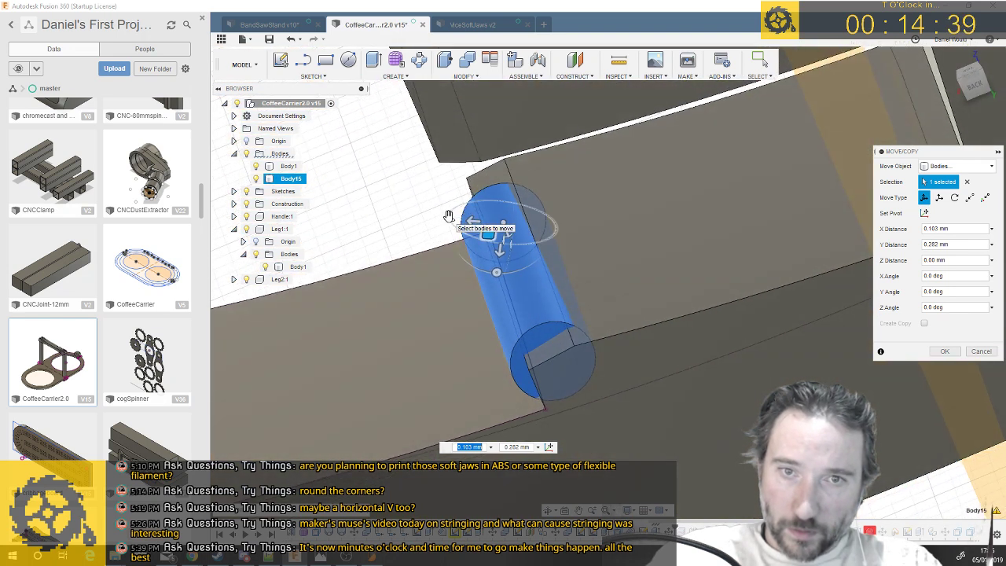
# Tilt the cylinder 3 degrees about Y and -2 degrees about X to align it with the lip's edge
pyautogui.moveTo(458, 226); pyautogui.dragTo(460, 215)
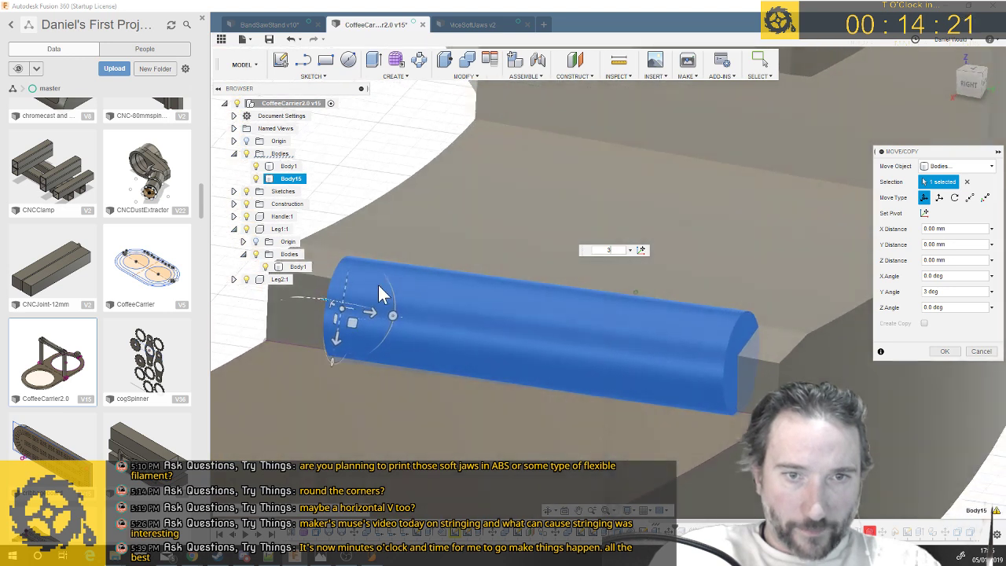
pyautogui.moveTo(393, 318); pyautogui.dragTo(393, 319)
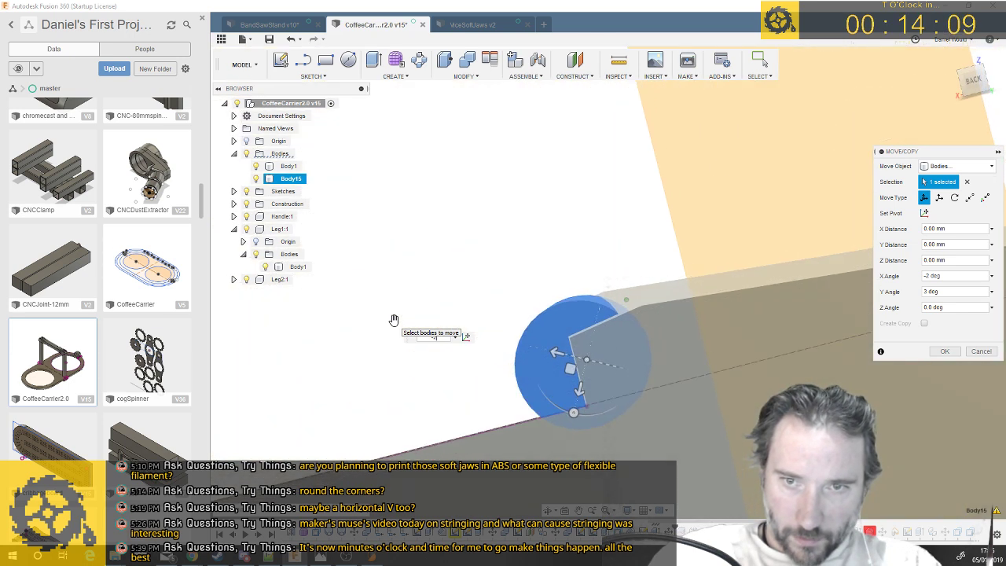
pyautogui.press('Return')
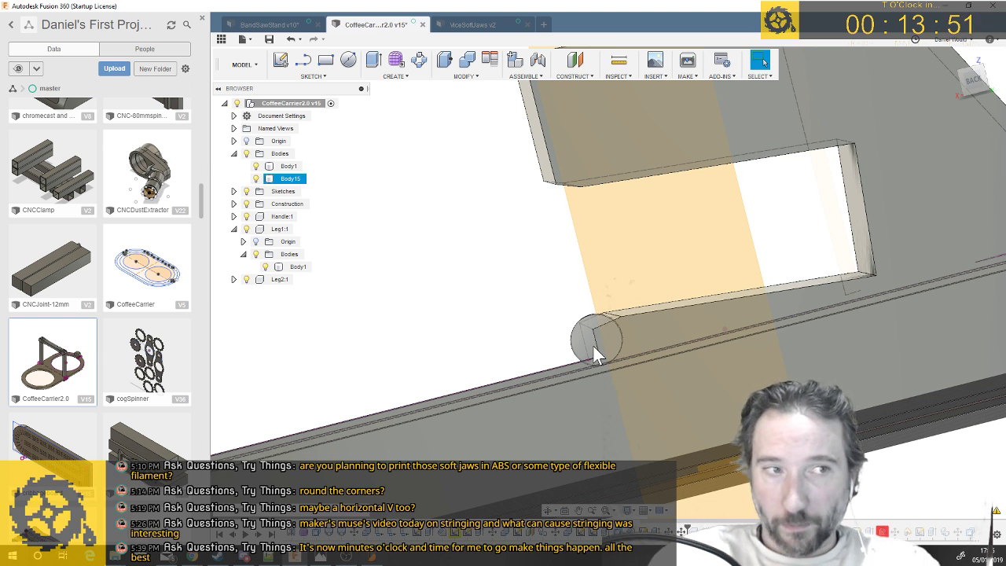
# Move the cylinder body on the hook slot's lower lip 0.2 mm in Y
pyautogui.scroll(3, 593, 347)
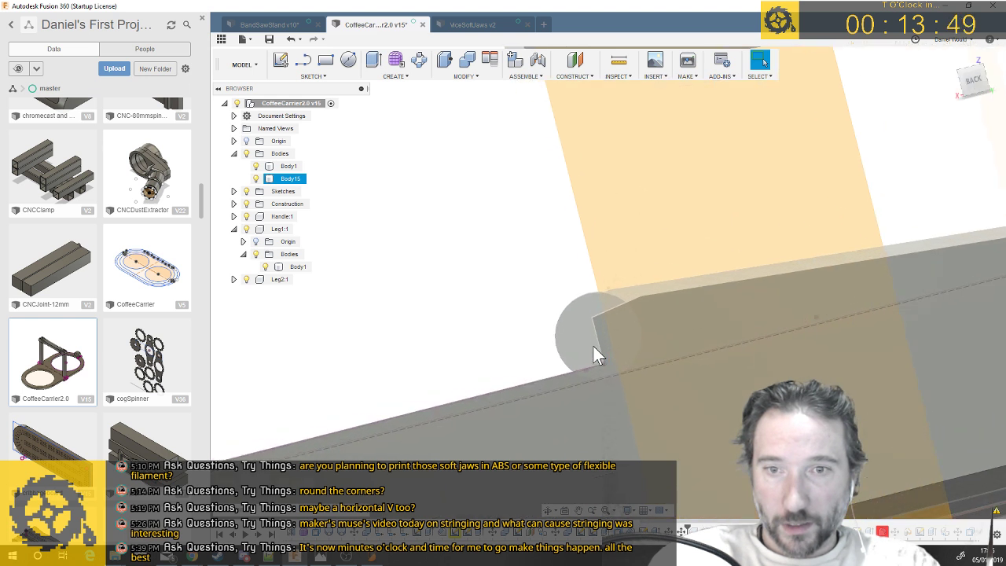
pyautogui.scroll(2, 593, 345)
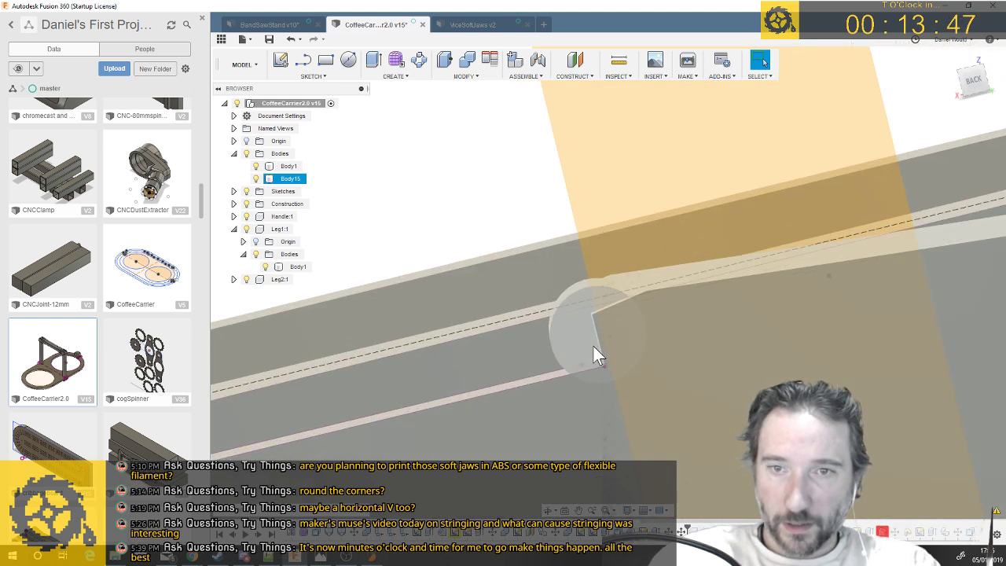
pyautogui.rightClick(298, 181)
pyautogui.click(322, 184)
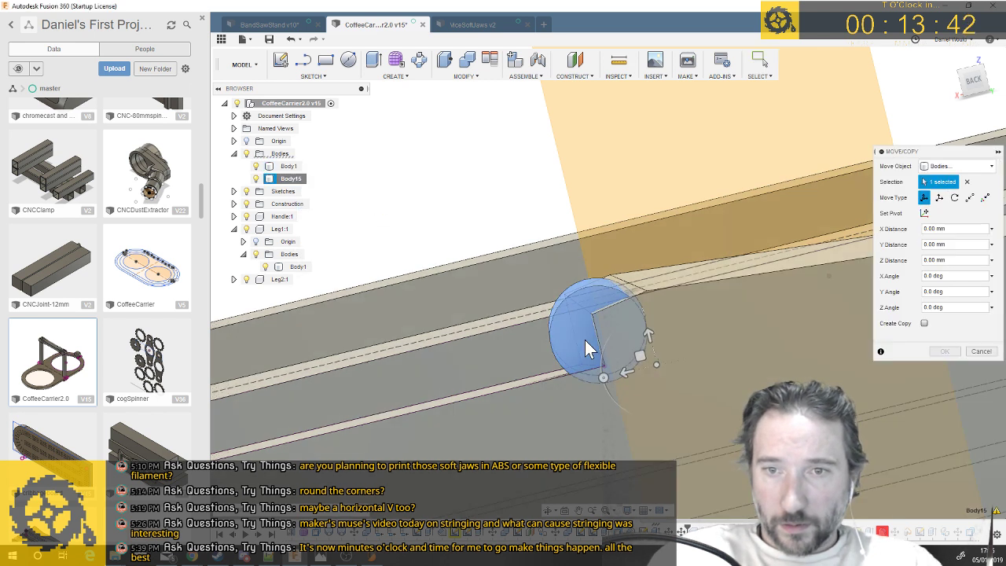
pyautogui.click(586, 341)
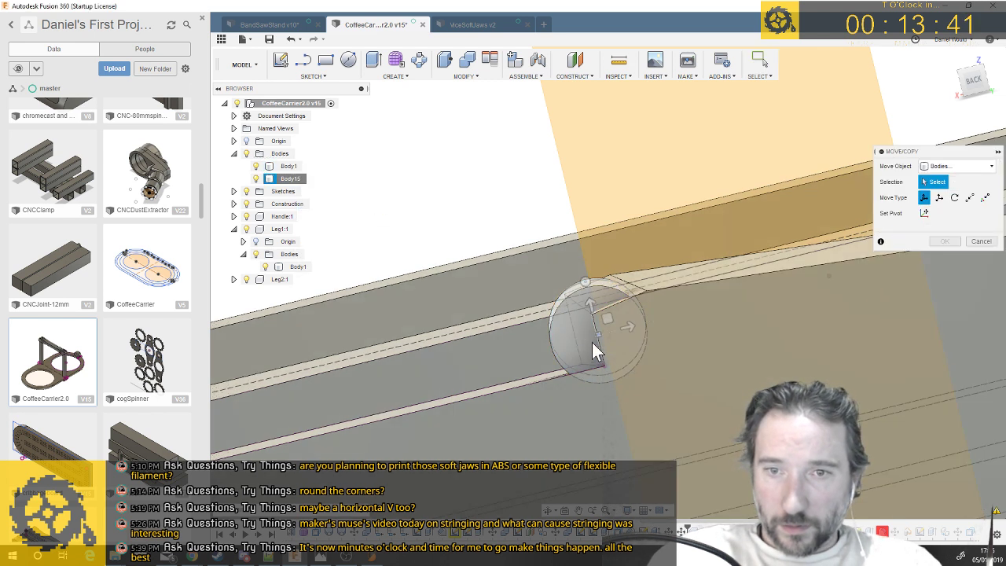
pyautogui.click(584, 331)
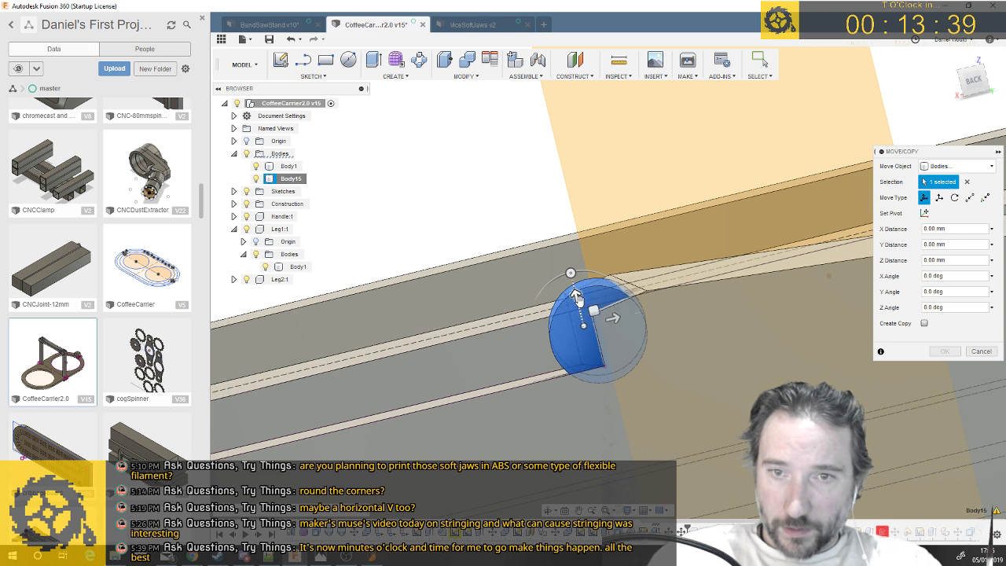
pyautogui.click(576, 296)
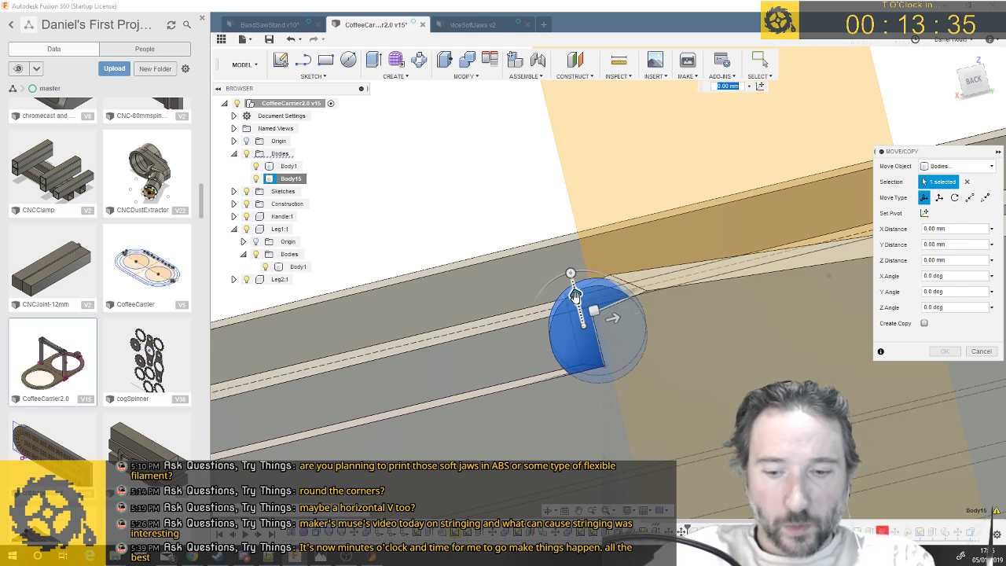
pyautogui.press('Return')
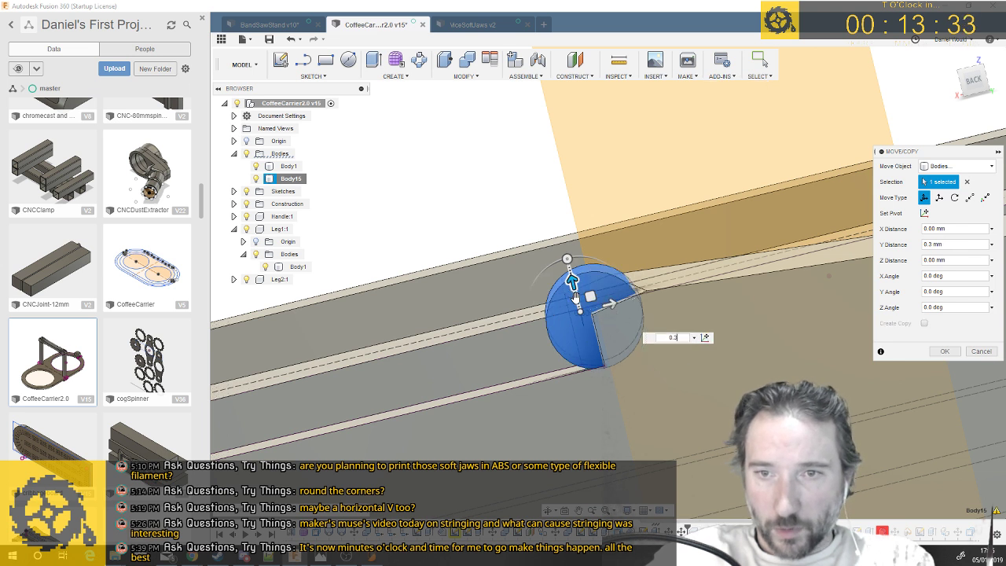
pyautogui.write('0.2')
pyautogui.press('Return')
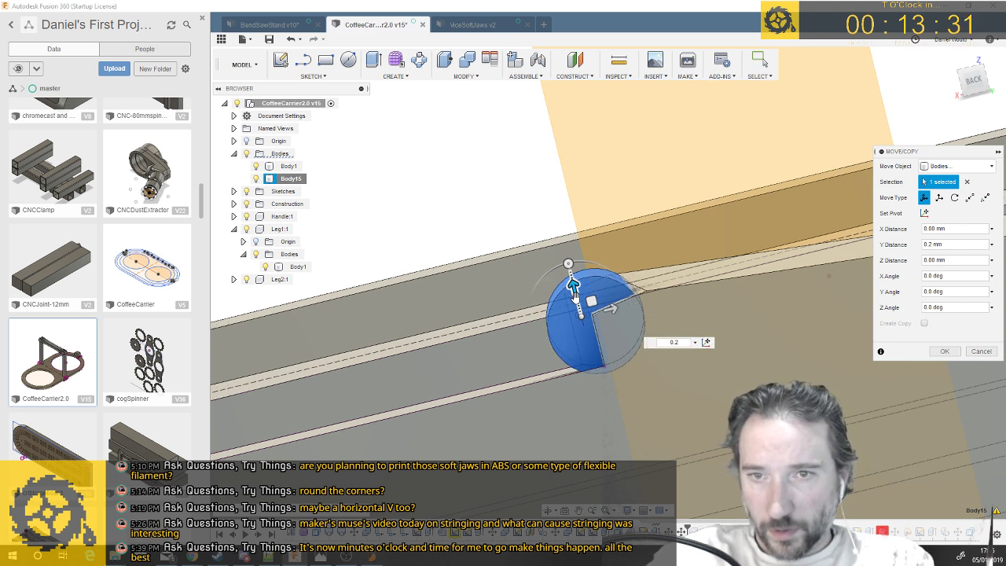
pyautogui.press('Return')
# Examine from several angles how the cylinder bump sits along the hook's lower lip
pyautogui.keyDown('shift'); pyautogui.moveTo(576, 296); pyautogui.dragTo(649, 287, button='middle'); pyautogui.keyUp('shift')
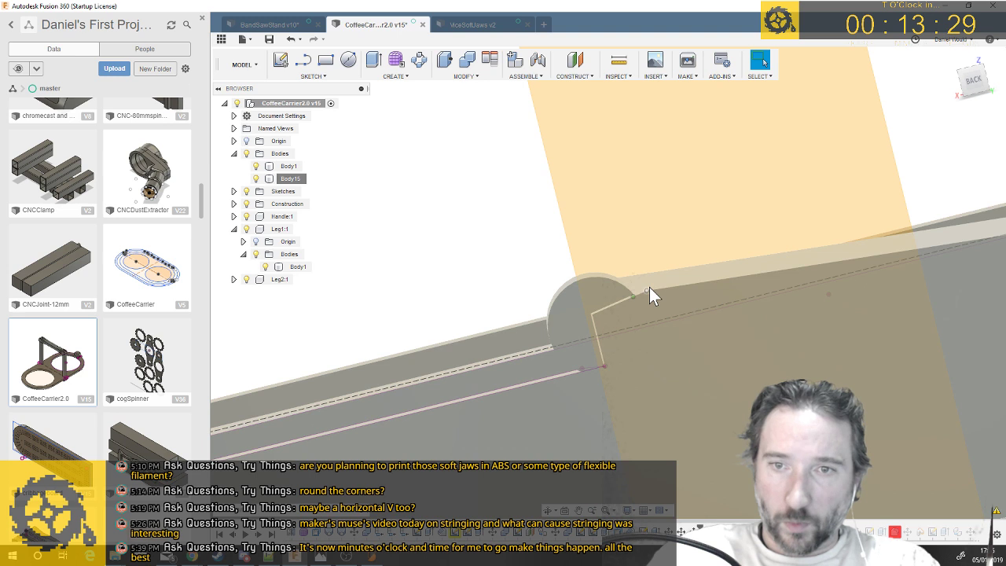
pyautogui.scroll(-5, 650, 287)
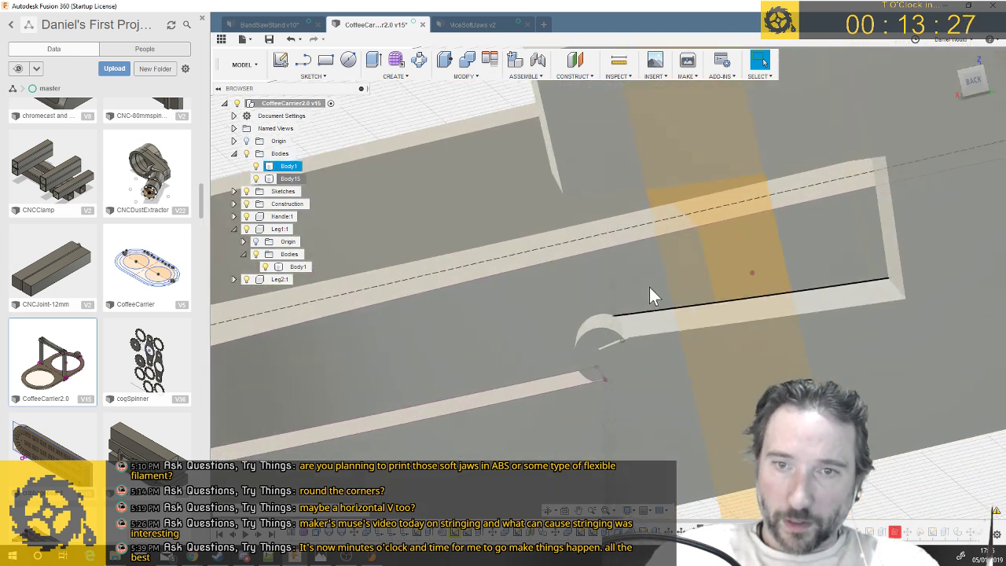
pyautogui.keyDown('shift'); pyautogui.moveTo(649, 288); pyautogui.dragTo(650, 288, button='middle'); pyautogui.keyUp('shift')
pyautogui.scroll(-5, 651, 295)
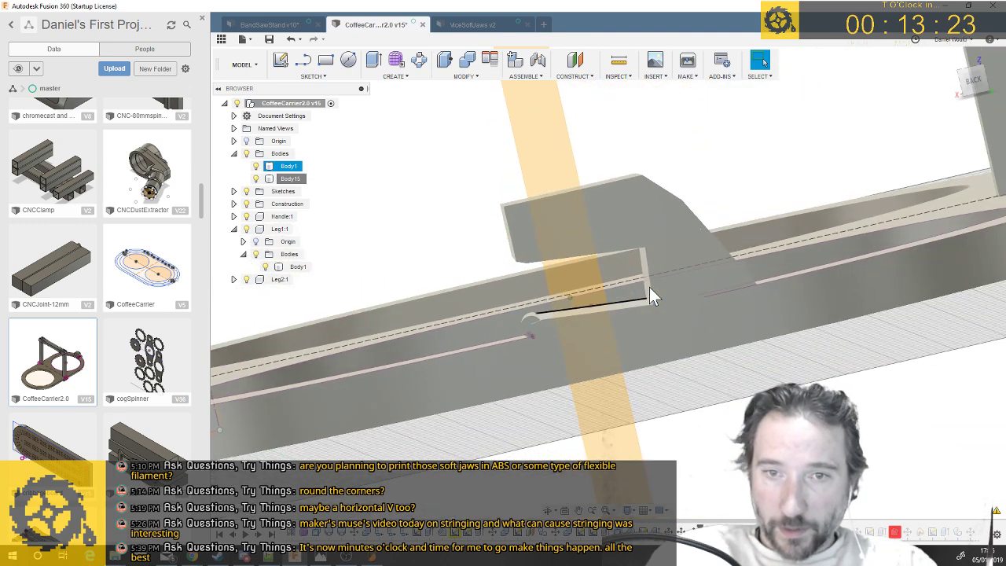
pyautogui.scroll(2, 650, 292)
pyautogui.keyDown('shift'); pyautogui.moveTo(650, 292); pyautogui.dragTo(649, 292, button='middle'); pyautogui.keyUp('shift')
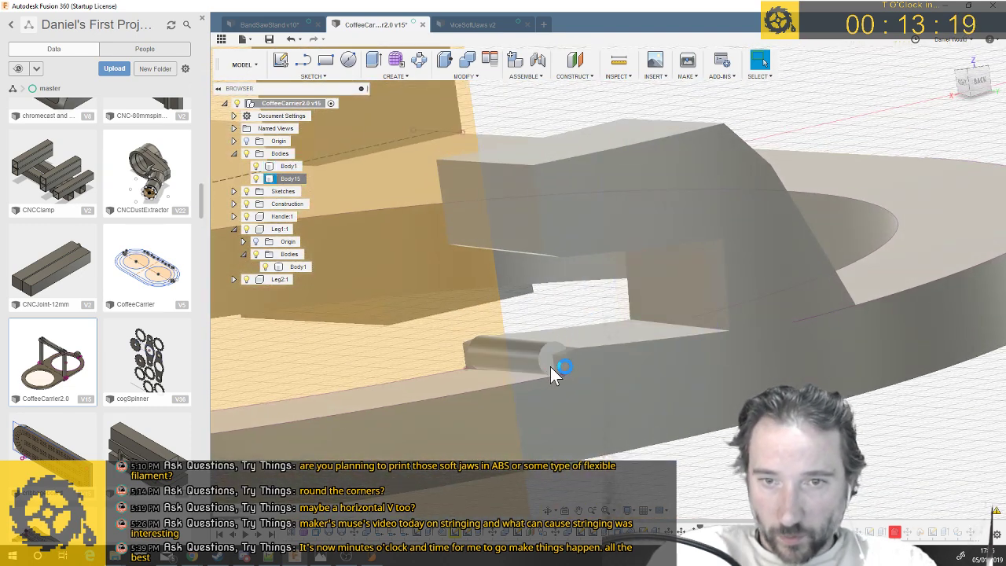
pyautogui.scroll(2, 550, 366)
pyautogui.scroll(2, 543, 367)
pyautogui.scroll(2, 471, 379)
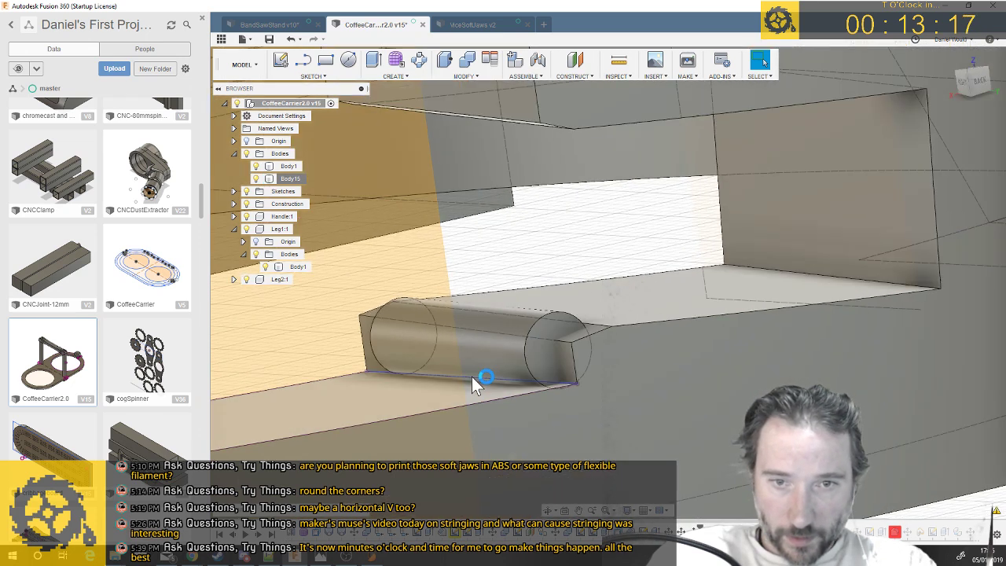
pyautogui.keyDown('shift'); pyautogui.moveTo(472, 385); pyautogui.dragTo(779, 390, button='middle'); pyautogui.keyUp('shift')
pyautogui.keyDown('shift'); pyautogui.moveTo(609, 281); pyautogui.dragTo(569, 313, button='middle'); pyautogui.keyUp('shift')
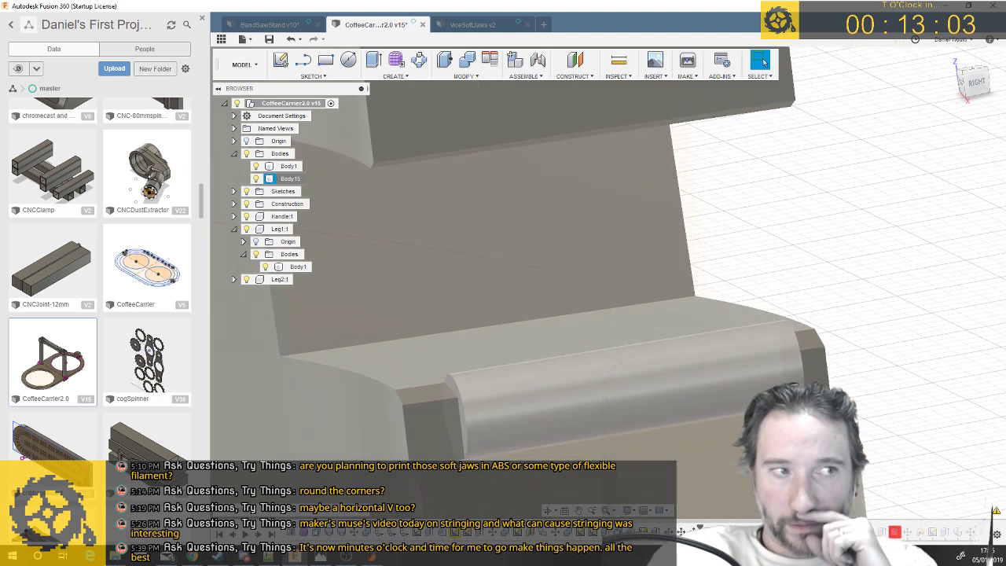
pyautogui.keyDown('shift'); pyautogui.moveTo(569, 312); pyautogui.dragTo(624, 368, button='middle'); pyautogui.keyUp('shift')
pyautogui.scroll(2, 611, 442)
pyautogui.scroll(3, 625, 368)
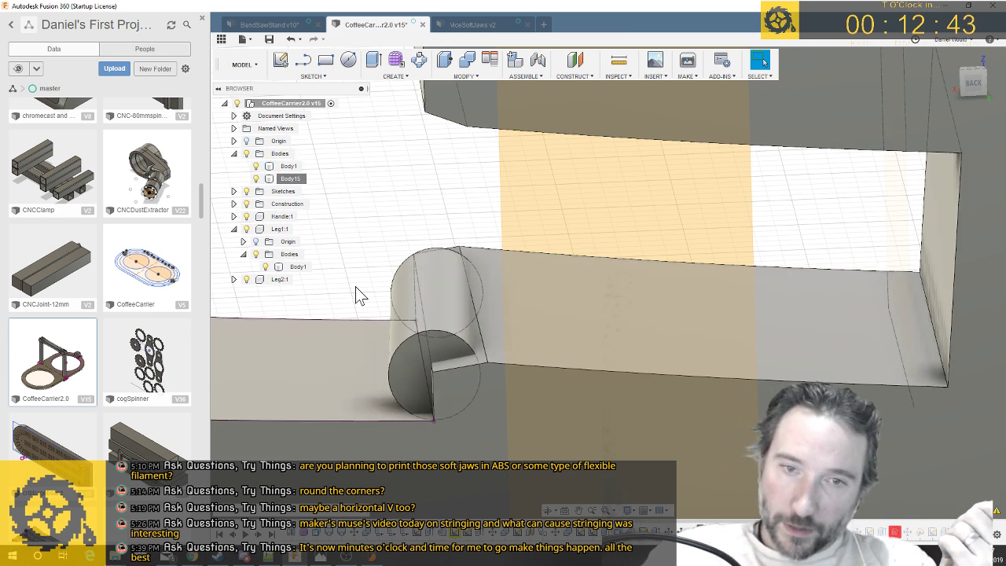
# Save the coffee carrier design as a new version
pyautogui.scroll(-10, 380, 307)
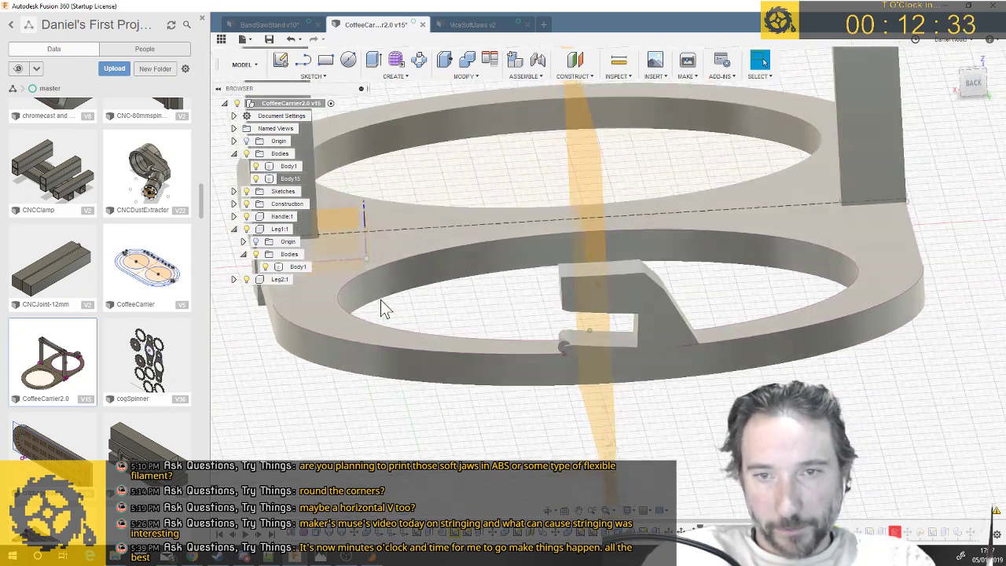
pyautogui.hotkey('ctrl', 's')
pyautogui.press('Return')
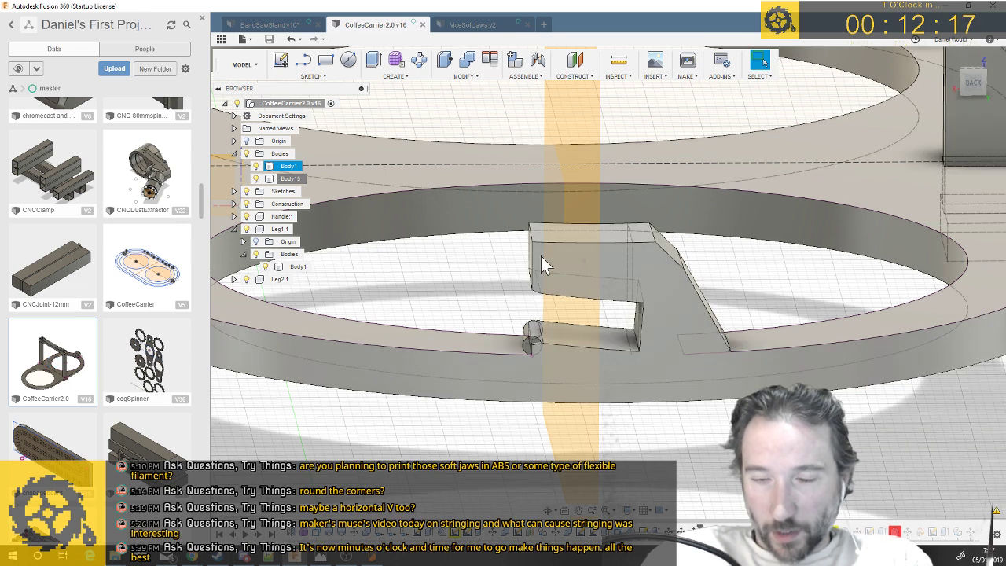
# Sketch a rectangle on the hook block's top face that fully covers the face
pyautogui.scroll(5, 541, 257)
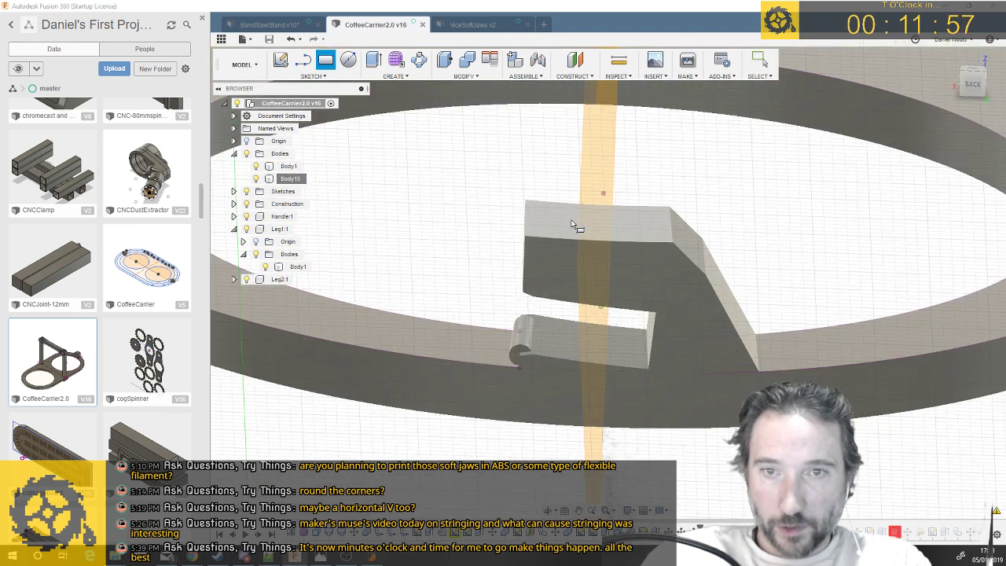
pyautogui.click(548, 228)
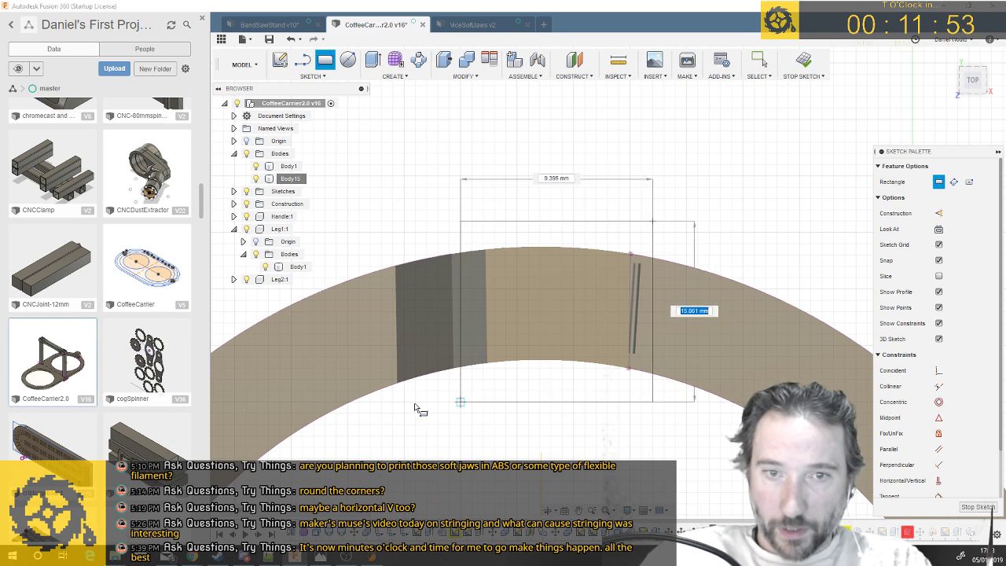
pyautogui.click(381, 414)
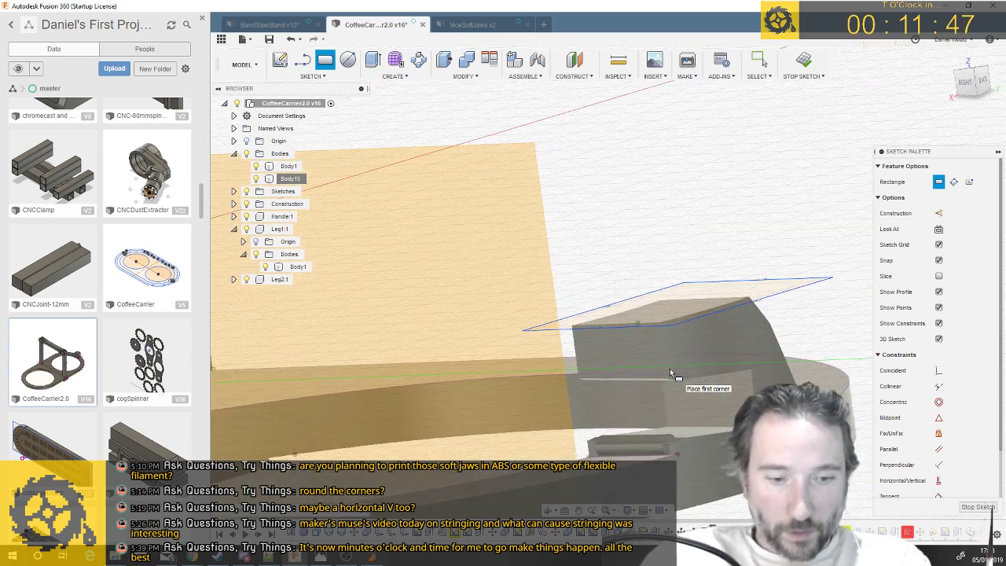
# Extrude both rectangle profiles -3 mm as a cut to lower the top of the hook block
pyautogui.press('e')
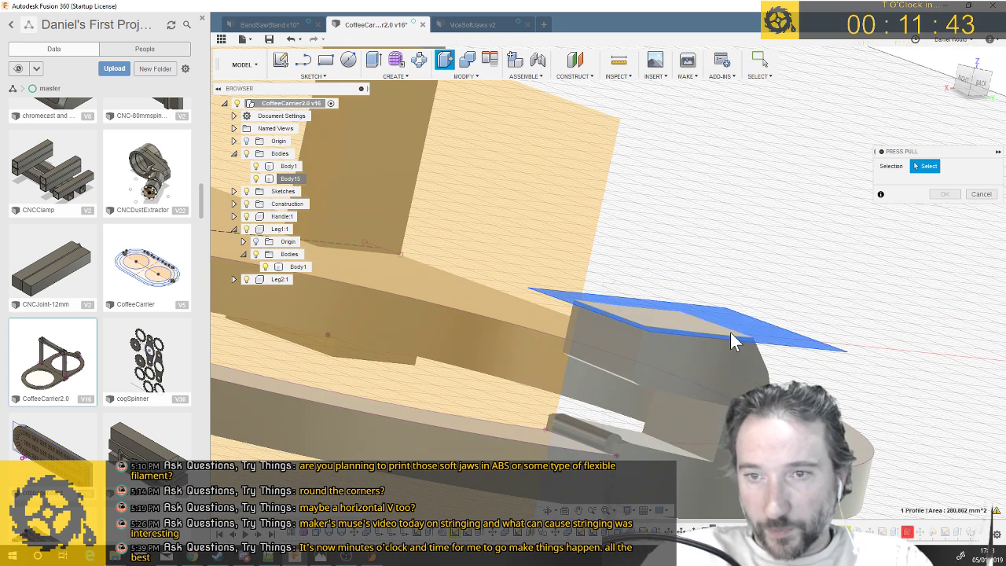
pyautogui.click(700, 331)
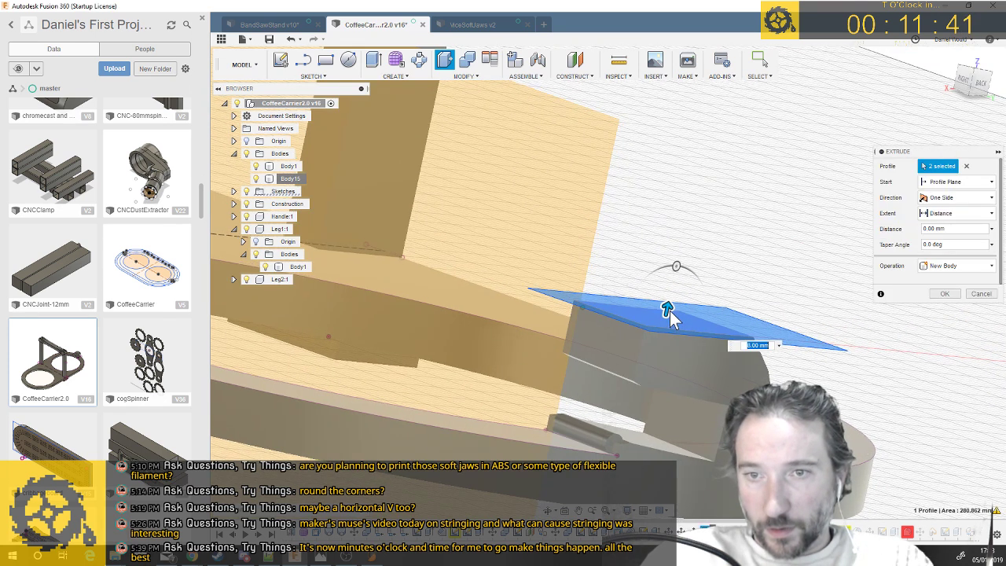
pyautogui.moveTo(660, 331); pyautogui.dragTo(655, 337)
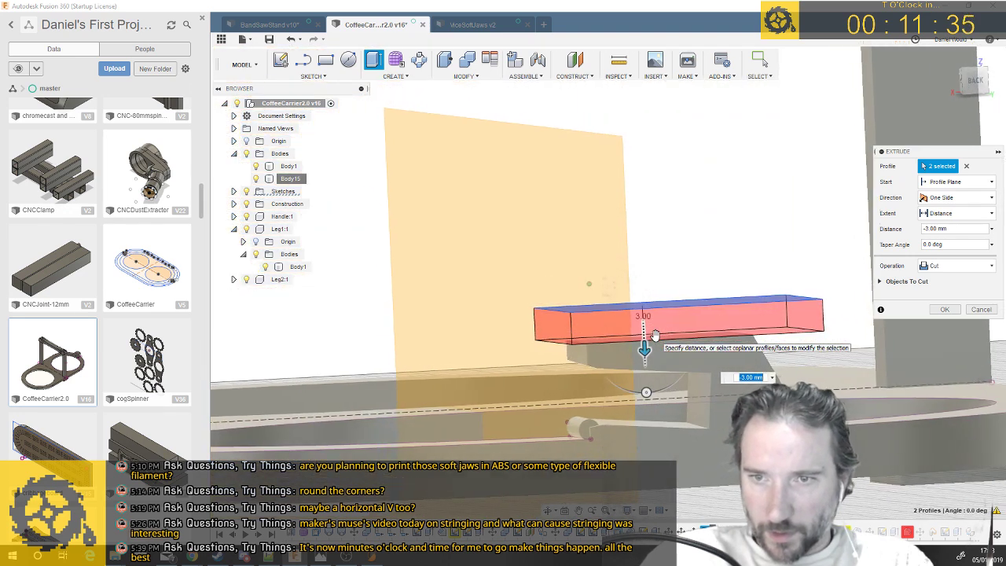
pyautogui.press('Return')
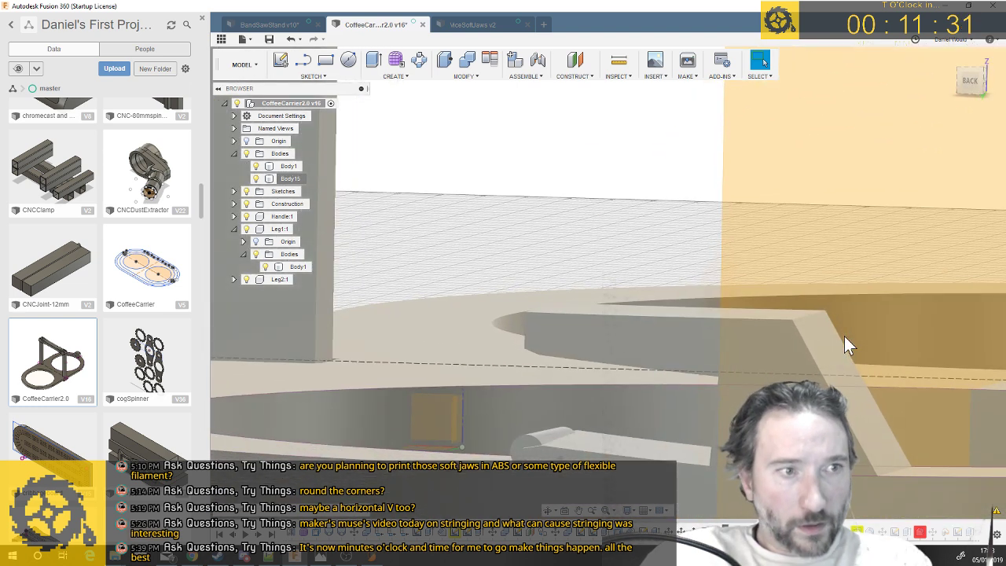
# Fillet the hook block's upper outer edge, where the top meets the sloped side, with a 9.5 mm radius
pyautogui.press('q')
pyautogui.click(802, 322)
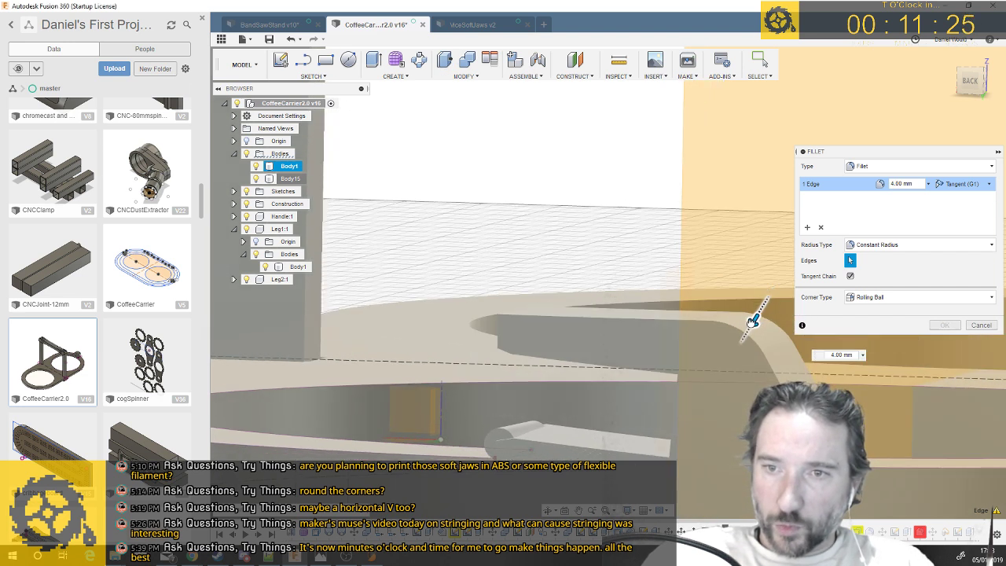
pyautogui.moveTo(751, 324); pyautogui.dragTo(746, 333)
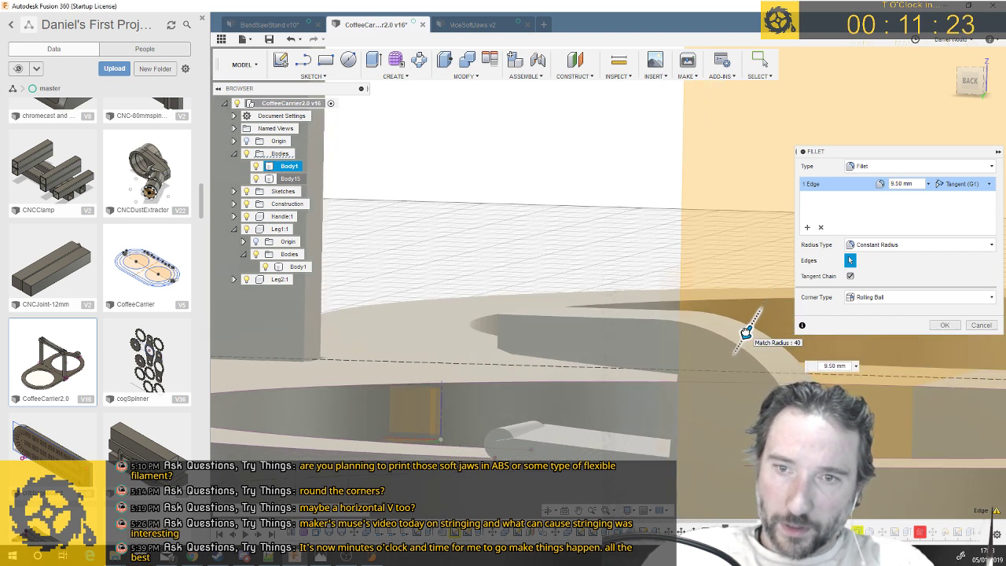
pyautogui.press('Return')
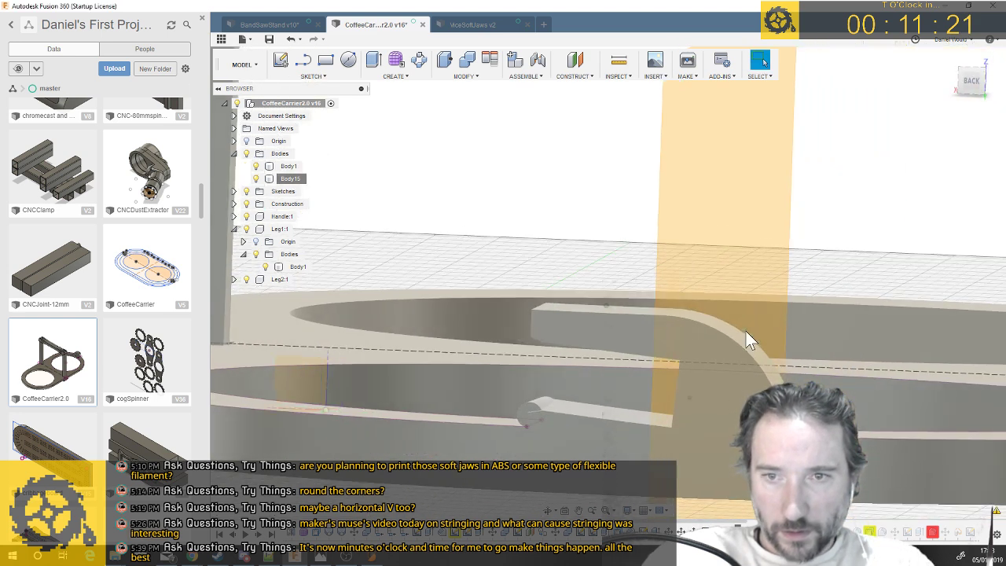
# Roll the design history forward past the new hook features to its end to restore the leg bodies and components
pyautogui.keyDown('shift'); pyautogui.moveTo(745, 330); pyautogui.dragTo(744, 370, button='middle'); pyautogui.keyUp('shift')
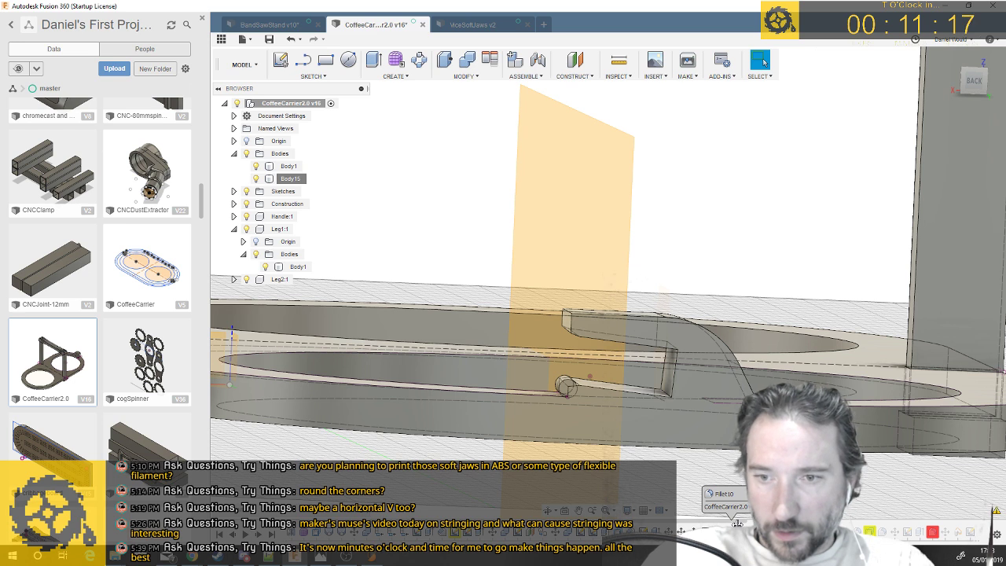
pyautogui.click(963, 533)
pyautogui.click(928, 539)
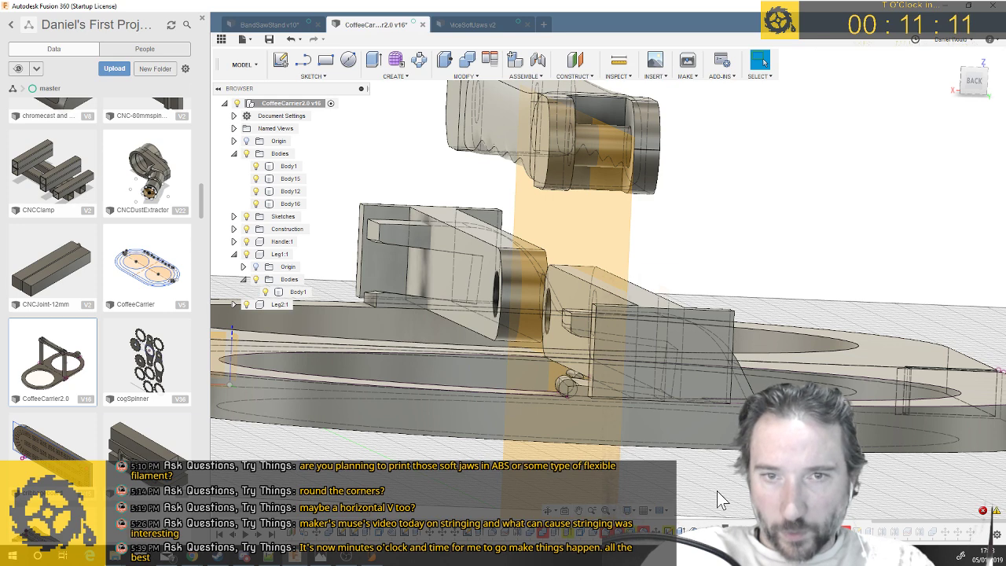
pyautogui.press('F6')
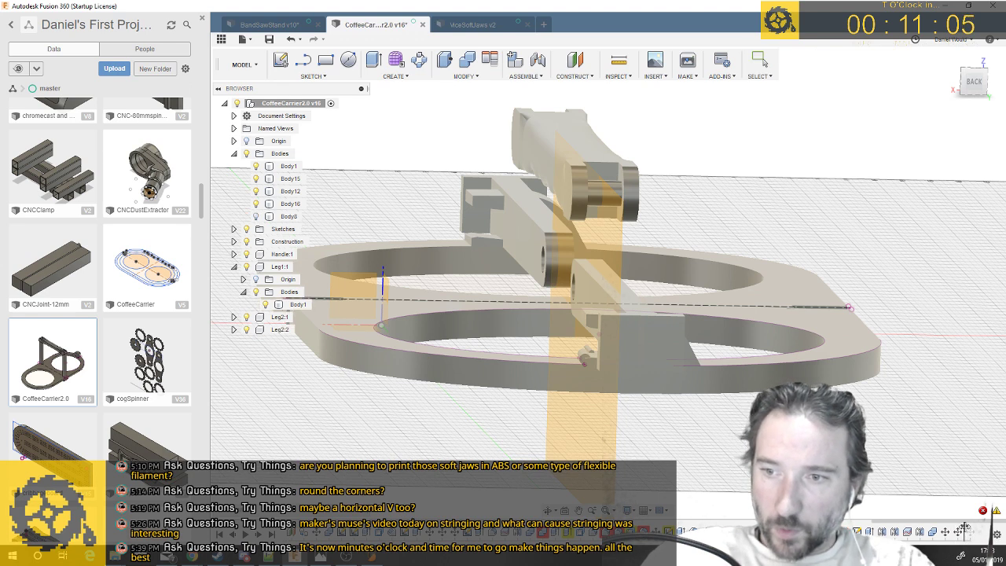
pyautogui.moveTo(967, 532); pyautogui.dragTo(986, 531)
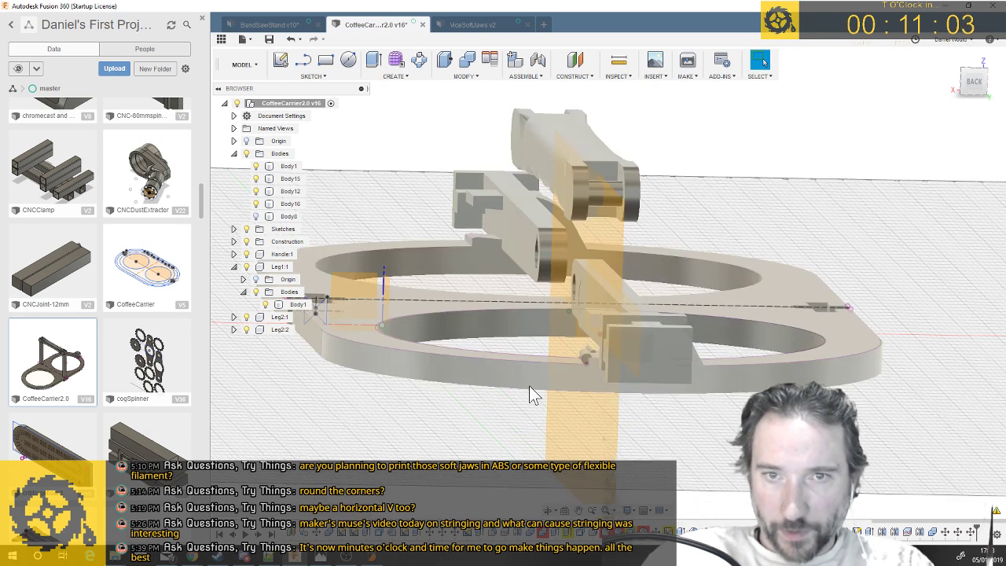
pyautogui.scroll(5, 529, 389)
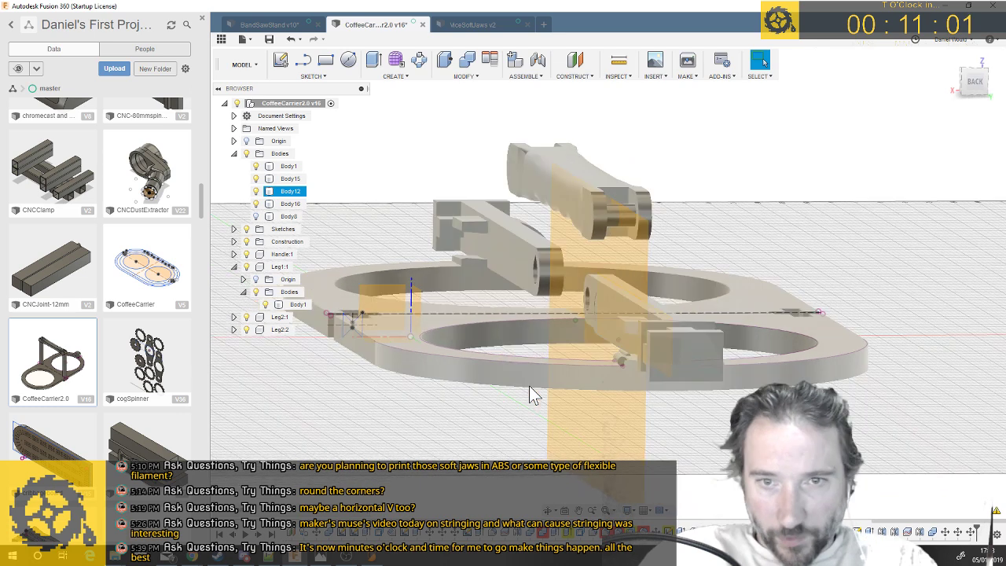
pyautogui.click(318, 303)
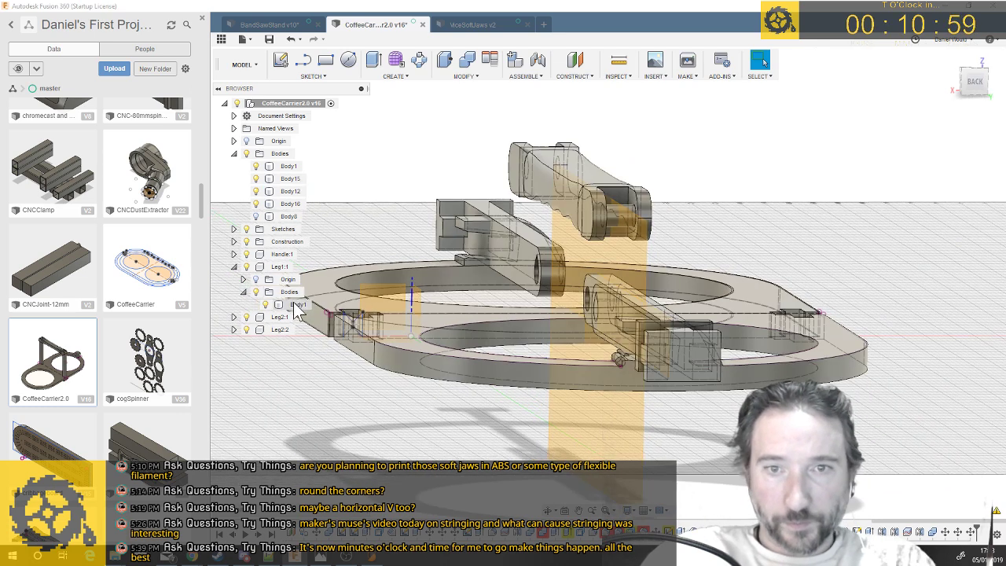
pyautogui.rightClick(295, 304)
pyautogui.click(321, 312)
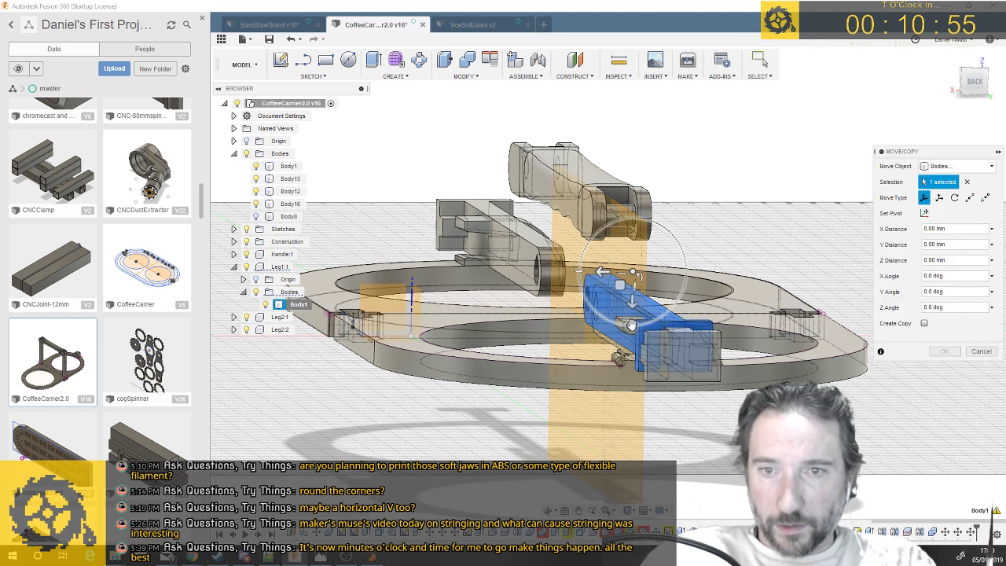
pyautogui.moveTo(631, 324); pyautogui.dragTo(658, 320)
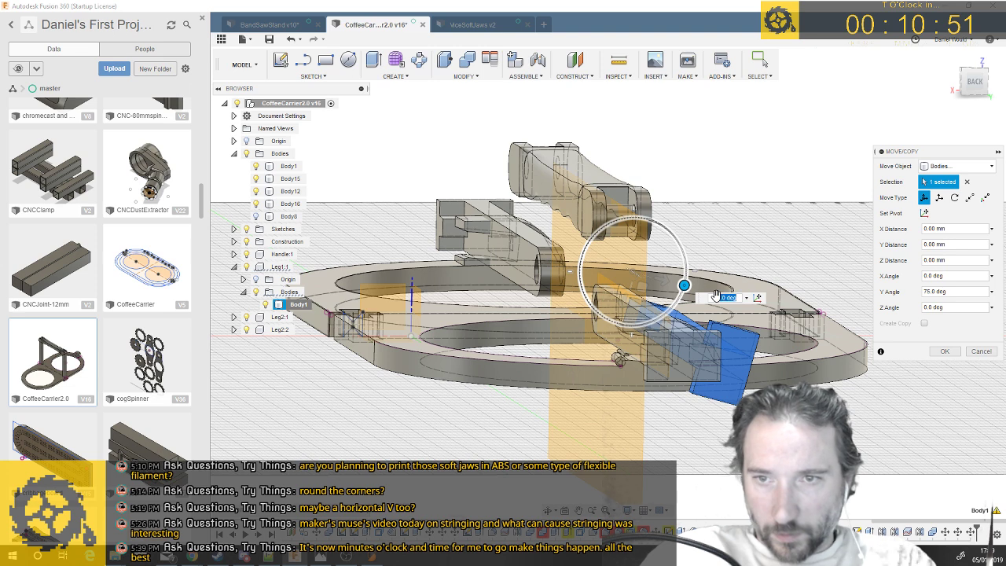
pyautogui.scroll(5, 553, 389)
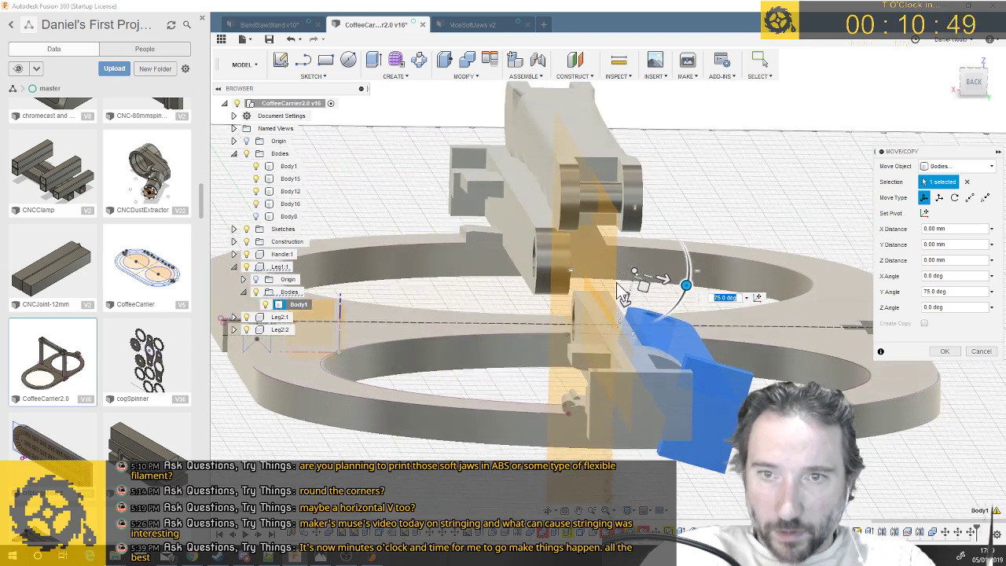
pyautogui.moveTo(603, 300); pyautogui.dragTo(572, 299)
pyautogui.keyDown('shift'); pyautogui.moveTo(571, 300); pyautogui.dragTo(608, 328, button='middle'); pyautogui.keyUp('shift')
pyautogui.moveTo(550, 308); pyautogui.dragTo(541, 285)
pyautogui.keyDown('shift'); pyautogui.moveTo(537, 285); pyautogui.dragTo(542, 287, button='middle'); pyautogui.keyUp('shift')
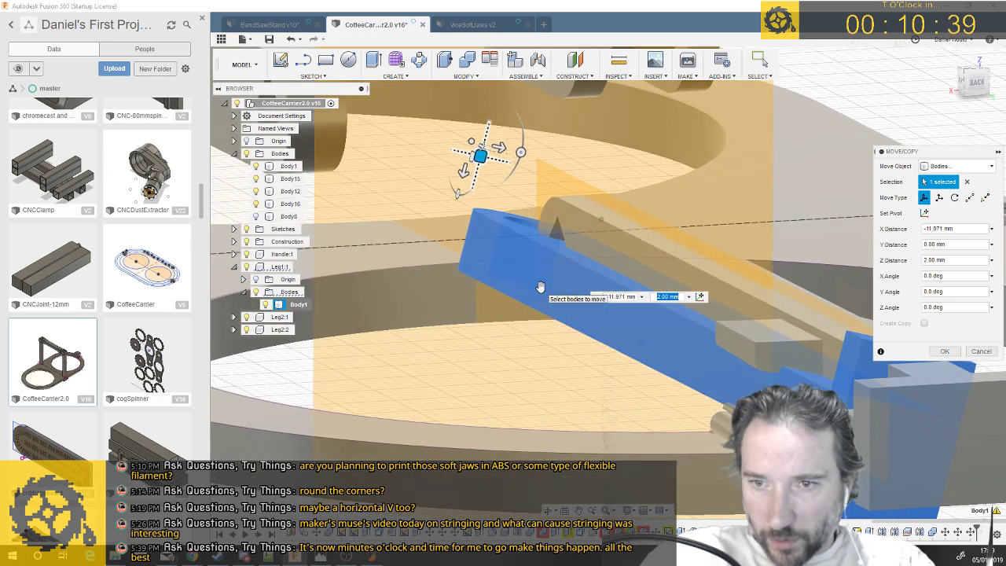
pyautogui.moveTo(520, 152); pyautogui.dragTo(808, 179)
pyautogui.moveTo(582, 206)
pyautogui.keyDown('shift'); pyautogui.mouseDown(button='middle')
pyautogui.moveTo(623, 207)
pyautogui.moveTo(572, 211)
pyautogui.mouseUp(button='middle'); pyautogui.keyUp('shift')
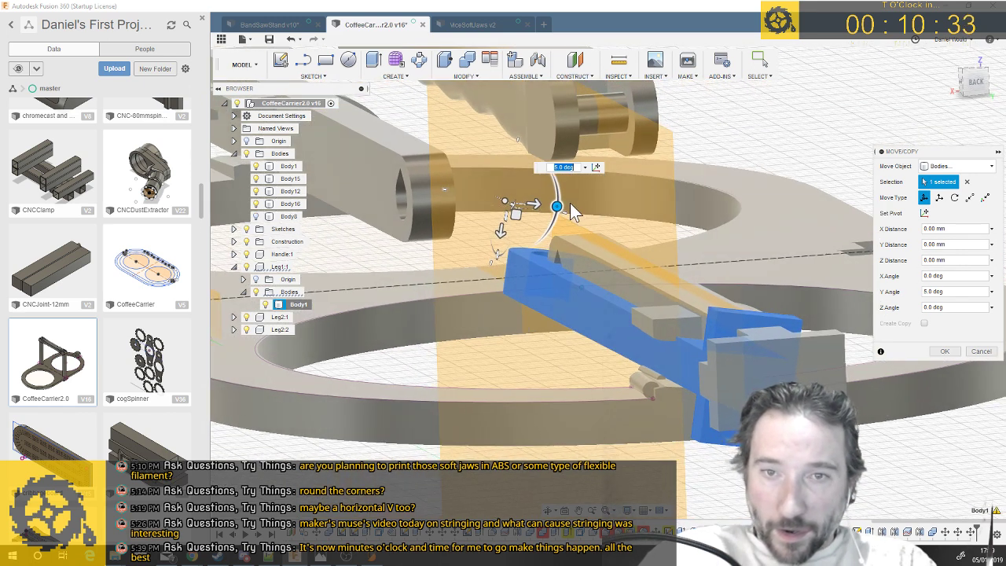
pyautogui.press('Return')
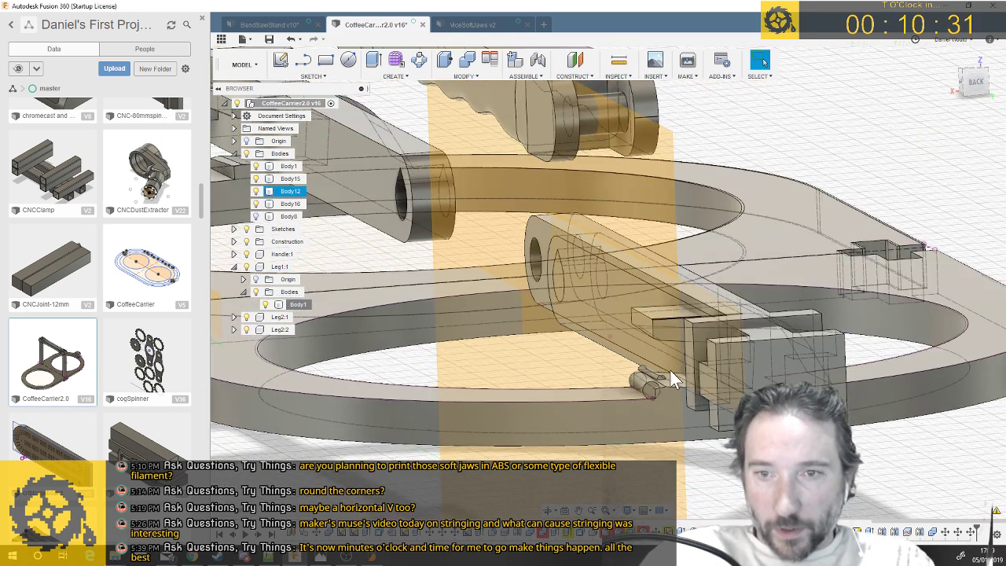
# Inspect the extrude settings of the small raised bump on the hook's lip
pyautogui.scroll(5, 670, 370)
pyautogui.click(637, 395)
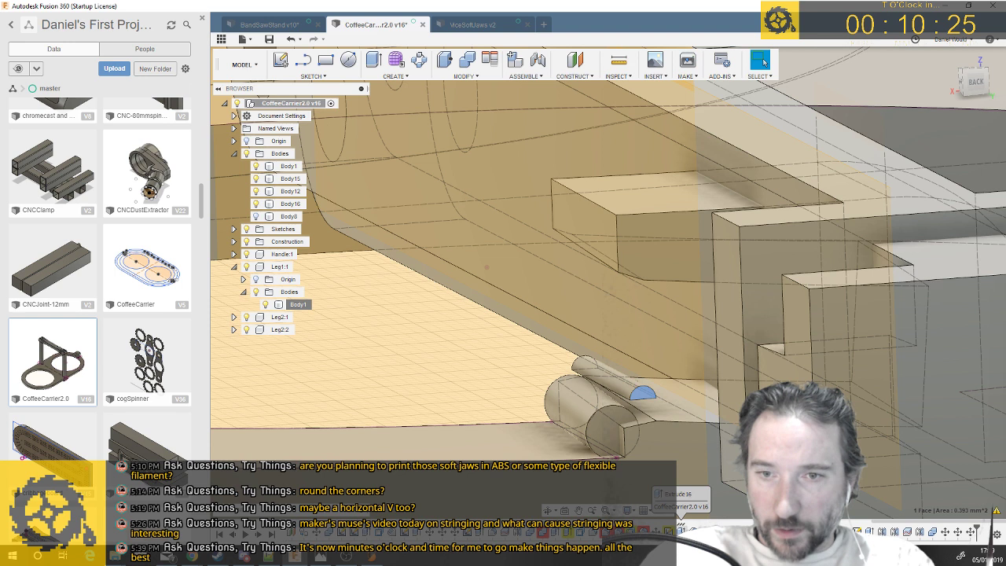
pyautogui.rightClick(681, 529)
pyautogui.press('Escape')
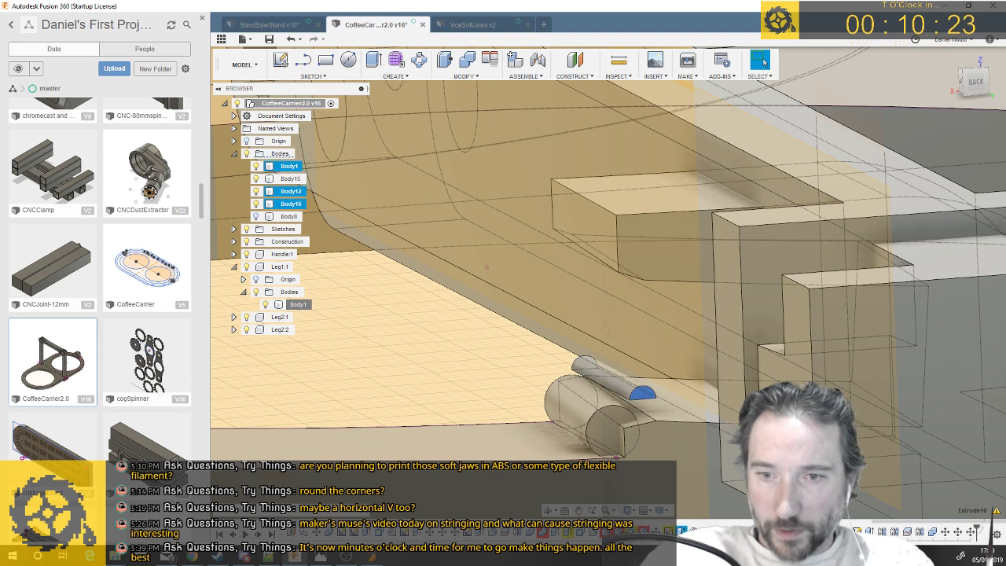
pyautogui.rightClick(681, 529)
pyautogui.click(703, 428)
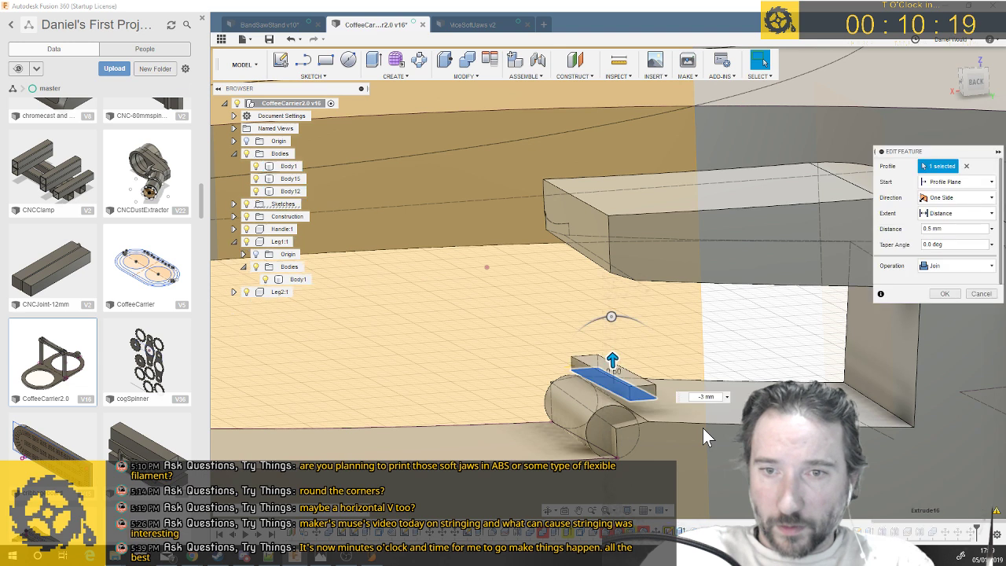
pyautogui.click(986, 299)
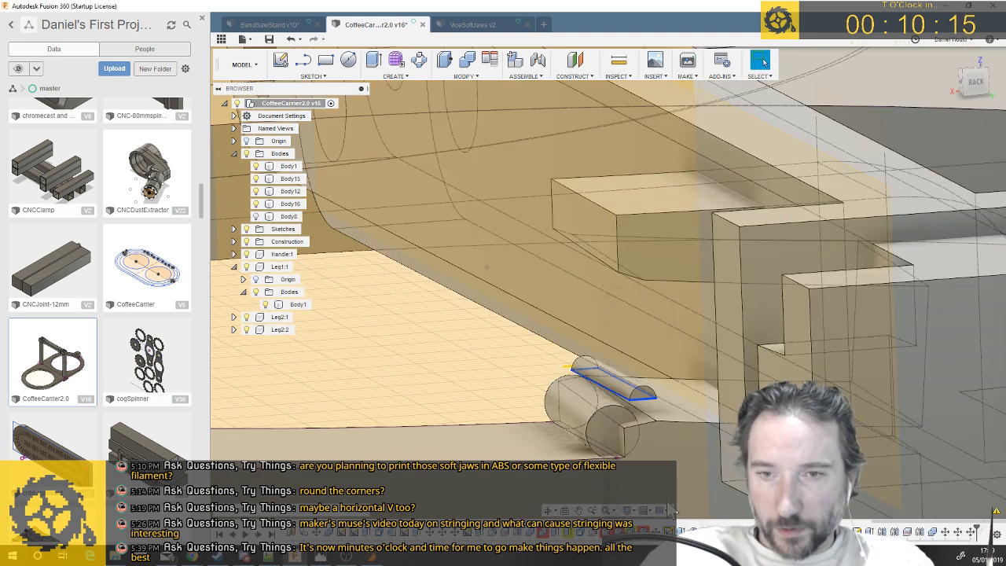
# Delete the extrude feature that forms the small raised bump on the hook's lip, despite its dependent features
pyautogui.click(642, 394)
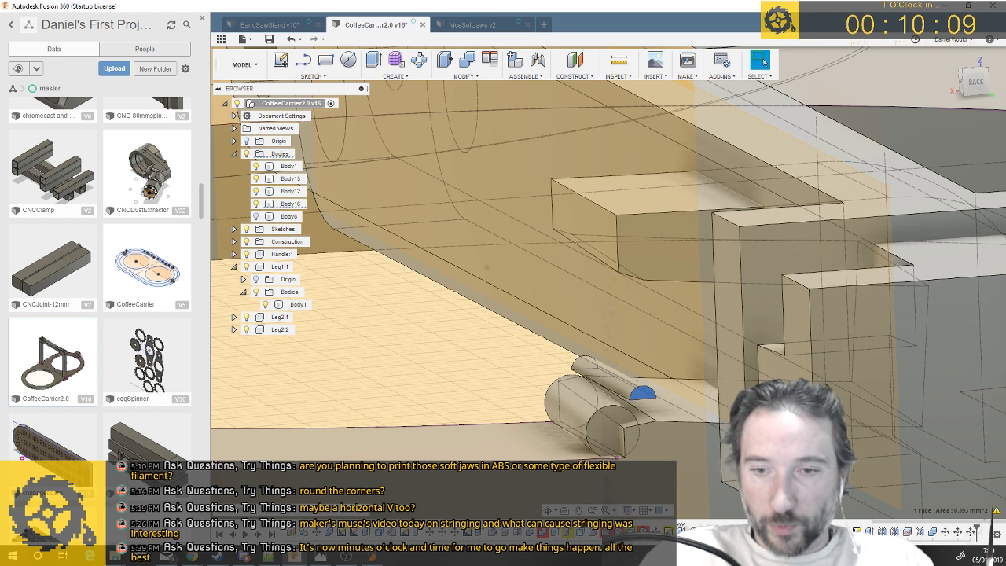
pyautogui.rightClick(681, 530)
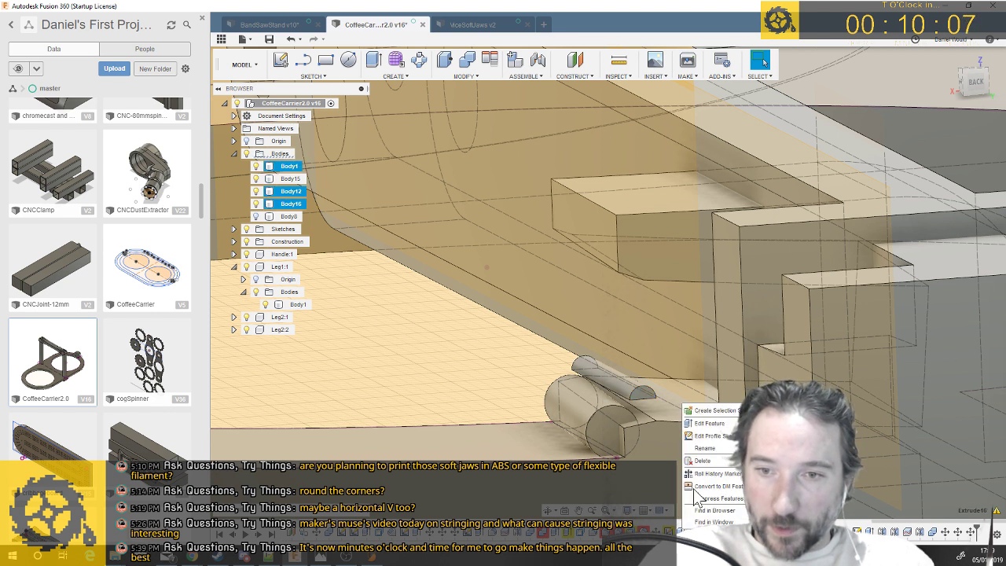
pyautogui.click(704, 460)
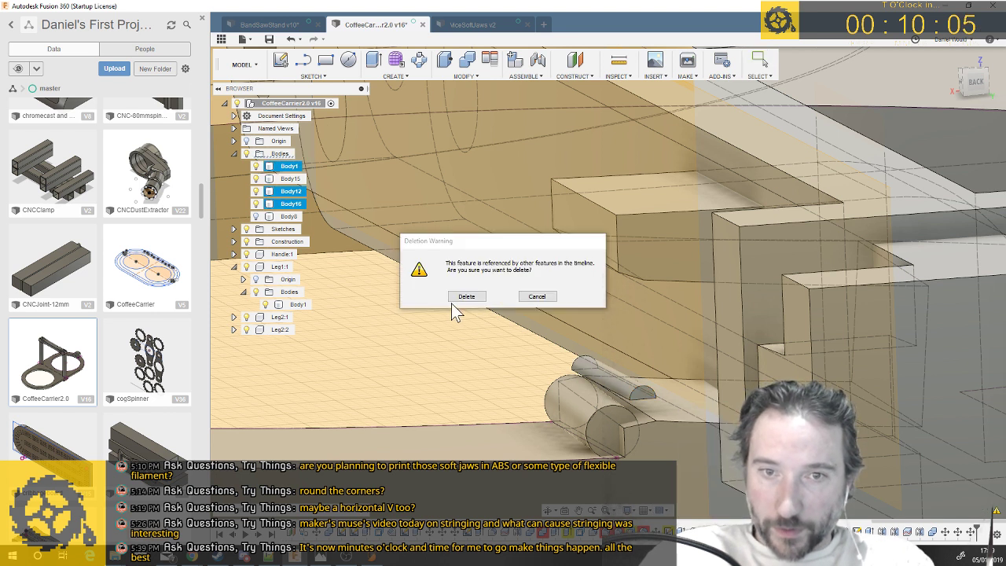
pyautogui.click(465, 297)
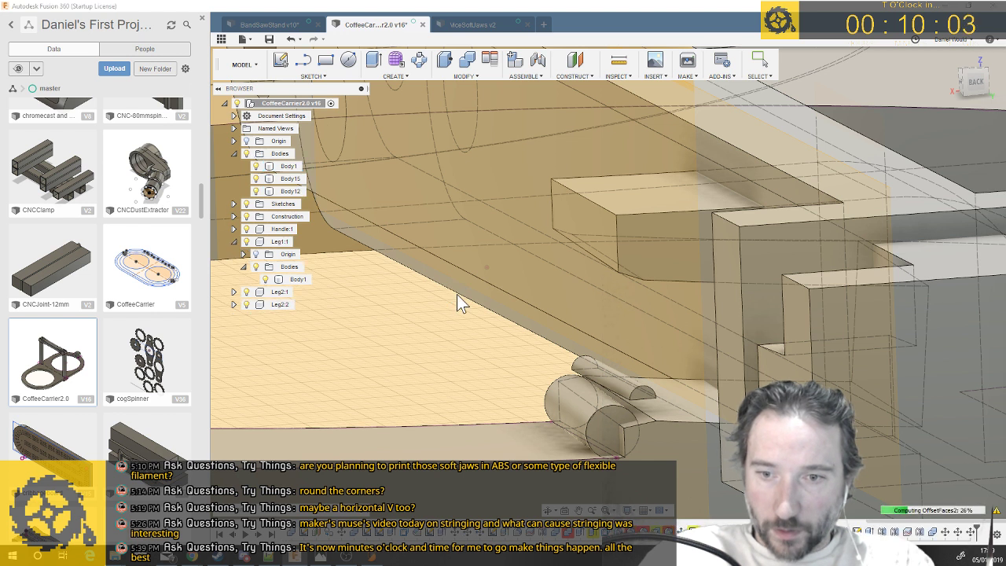
pyautogui.click(662, 382)
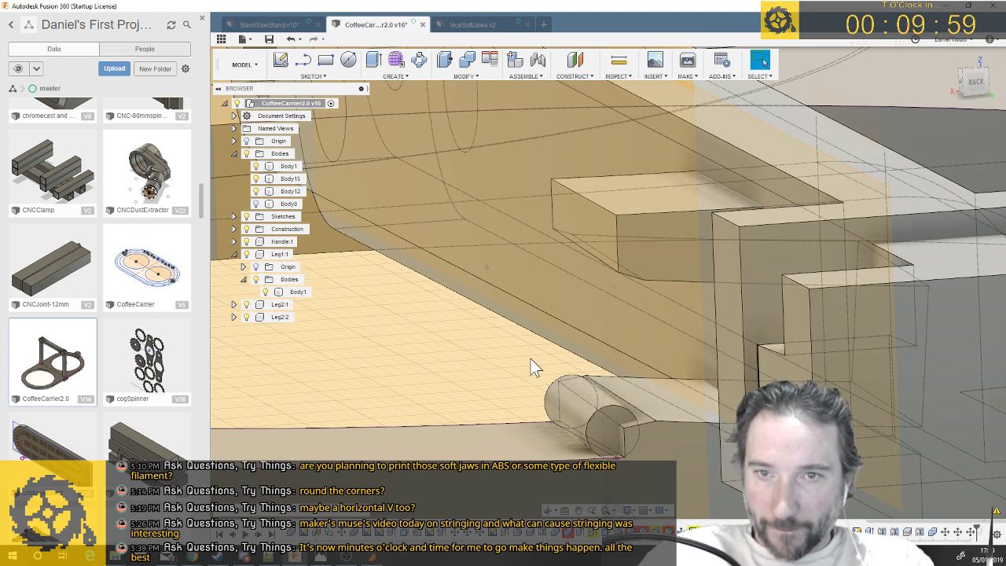
pyautogui.press('Escape')
pyautogui.click(509, 351)
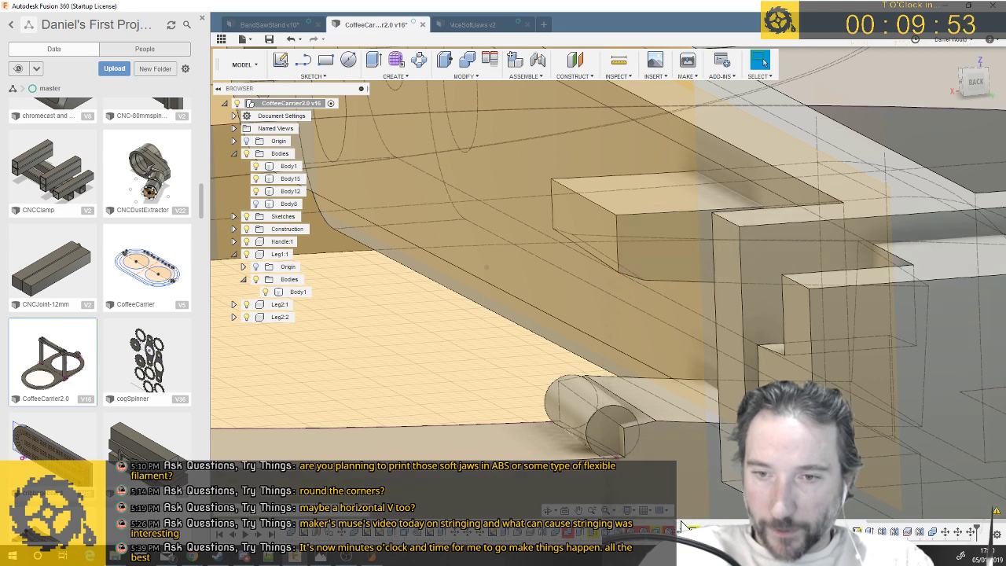
# Hide the body of Leg1:1 and the whole Leg1:1 component
pyautogui.scroll(-3, 565, 478)
pyautogui.scroll(-2, 564, 483)
pyautogui.keyDown('shift'); pyautogui.moveTo(565, 483); pyautogui.dragTo(489, 428, button='middle'); pyautogui.keyUp('shift')
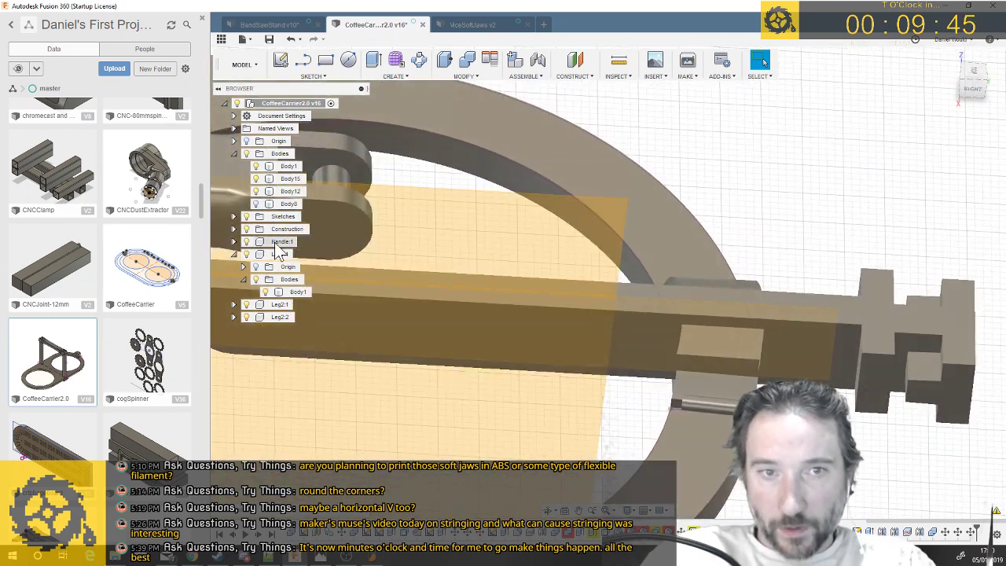
pyautogui.click(298, 292)
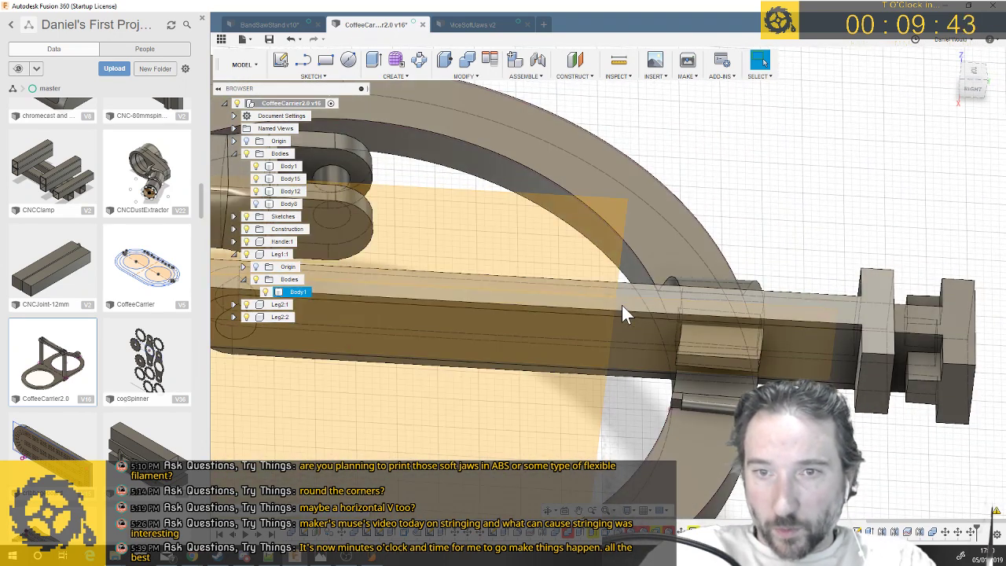
pyautogui.click(264, 295)
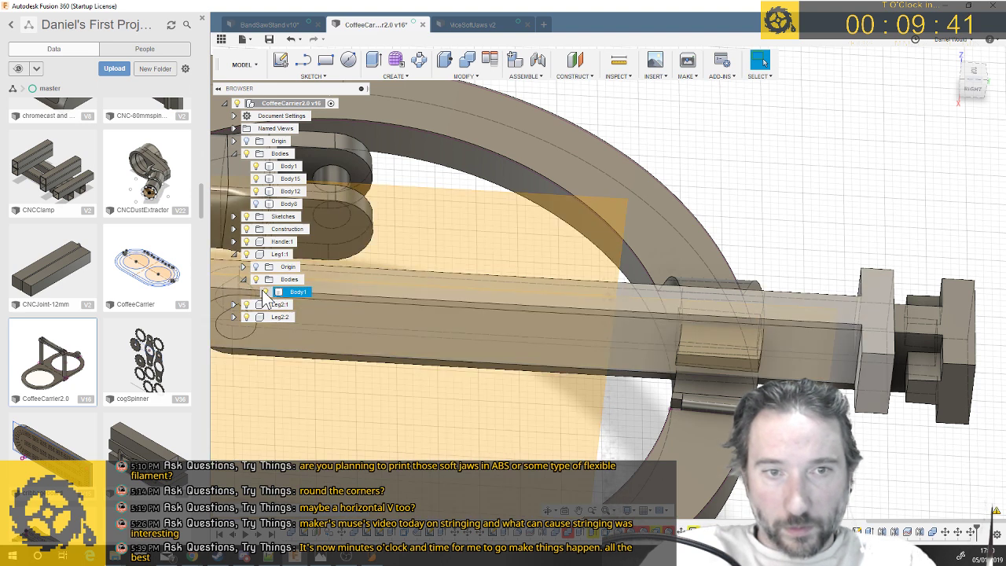
pyautogui.click(267, 294)
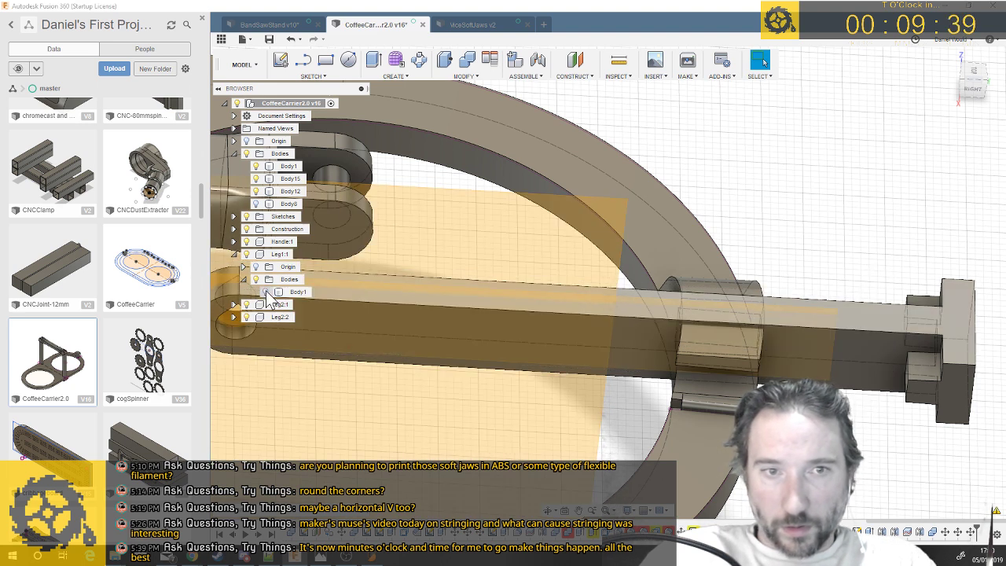
pyautogui.click(247, 255)
pyautogui.keyDown('shift'); pyautogui.moveTo(247, 259); pyautogui.dragTo(583, 333, button='middle'); pyautogui.keyUp('shift')
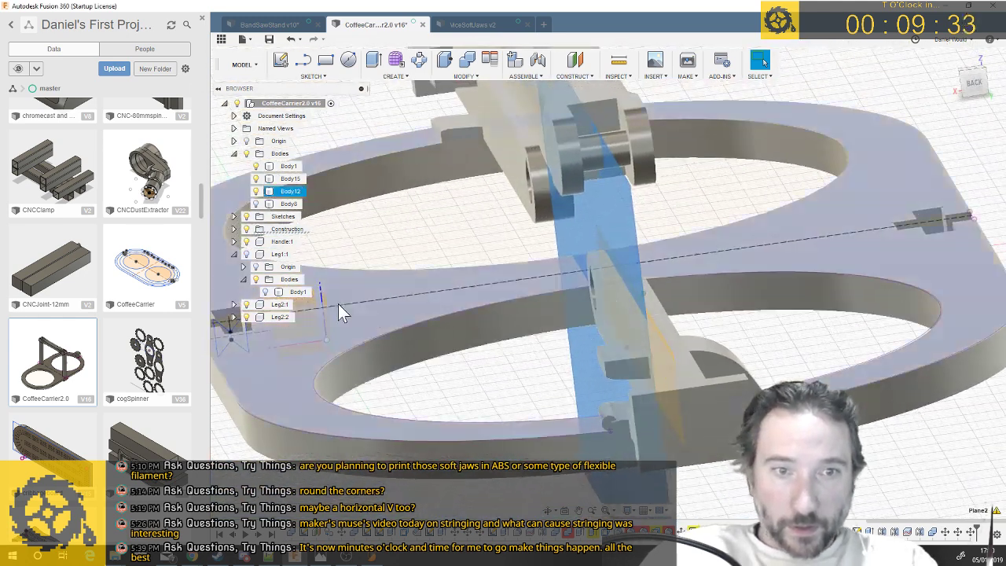
# Rotate the body of Leg2:1 by -95 degrees about Y and move it about 1.4 mm in X and -12 mm in Z
pyautogui.click(234, 305)
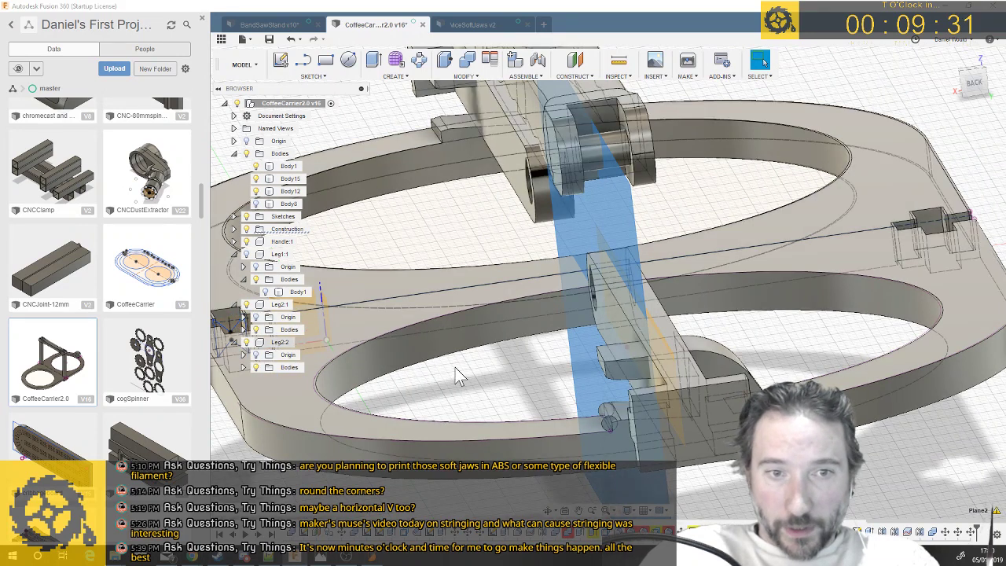
pyautogui.keyDown('shift'); pyautogui.moveTo(584, 377); pyautogui.dragTo(638, 384, button='middle'); pyautogui.keyUp('shift')
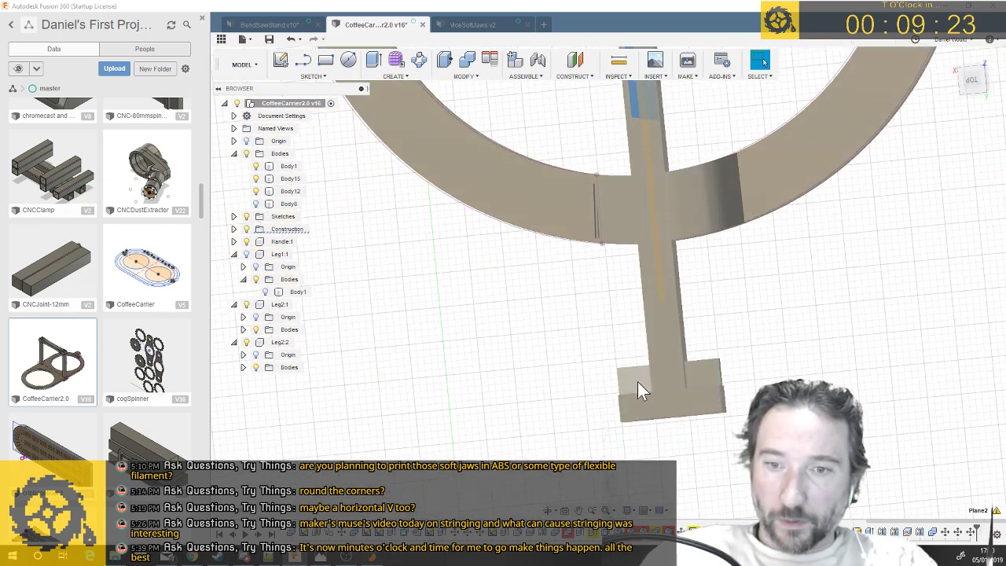
pyautogui.keyDown('shift'); pyautogui.moveTo(707, 378); pyautogui.dragTo(562, 371, button='middle'); pyautogui.keyUp('shift')
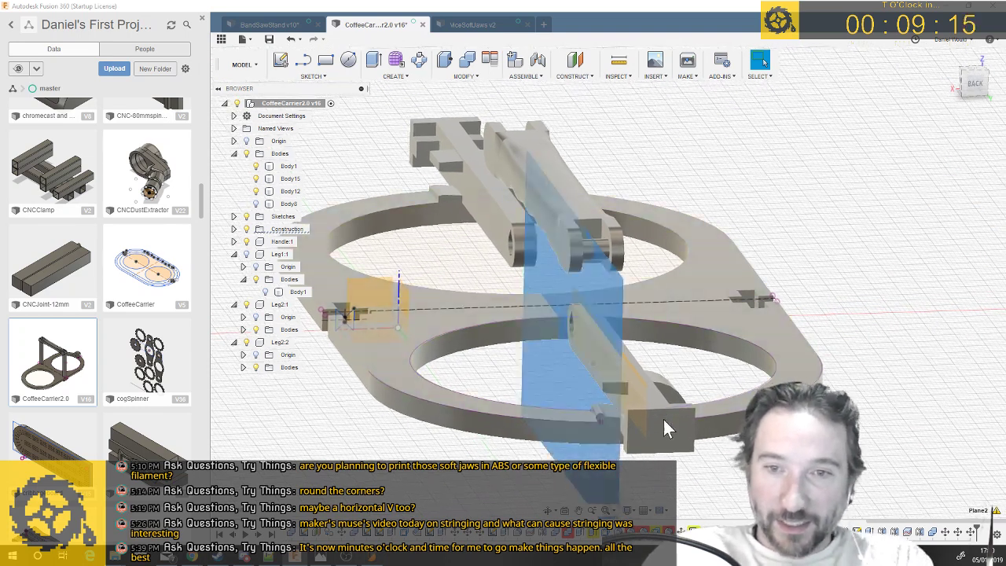
pyautogui.rightClick(287, 330)
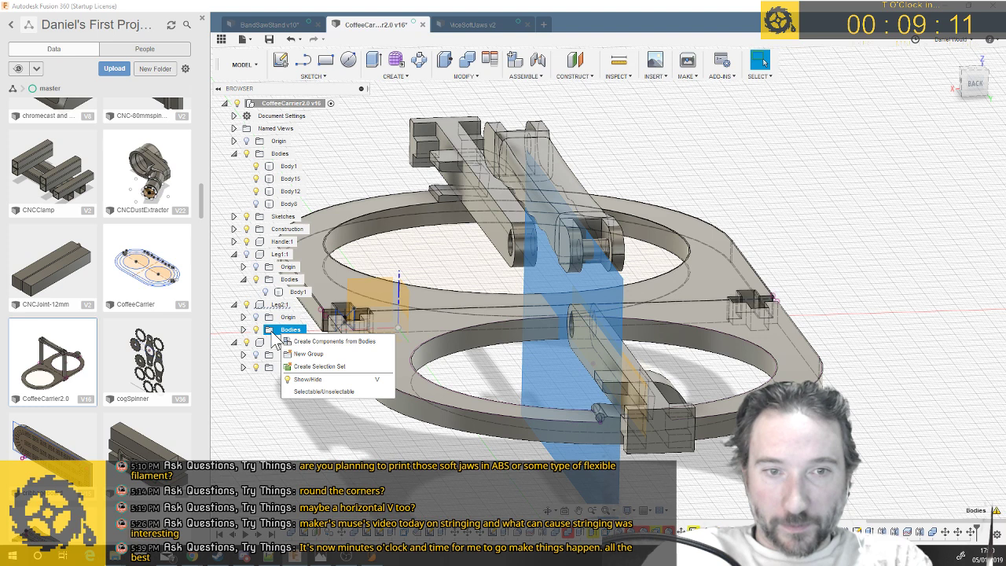
pyautogui.press('Escape')
pyautogui.click(297, 346)
pyautogui.rightClick(299, 344)
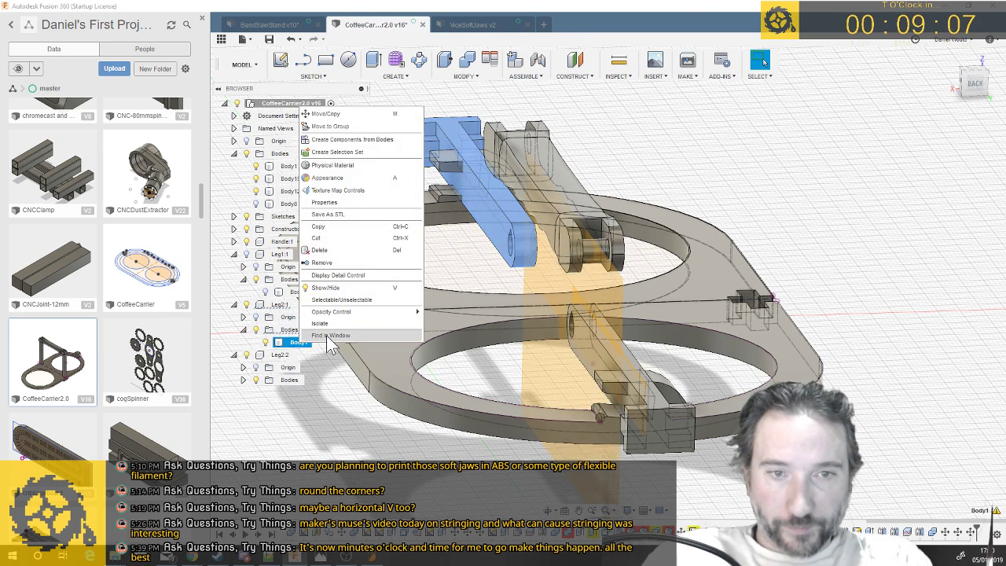
pyautogui.click(339, 114)
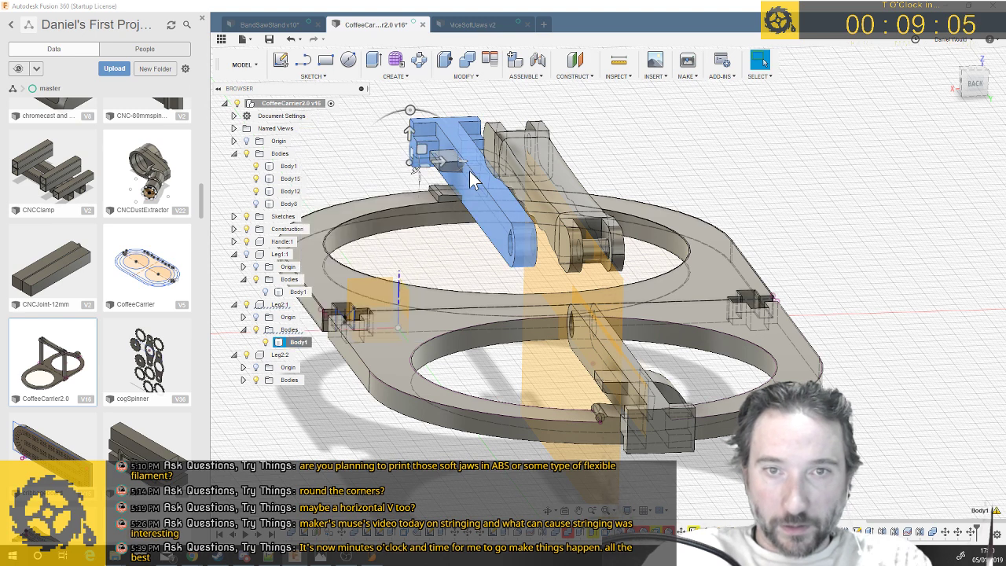
pyautogui.moveTo(408, 108); pyautogui.dragTo(496, 165)
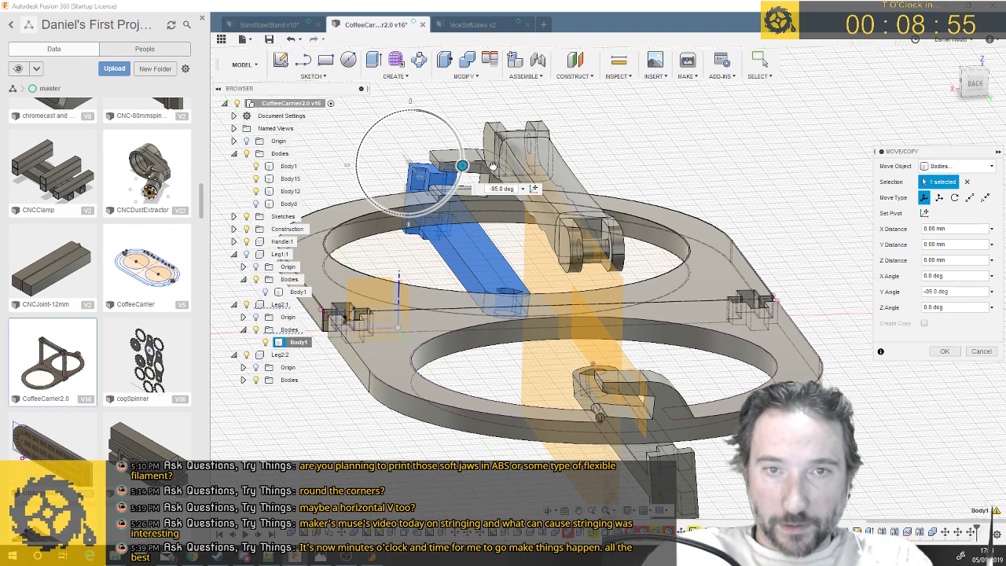
pyautogui.scroll(5, 369, 158)
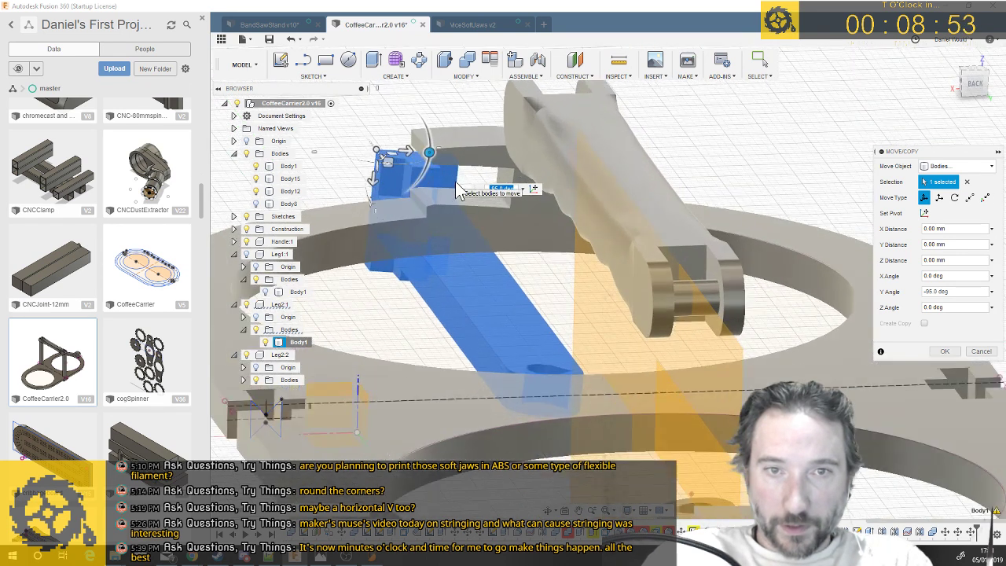
pyautogui.moveTo(356, 149); pyautogui.dragTo(394, 47)
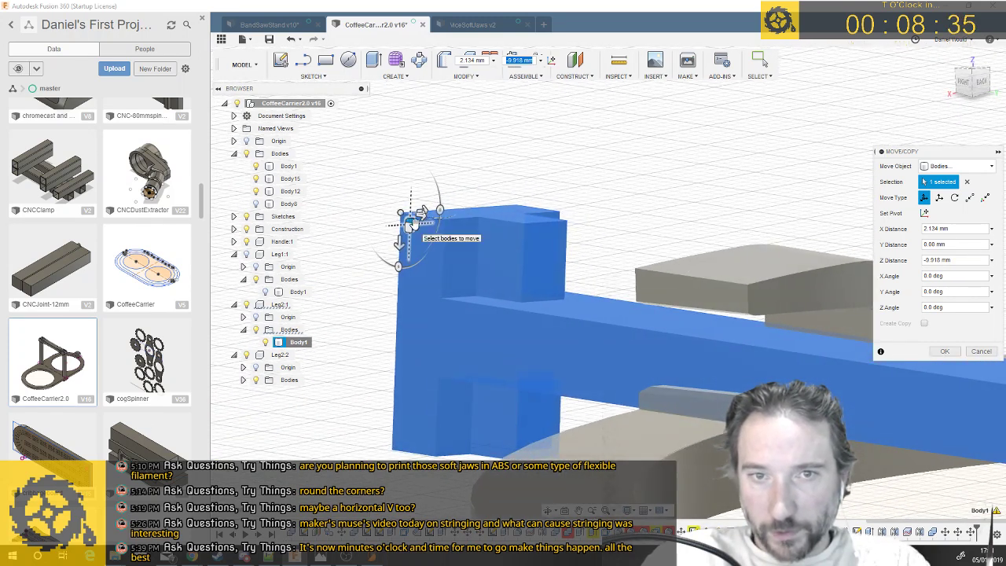
pyautogui.moveTo(410, 223); pyautogui.dragTo(407, 191)
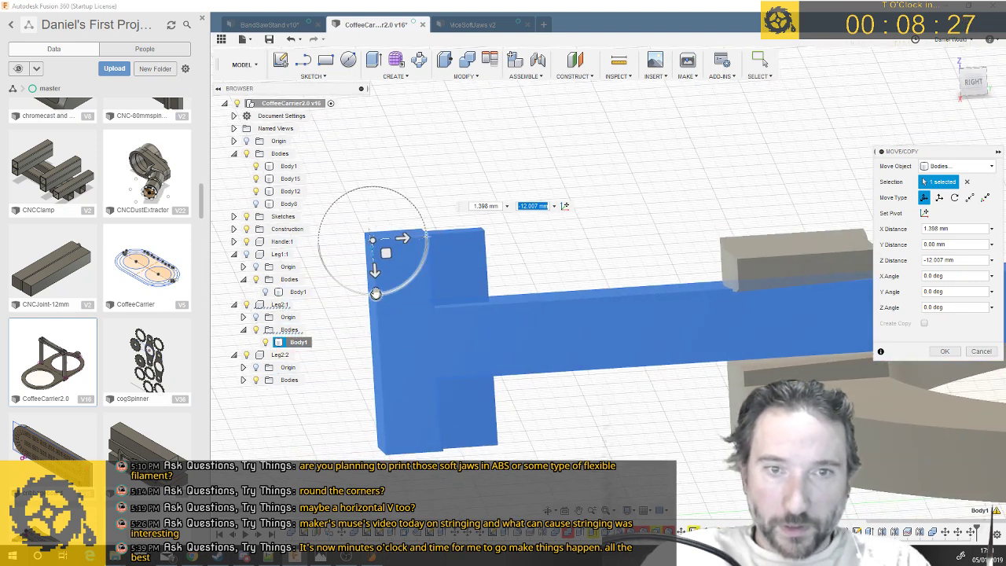
# Rotate the Leg2:1 body by -3 degrees about X, nudge it about -0.87 mm in X and -0.24 mm in Z, and save the design
pyautogui.write('2')
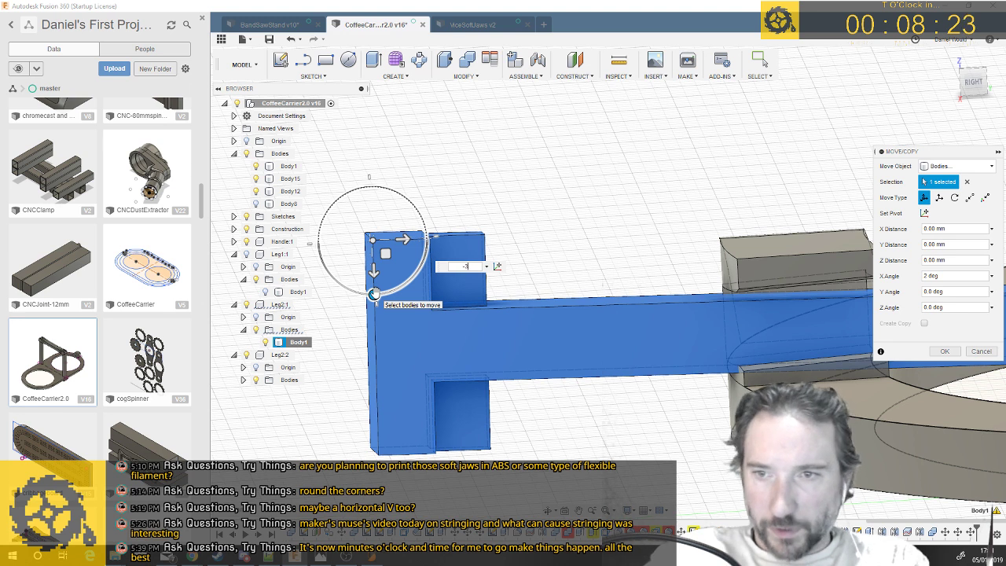
pyautogui.moveTo(385, 253); pyautogui.dragTo(386, 262)
pyautogui.moveTo(387, 270); pyautogui.dragTo(386, 276)
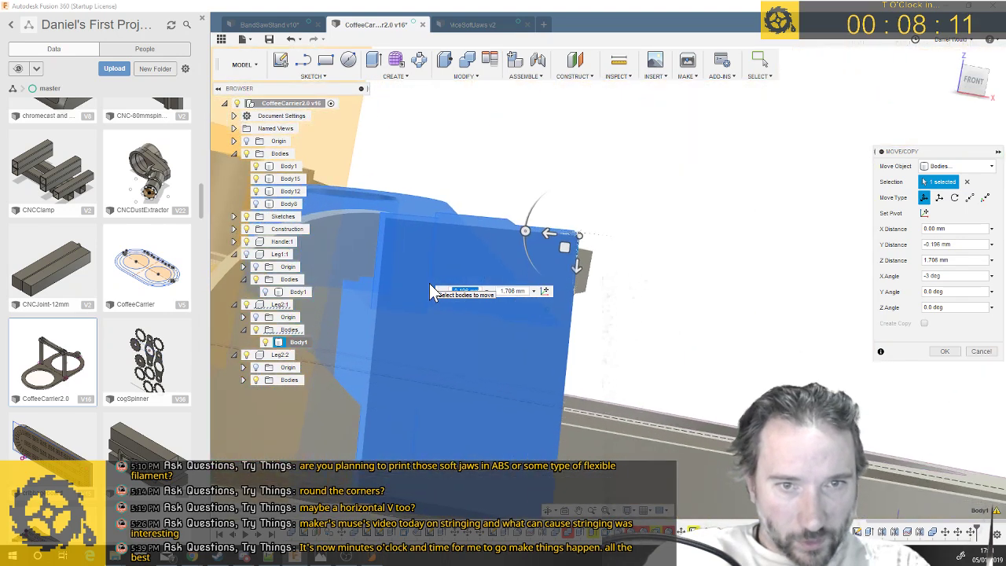
pyautogui.moveTo(551, 250); pyautogui.dragTo(569, 247)
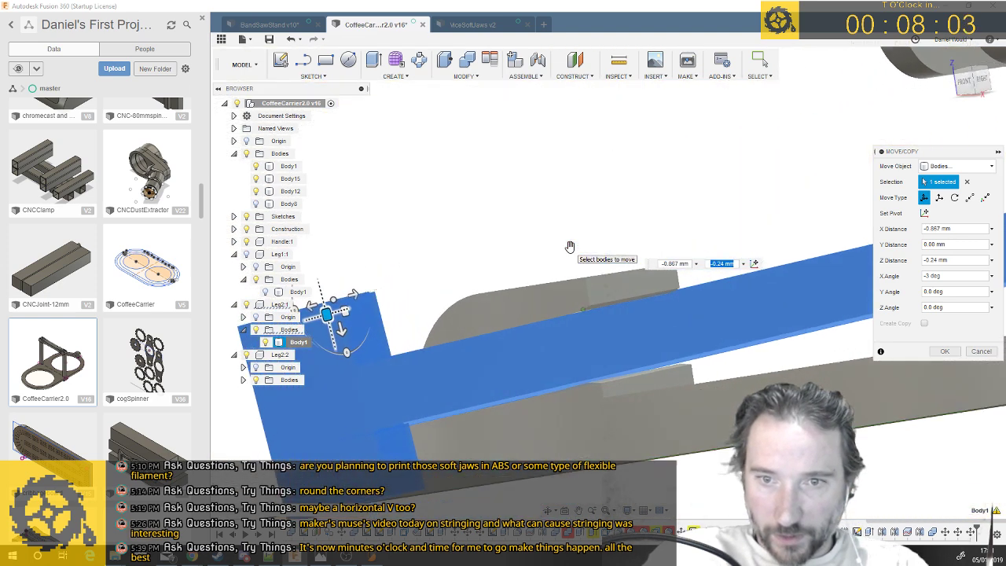
pyautogui.press('Return')
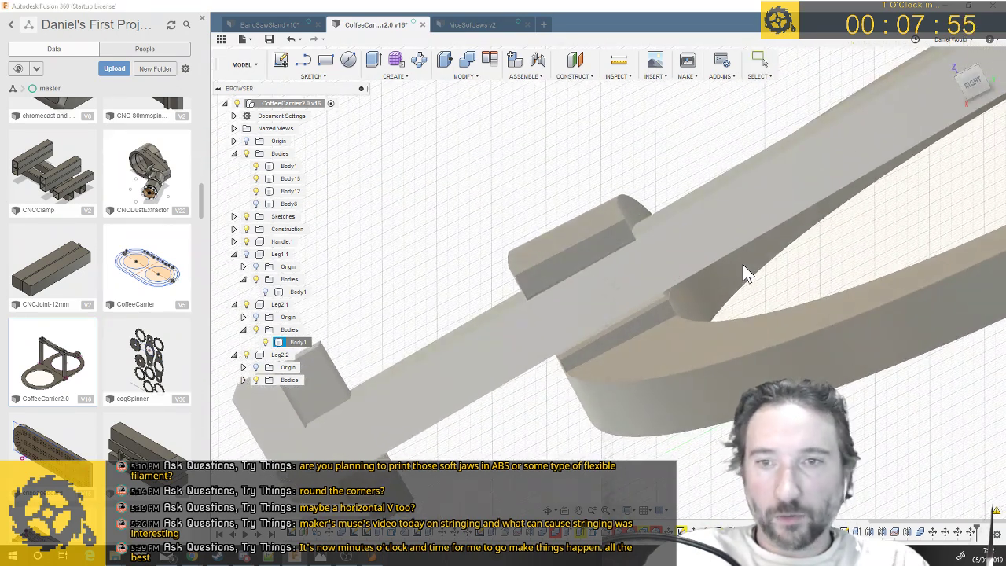
pyautogui.hotkey('ctrl', 's')
pyautogui.press('Return')
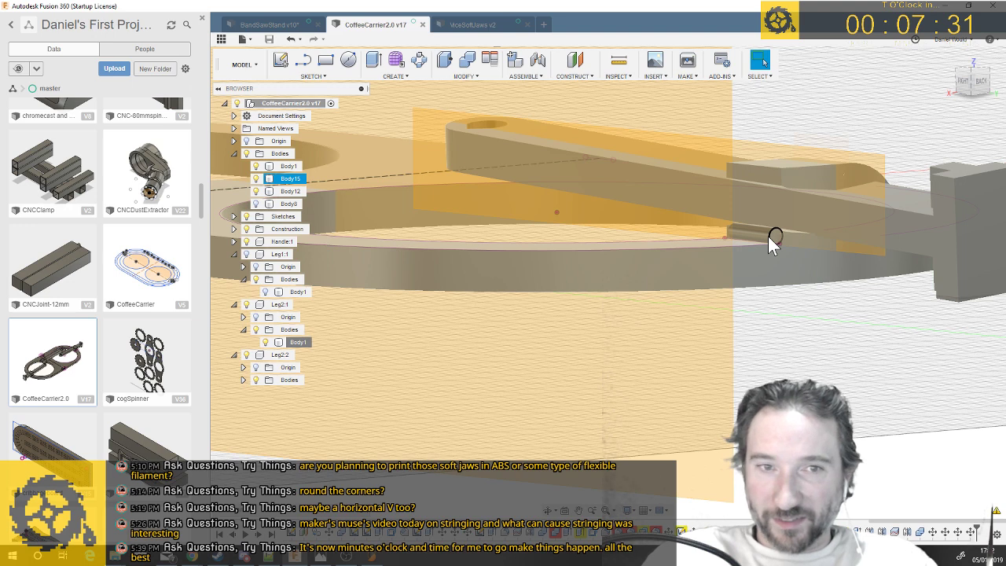
# Select Body15, the small loose lip piece, and roll the design history back to before the earlier combine feature
pyautogui.click(291, 179)
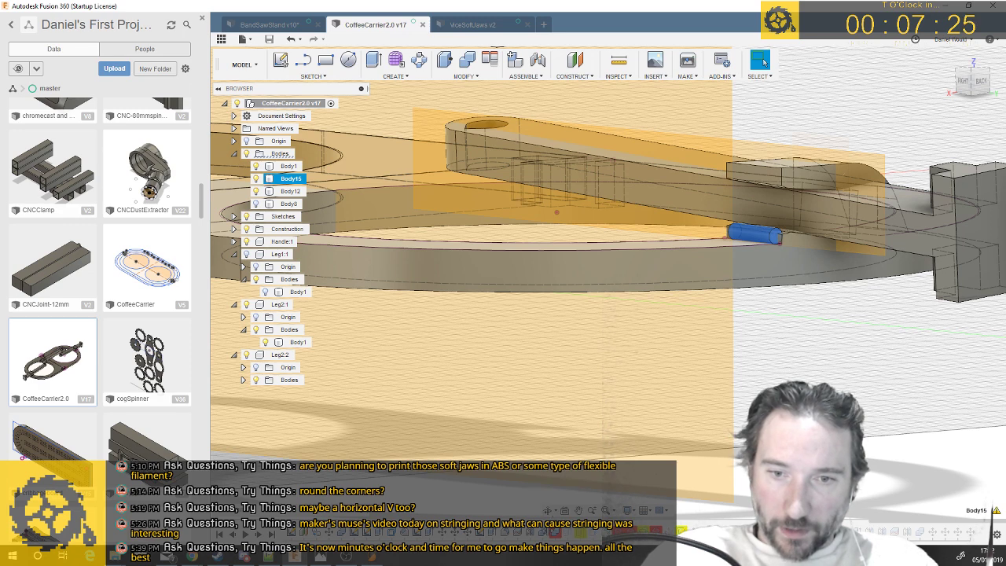
pyautogui.doubleClick(543, 533)
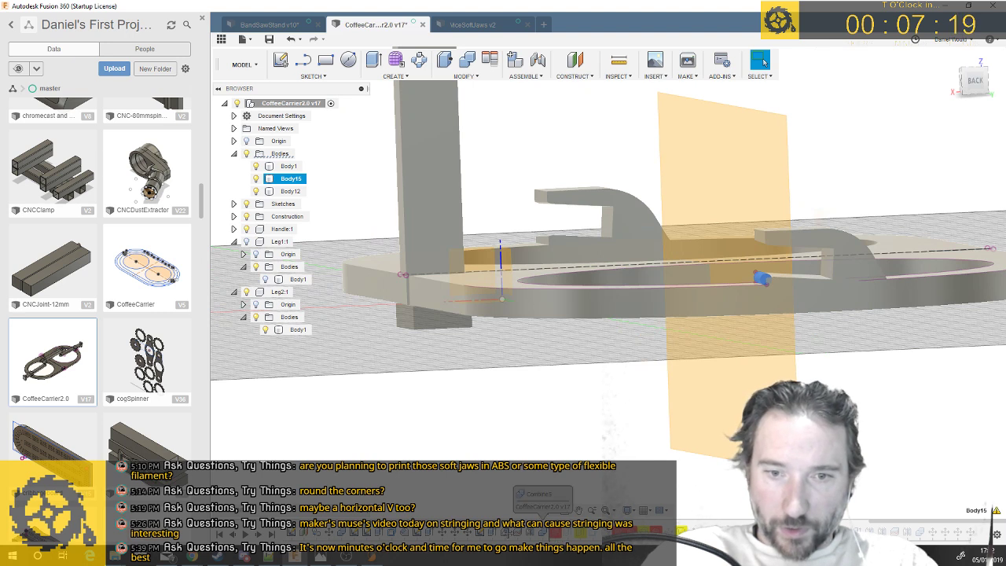
pyautogui.doubleClick(513, 533)
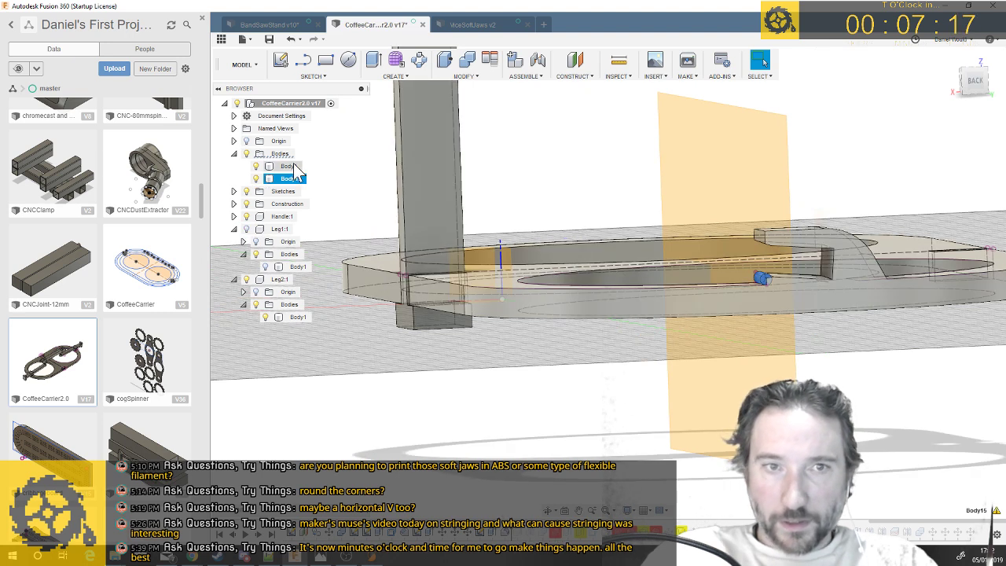
# Combine Body15 into the carrier's Body1 with the Join operation and roll the design history forward to the end
pyautogui.click(465, 76)
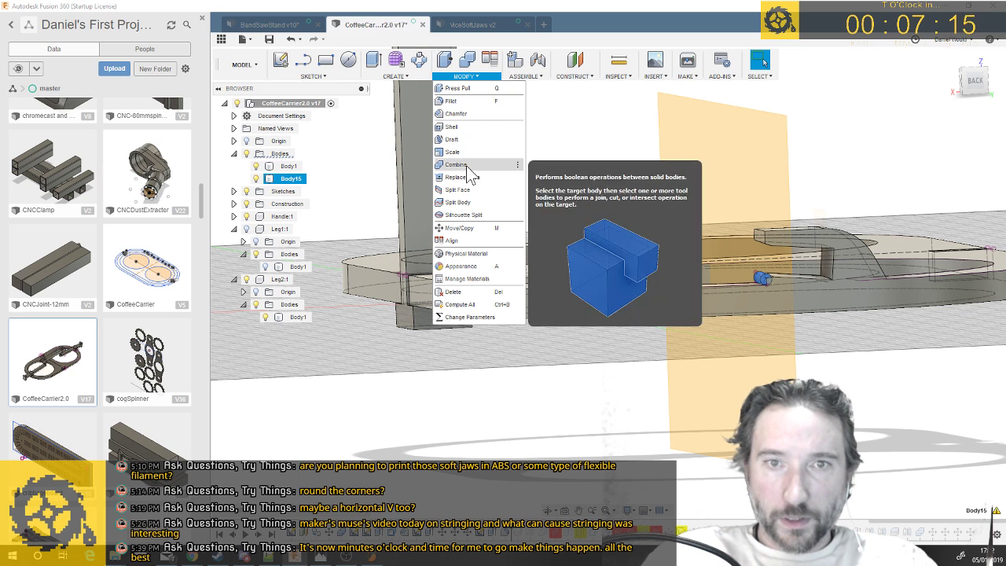
pyautogui.click(470, 166)
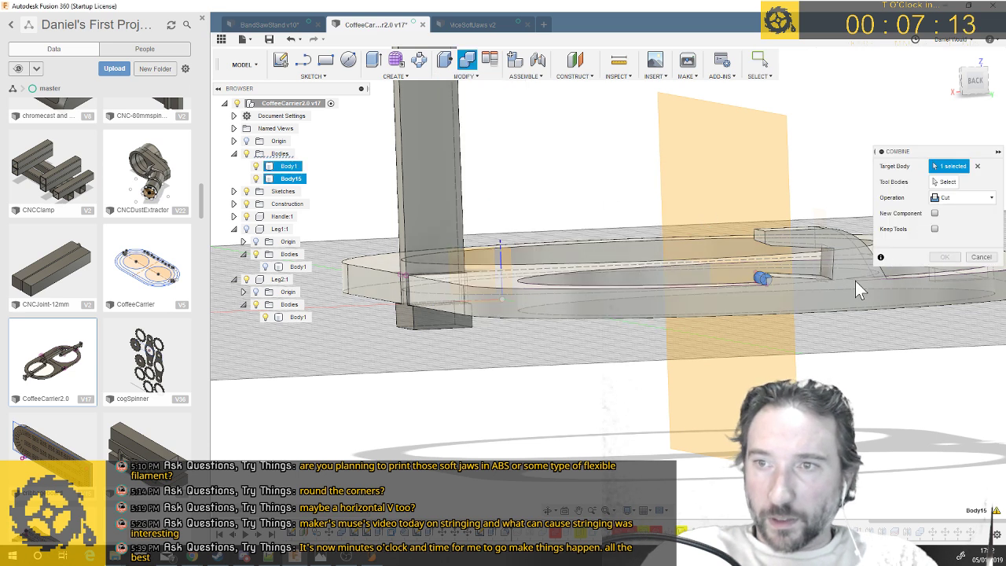
pyautogui.click(856, 280)
pyautogui.click(948, 198)
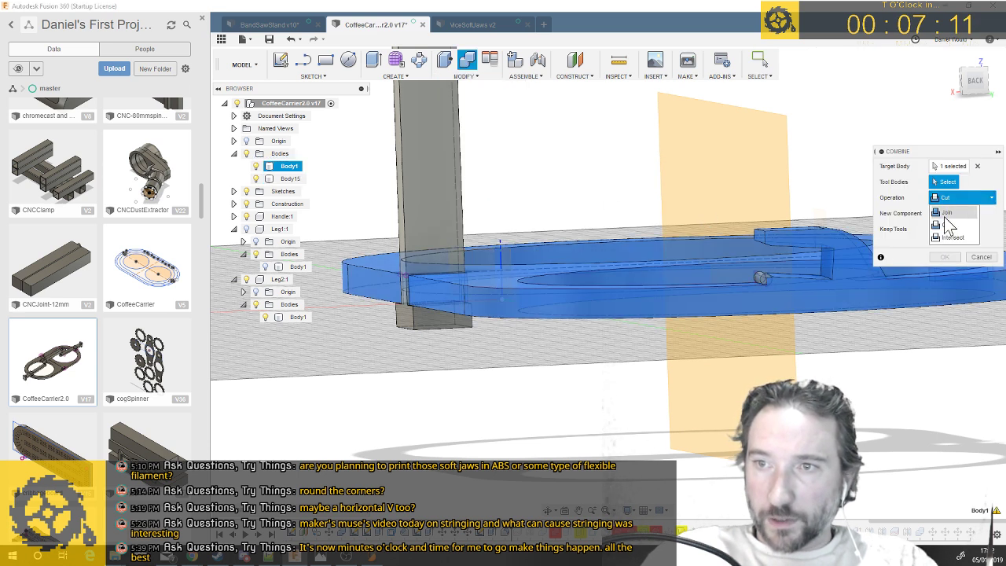
pyautogui.click(762, 278)
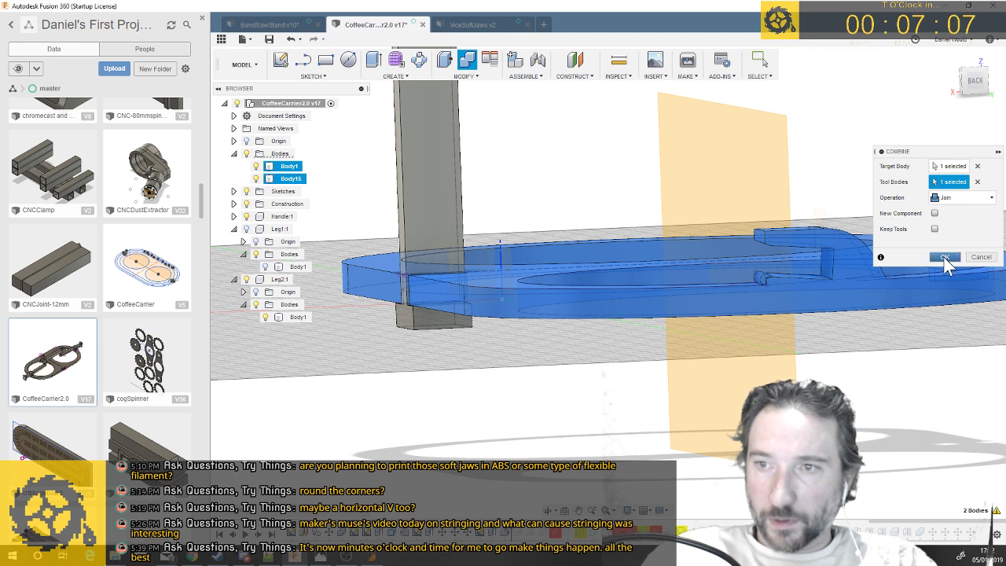
pyautogui.click(945, 257)
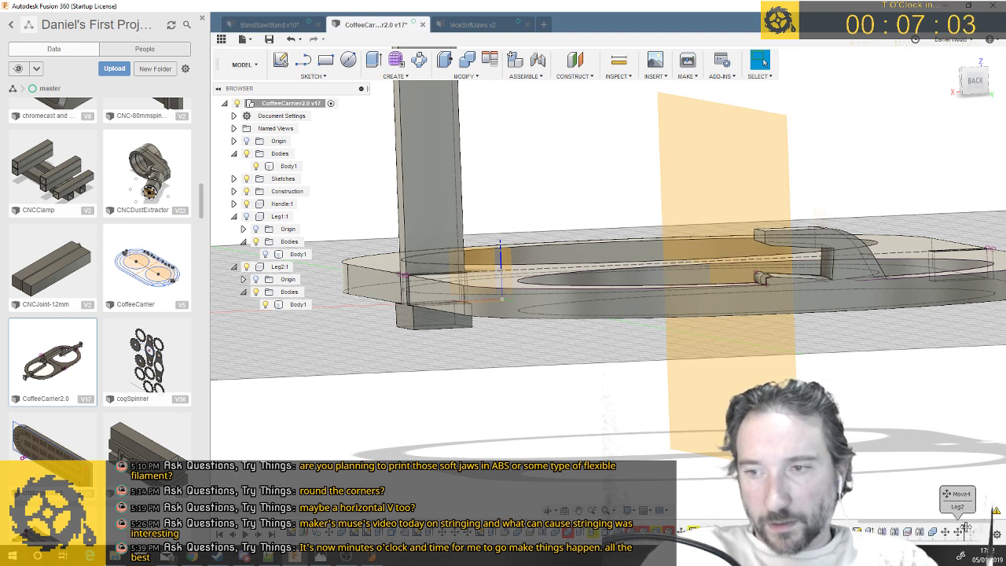
pyautogui.moveTo(978, 533)
pyautogui.mouseDown()
pyautogui.moveTo(966, 533)
pyautogui.moveTo(983, 534)
pyautogui.mouseUp()
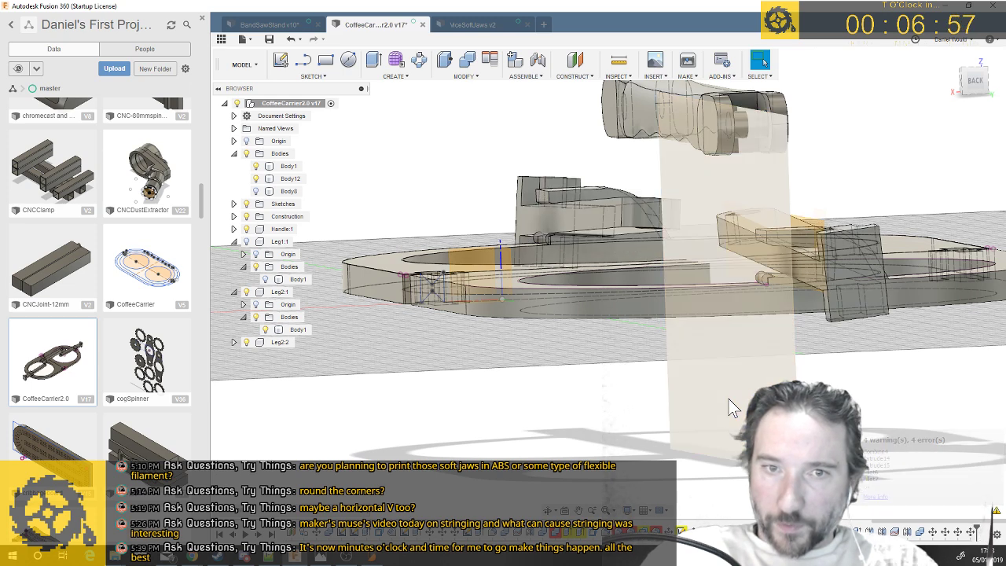
# Hide the Leg2:1 and Leg2:2 components and save the coffee carrier as a new version
pyautogui.scroll(5, 730, 405)
pyautogui.scroll(2, 731, 406)
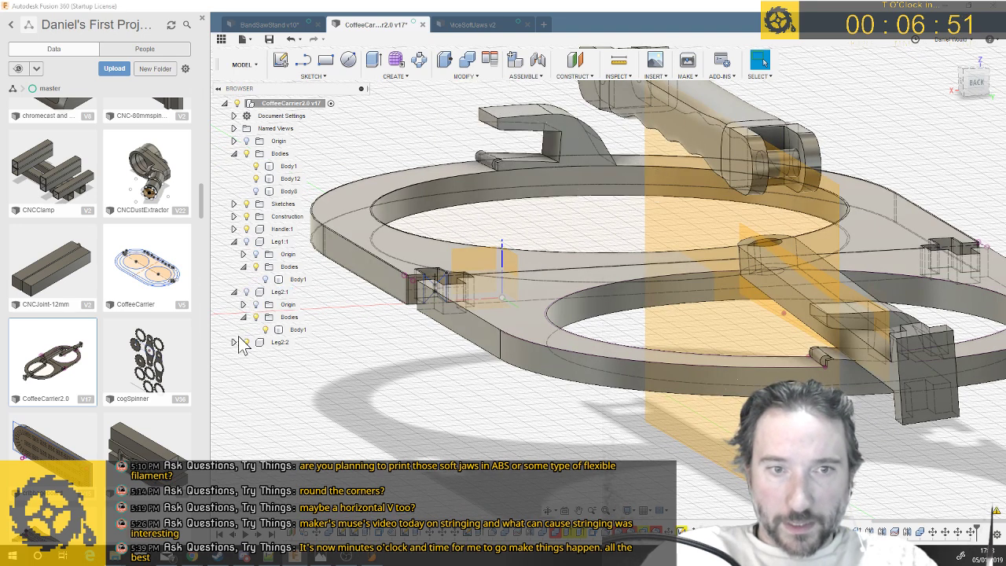
pyautogui.scroll(2, 462, 365)
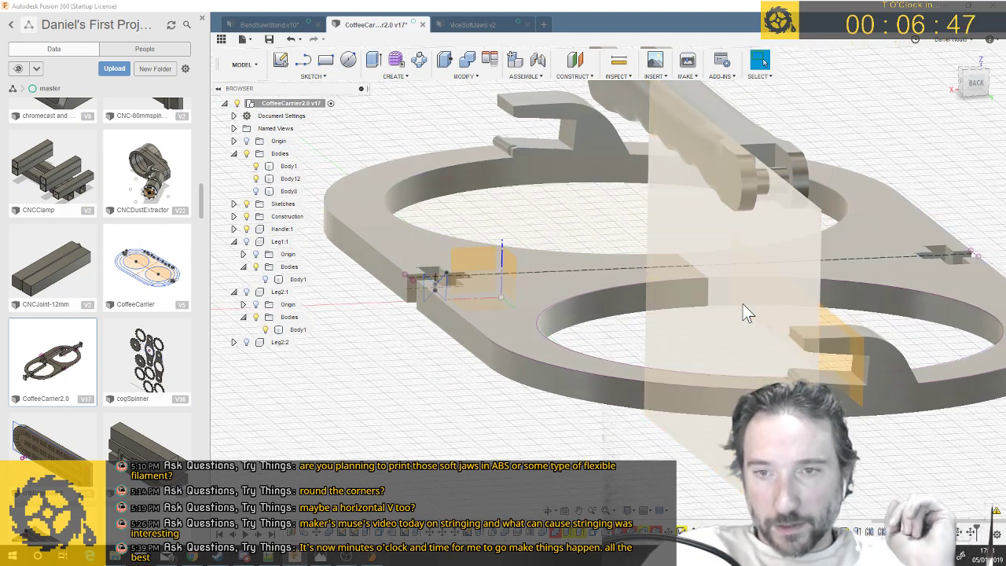
pyautogui.click(578, 290)
pyautogui.keyDown('shift'); pyautogui.moveTo(576, 288); pyautogui.dragTo(664, 146, button='middle'); pyautogui.keyUp('shift')
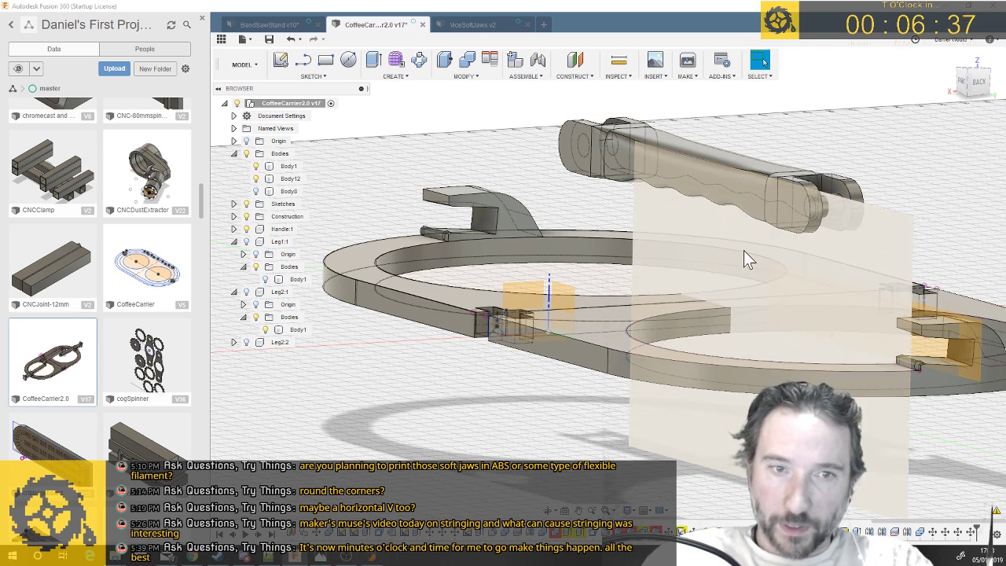
pyautogui.hotkey('ctrl', 's')
pyautogui.press('Return')
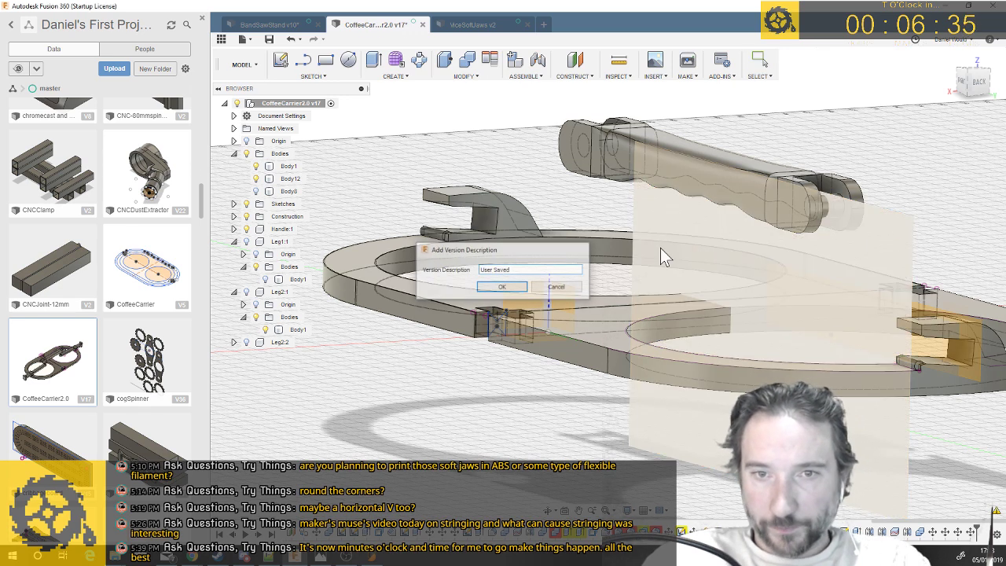
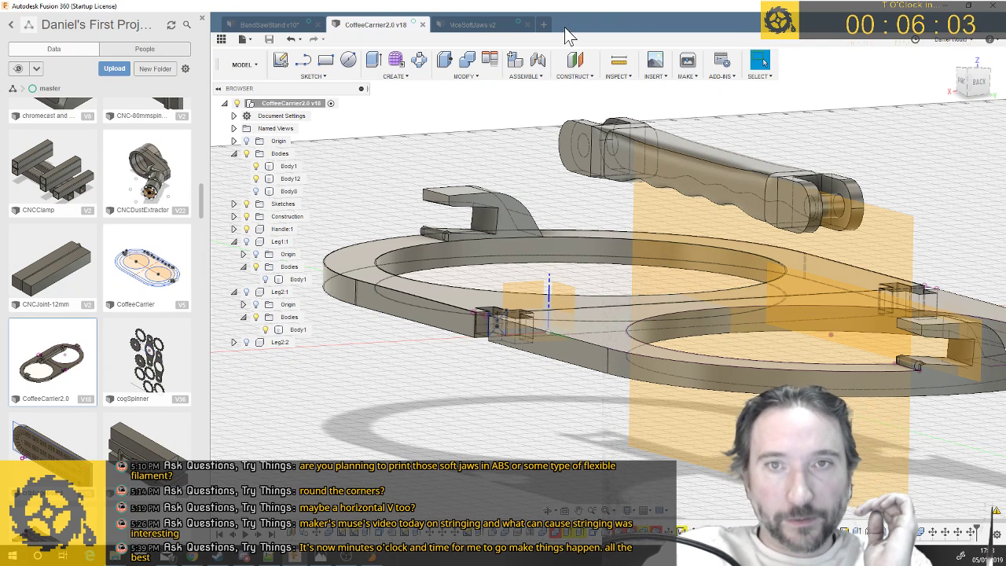
# Create a new design and sketch a 1000 by 1000 mm rectangle from the origin on the horizontal plane
pyautogui.click(545, 26)
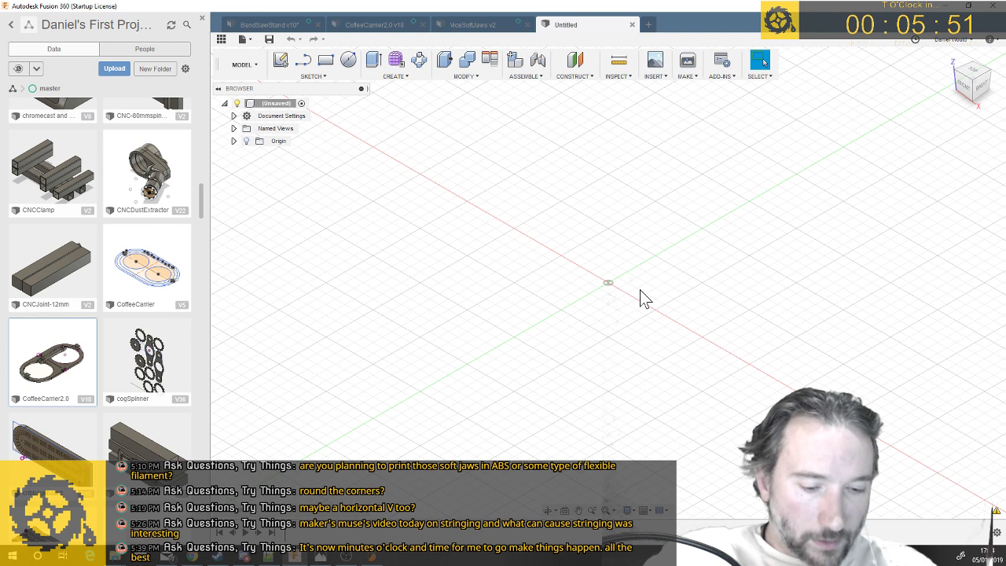
pyautogui.click(326, 63)
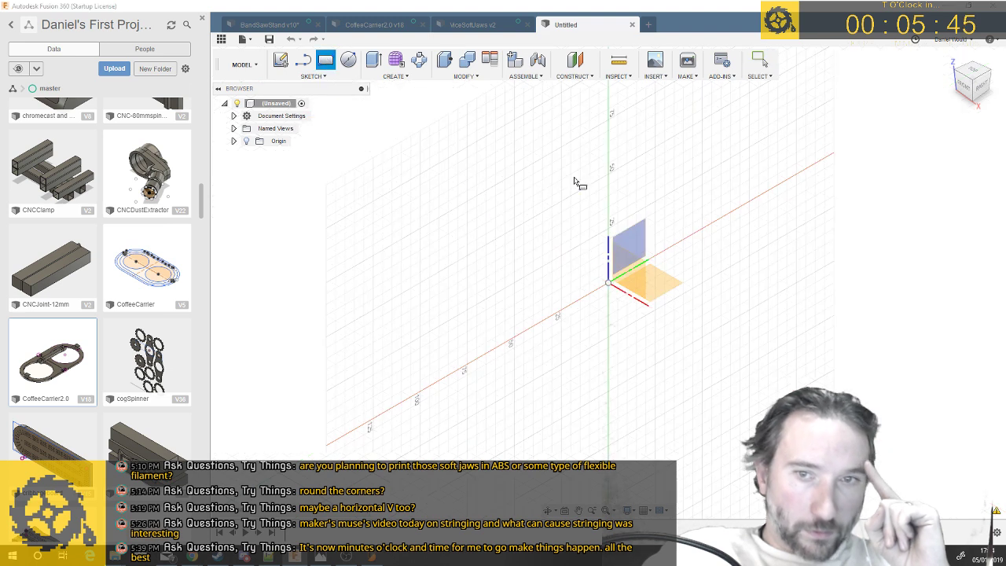
pyautogui.click(667, 279)
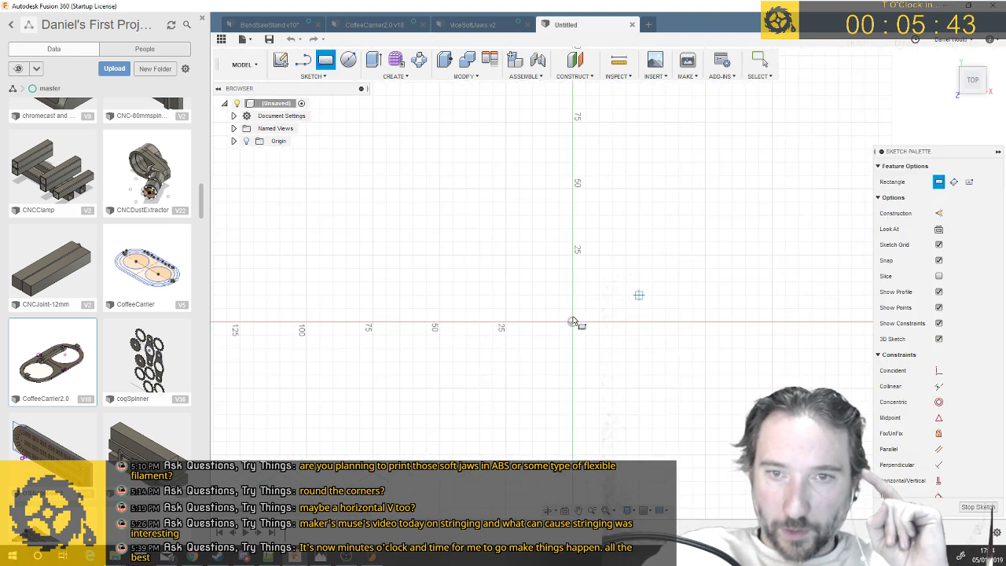
pyautogui.click(573, 321)
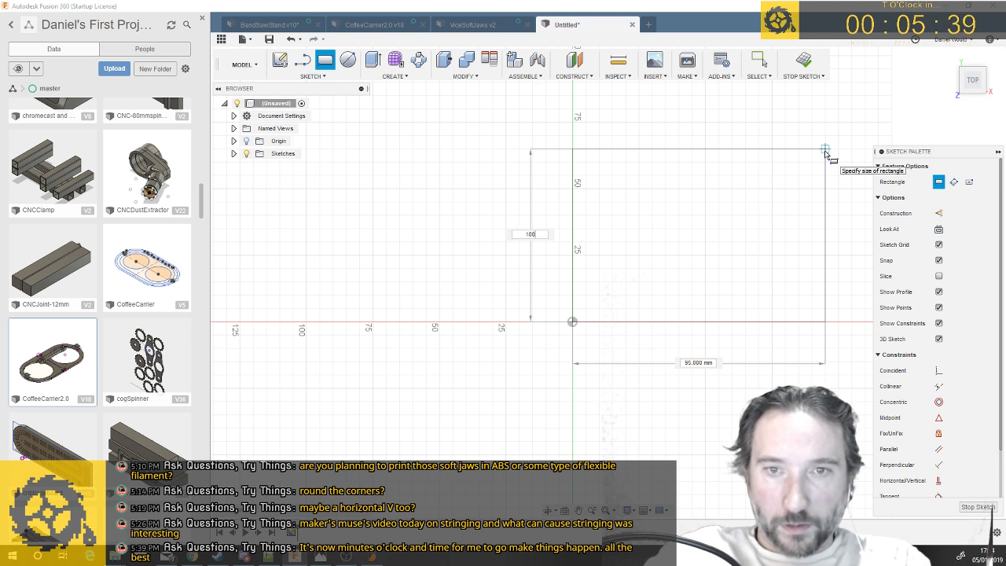
pyautogui.press('Tab')
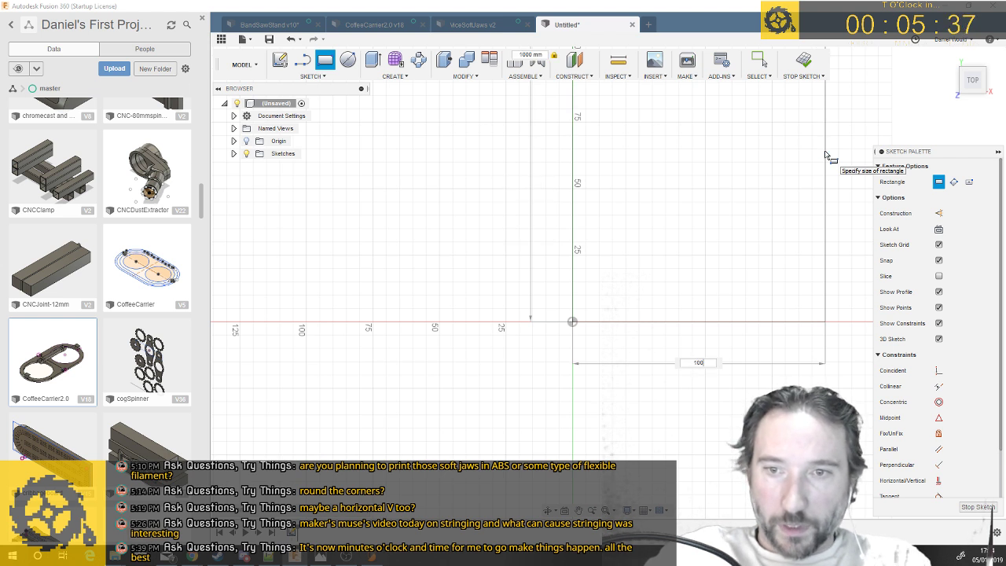
pyautogui.press('Return')
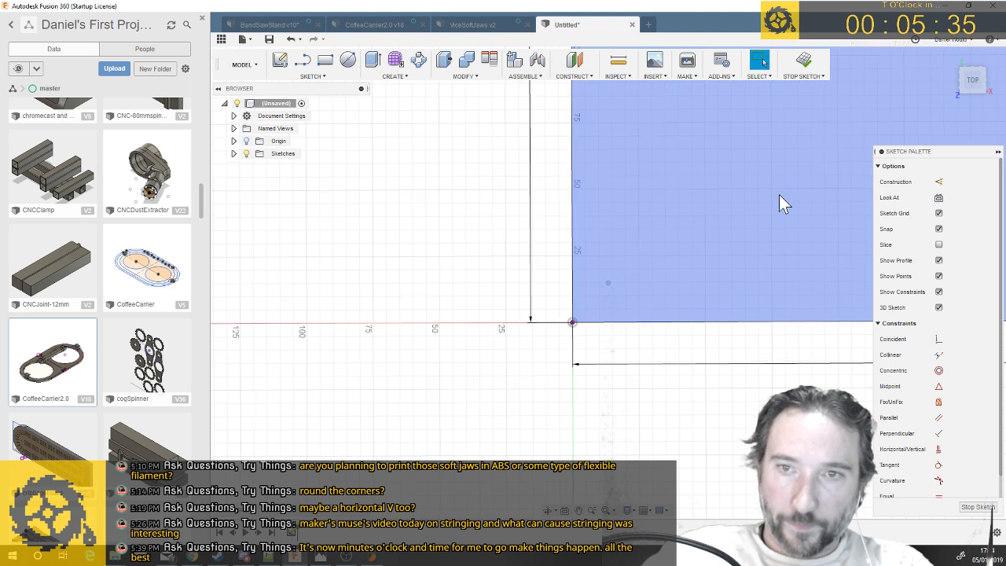
# Extrude the square profile 2000 mm upward as a new body
pyautogui.scroll(-3, 779, 196)
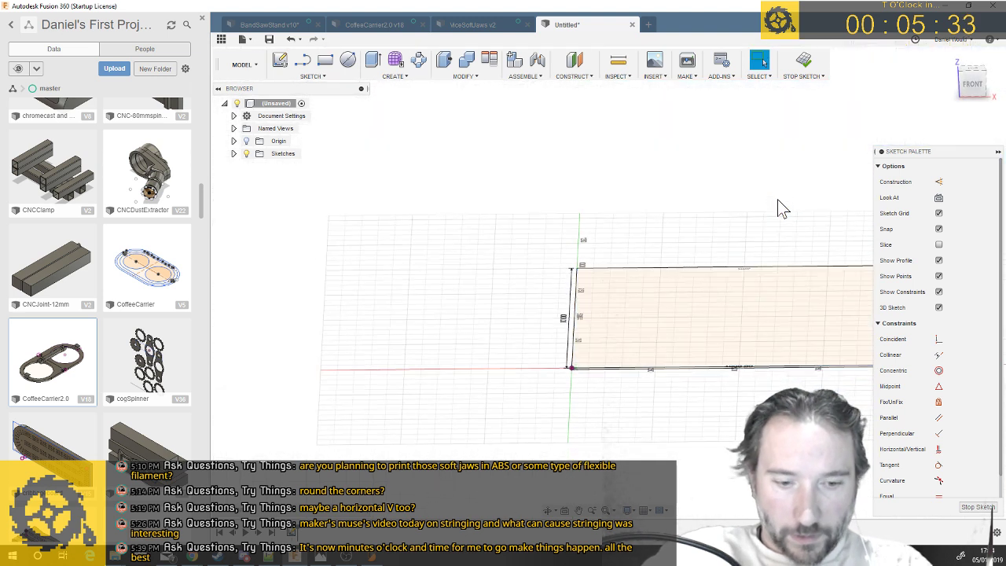
pyautogui.press('e')
pyautogui.click(700, 346)
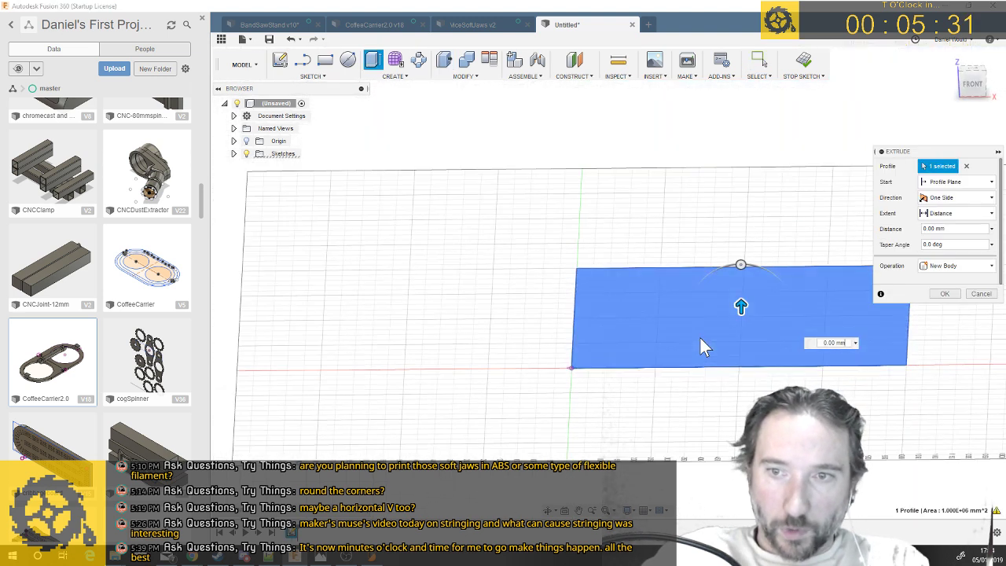
pyautogui.write('2000')
pyautogui.press('Return')
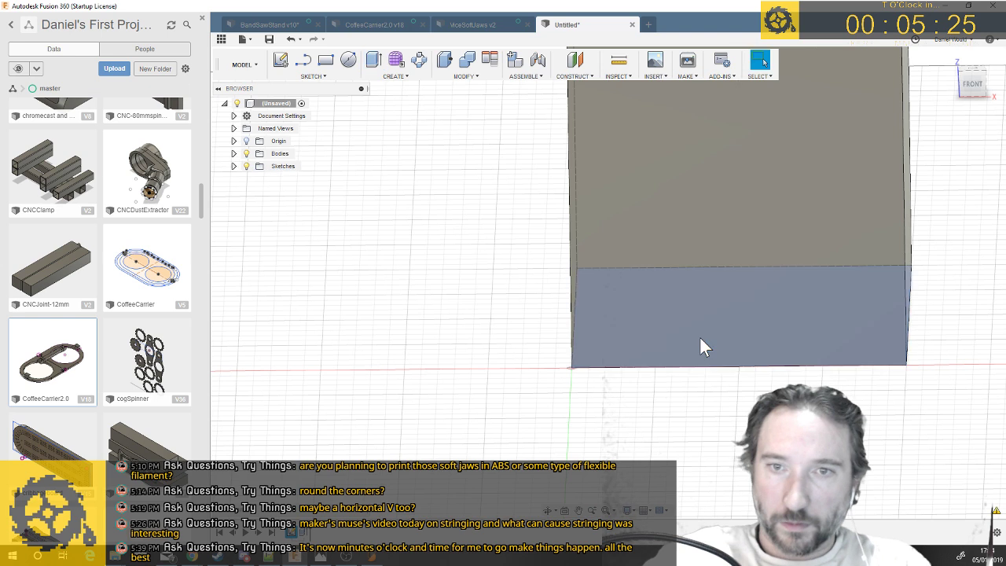
pyautogui.scroll(-5, 702, 348)
pyautogui.scroll(5, 700, 339)
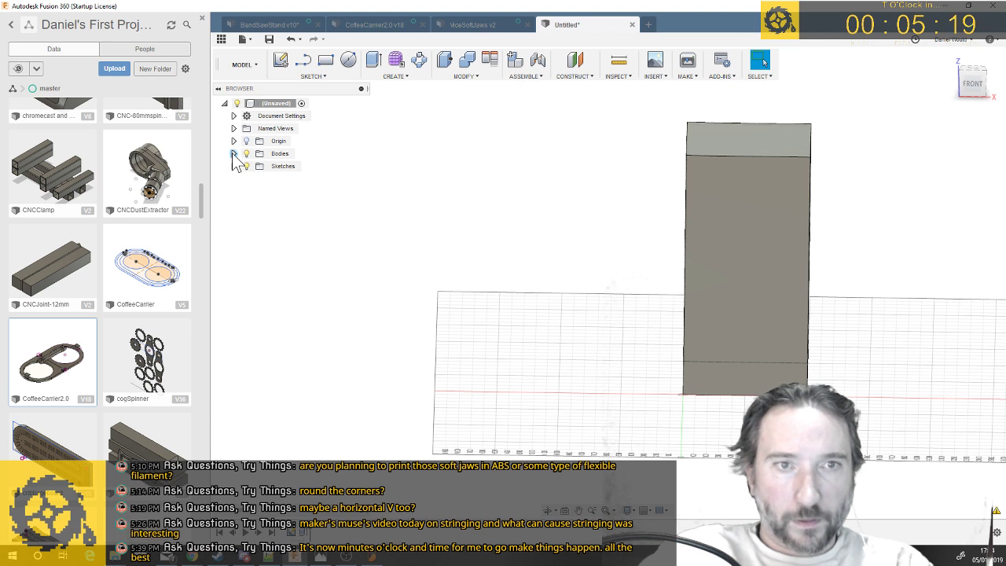
# Assign the Limestone physical material from the Stone category to the block Body1
pyautogui.click(233, 154)
pyautogui.rightClick(289, 166)
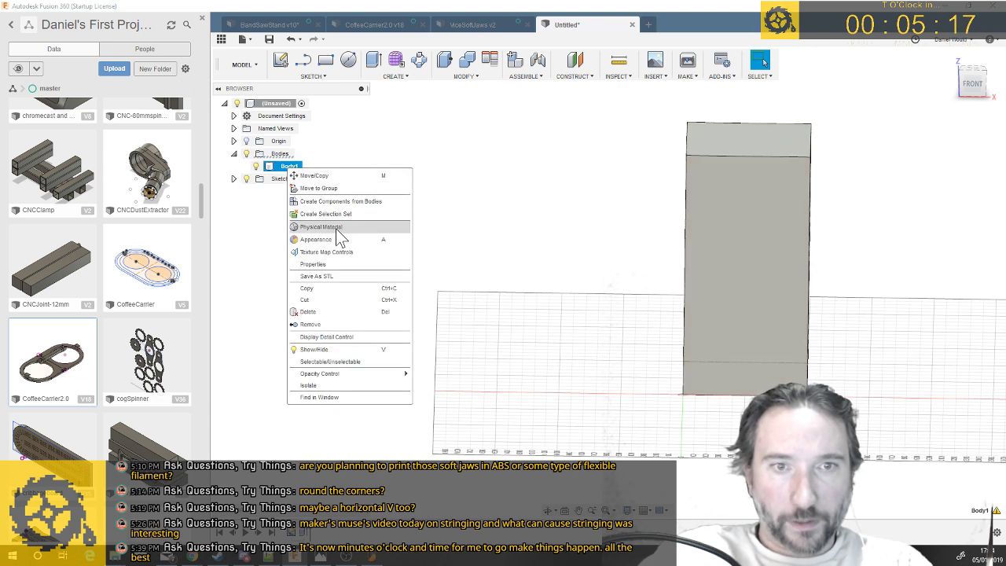
pyautogui.click(789, 210)
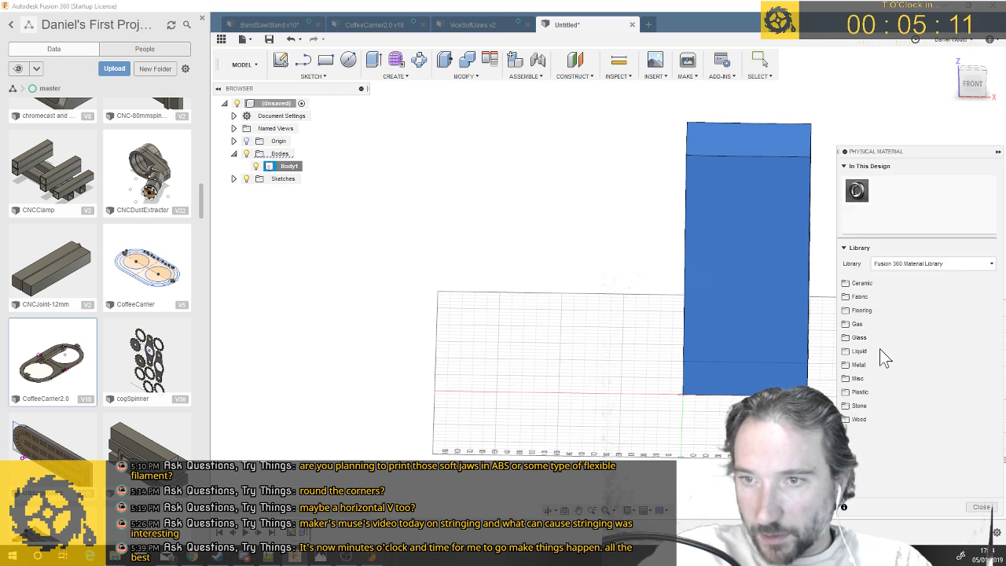
pyautogui.click(864, 409)
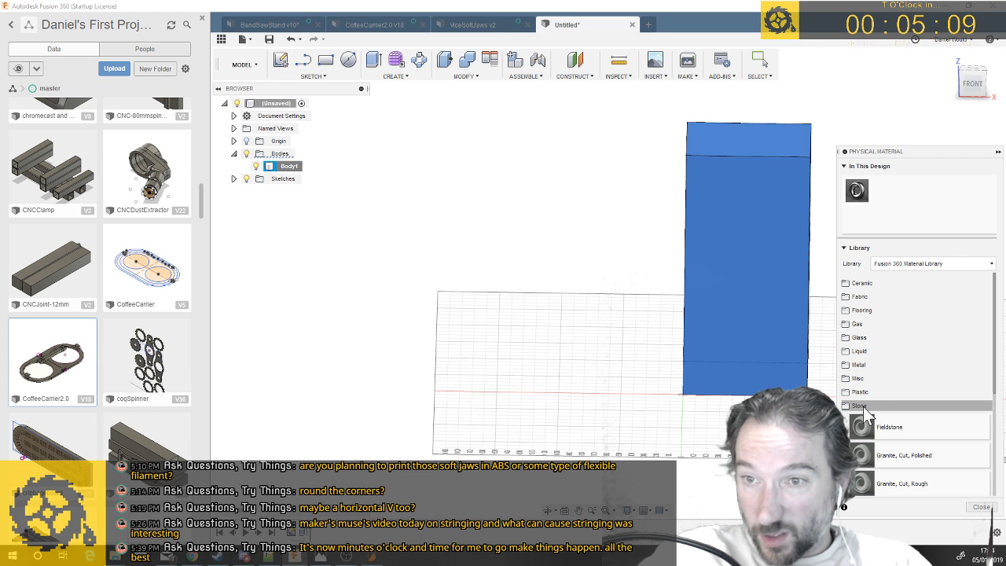
pyautogui.scroll(-2, 865, 421)
pyautogui.scroll(-4, 905, 423)
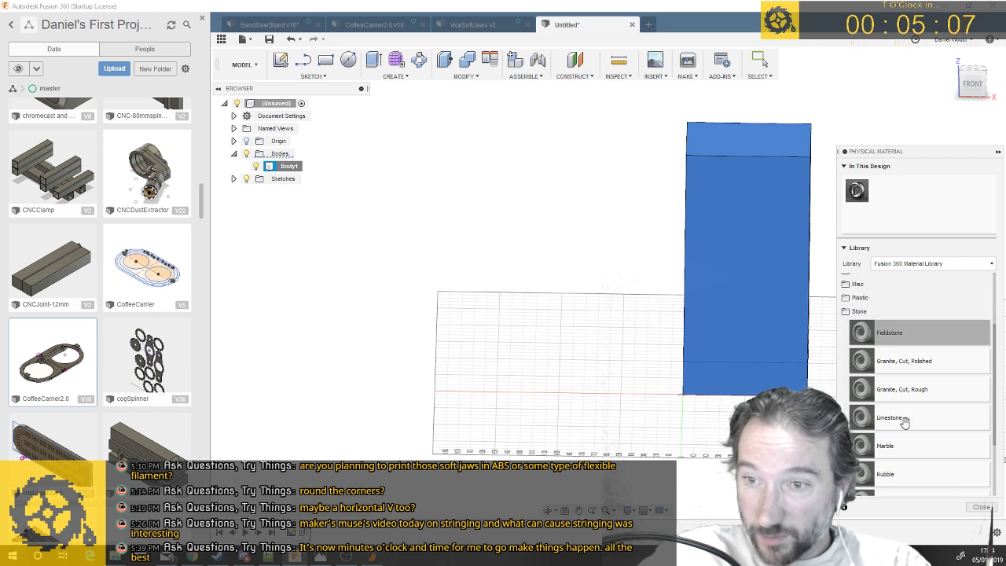
pyautogui.scroll(5, 905, 423)
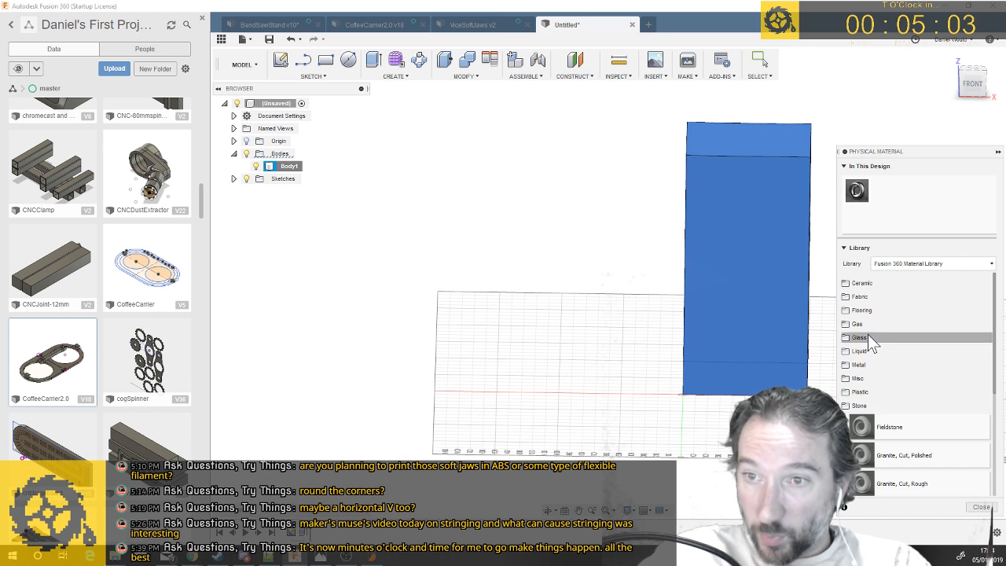
pyautogui.click(851, 283)
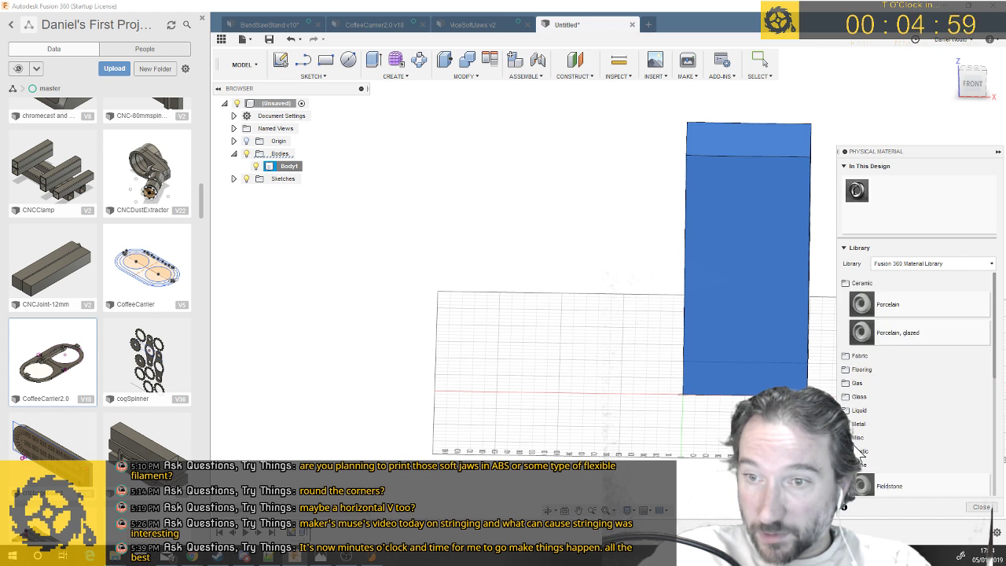
pyautogui.click(881, 437)
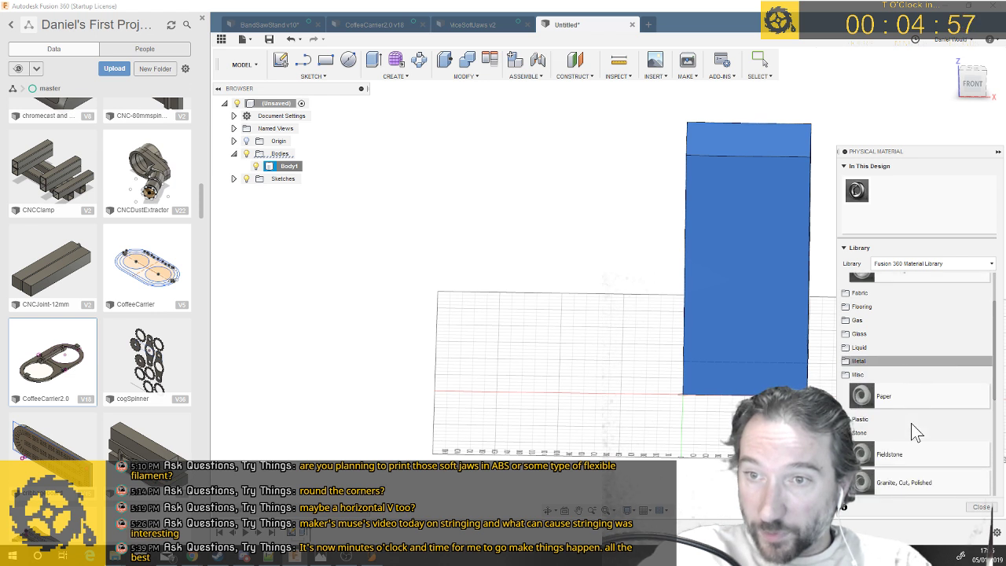
pyautogui.scroll(-1, 912, 425)
pyautogui.scroll(-2, 914, 427)
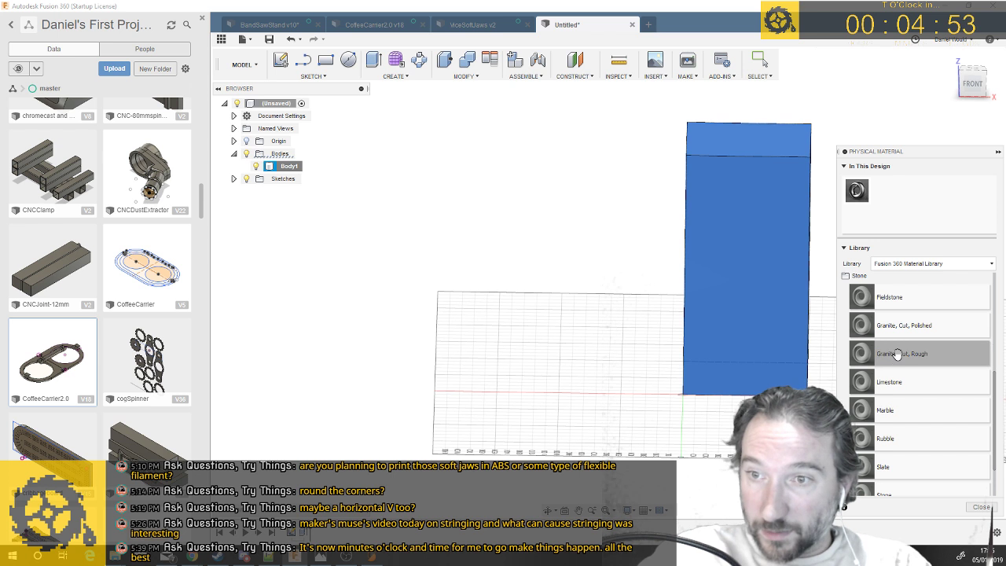
pyautogui.moveTo(899, 382); pyautogui.dragTo(761, 306)
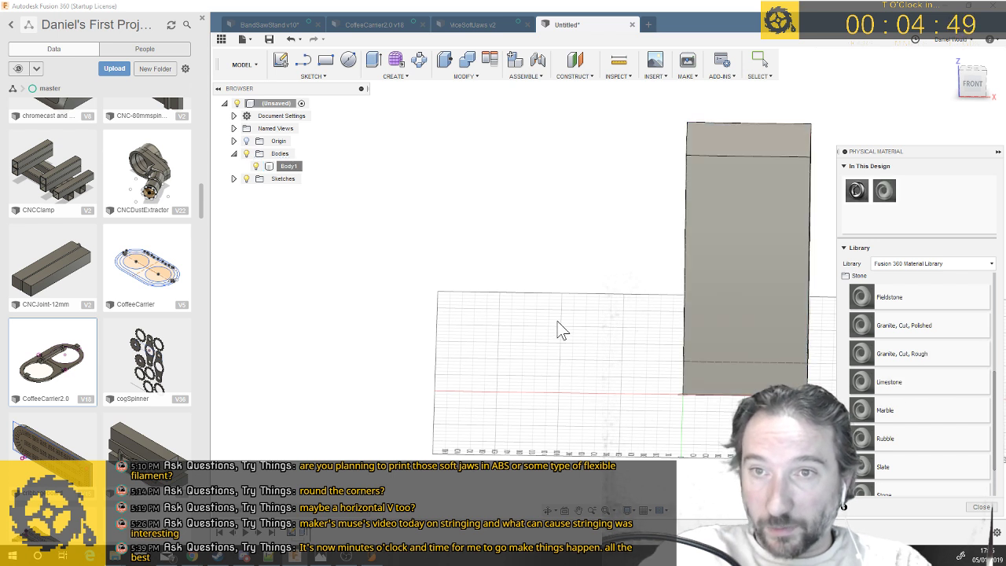
pyautogui.press('Escape')
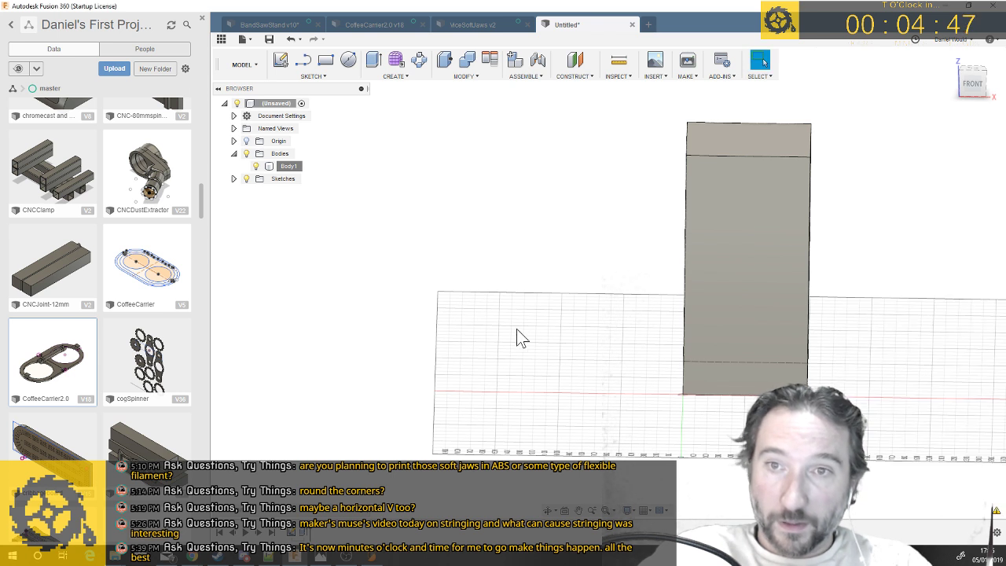
# Sketch a 40 by 1000 mm rectangle on the horizontal plane beside the block, hiding Body1 only while picking the plane
pyautogui.keyDown('shift'); pyautogui.moveTo(517, 338); pyautogui.dragTo(578, 342, button='middle'); pyautogui.keyUp('shift')
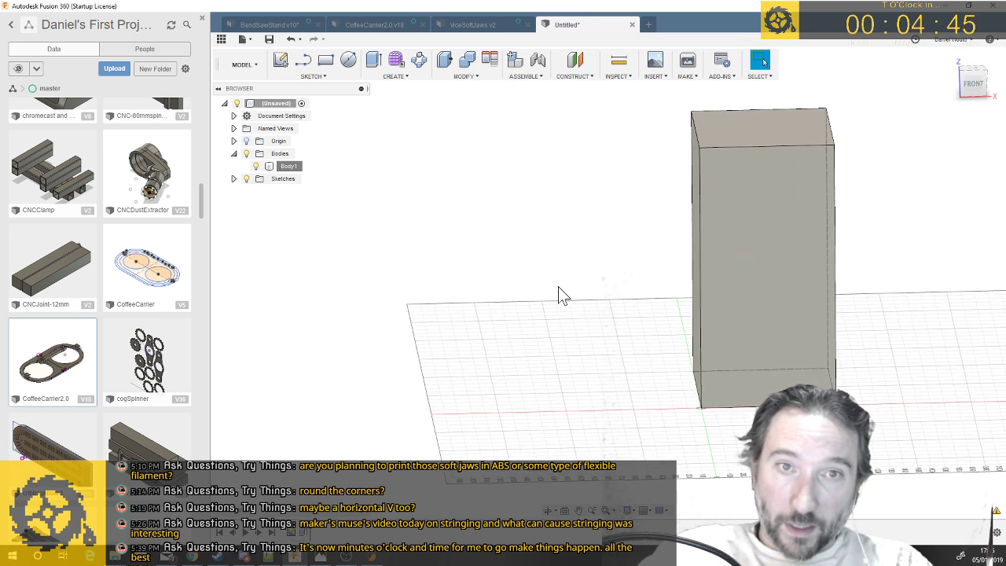
pyautogui.click(325, 61)
pyautogui.keyDown('shift'); pyautogui.moveTo(685, 358); pyautogui.dragTo(826, 409, button='middle'); pyautogui.keyUp('shift')
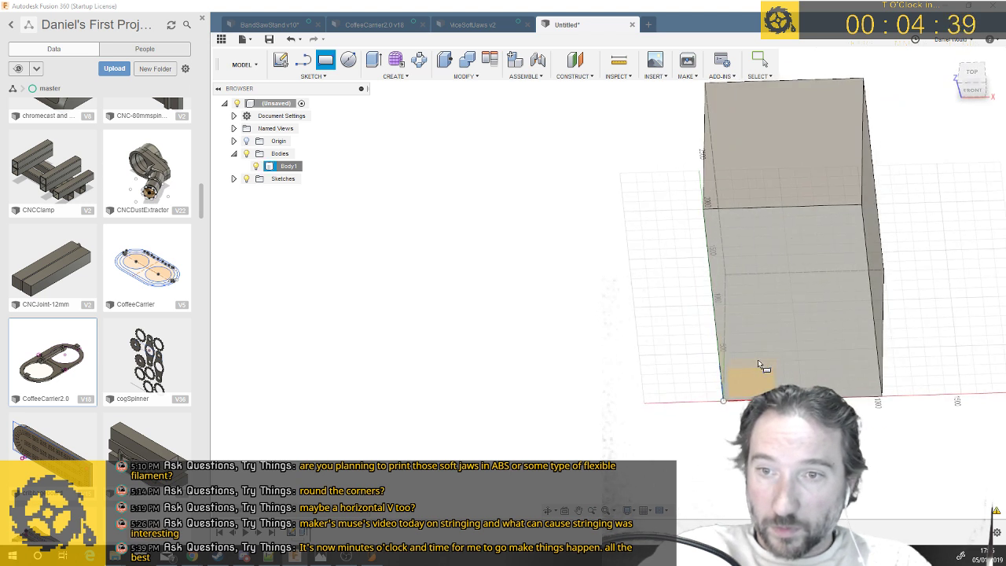
pyautogui.click(256, 166)
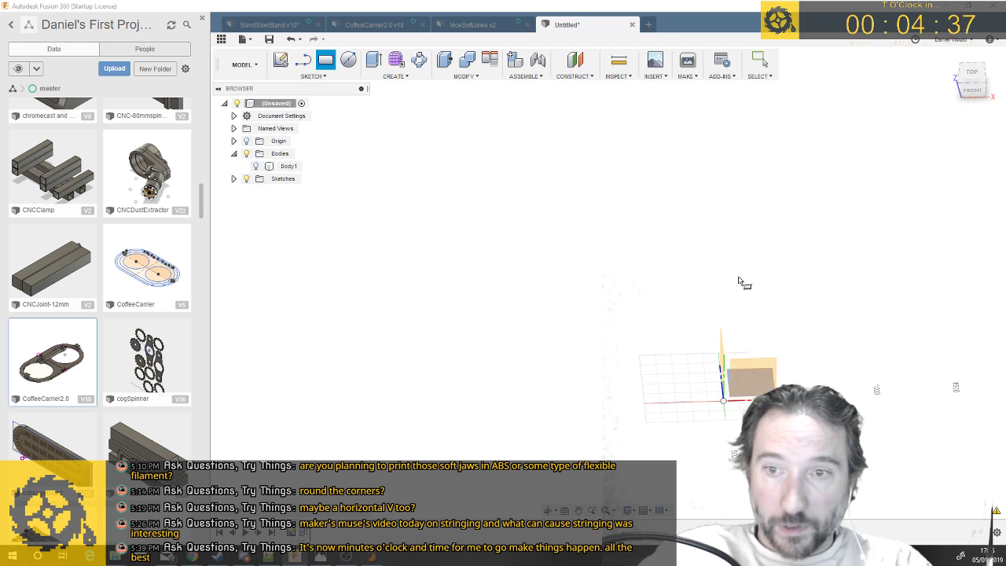
pyautogui.keyDown('shift'); pyautogui.moveTo(768, 368); pyautogui.dragTo(770, 371, button='middle'); pyautogui.keyUp('shift')
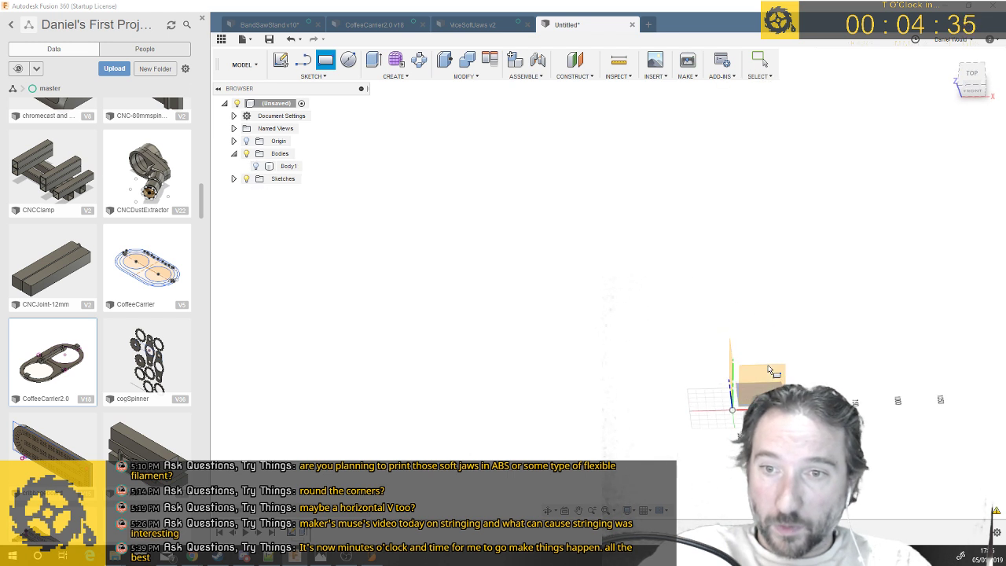
pyautogui.click(770, 371)
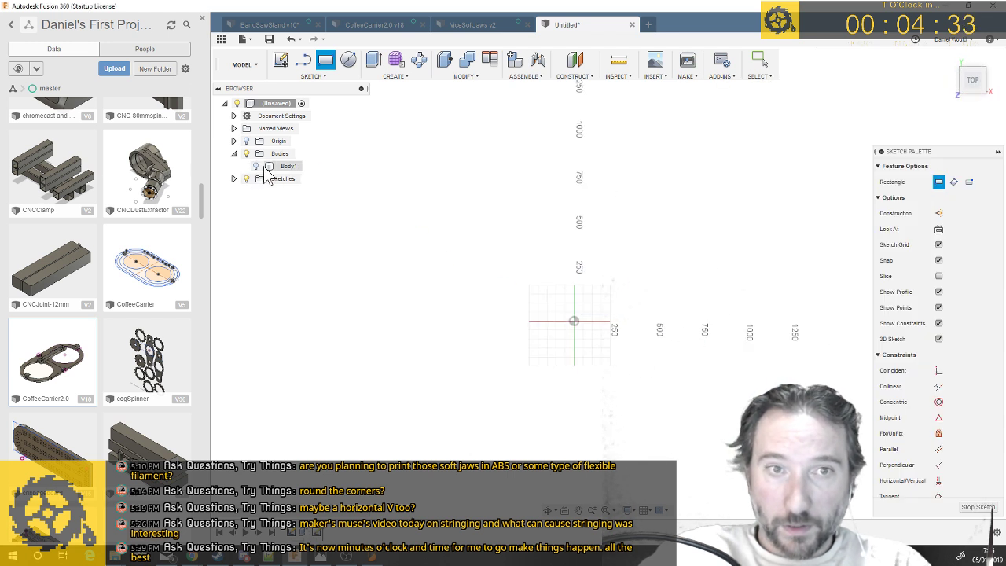
pyautogui.click(255, 166)
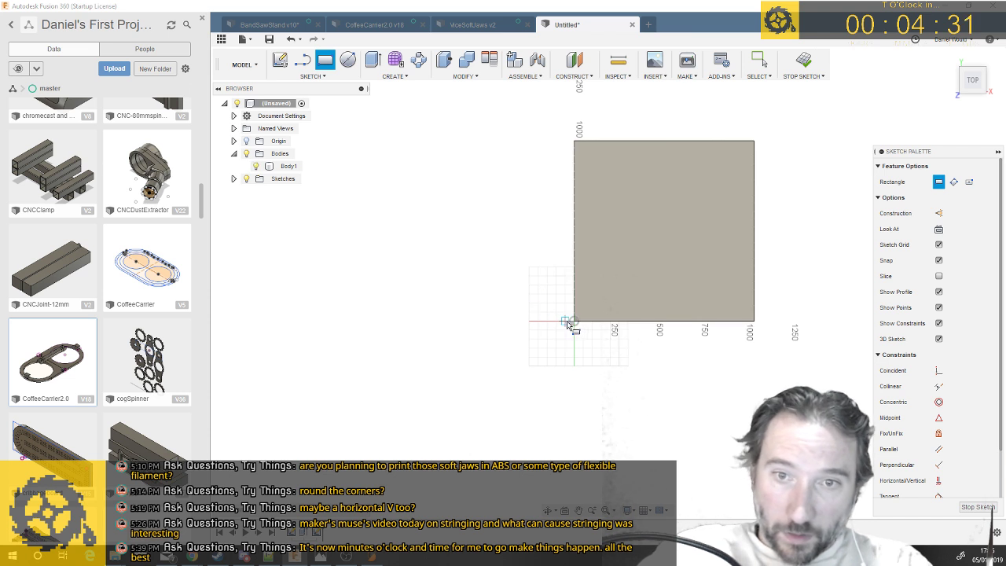
pyautogui.scroll(5, 568, 323)
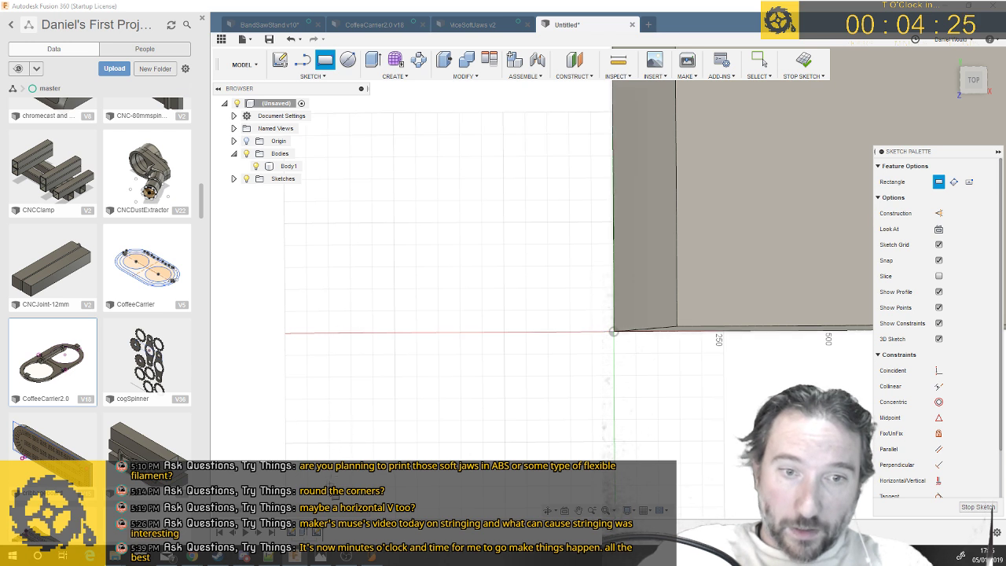
pyautogui.click(371, 485)
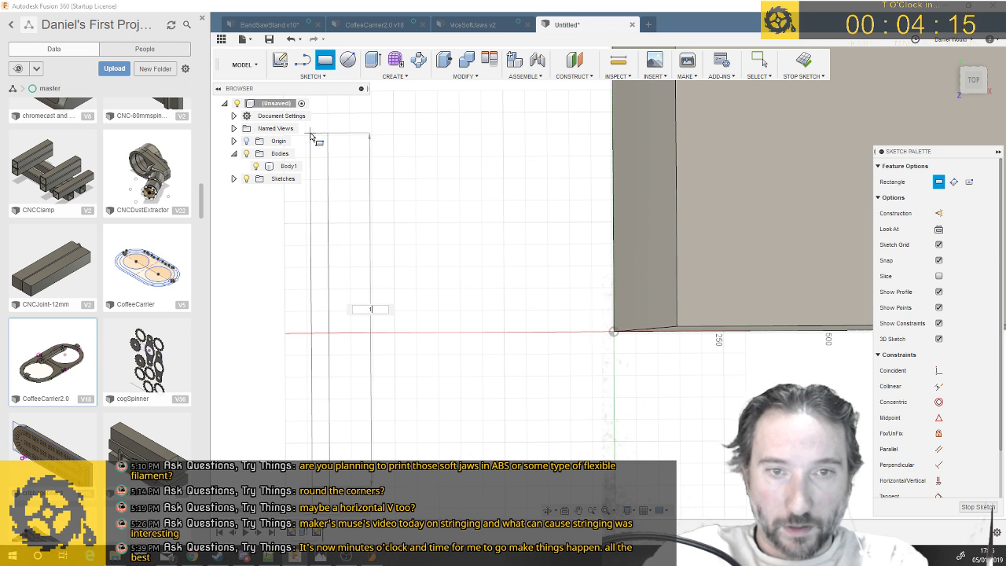
pyautogui.write('000')
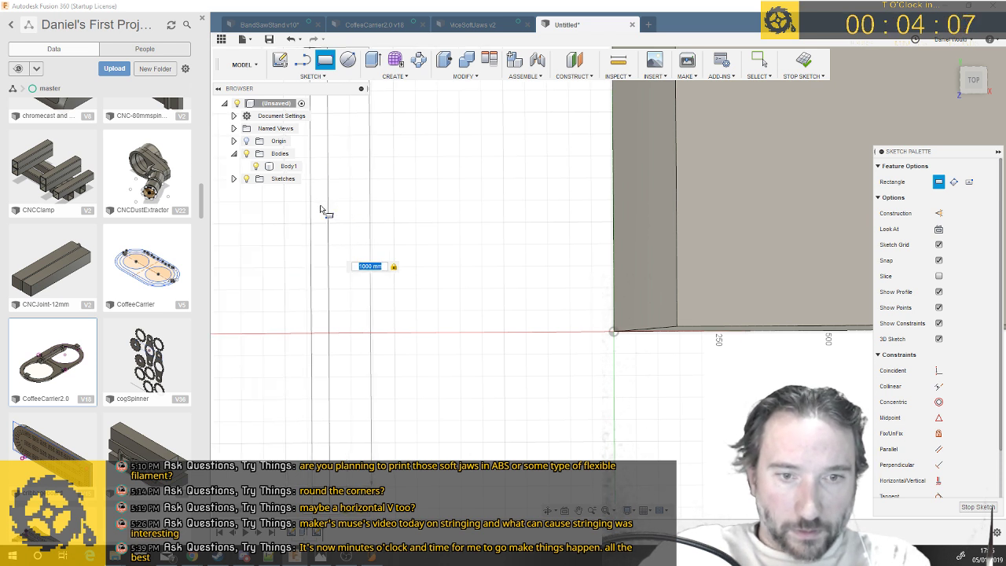
pyautogui.press('Return')
# Dimension the narrow rectangle's nearer long edge 970 mm from the origin
pyautogui.press('Escape')
pyautogui.click(330, 301)
pyautogui.press('d')
pyautogui.click(614, 329)
pyautogui.click(554, 427)
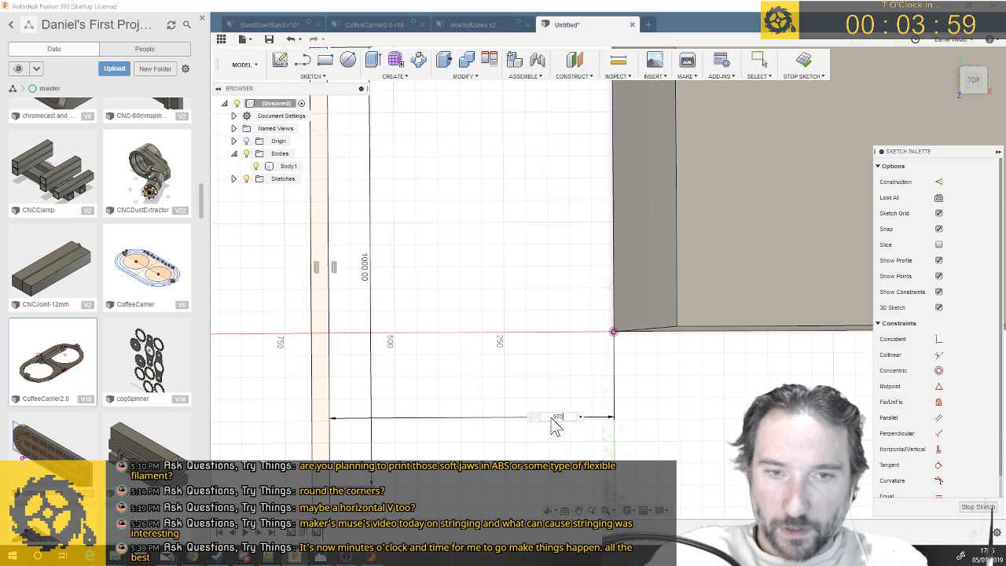
pyautogui.press('Return')
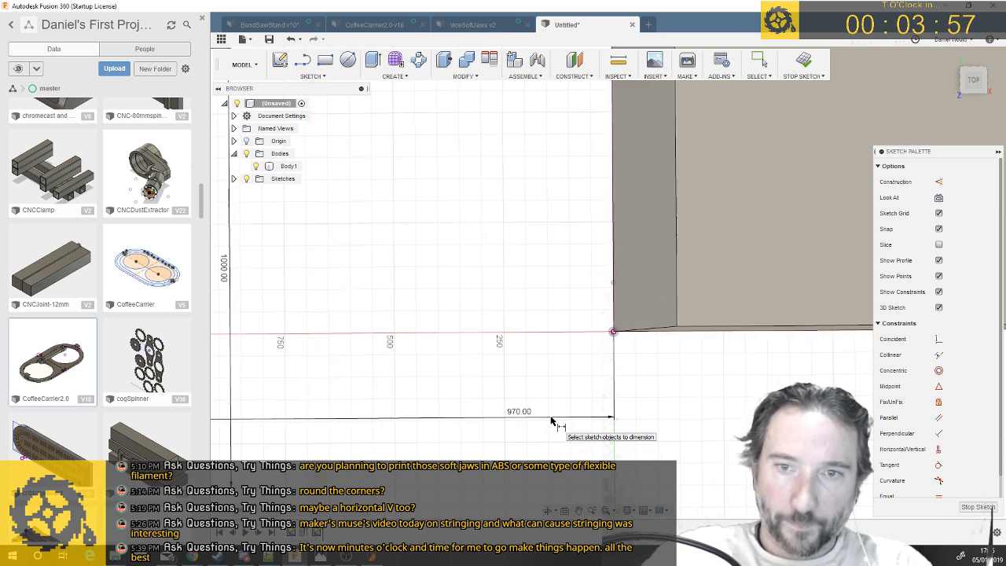
# Extrude the narrow rectangle upward into a thin bar as a new body
pyautogui.scroll(-5, 519, 377)
pyautogui.scroll(1, 515, 358)
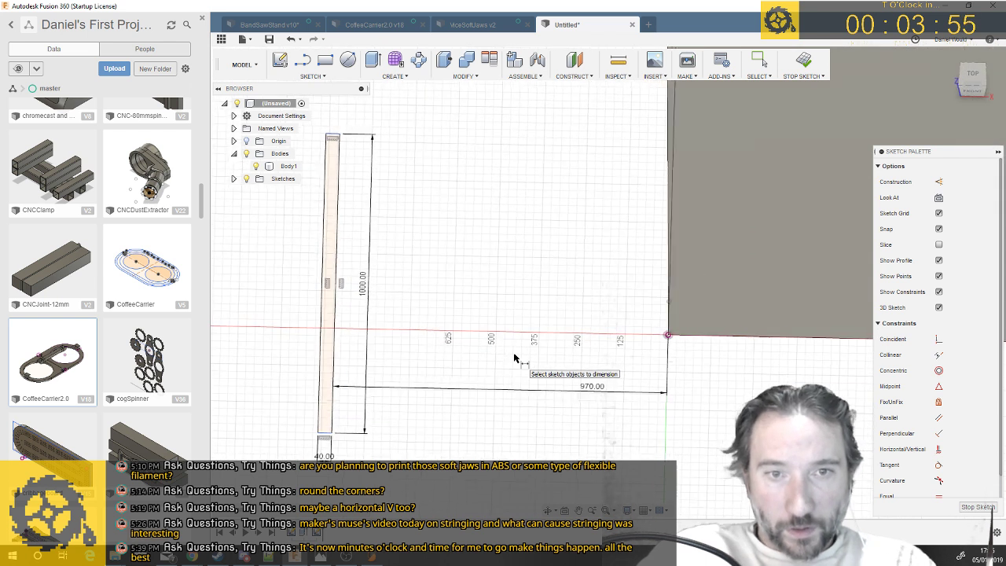
pyautogui.press('q')
pyautogui.click(326, 354)
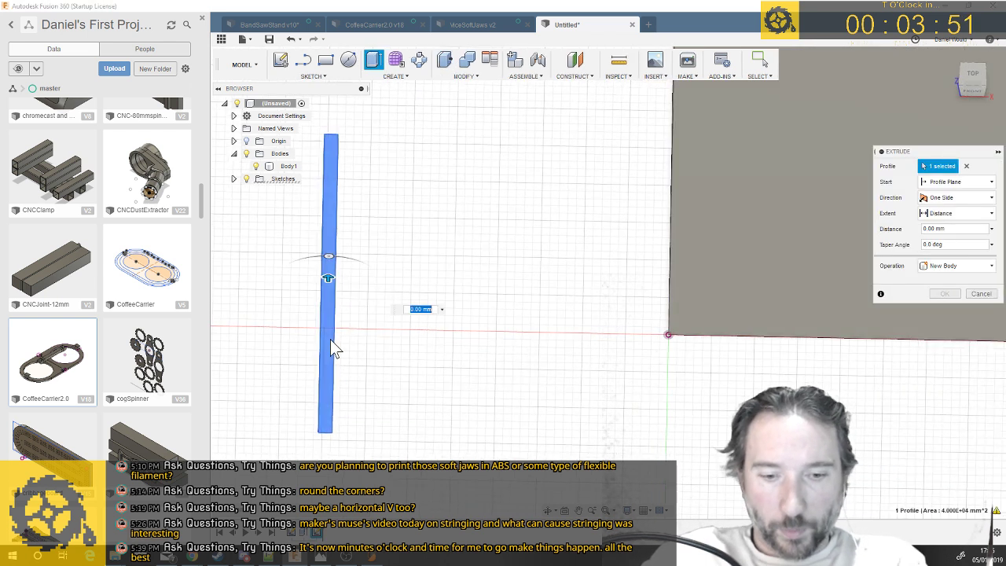
pyautogui.write('18')
pyautogui.press('Return')
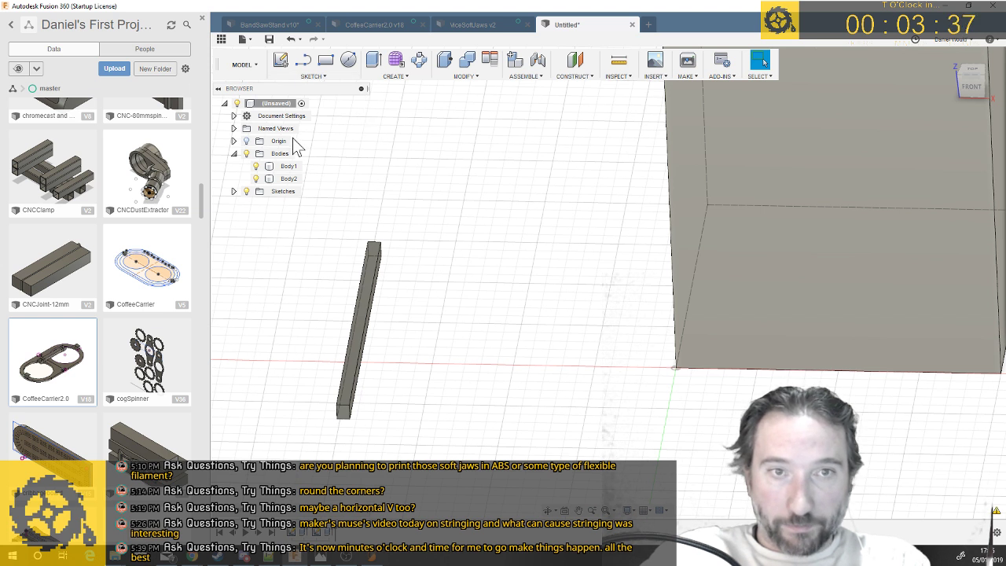
# Start a rectangular pattern of the bar Body2 with Pattern Type Bodies and a distance of 100 mm
pyautogui.click(288, 178)
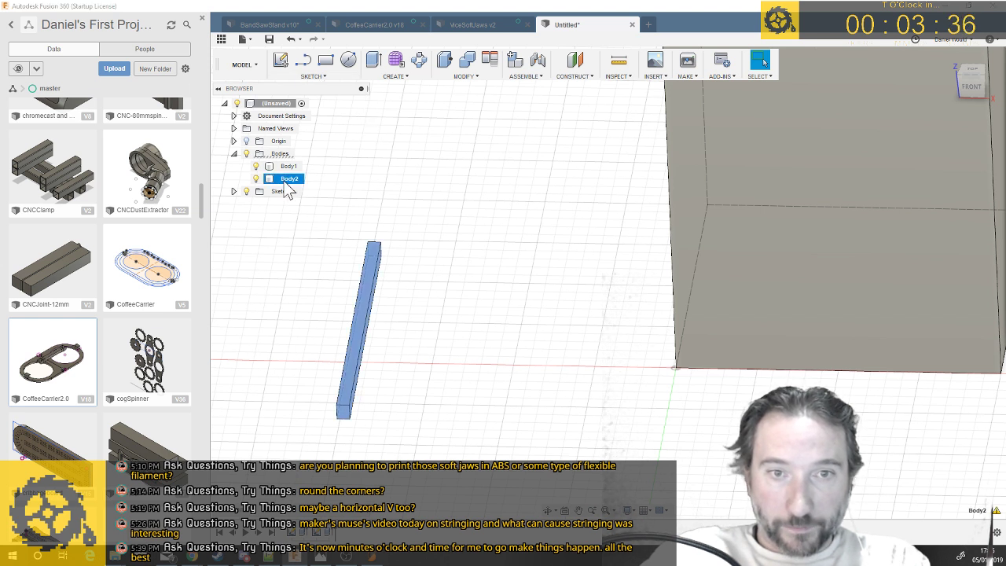
pyautogui.click(396, 76)
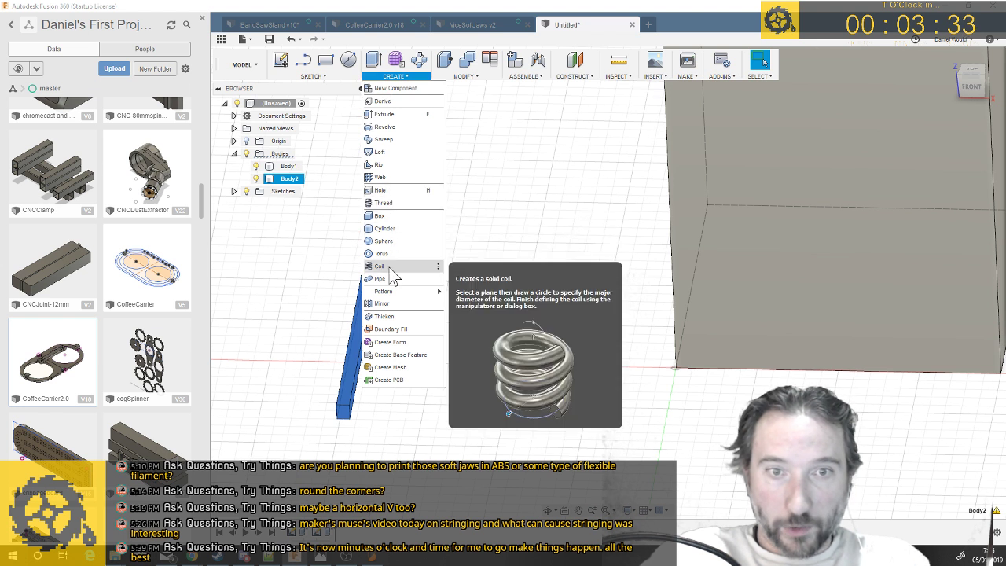
pyautogui.moveTo(383, 291)
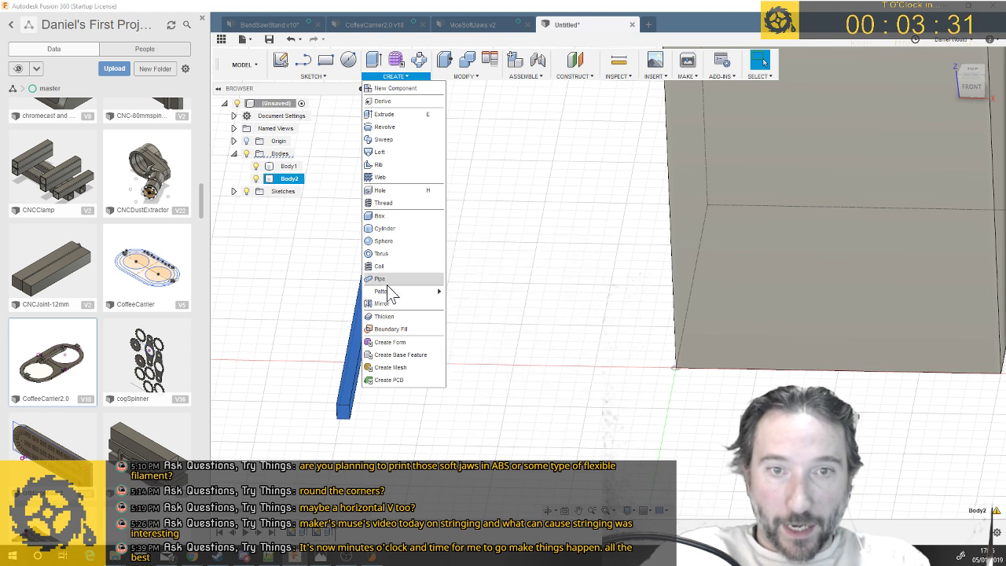
pyautogui.click(475, 294)
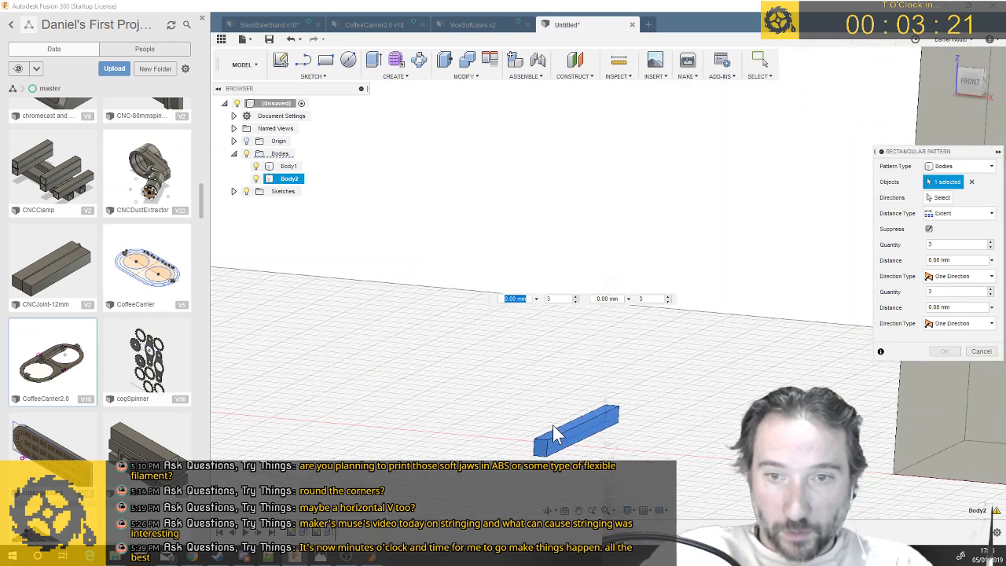
pyautogui.click(574, 409)
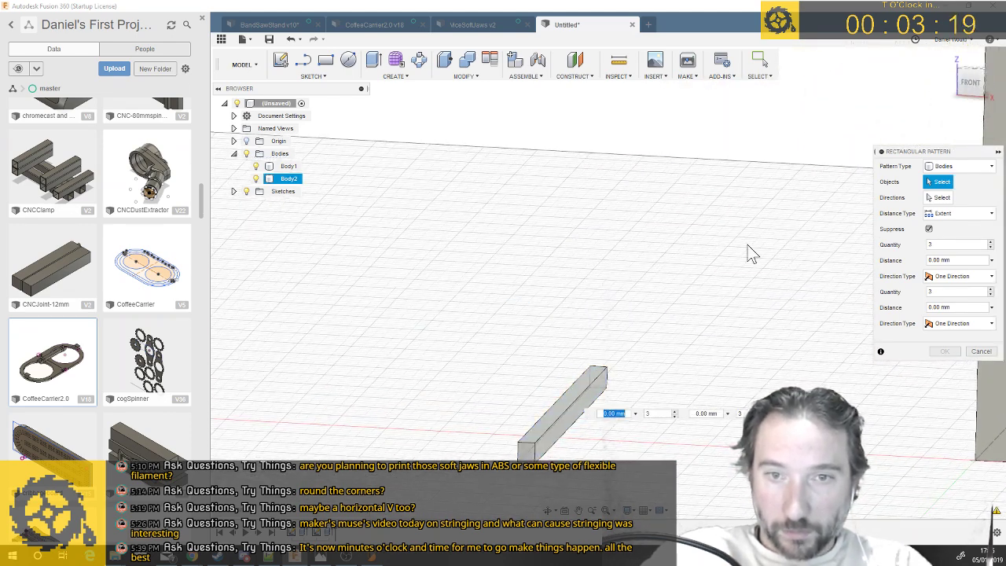
pyautogui.click(559, 424)
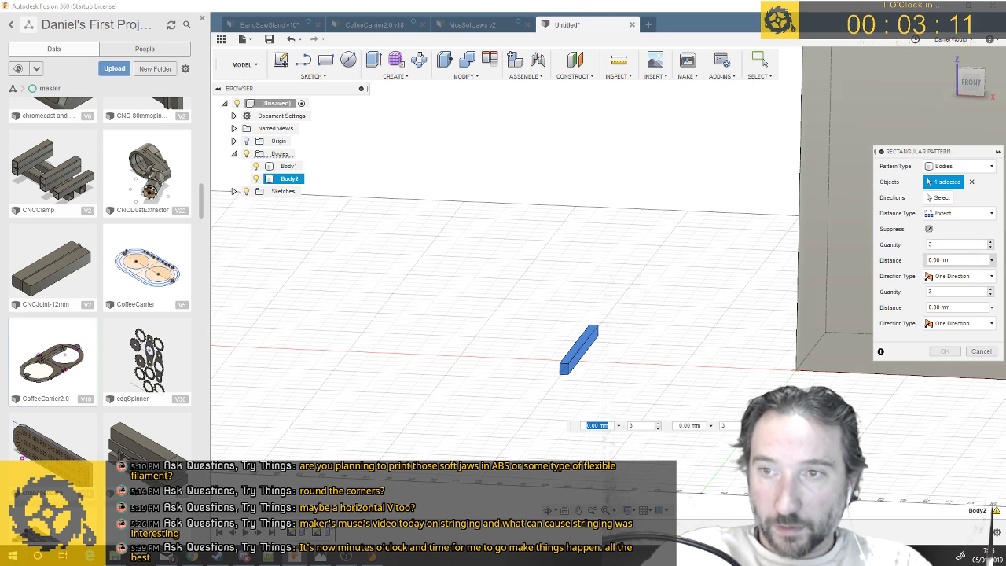
pyautogui.write('100')
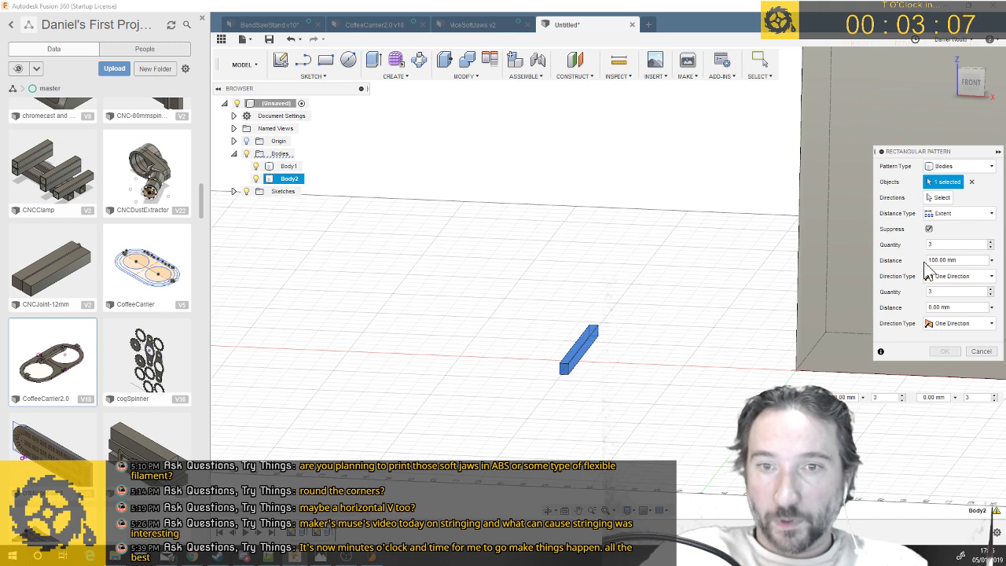
# Pattern the bar upward along the Z axis as three evenly spaced bodies, spanning about three quarters of the block's height
pyautogui.scroll(3, 689, 289)
pyautogui.scroll(-5, 689, 288)
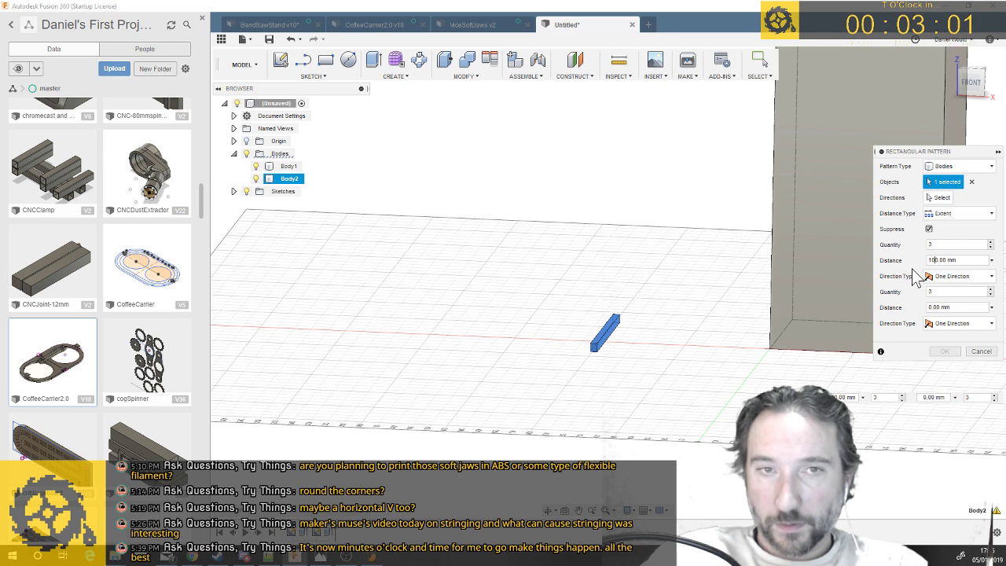
pyautogui.click(941, 197)
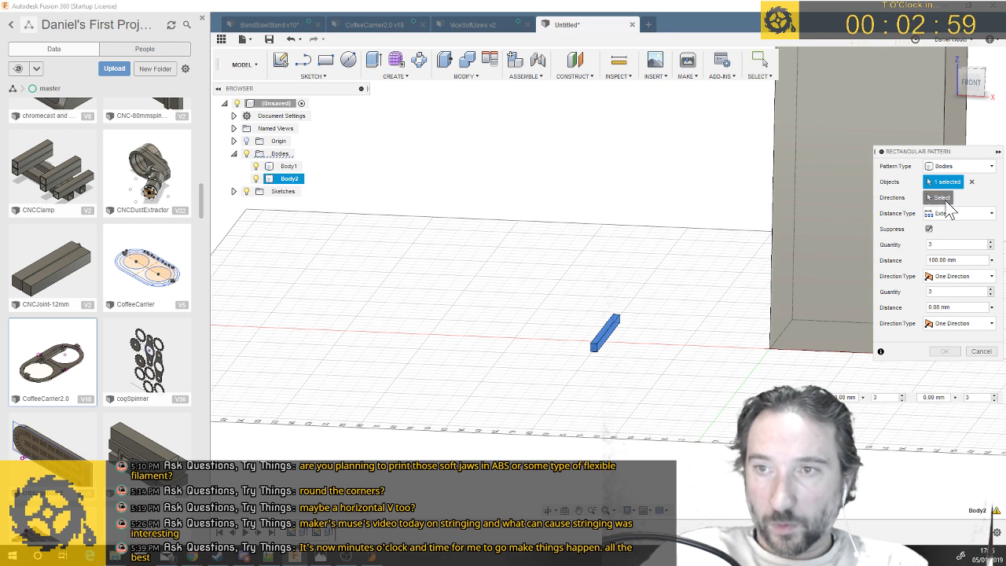
pyautogui.click(770, 320)
pyautogui.moveTo(609, 324); pyautogui.dragTo(607, 238)
pyautogui.press('Tab')
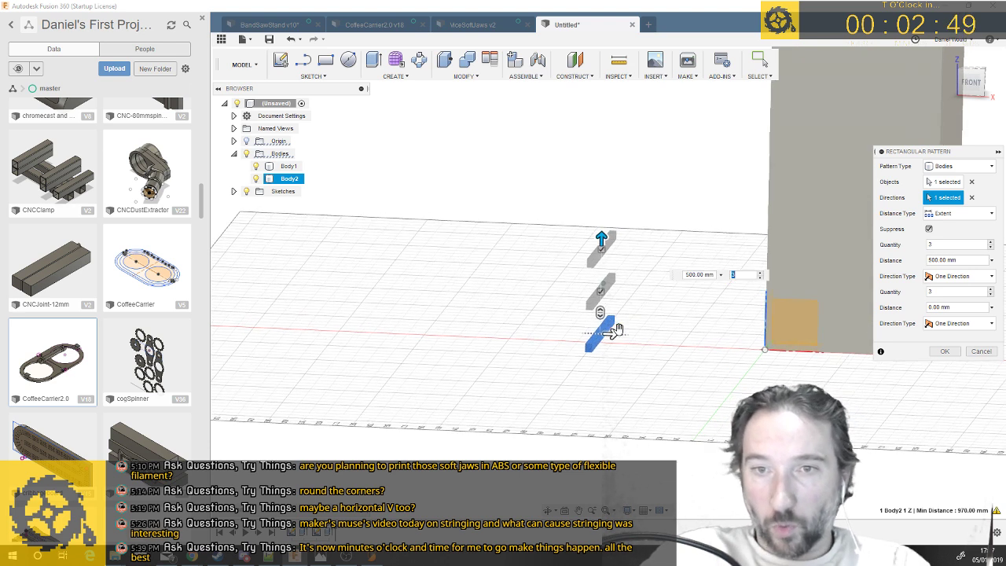
pyautogui.click(494, 272)
pyautogui.scroll(-5, 489, 326)
pyautogui.moveTo(491, 290); pyautogui.dragTo(519, 174)
pyautogui.press('Return')
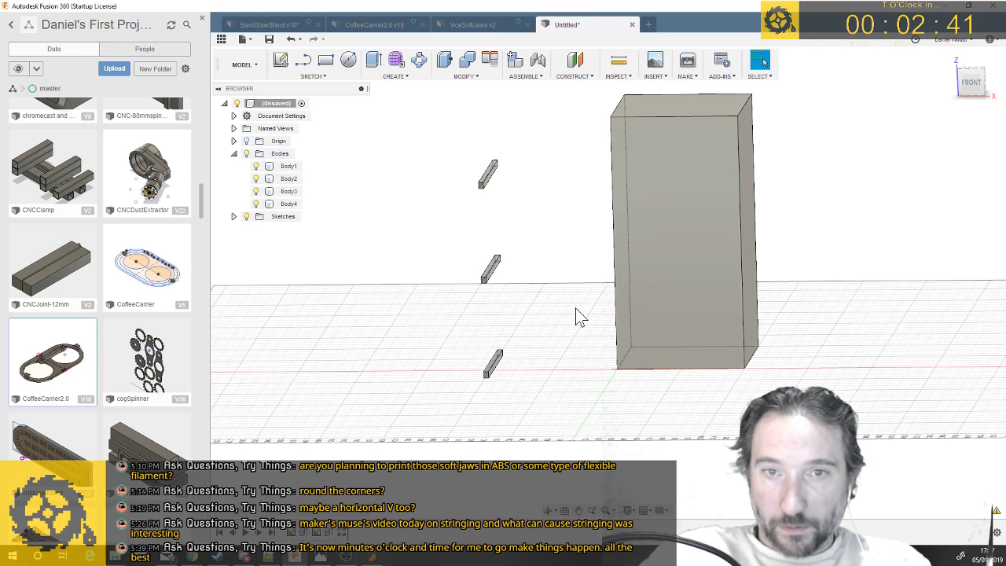
pyautogui.scroll(5, 559, 242)
pyautogui.keyDown('shift'); pyautogui.moveTo(559, 242); pyautogui.dragTo(651, 226, button='middle'); pyautogui.keyUp('shift')
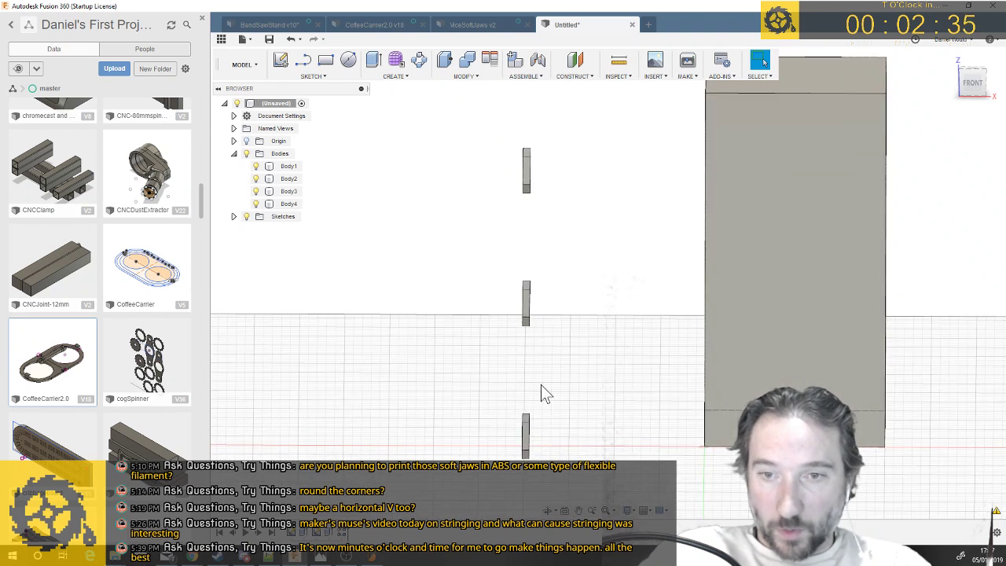
pyautogui.click(720, 214)
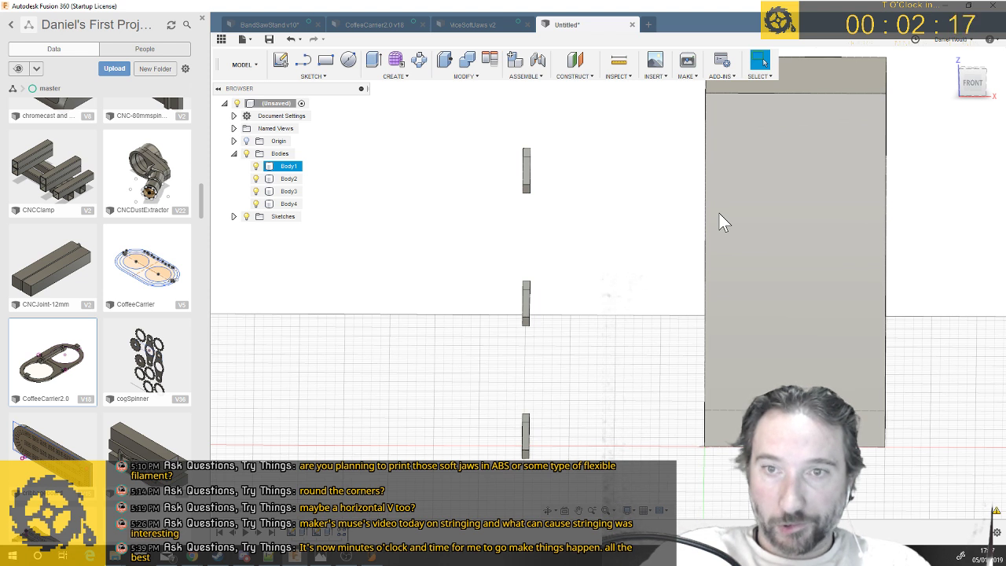
pyautogui.click(549, 166)
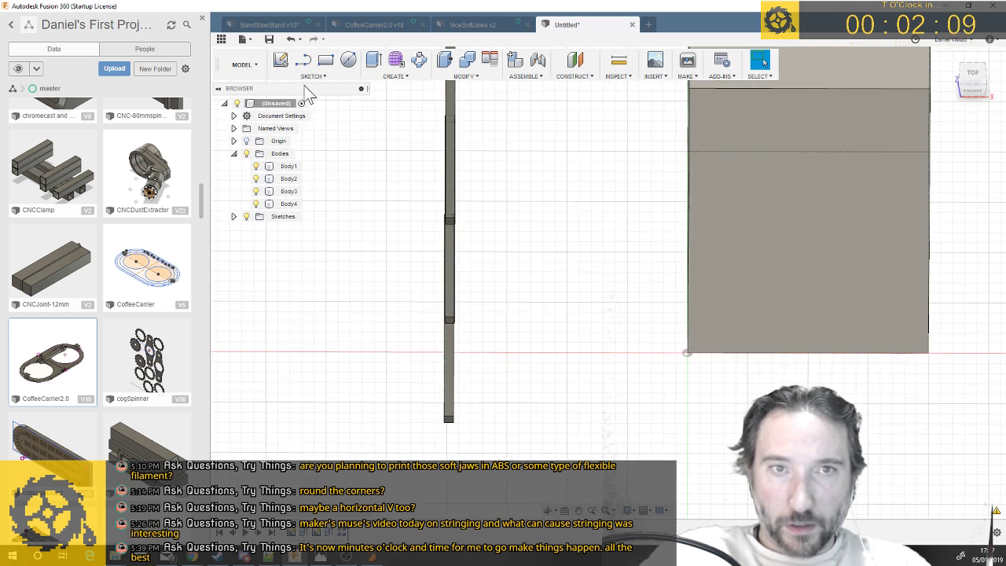
# Sketch a 25 x 25 mm square on the horizontal origin plane, starting on the block's base edge about 50 mm from the origin
pyautogui.click(326, 61)
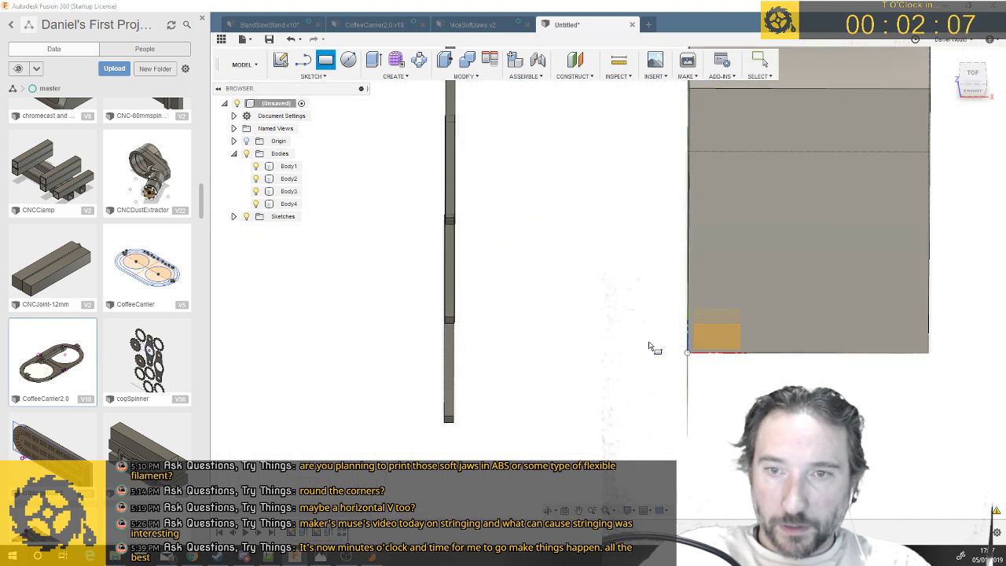
pyautogui.click(742, 340)
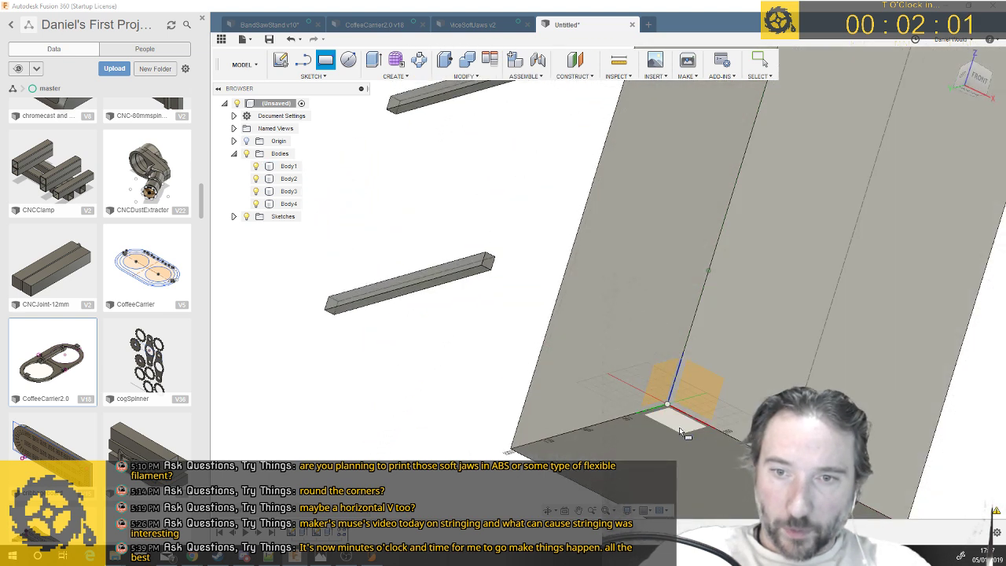
pyautogui.click(679, 427)
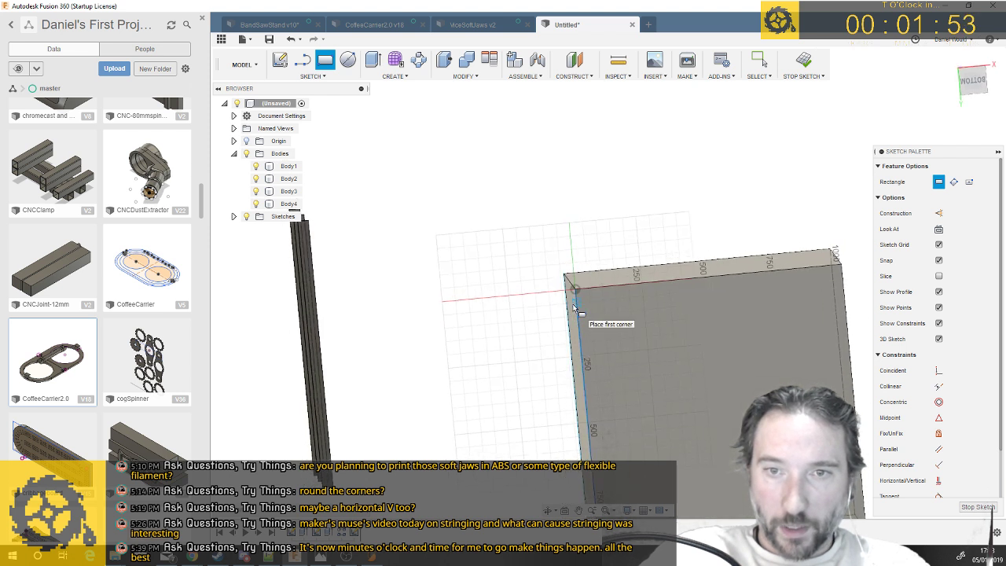
pyautogui.scroll(5, 574, 307)
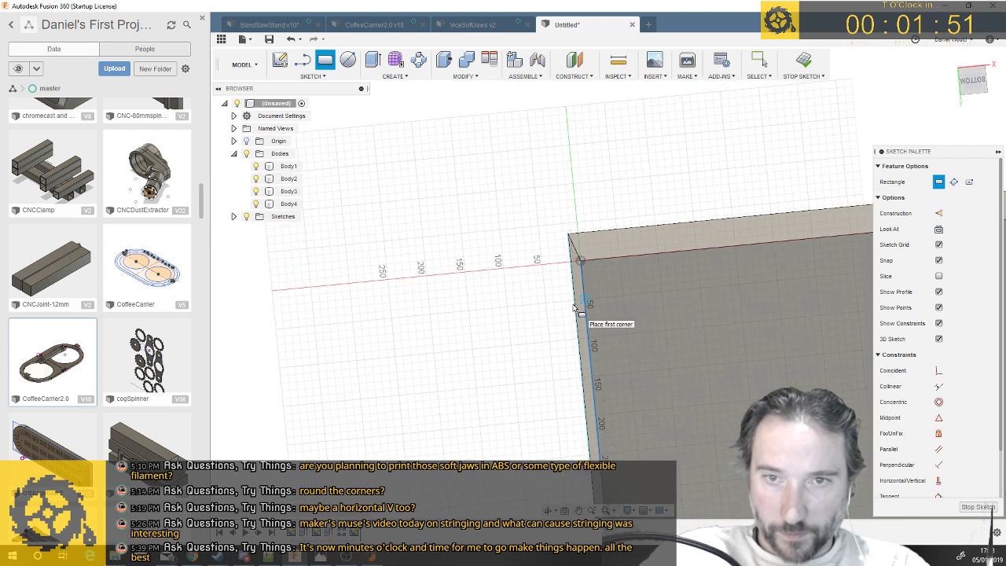
pyautogui.click(586, 300)
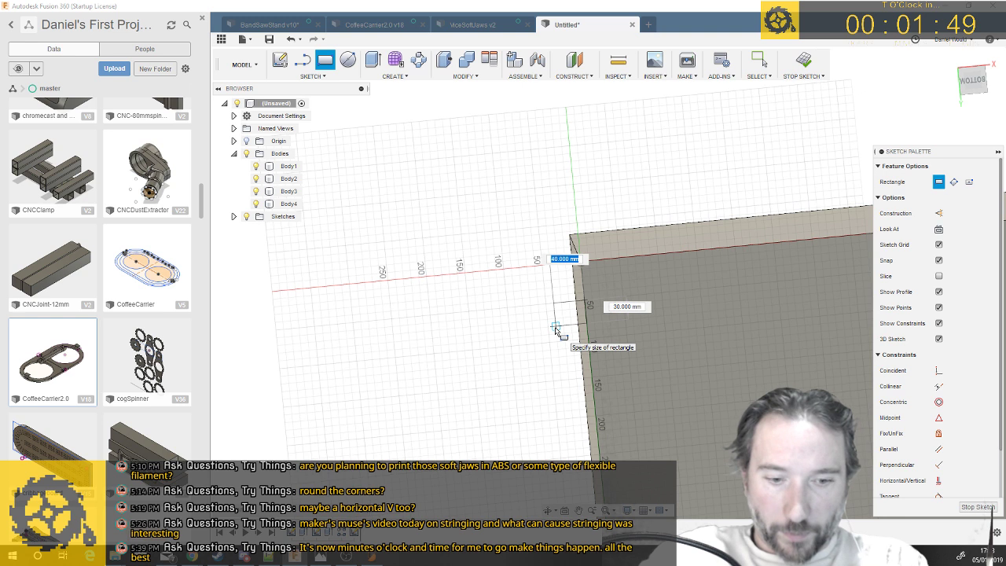
pyautogui.write('25')
pyautogui.press('Tab')
pyautogui.write('25')
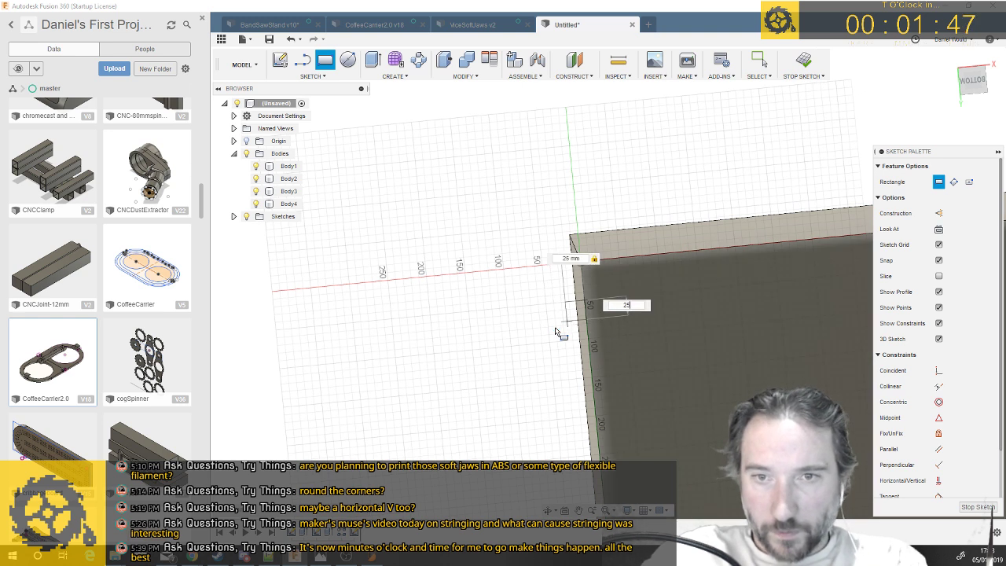
pyautogui.press('Return')
pyautogui.press('Escape')
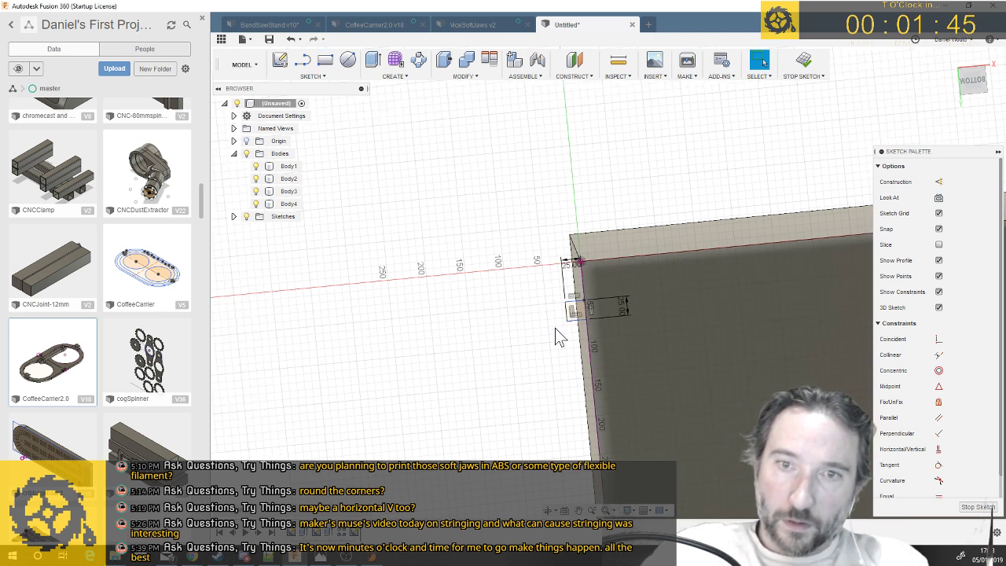
# Offset the square's outline inward by 2 mm
pyautogui.scroll(7, 555, 328)
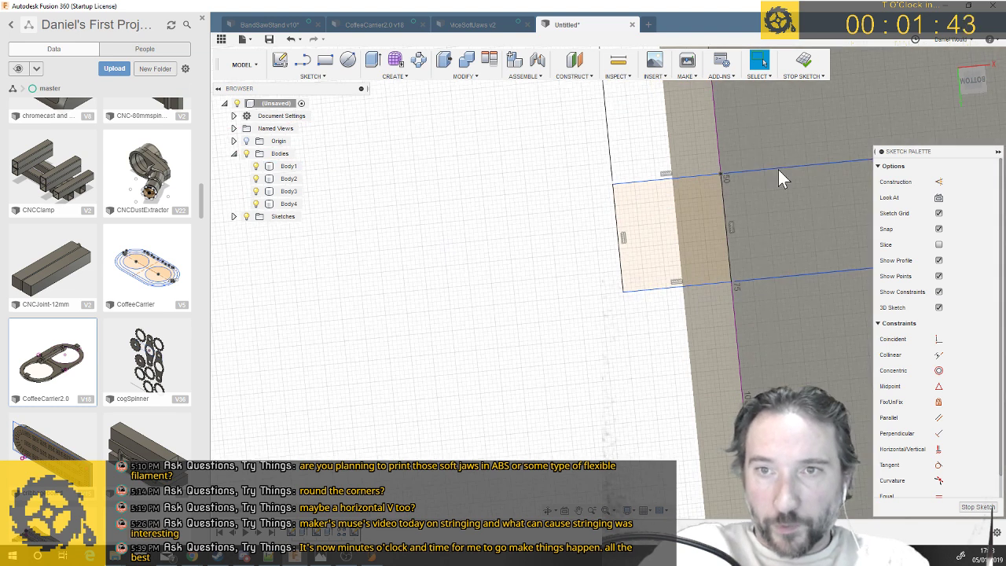
pyautogui.scroll(3, 777, 172)
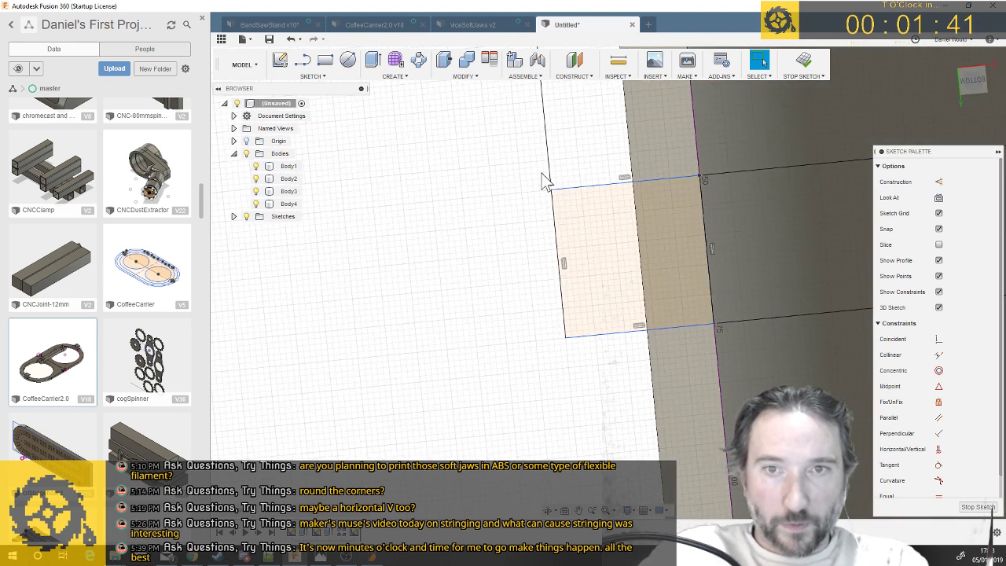
pyautogui.click(315, 77)
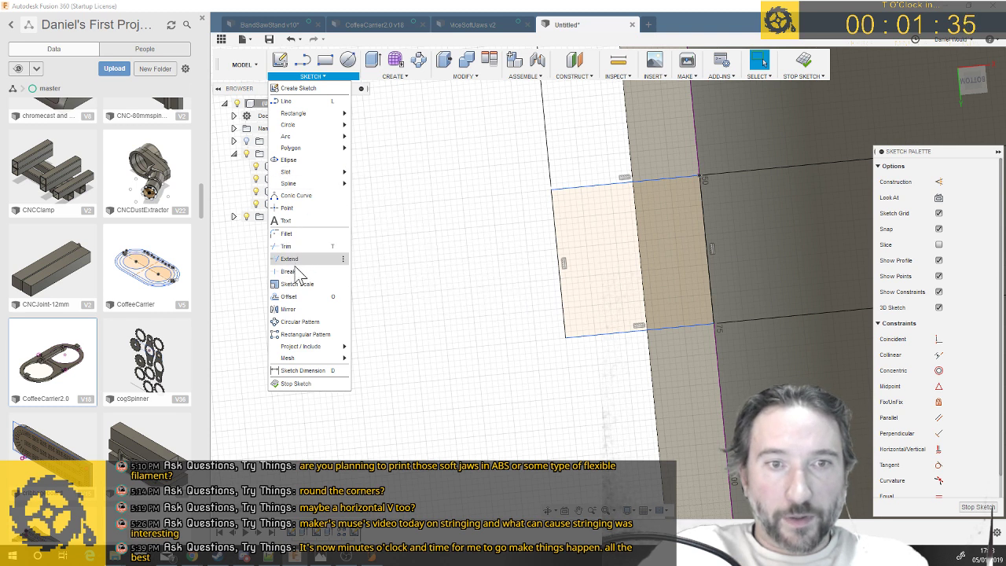
pyautogui.click(289, 296)
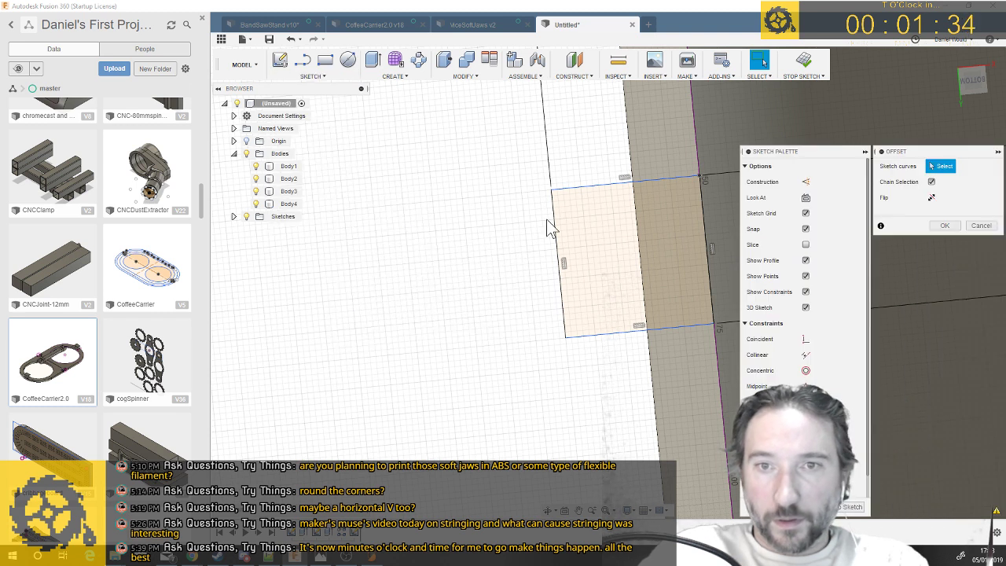
pyautogui.click(580, 188)
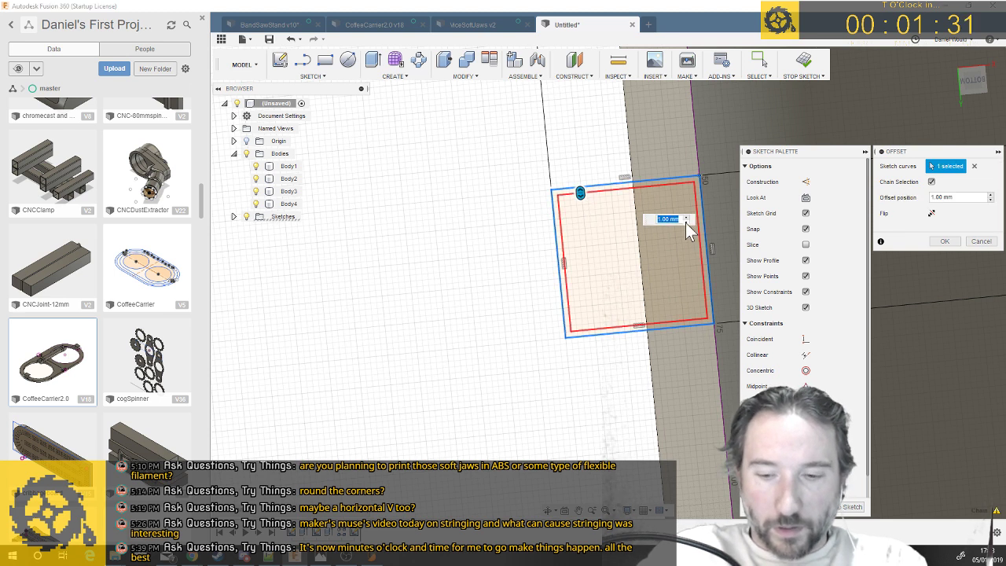
pyautogui.write('2')
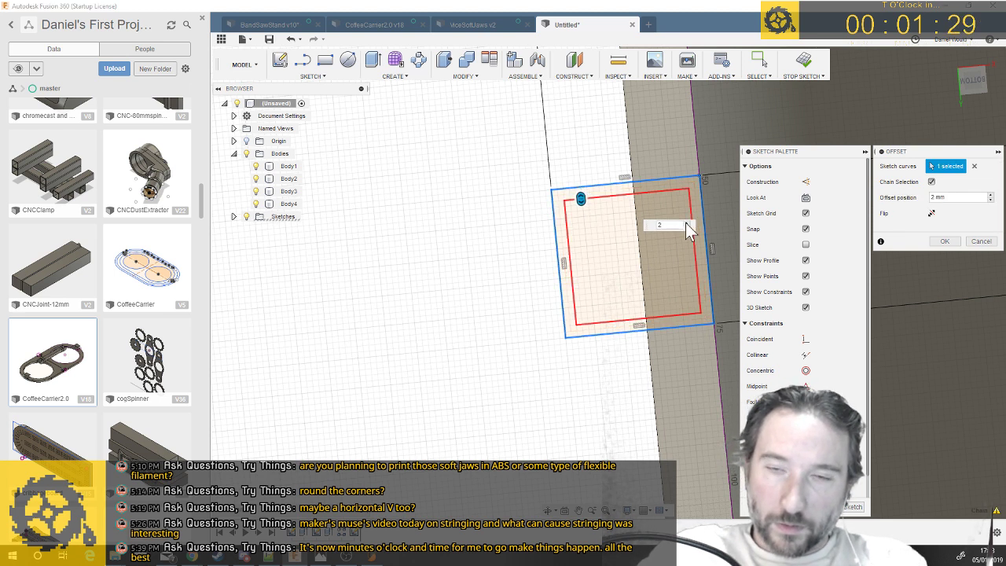
pyautogui.press('Return')
# Fillet the two corners of the inner square nearest the origin with a 2 mm radius
pyautogui.scroll(2, 677, 226)
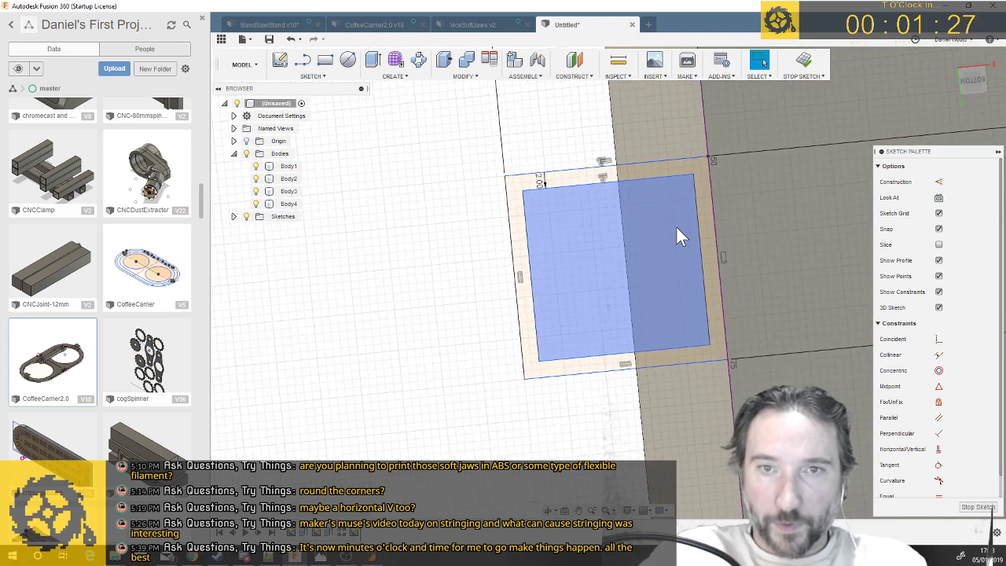
pyautogui.click(317, 77)
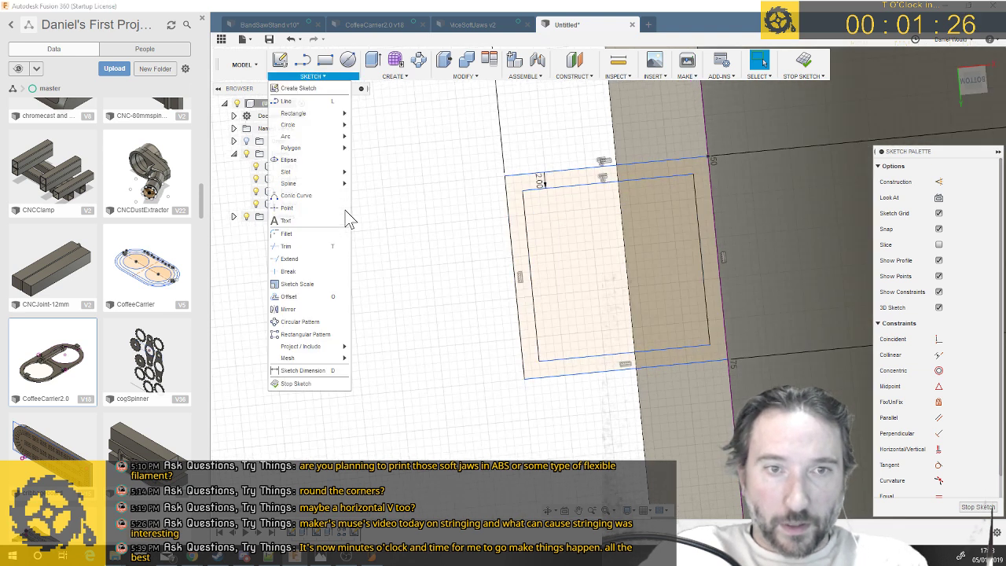
pyautogui.click(315, 247)
pyautogui.click(522, 193)
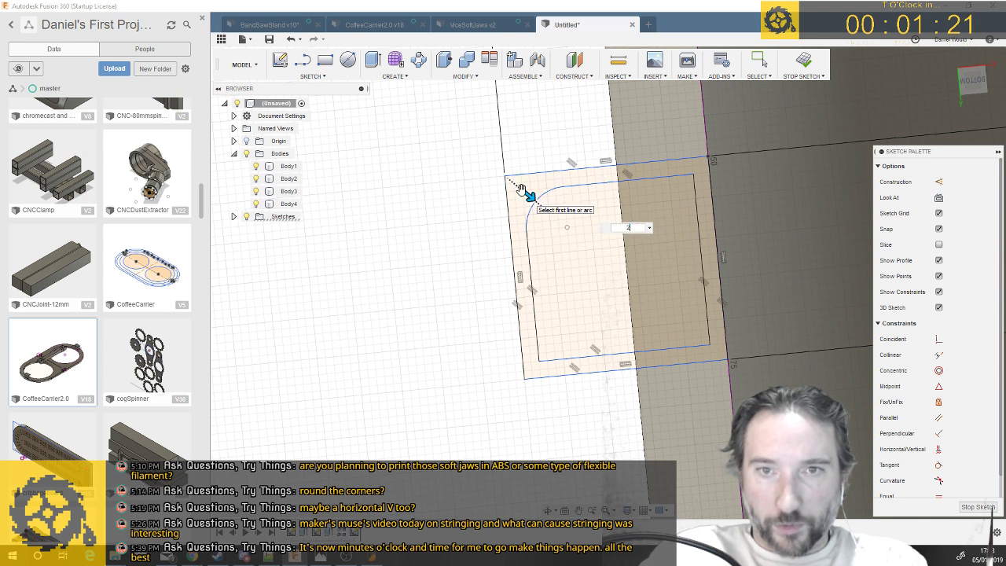
pyautogui.press('Return')
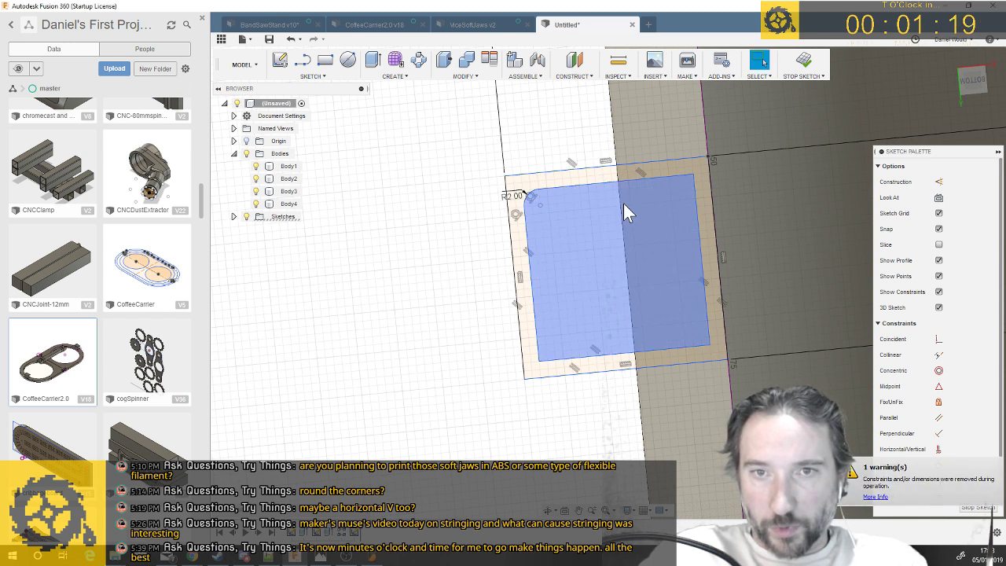
pyautogui.rightClick(491, 157)
pyautogui.click(495, 122)
pyautogui.click(693, 176)
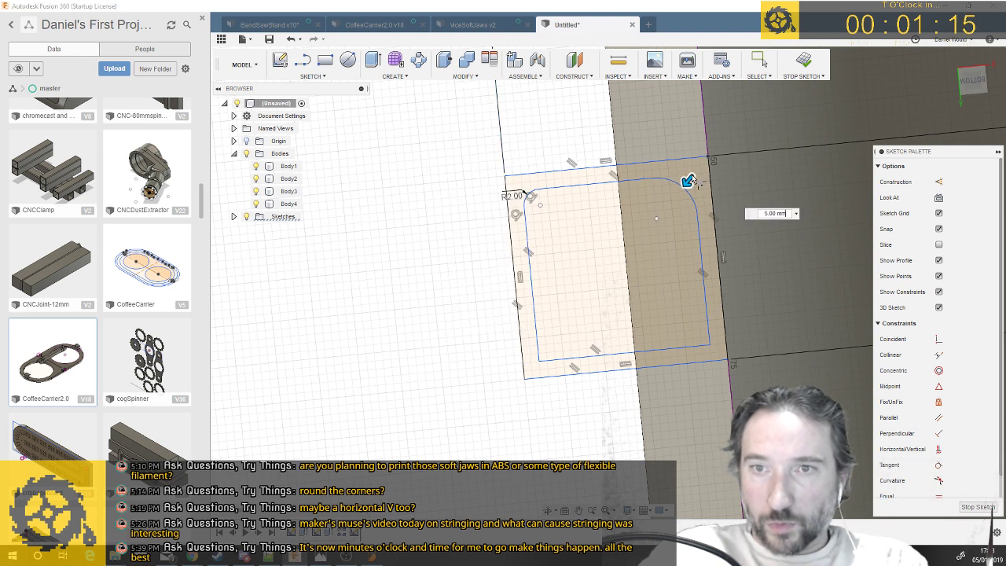
pyautogui.press('Return')
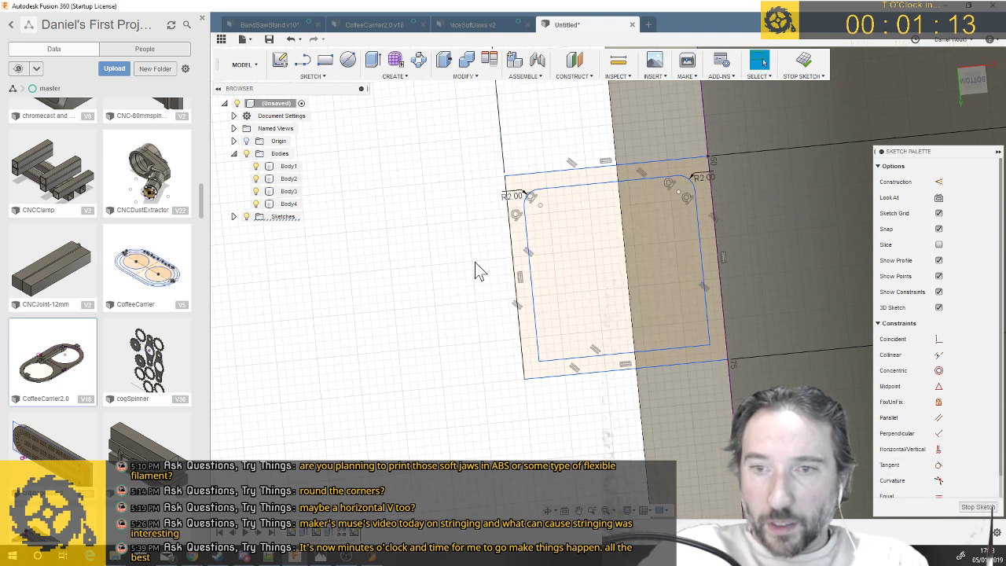
# Fillet the two corners of the inner square farthest from the origin with a 2 mm radius
pyautogui.rightClick(476, 237)
pyautogui.click(474, 204)
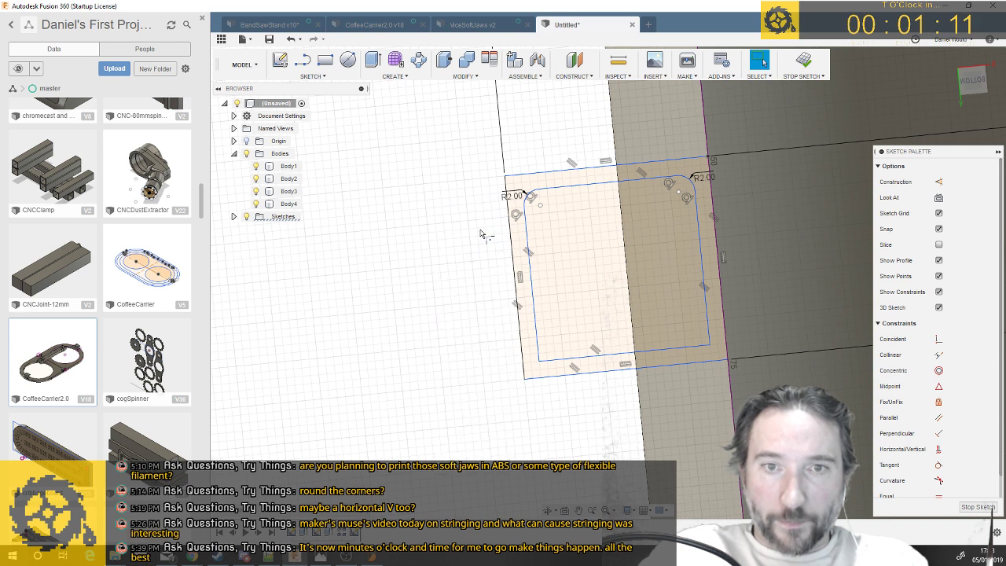
pyautogui.click(539, 365)
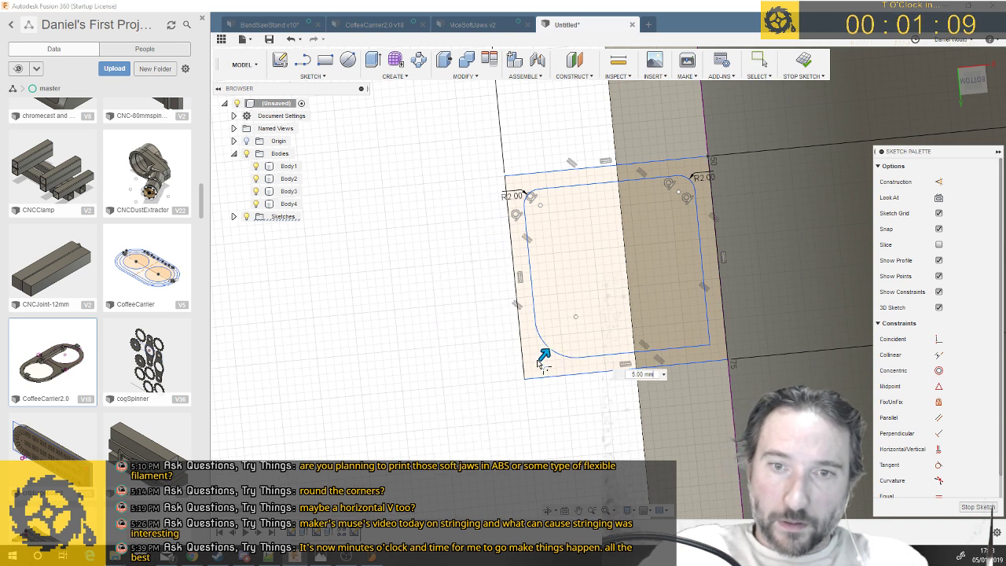
pyautogui.press('Return')
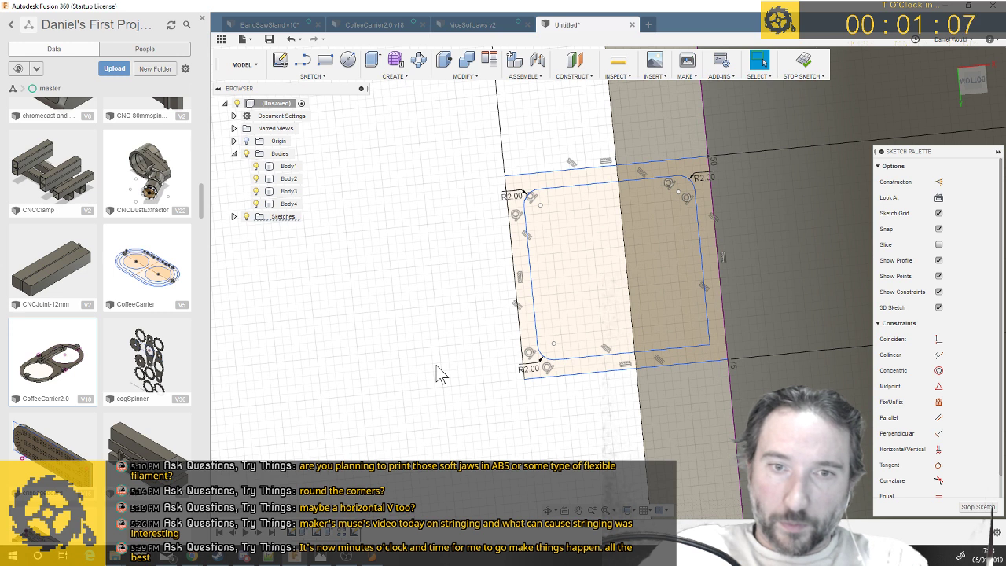
pyautogui.rightClick(437, 366)
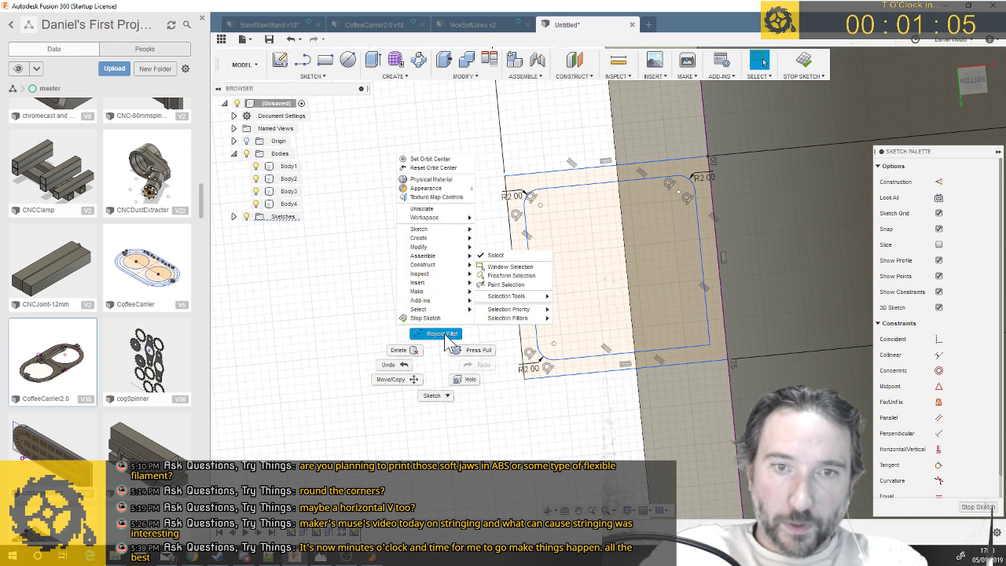
pyautogui.click(445, 335)
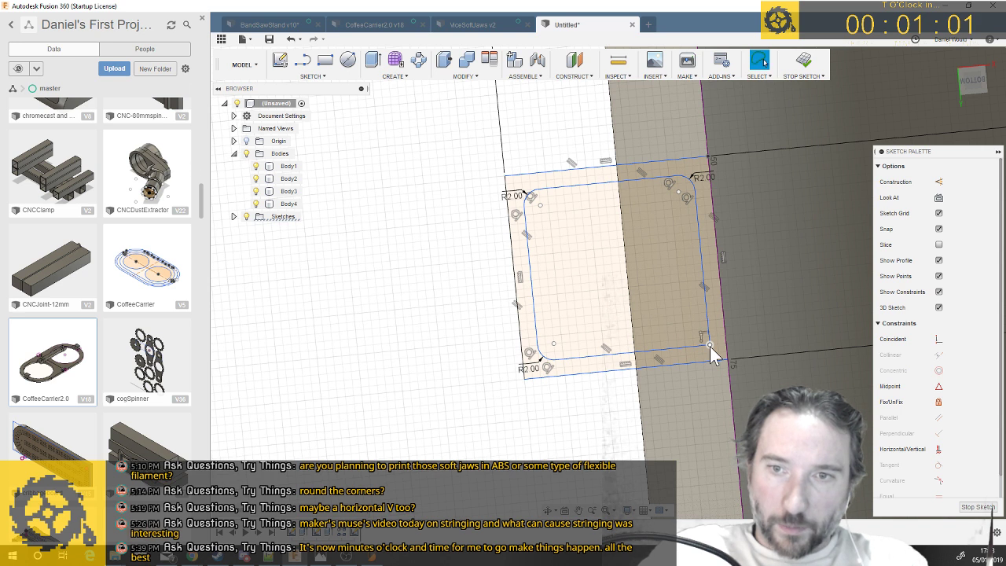
pyautogui.rightClick(449, 346)
pyautogui.click(454, 318)
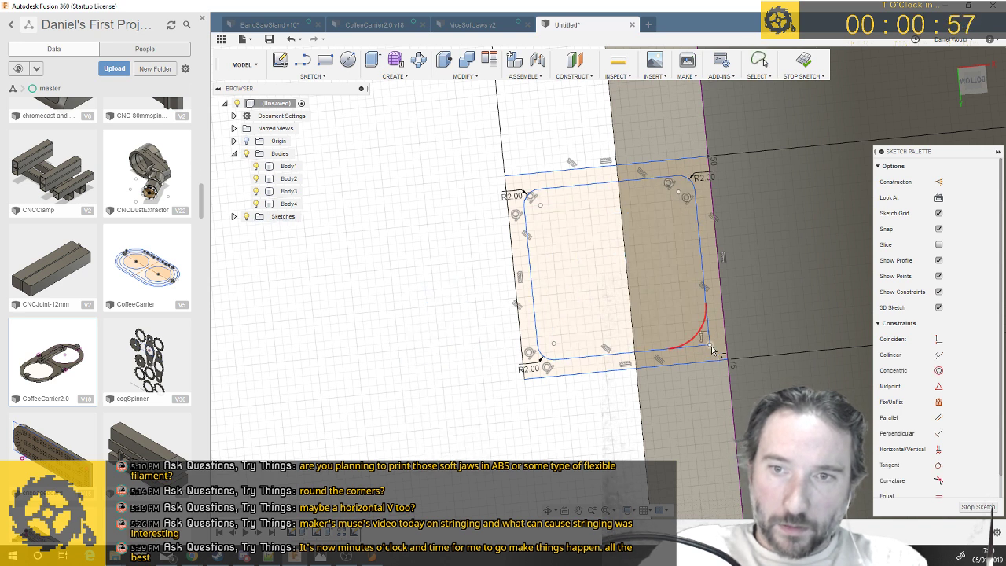
pyautogui.click(711, 346)
pyautogui.press('Return')
pyautogui.press('Escape')
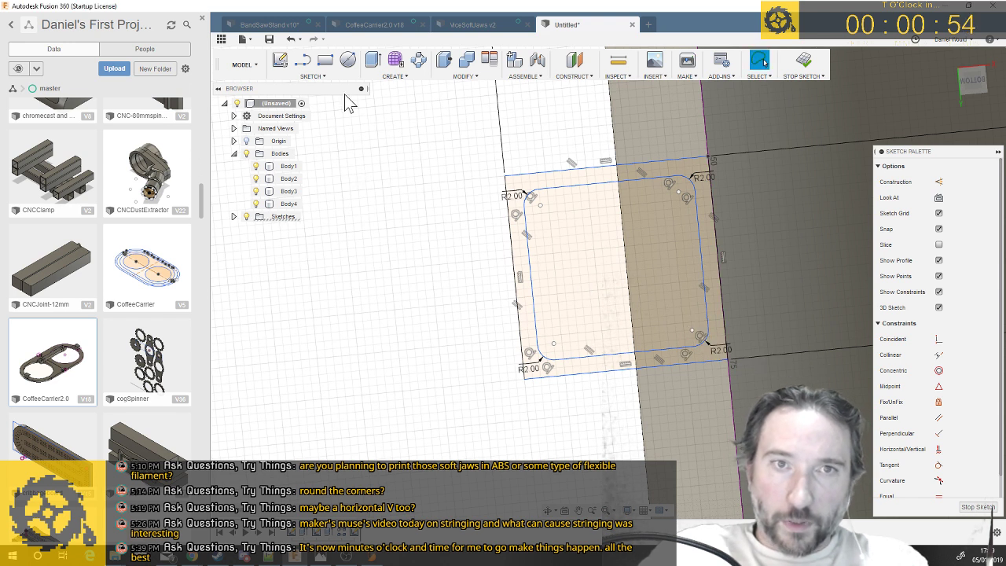
# Fillet the outer square's corner nearest the origin, on the side away from the block's edge, with a 2 mm radius
pyautogui.rightClick(424, 195)
pyautogui.click(409, 163)
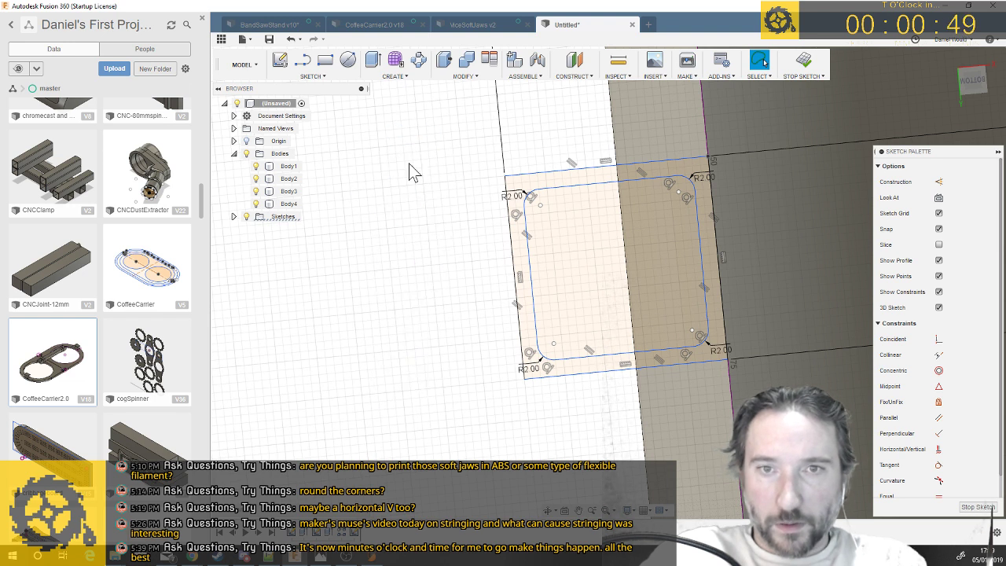
pyautogui.click(504, 178)
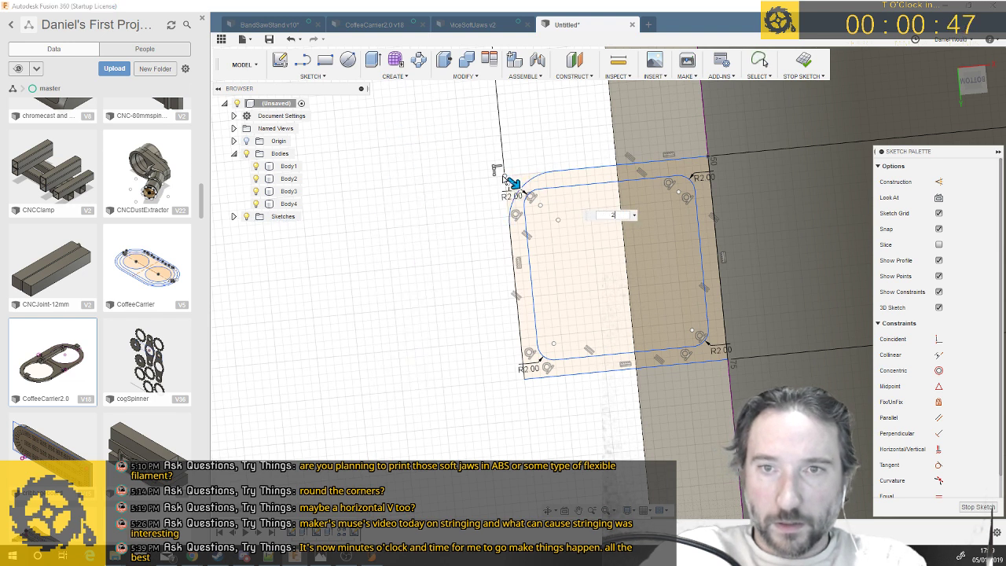
pyautogui.press('Return')
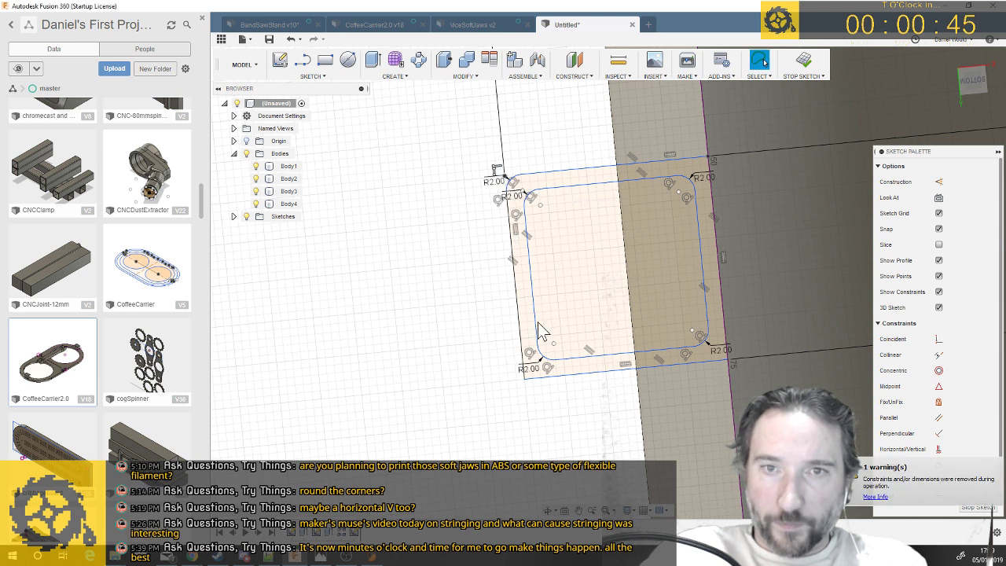
# Try to fillet the outer square's three remaining sharp corners with a 6 mm radius, and undo the attempt
pyautogui.rightClick(503, 387)
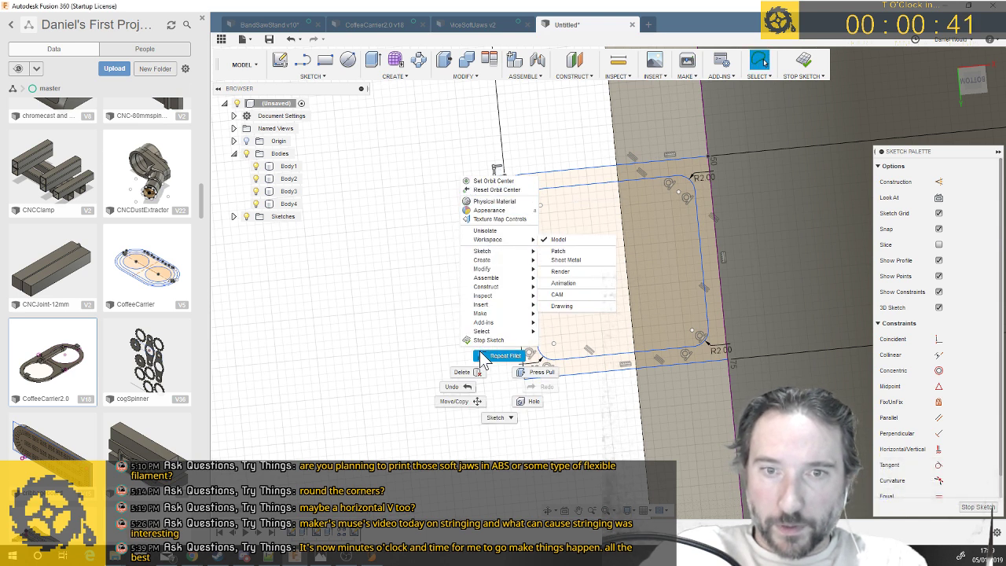
pyautogui.click(497, 358)
pyautogui.click(527, 377)
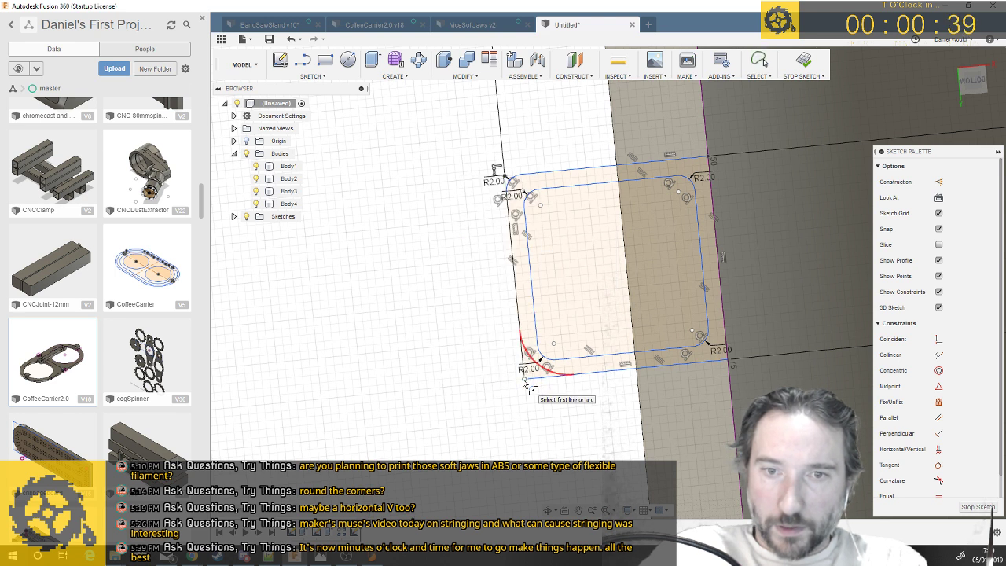
pyautogui.click(526, 382)
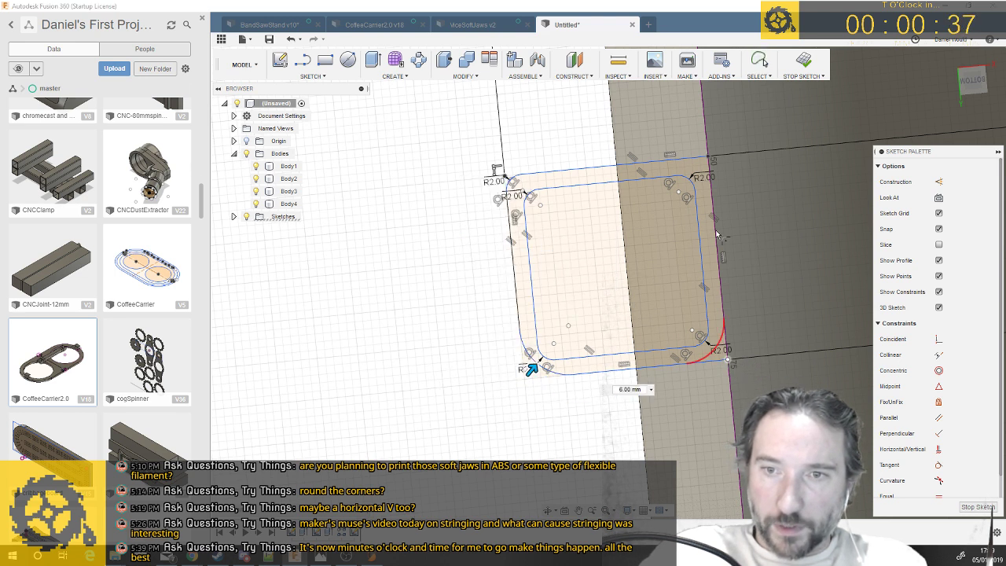
pyautogui.click(730, 362)
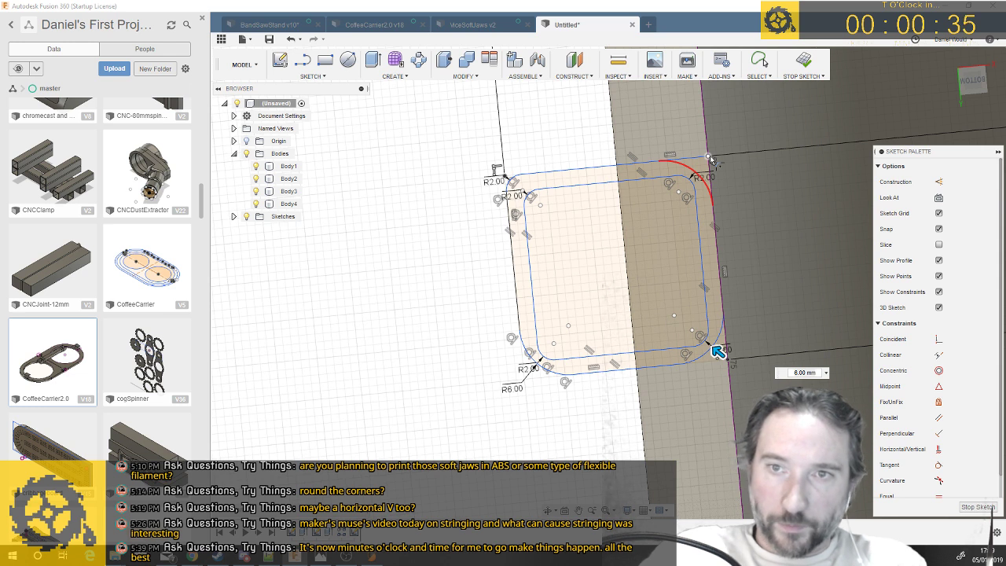
pyautogui.click(711, 158)
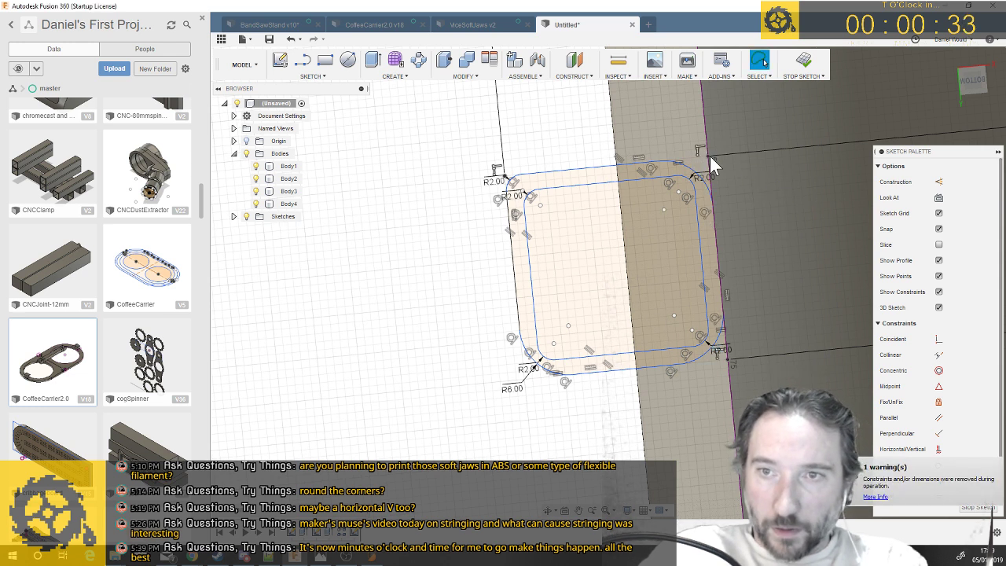
pyautogui.press('Return')
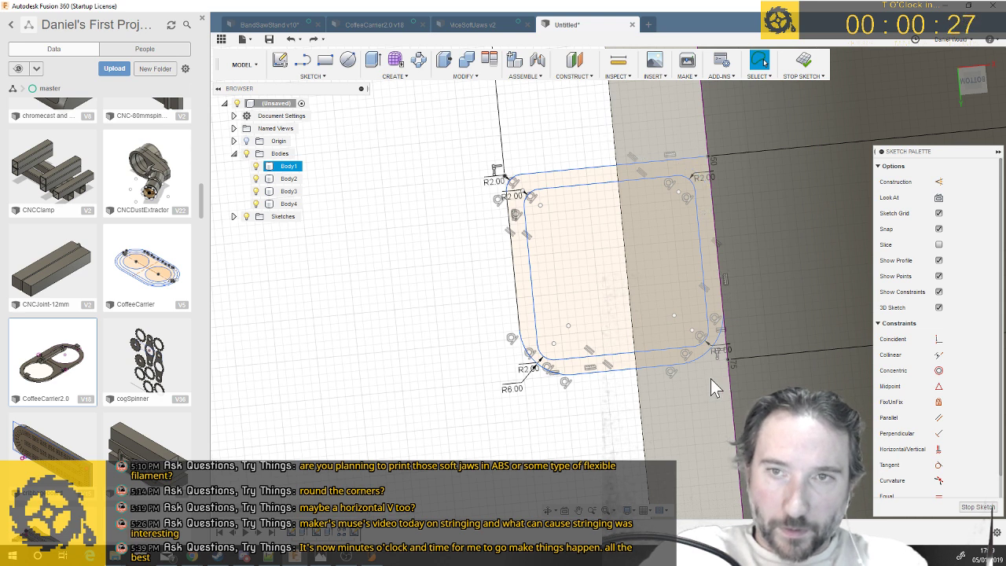
pyautogui.rightClick(392, 371)
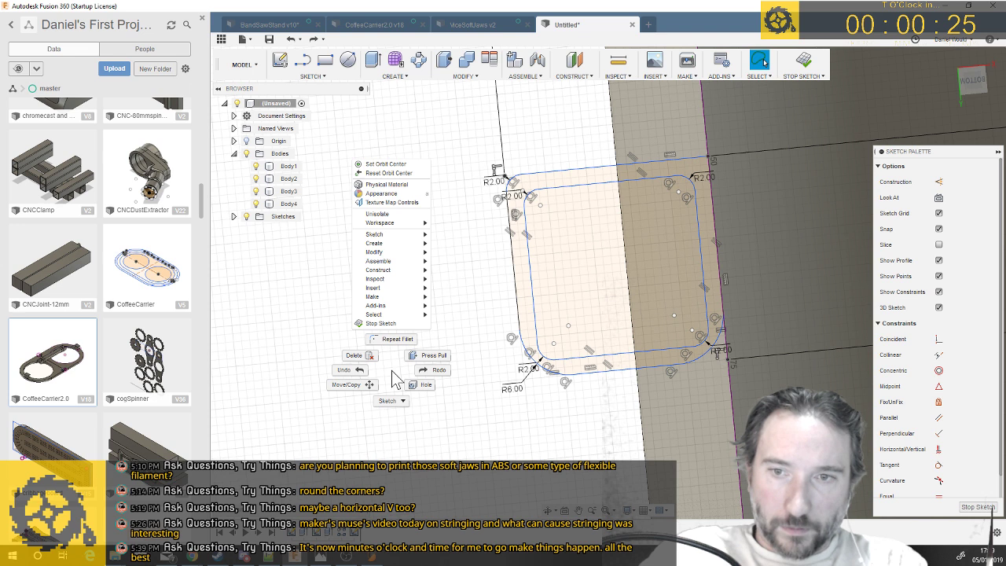
pyautogui.click(510, 444)
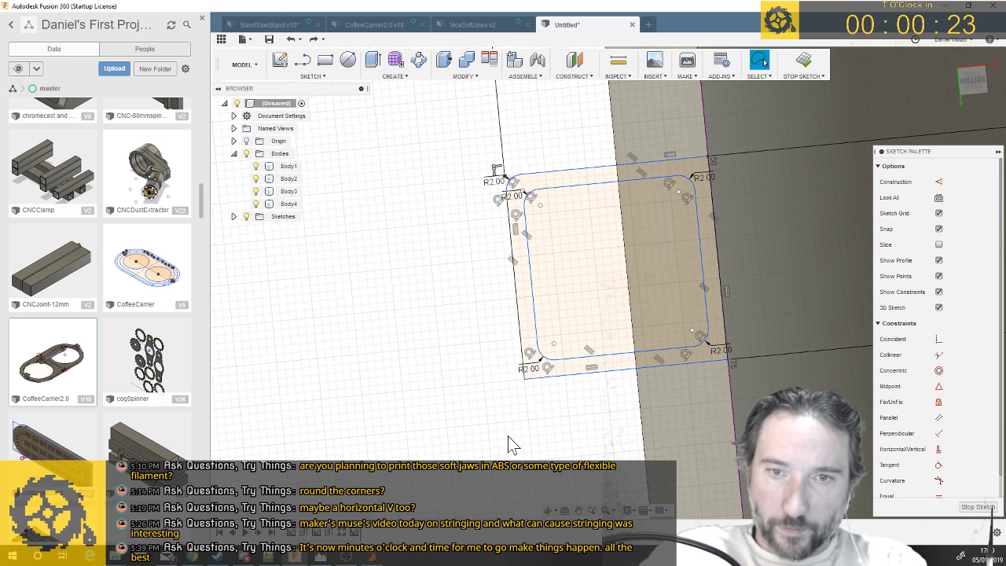
# Fillet the outer square's three remaining sharp corners with a 2 mm radius
pyautogui.rightClick(508, 434)
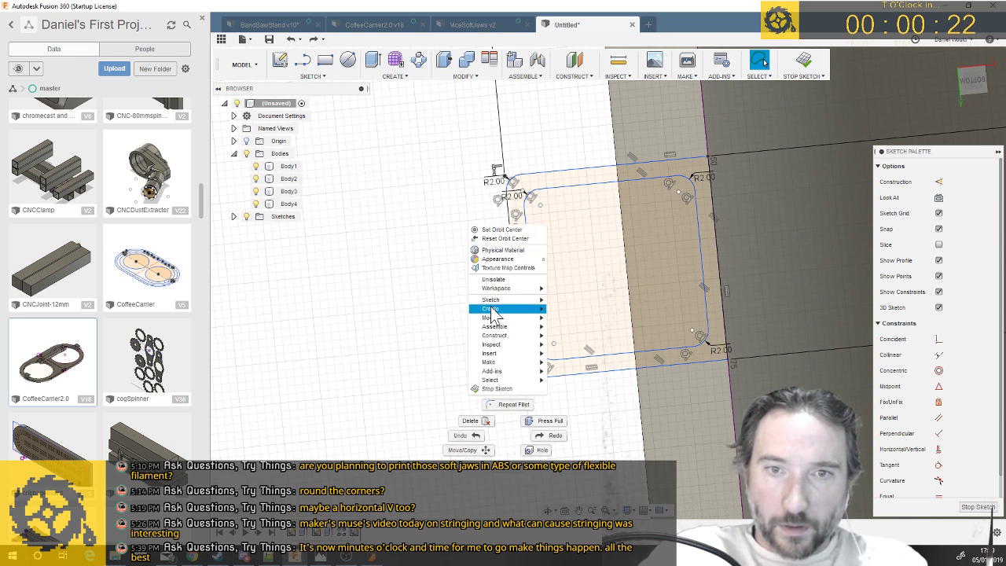
pyautogui.click(509, 404)
pyautogui.click(526, 380)
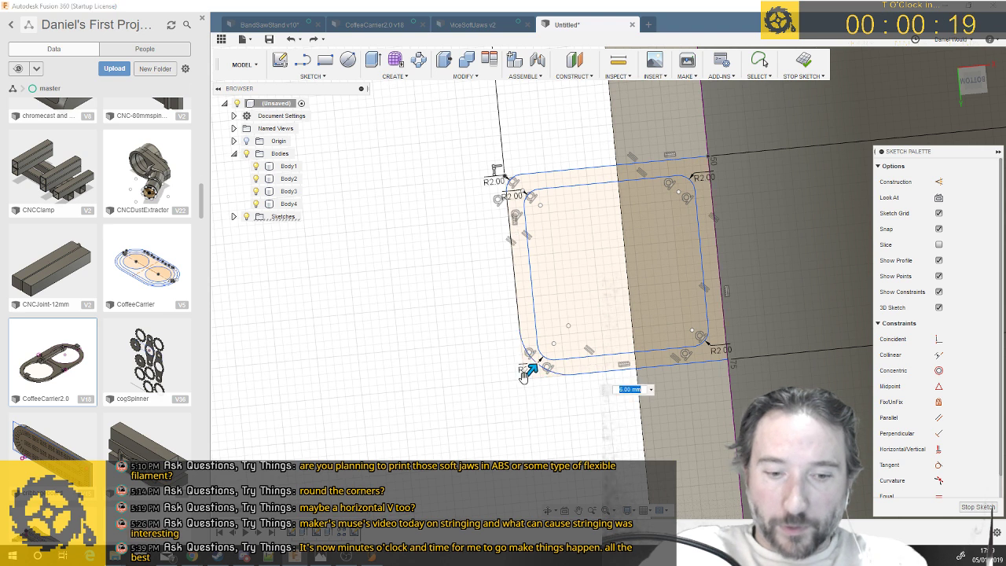
pyautogui.click(732, 362)
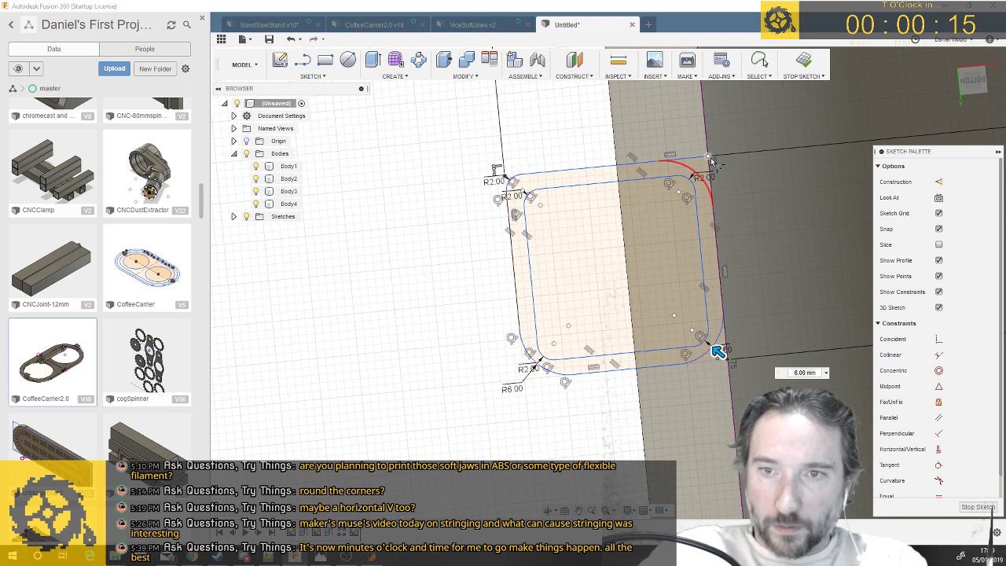
pyautogui.click(702, 163)
pyautogui.write('2')
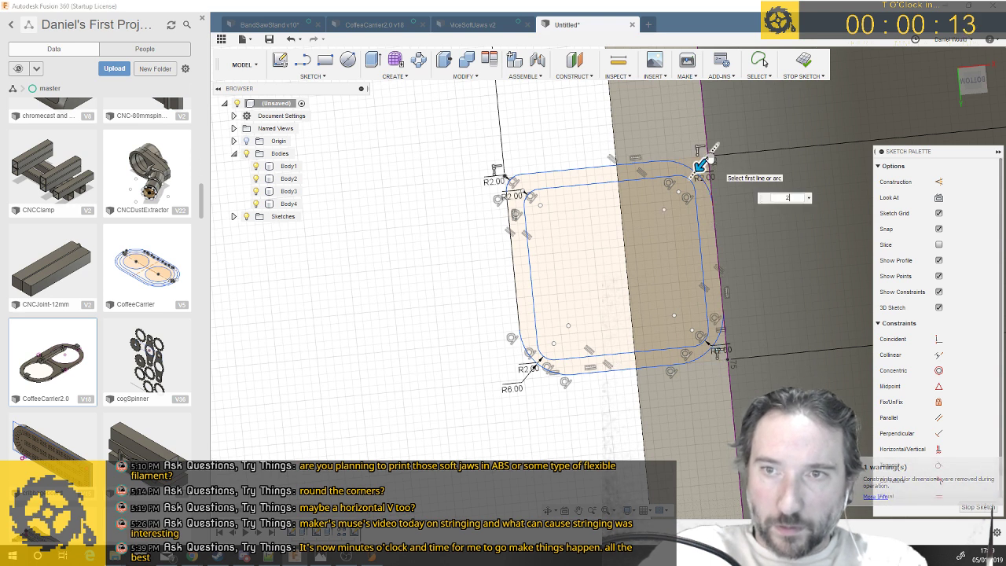
pyautogui.press('Return')
pyautogui.press('Escape')
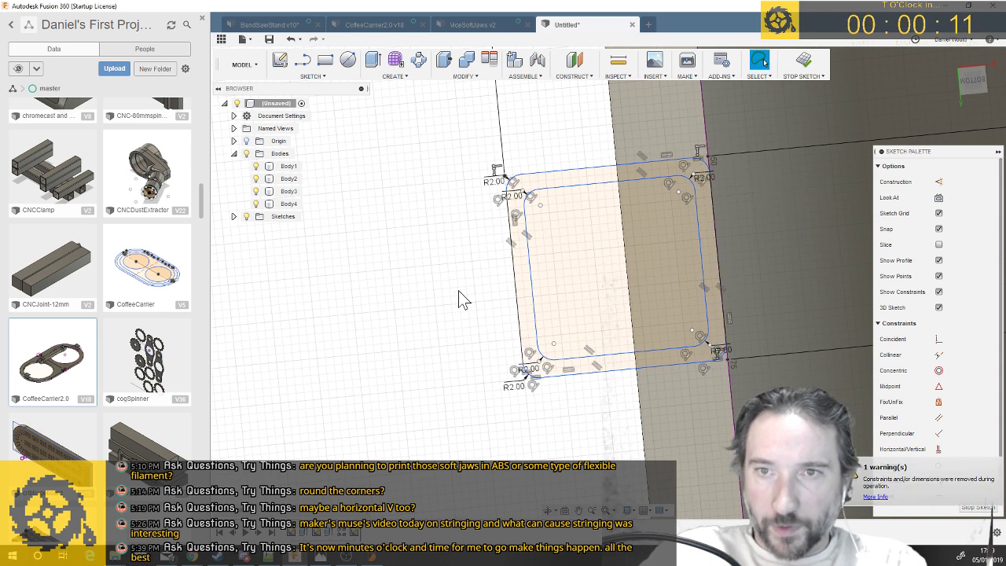
# Extrude the ring between the outer and inner rounded squares 1667 mm upward alongside the block
pyautogui.press('q')
pyautogui.click(525, 305)
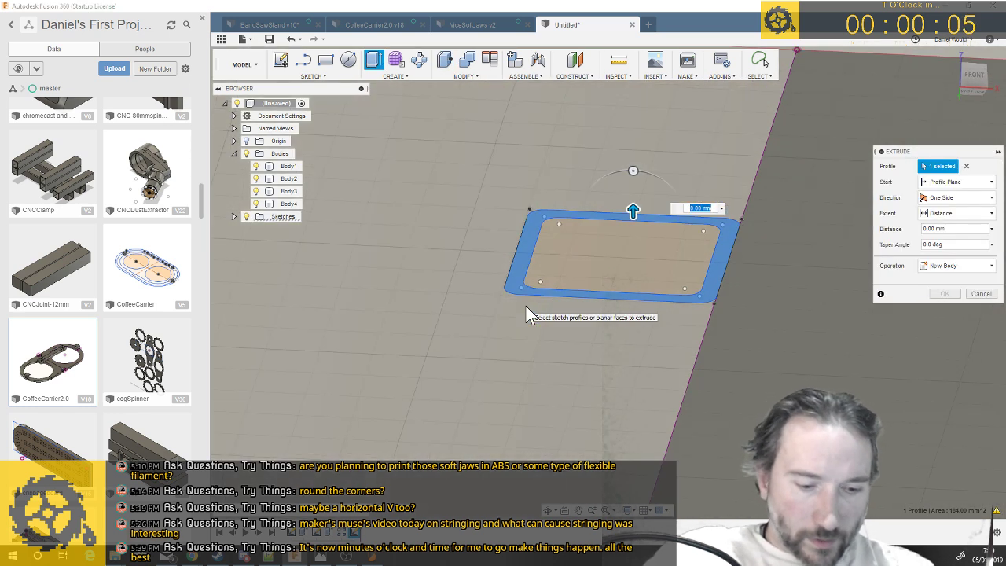
pyautogui.write('1667')
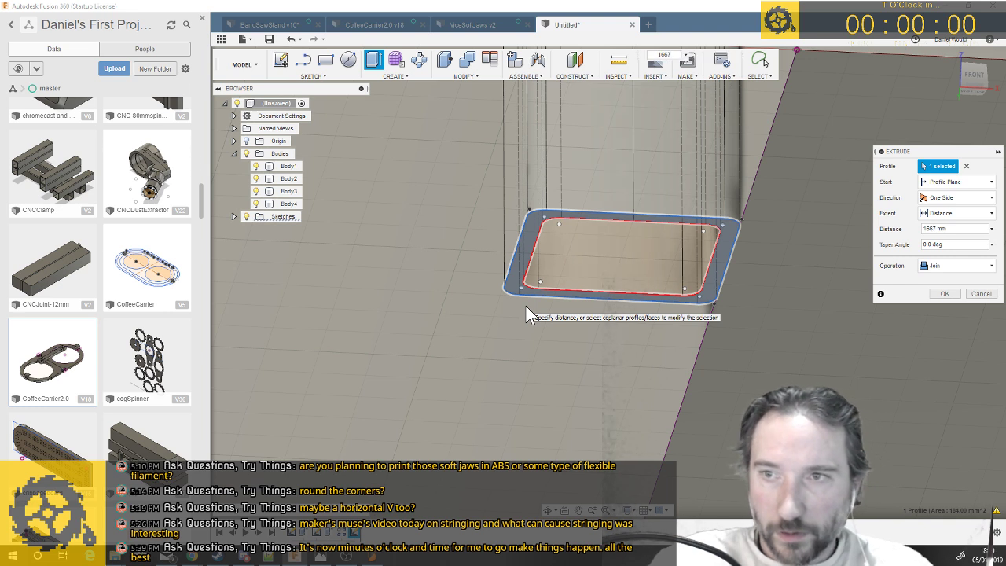
pyautogui.press('Return')
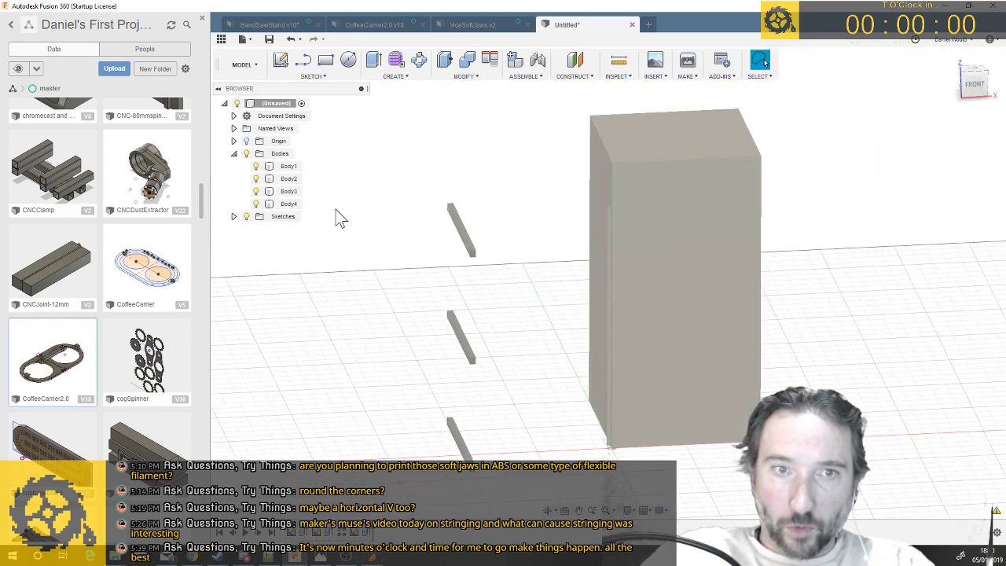
# Edit the tube's extrusion so that its operation is New Body, separating the tube from the block
pyautogui.click(287, 204)
pyautogui.click(289, 179)
pyautogui.click(290, 167)
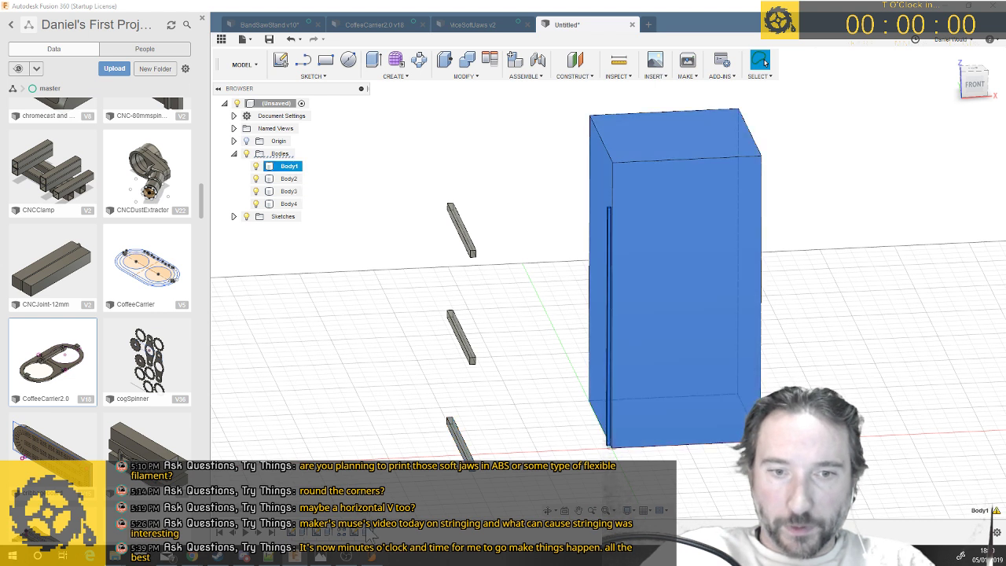
pyautogui.rightClick(366, 533)
pyautogui.click(390, 426)
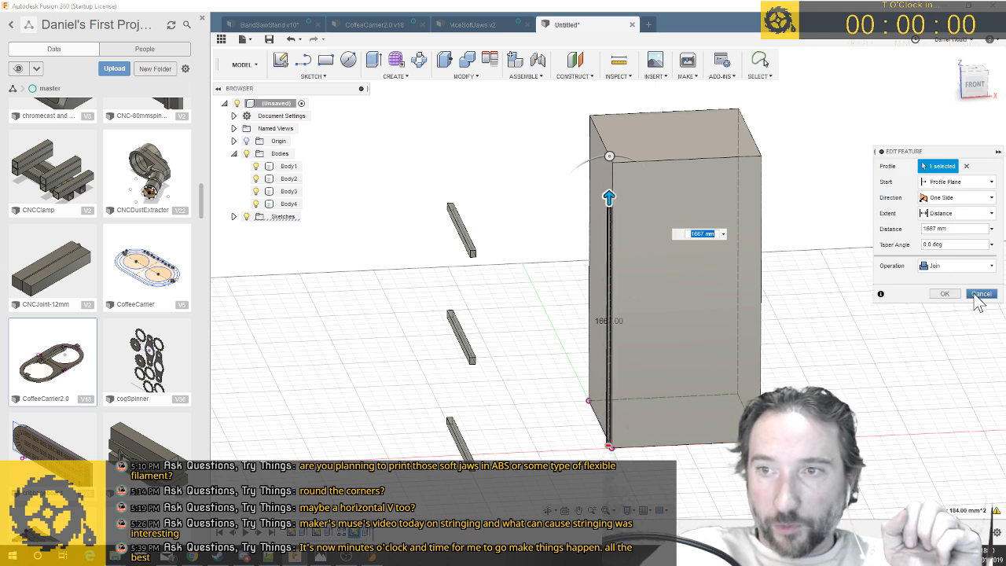
pyautogui.click(968, 266)
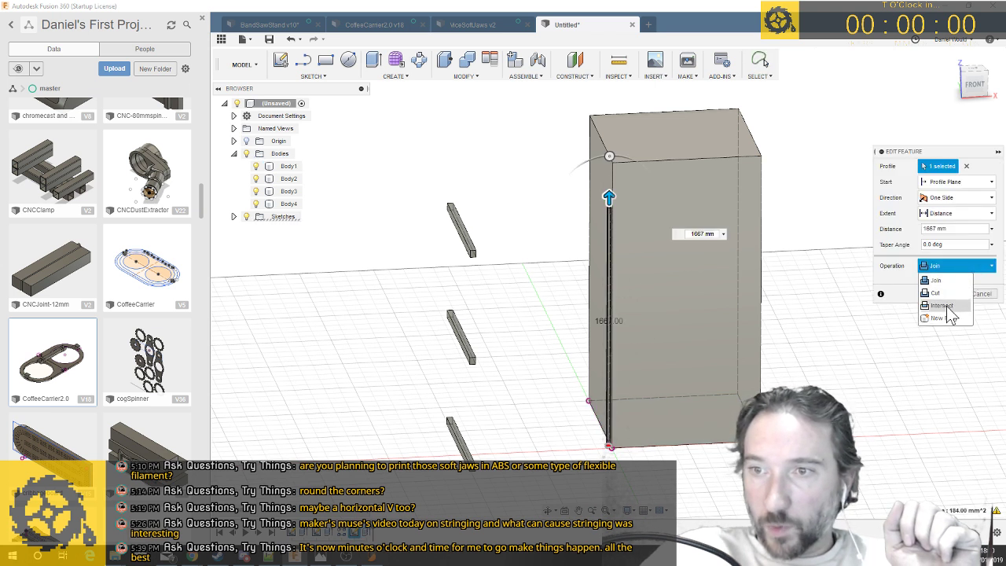
pyautogui.click(947, 318)
pyautogui.click(946, 294)
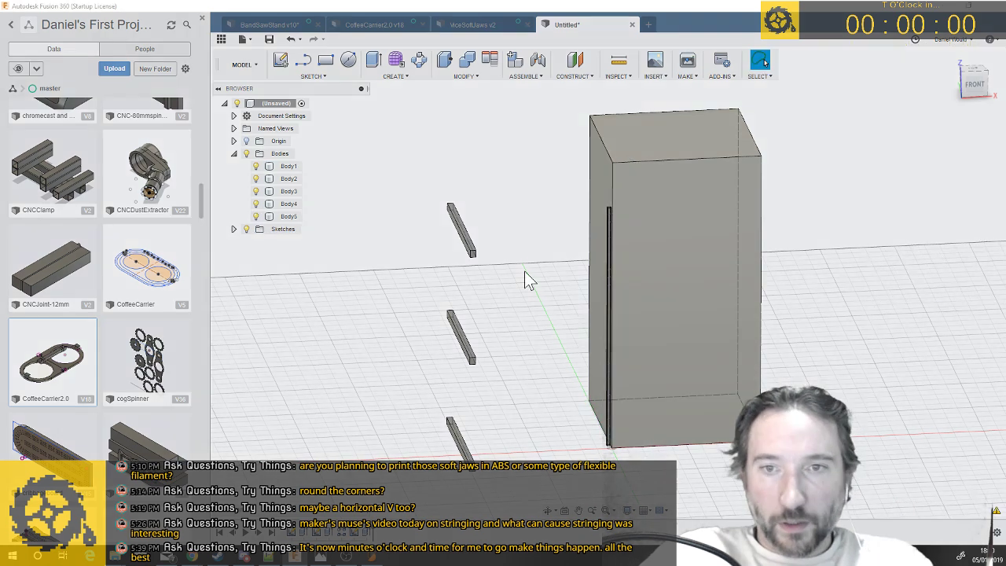
# Save the design in the master folder under the name SideGate
pyautogui.hotkey('ctrl', 's')
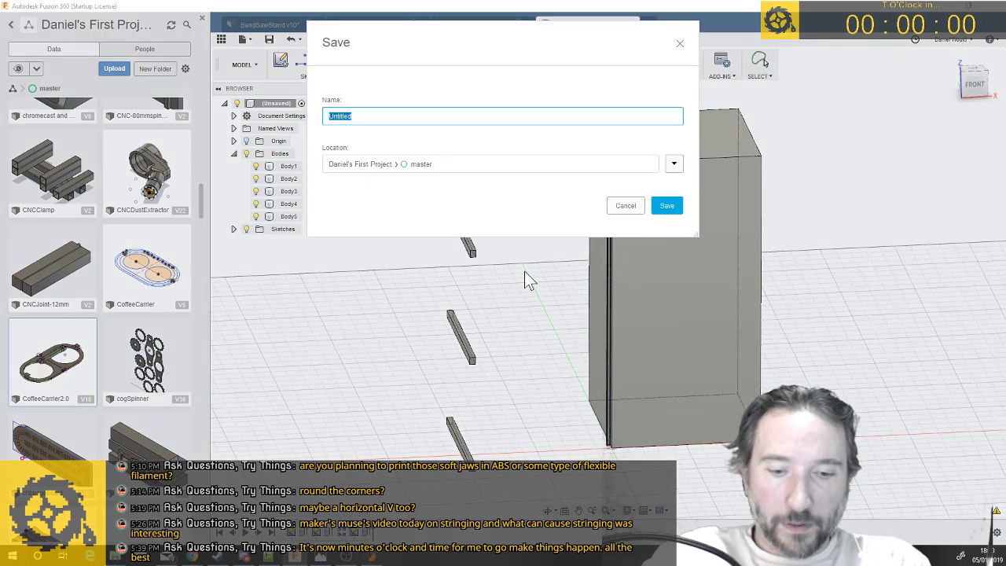
pyautogui.write('SideGate')
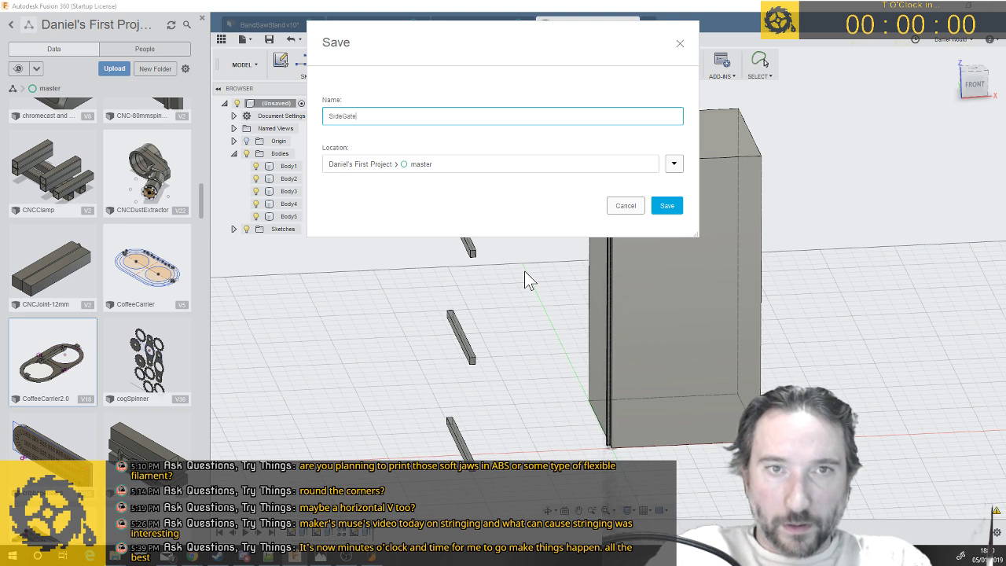
pyautogui.press('Return')
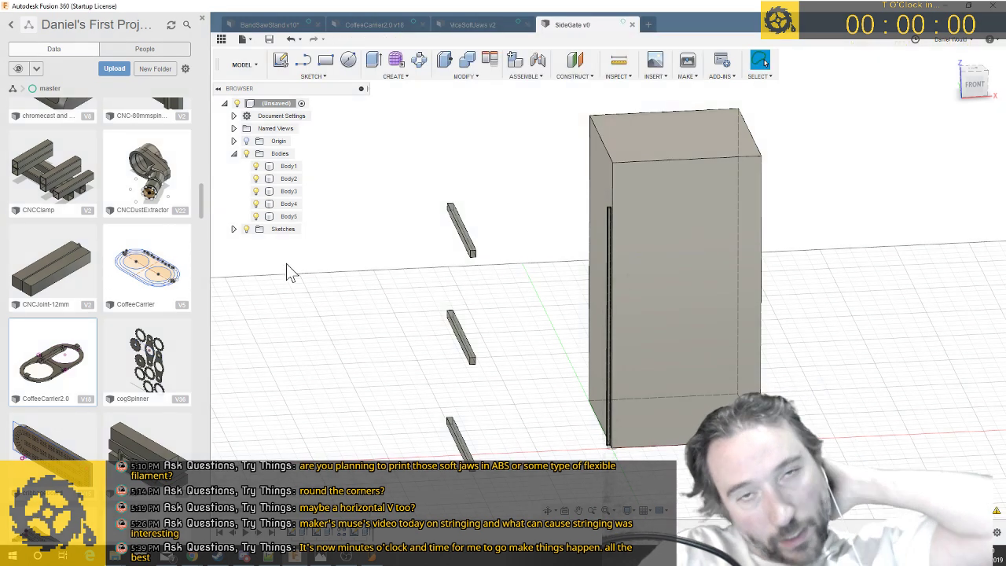